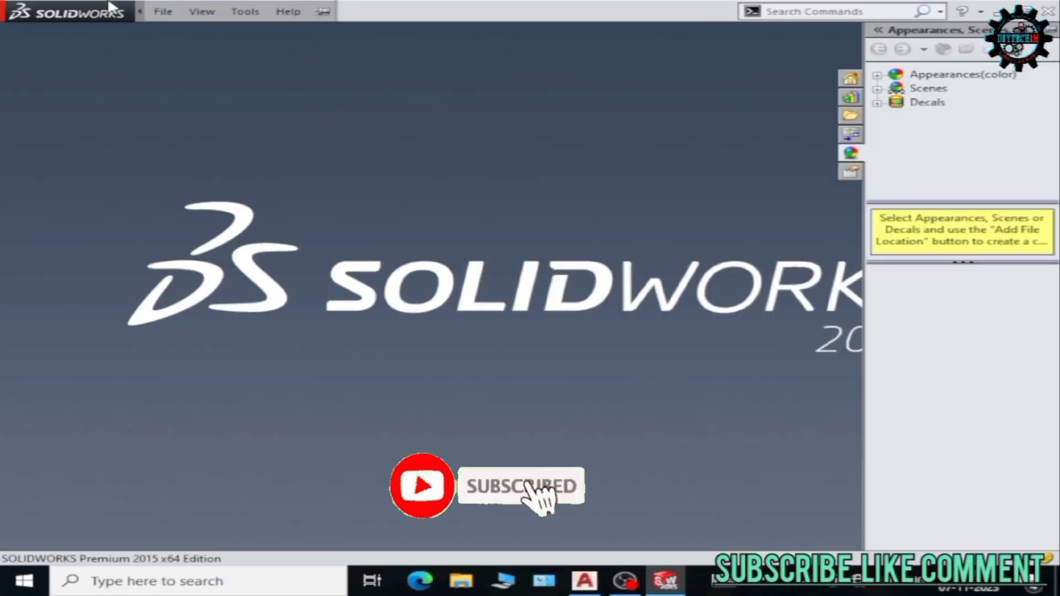
Create a new blank Part document and open the unit-system list.
left_click(245, 12)
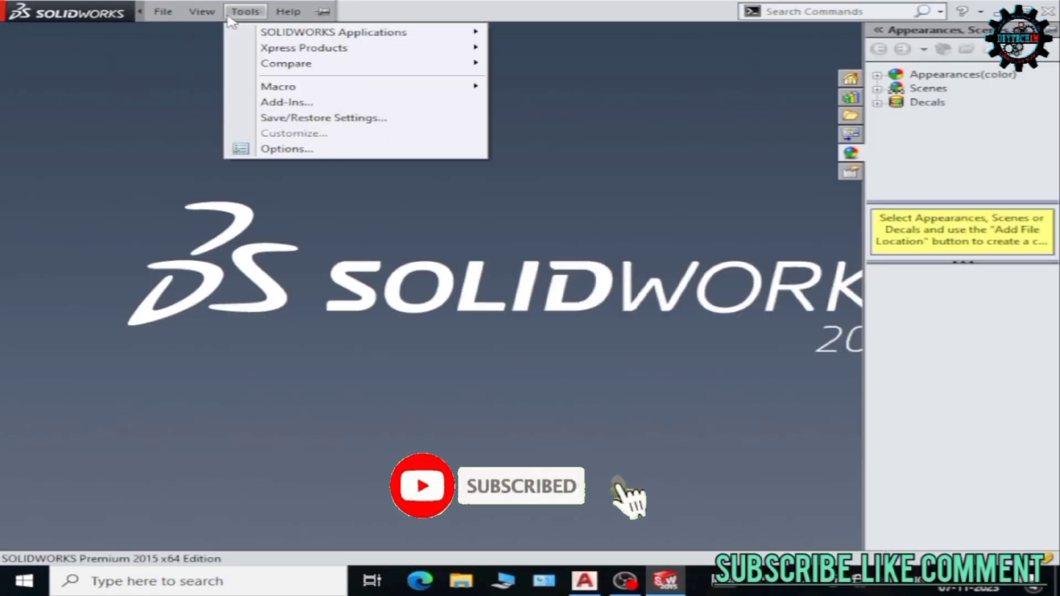
left_click(188, 34)
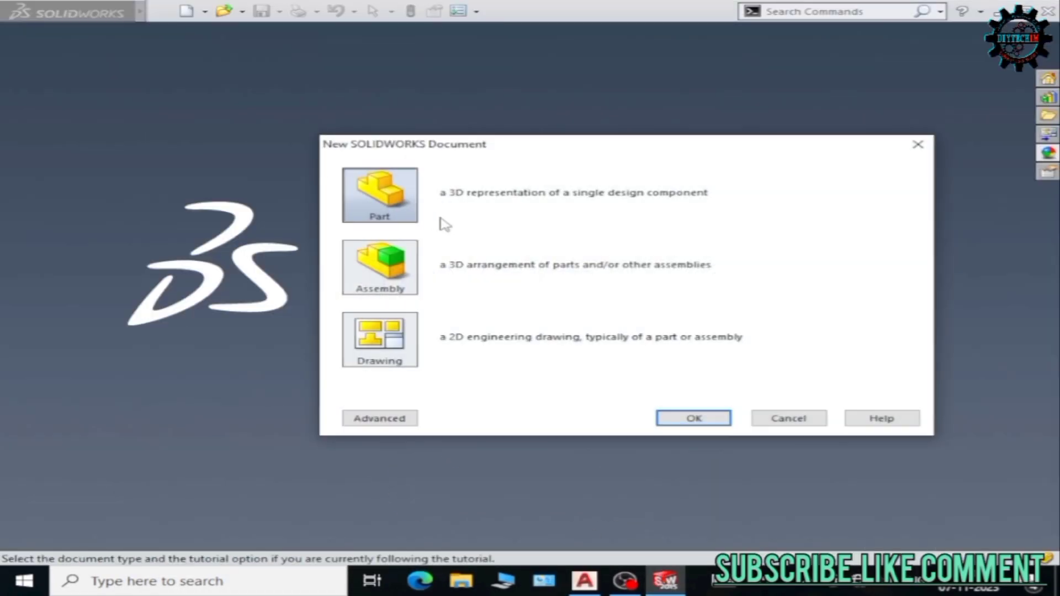
left_click(723, 418)
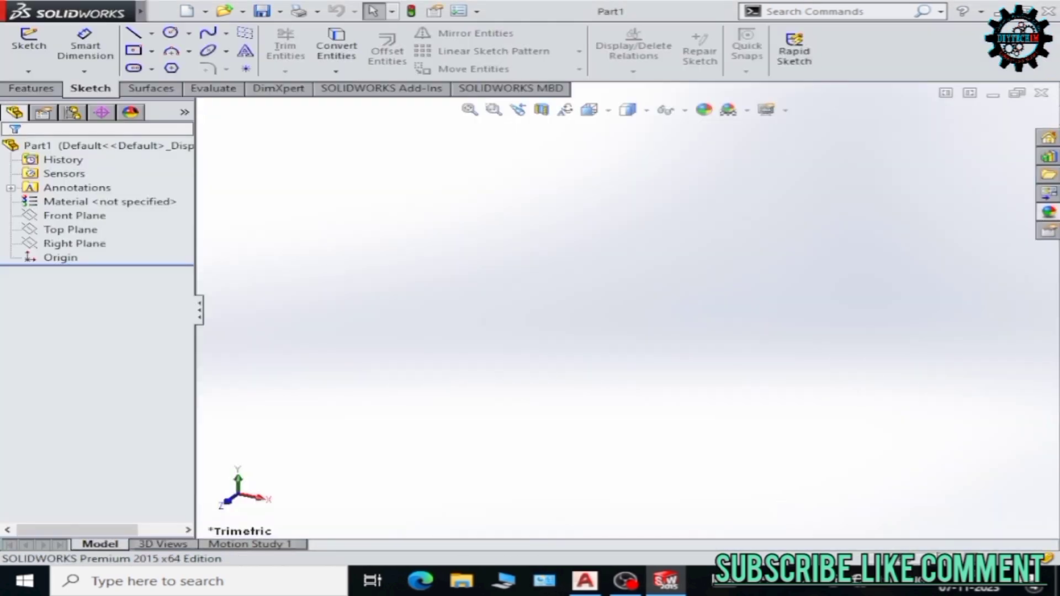
left_click(945, 560)
Switch to MMGS units and draw a center rectangle from the origin on the Front Plane.
left_click(923, 502)
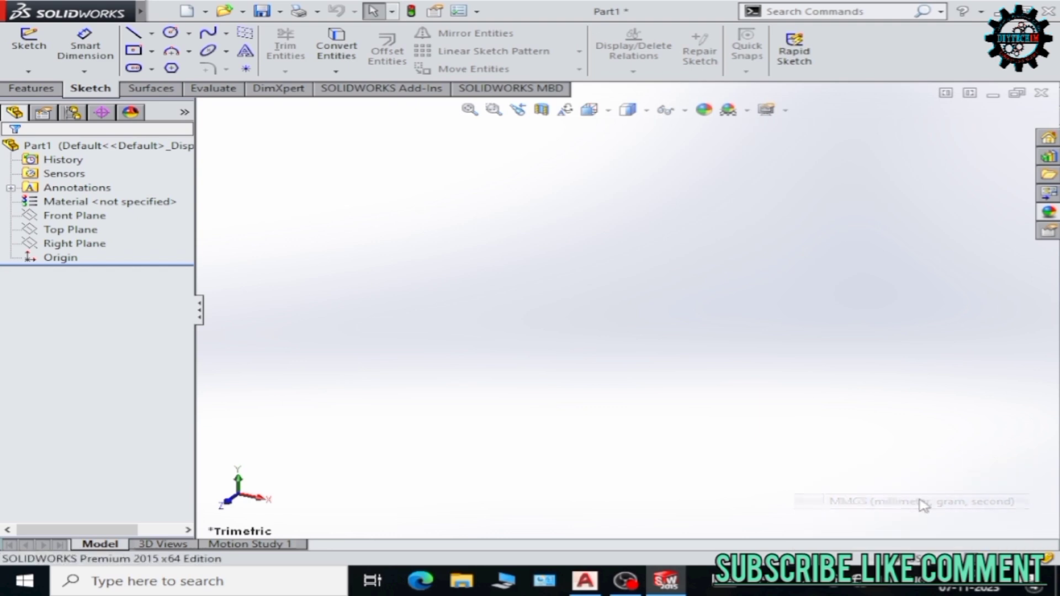
left_click(28, 70)
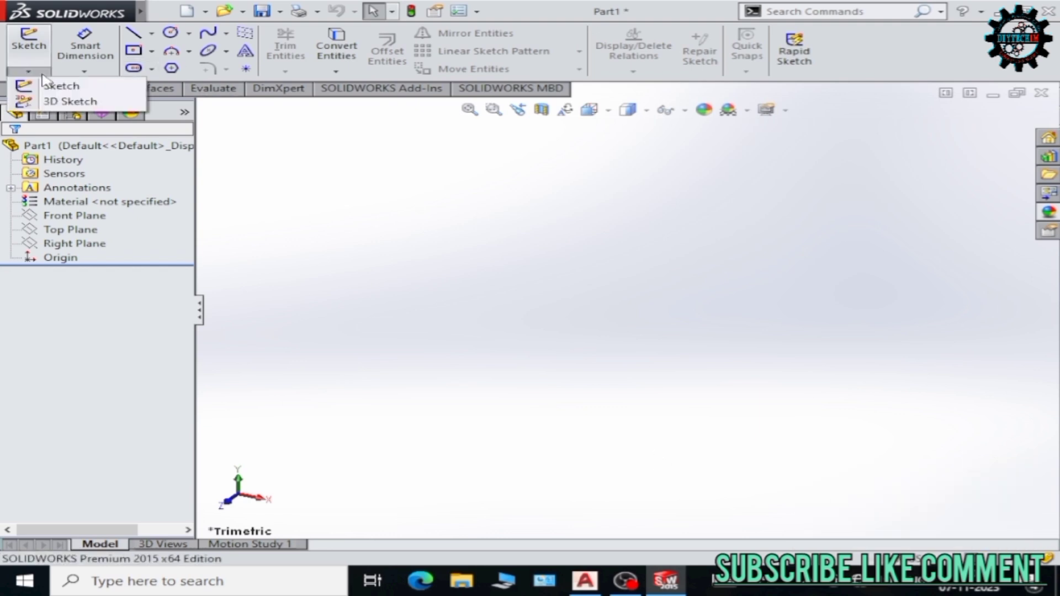
left_click(39, 85)
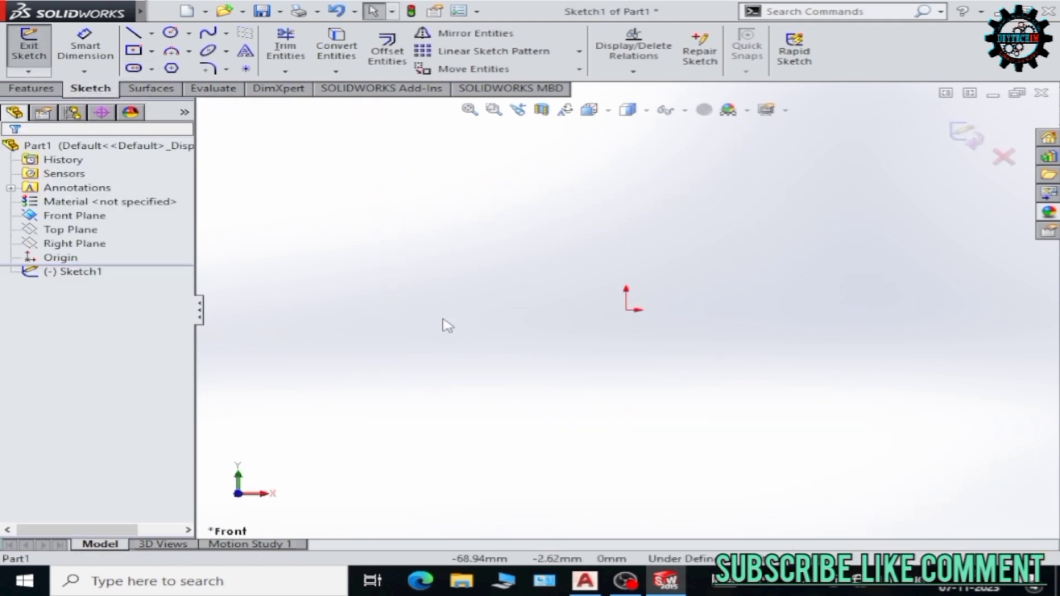
left_click(151, 51)
left_click(177, 81)
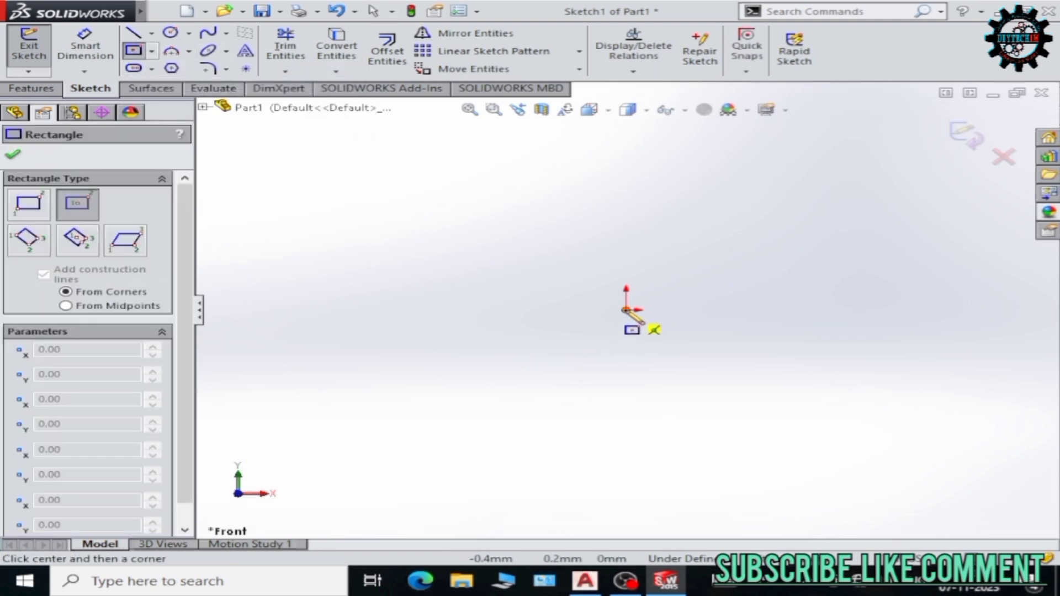
left_click(625, 310)
left_click(736, 467)
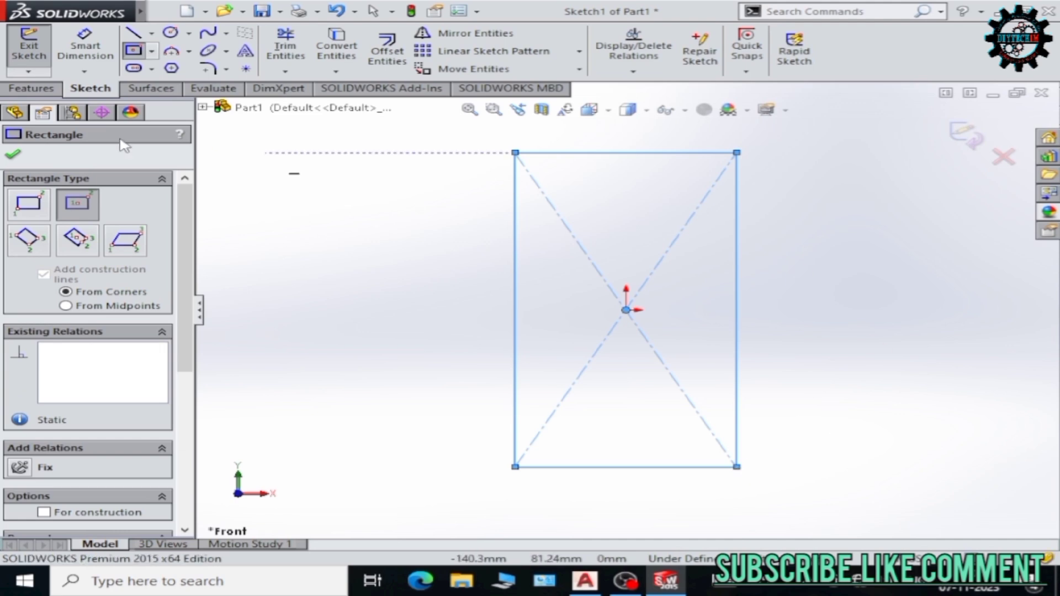
Dimension the rectangle 147.46 mm tall and 71.45 mm wide.
left_click(85, 44)
left_click(736, 326)
left_click(841, 332)
type("1")
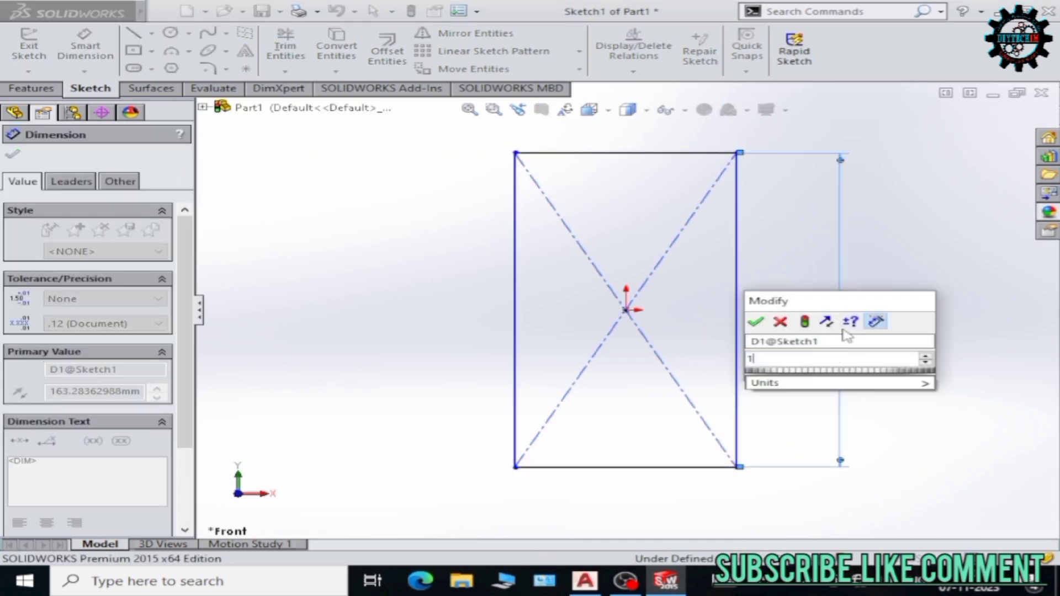
type("47.46")
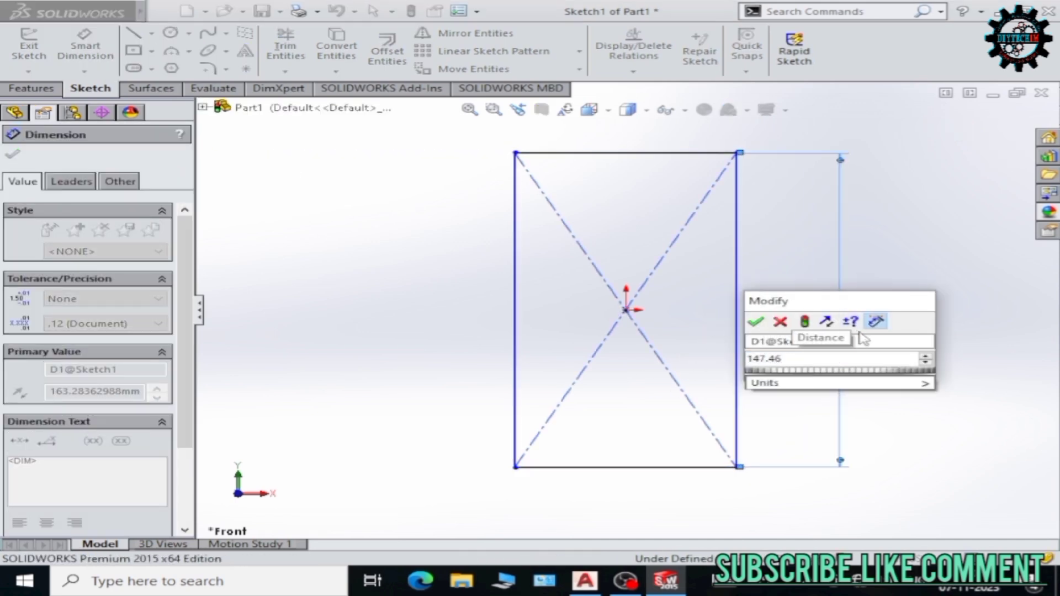
key("Return")
left_click(627, 468)
left_click(641, 497)
type("7")
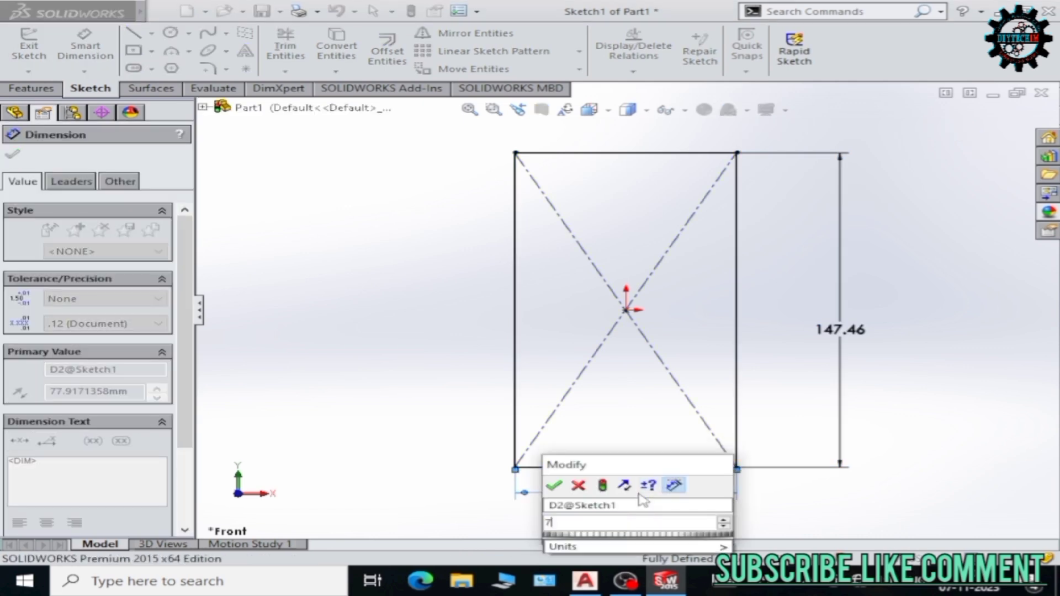
type("1.45")
key("Return")
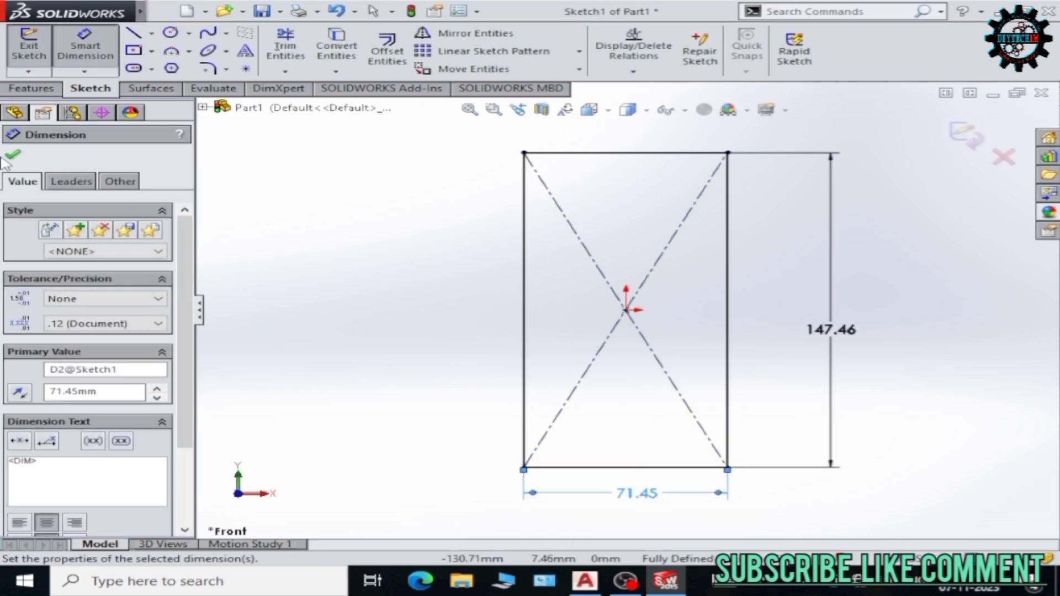
left_click(12, 155)
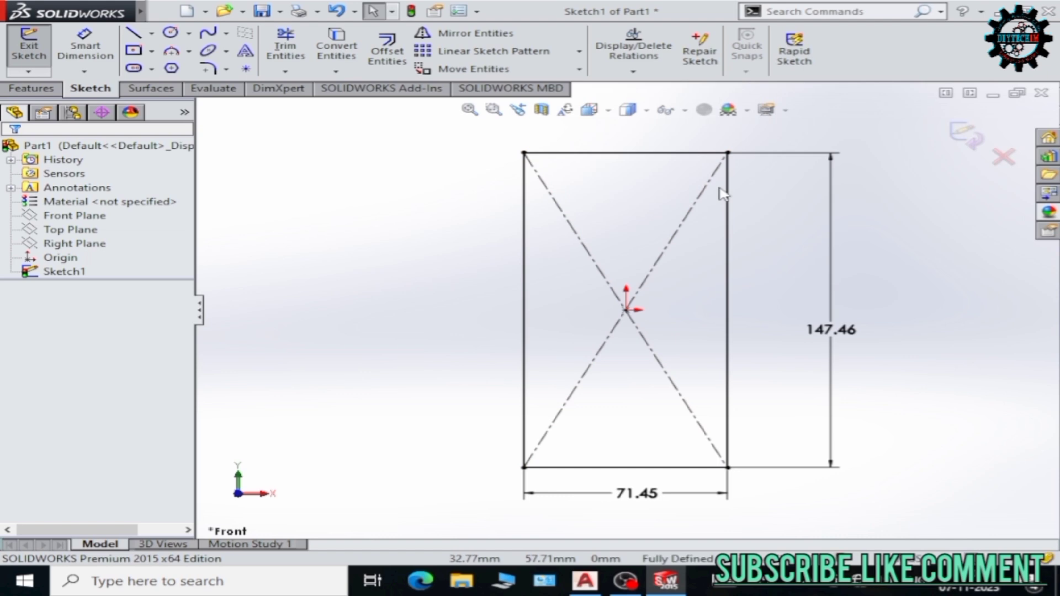
Apply 13.03 mm sketch fillets to the top-left, top-right, bottom-left and bottom-right corners.
left_click(210, 69)
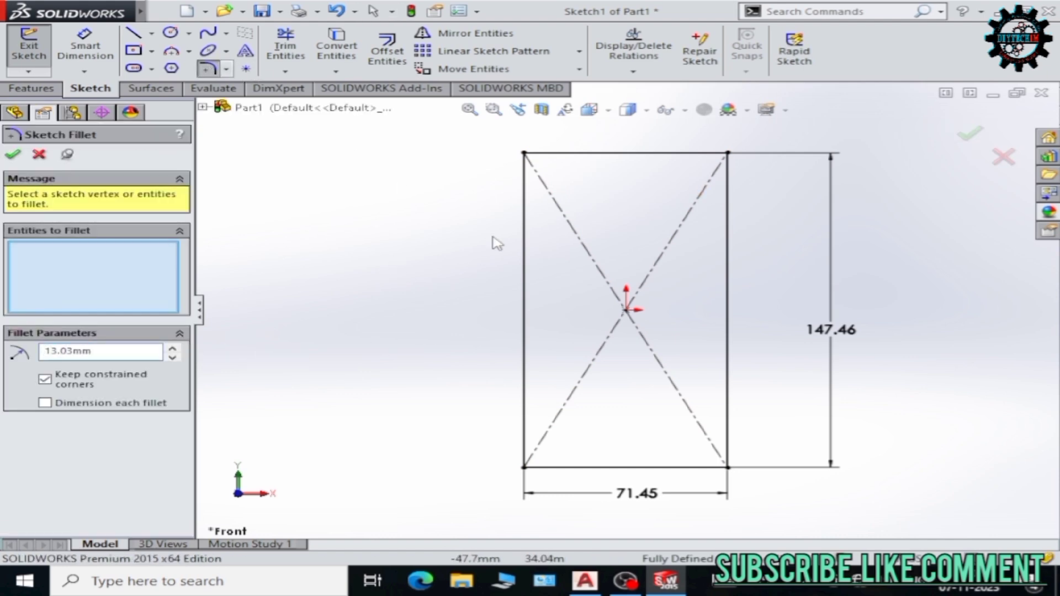
left_click(524, 187)
left_click(666, 160)
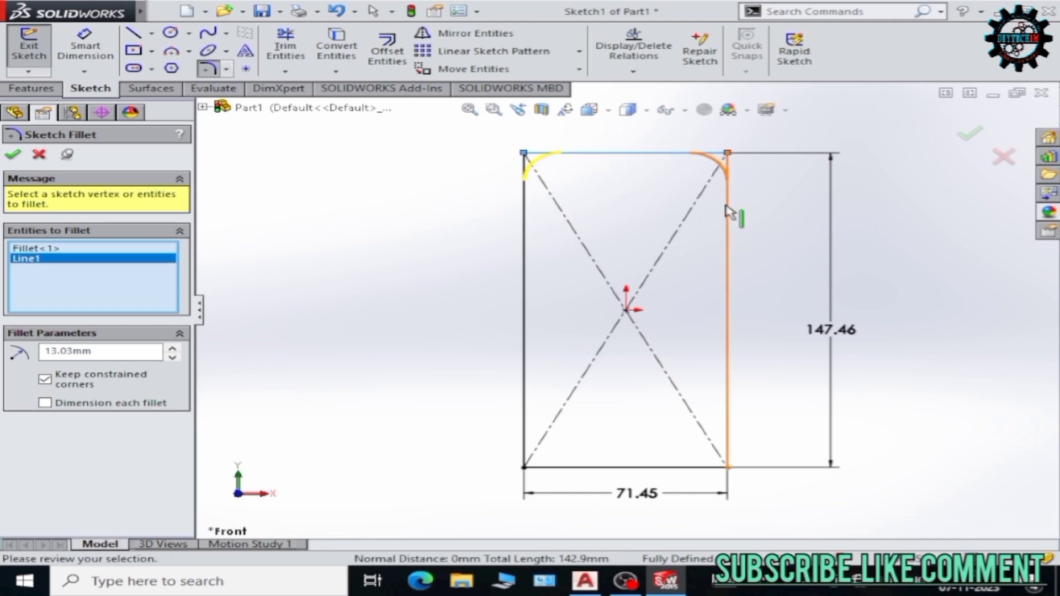
left_click(728, 220)
left_click(562, 465)
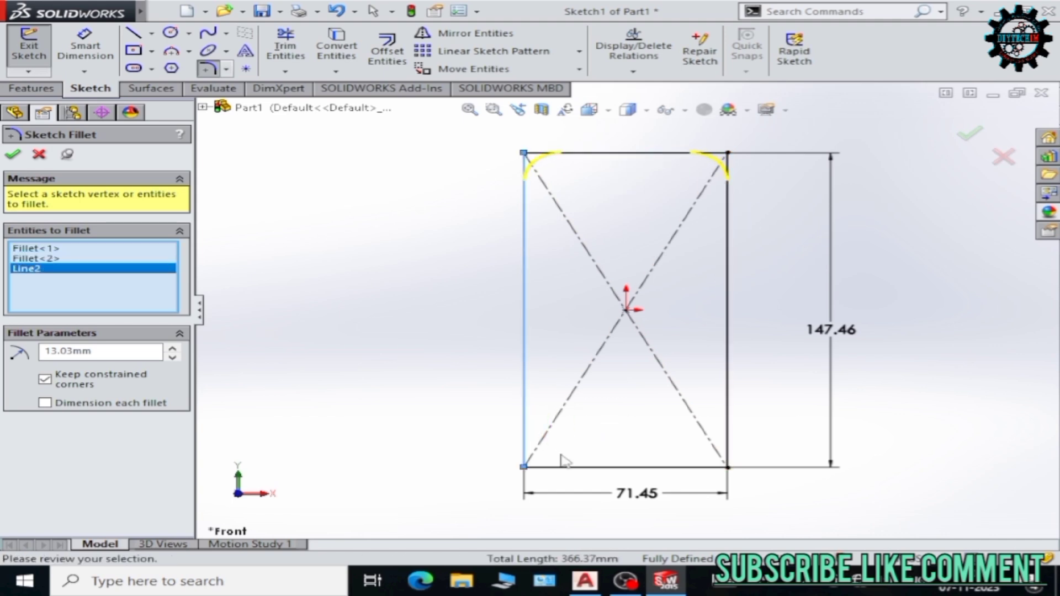
left_click(713, 446)
left_click(14, 156)
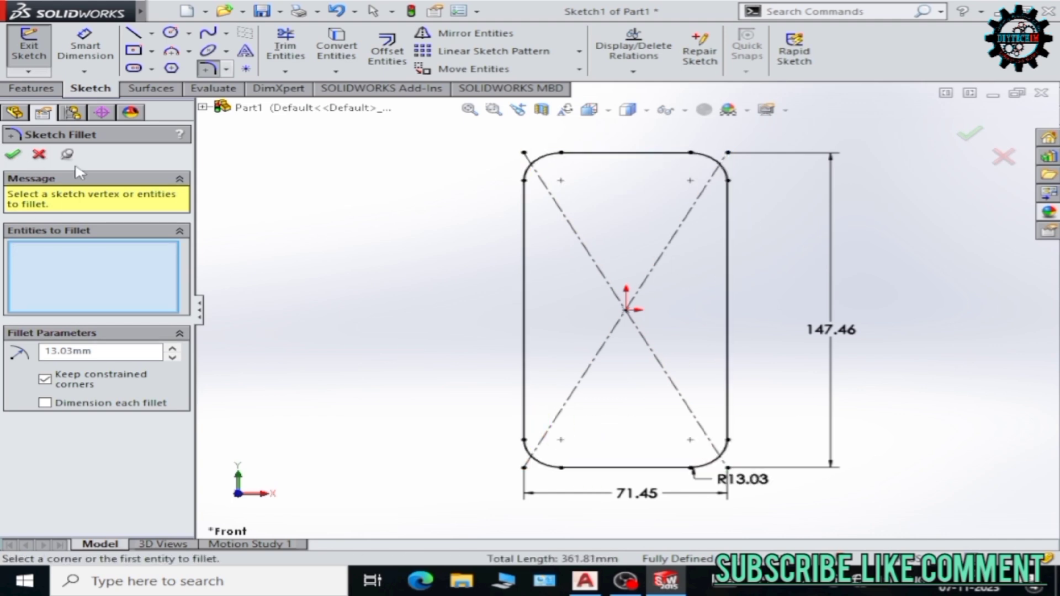
left_click(13, 155)
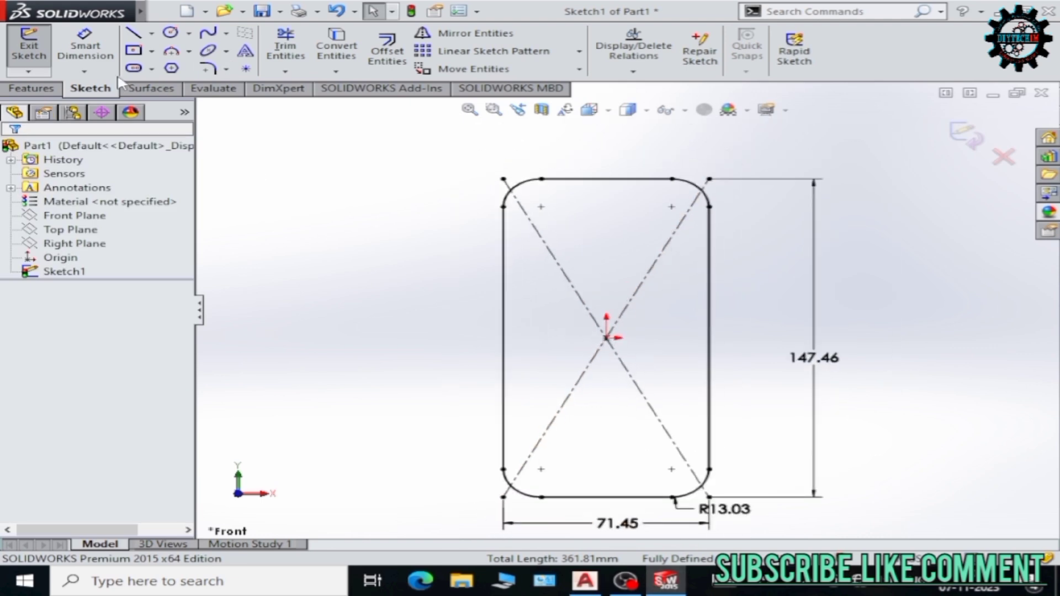
Extrude the rounded rectangle sketch to a 7.85 mm blind depth.
left_click(49, 91)
left_click(37, 50)
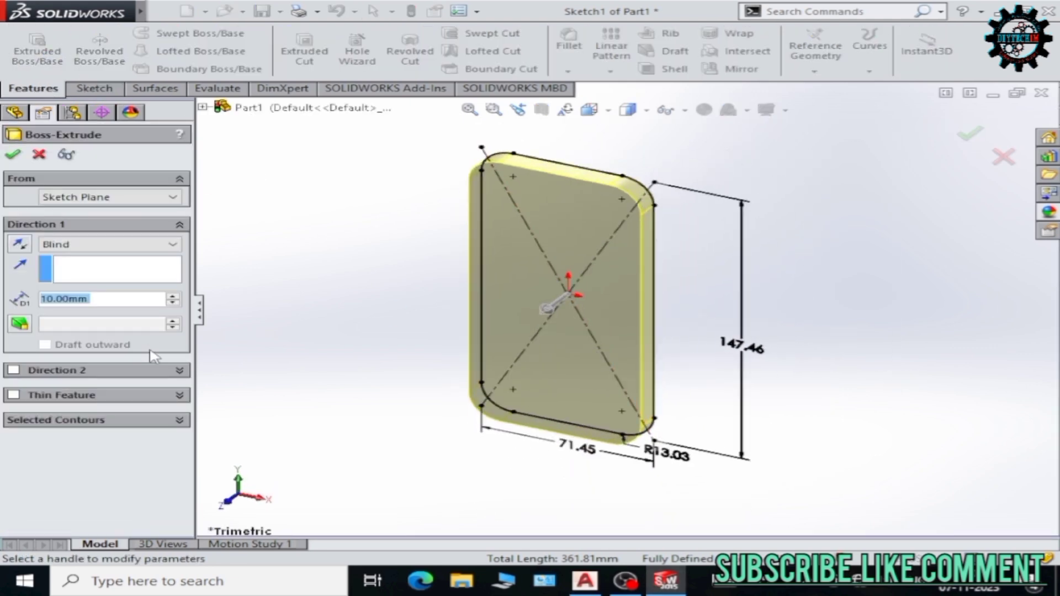
type("7.850")
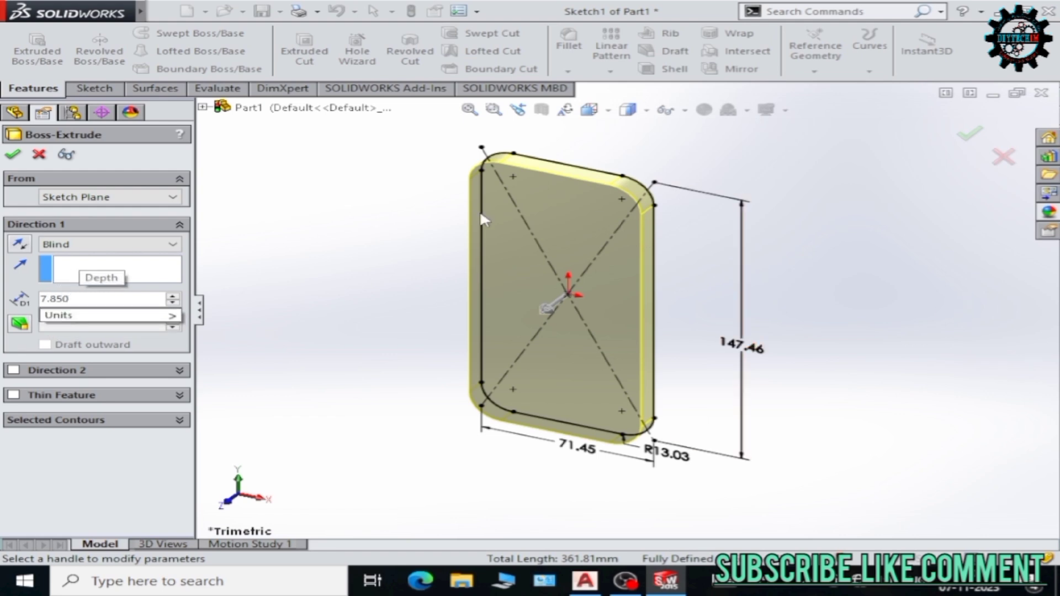
key("Return")
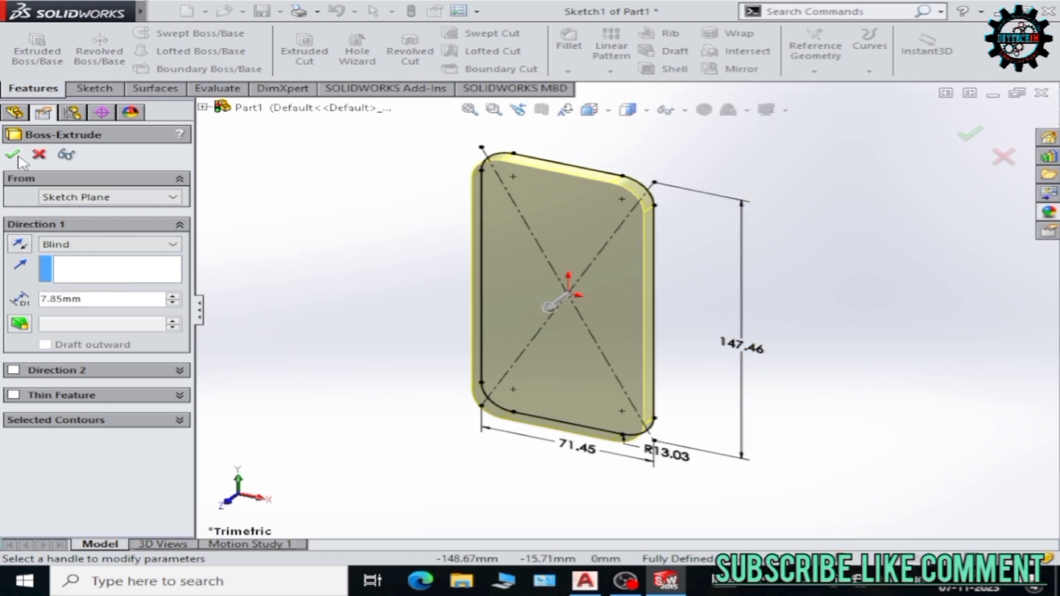
left_click(12, 154)
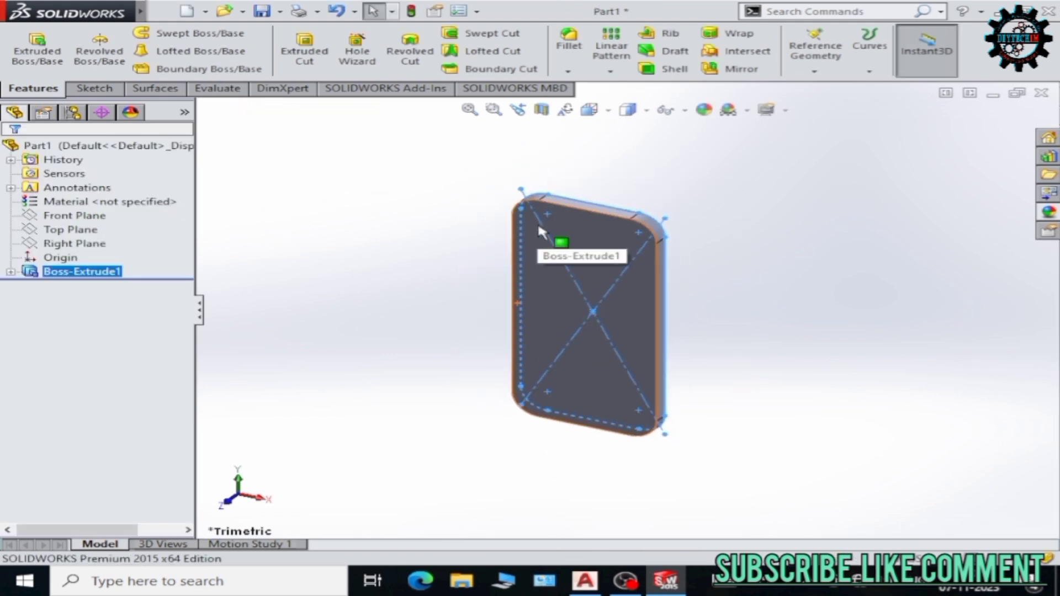
Orbit and zoom to inspect the plate, then select its front face.
middle_click_drag(539, 228, 652, 281)
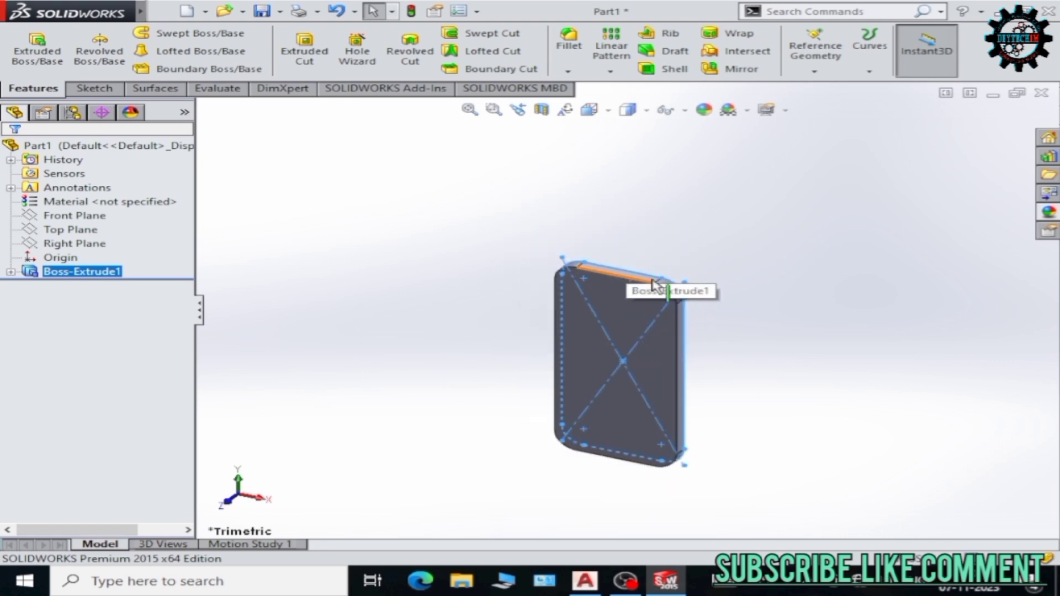
scroll(652, 282, "down", 2)
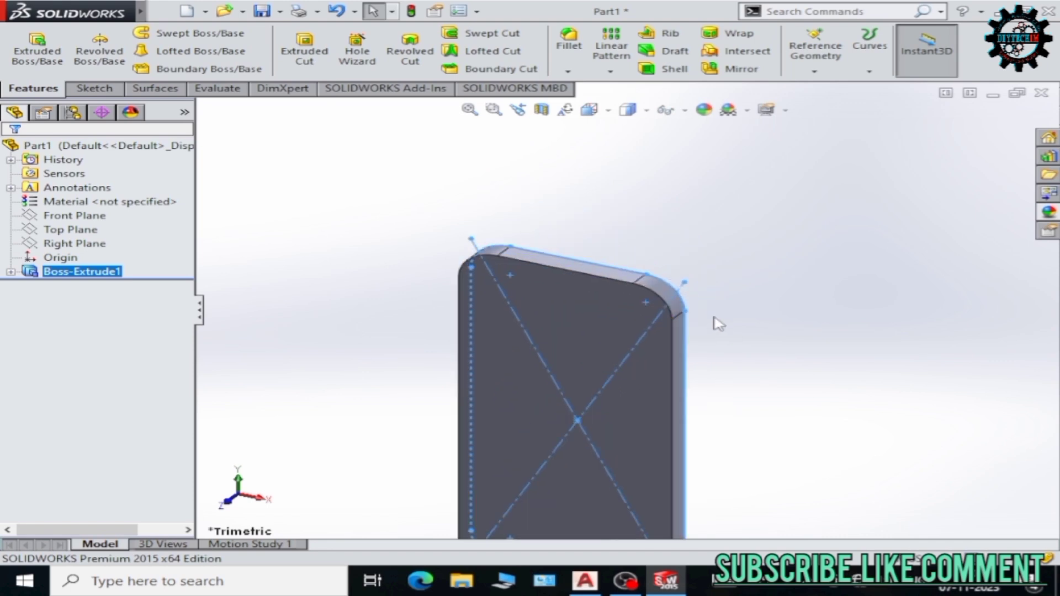
middle_click_drag(714, 319, 638, 382)
key("Escape")
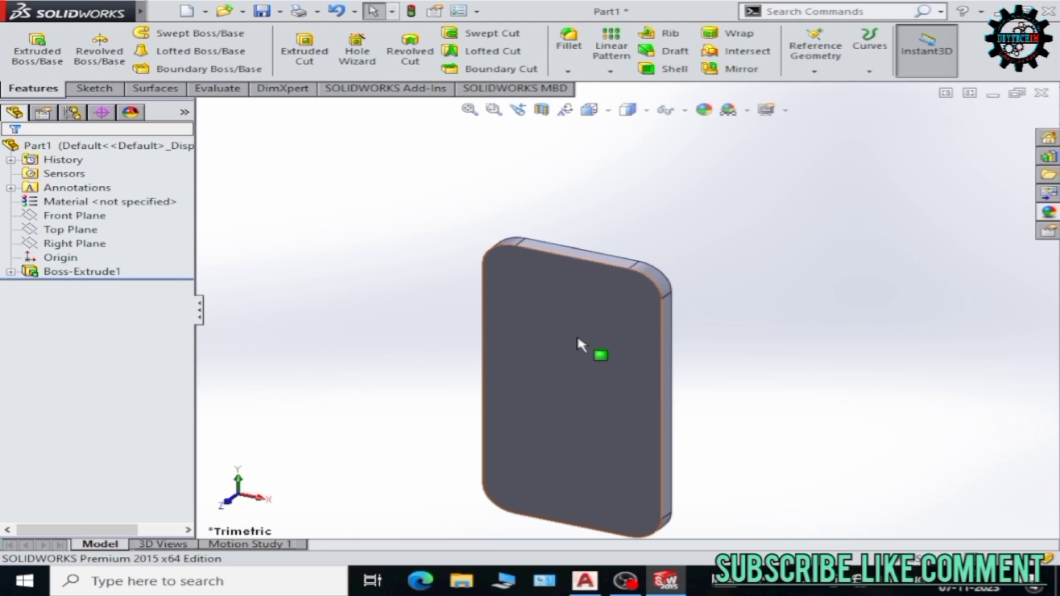
left_click(577, 333)
Start a sketch on the front face and make a first offset of its outline.
left_click(657, 291)
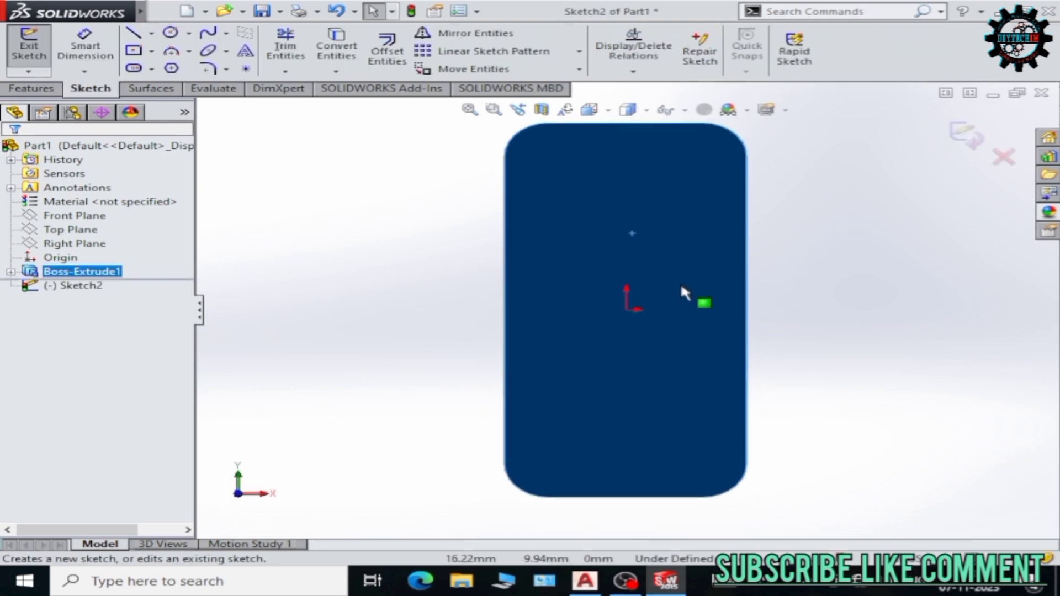
left_click(347, 44)
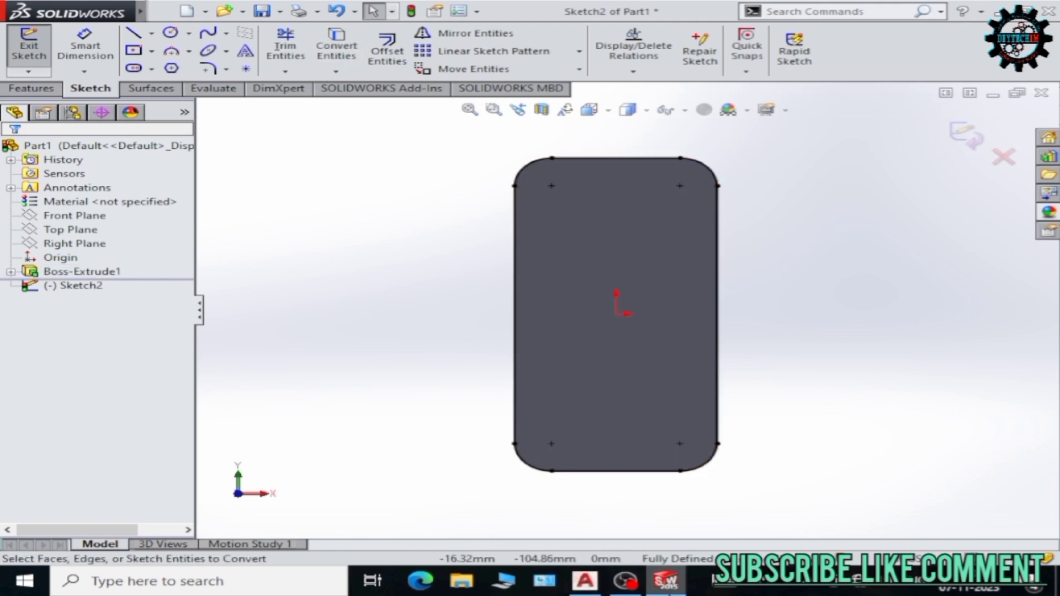
left_click(585, 581)
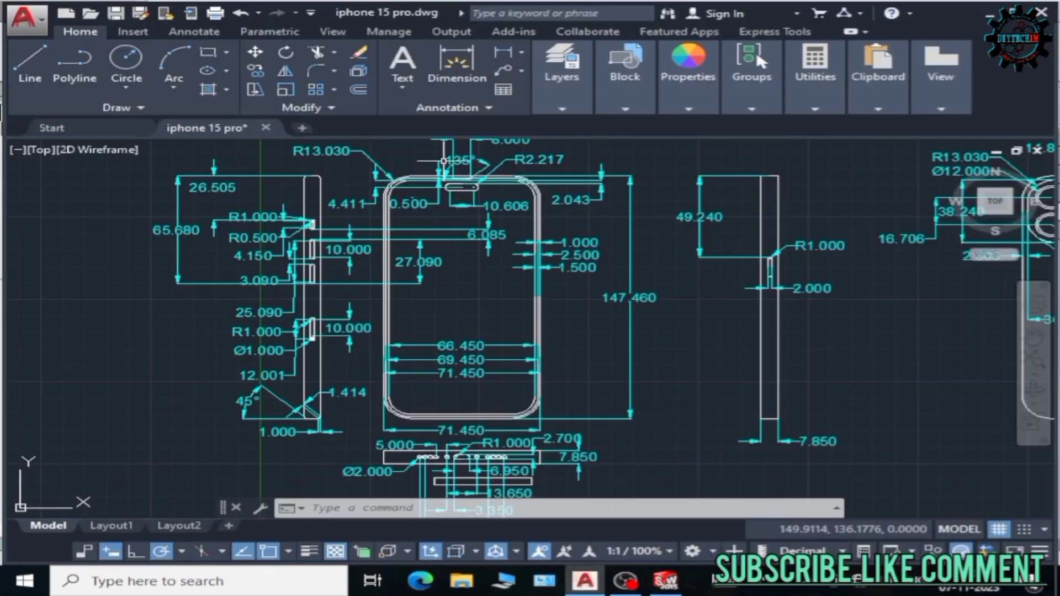
key("alt+Tab")
left_click(387, 50)
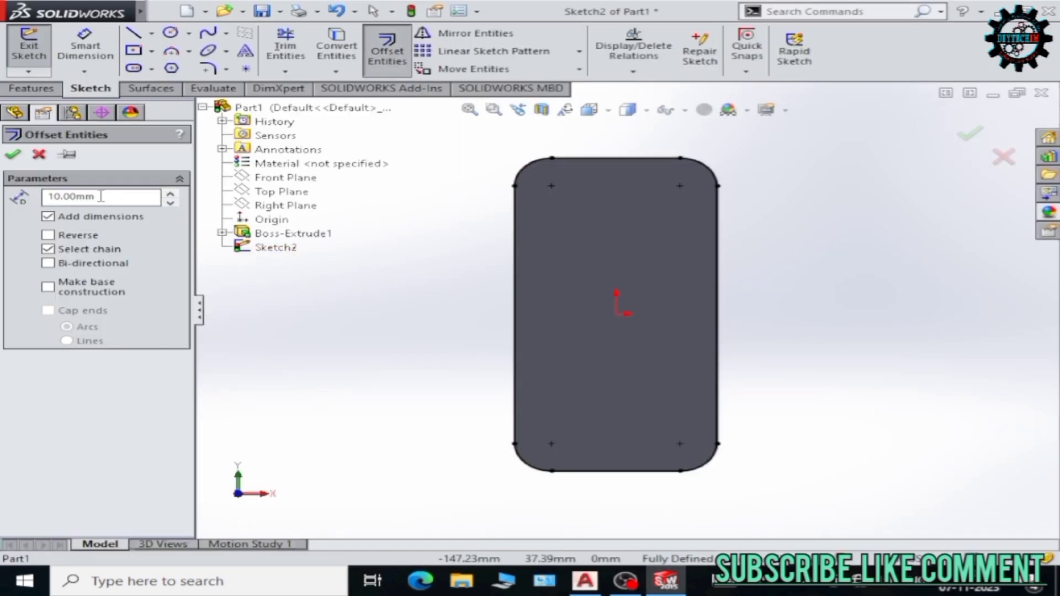
key("Return")
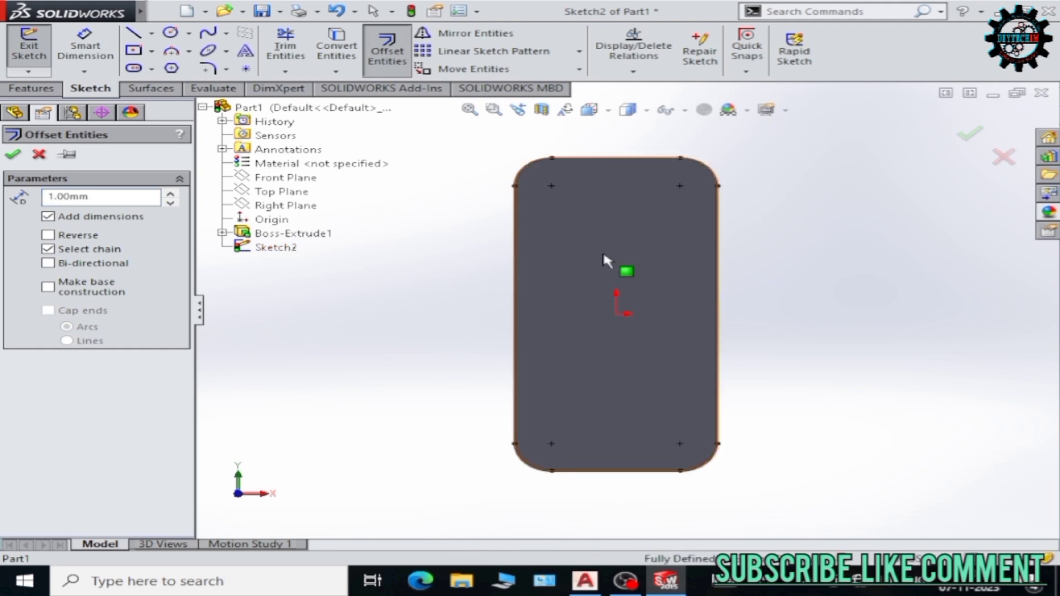
scroll(602, 250, "down", 3)
key("Return")
Check the AutoCAD reference drawing and return to the SOLIDWORKS sketch.
scroll(590, 354, "up", 2)
scroll(687, 497, "up", 3)
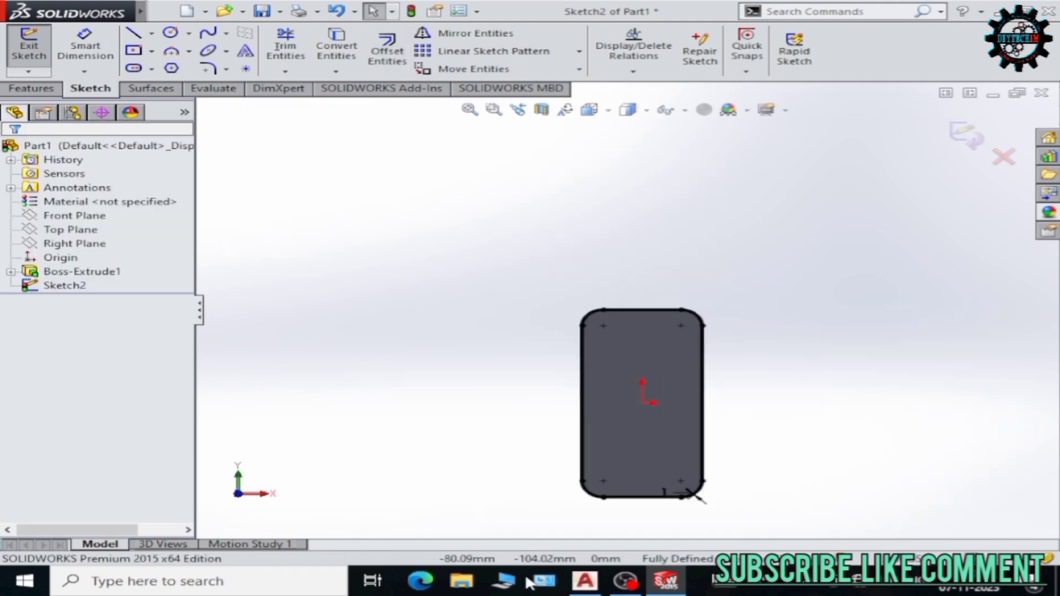
scroll(686, 516, "down", 1)
left_click(586, 581)
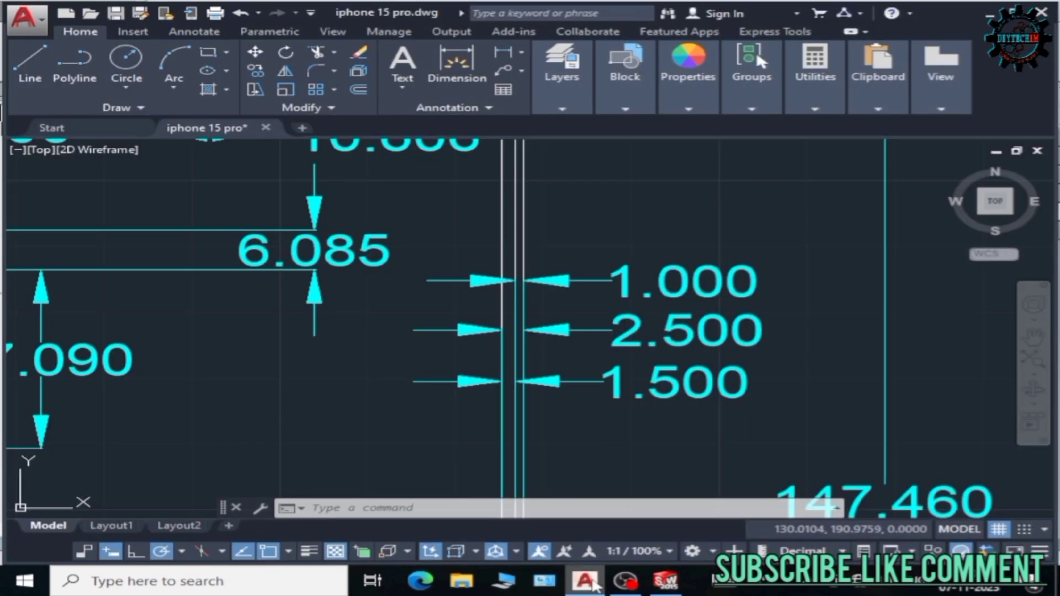
left_click(665, 581)
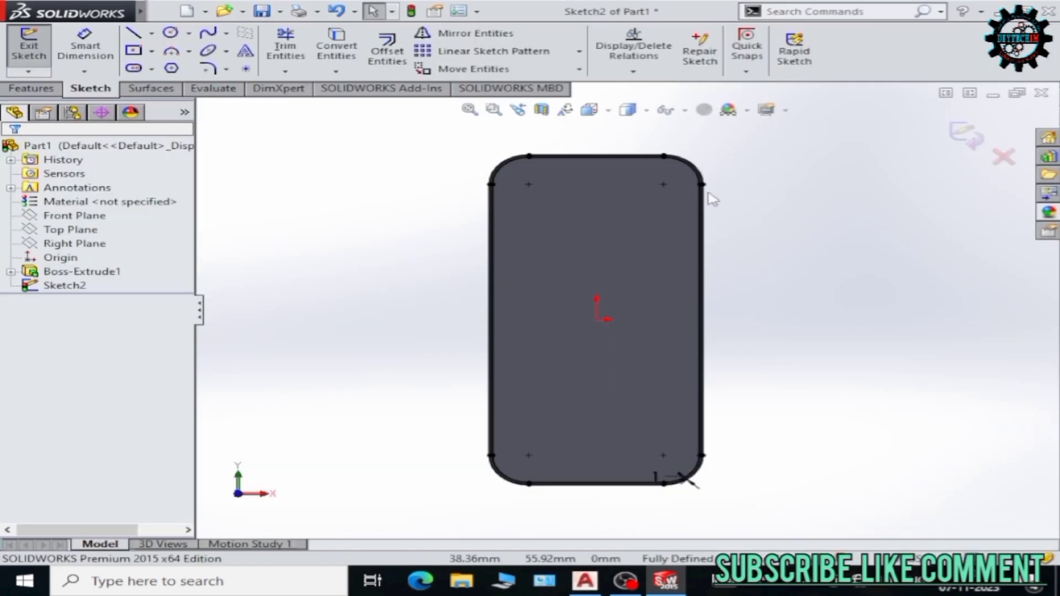
scroll(650, 127, "down", 2)
Offset the front face outline 1.50 mm inward to form the inner loop.
left_click(387, 49)
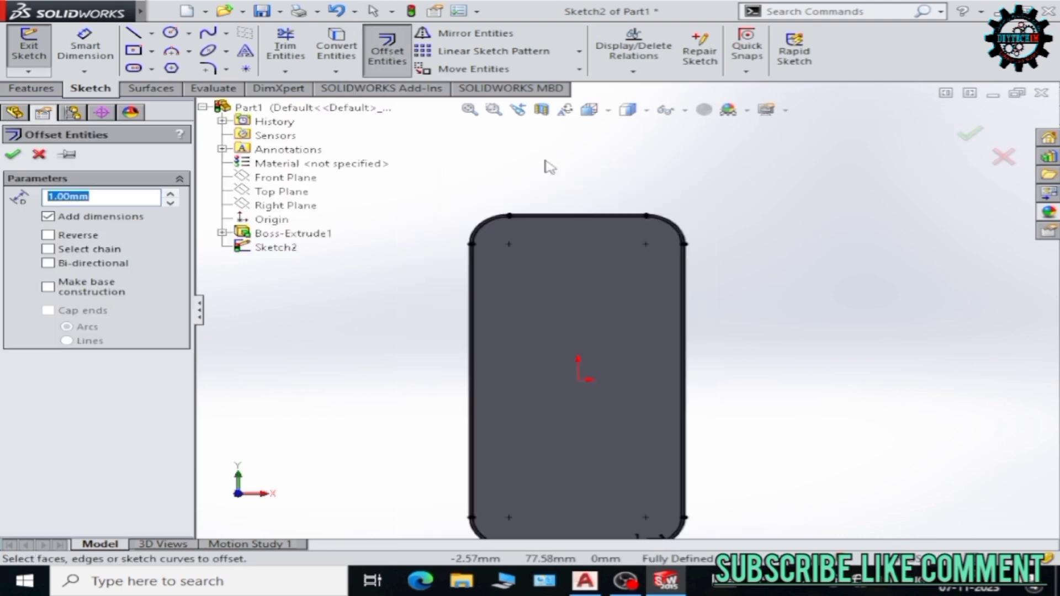
scroll(583, 319, "down", 3)
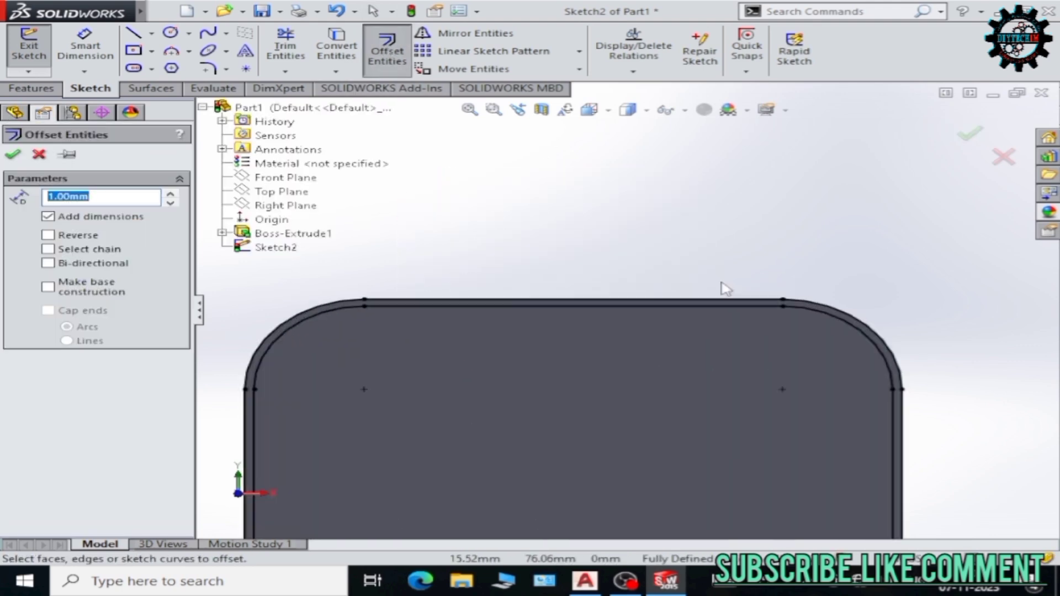
scroll(583, 318, "down", 1)
left_click(580, 308)
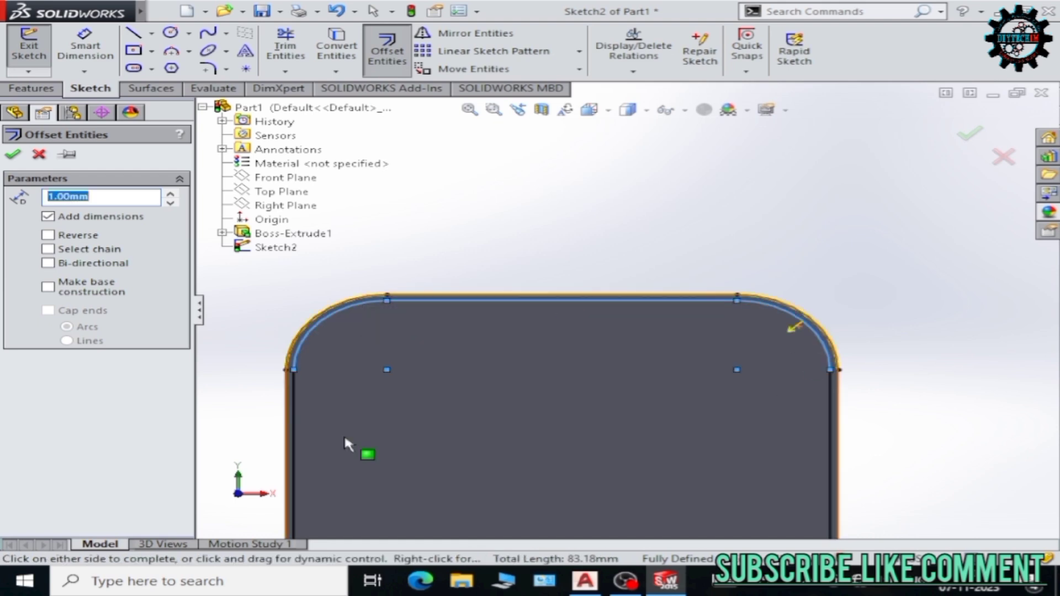
scroll(516, 370, "down", 2)
scroll(515, 370, "up", 2)
scroll(831, 386, "up", 2)
middle_click_drag(640, 371, 602, 500, "ctrl")
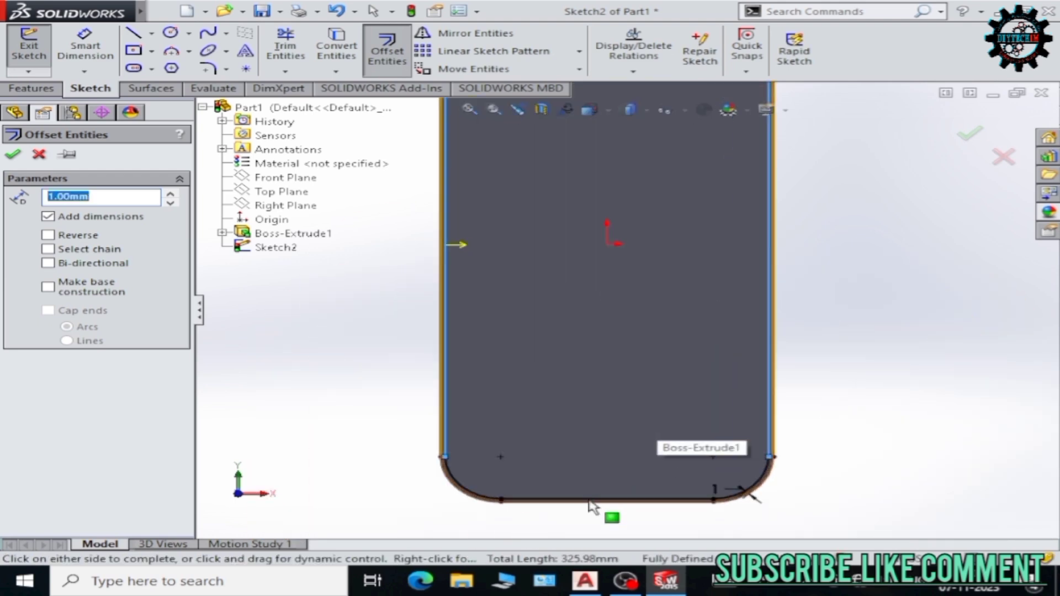
scroll(602, 486, "down", 2)
type("1.5")
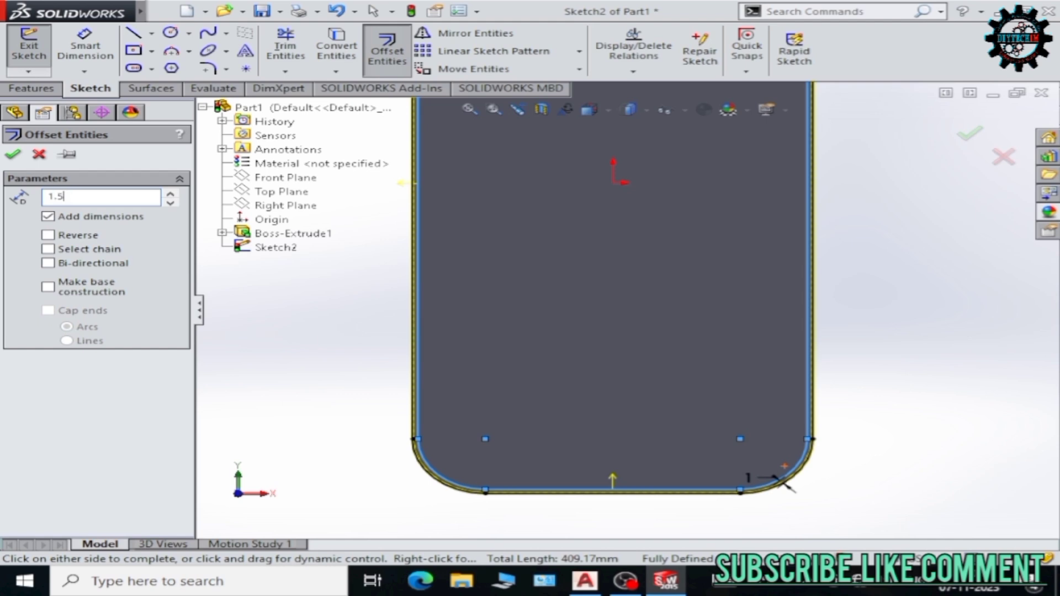
key("Return")
left_click(651, 409)
scroll(611, 422, "up", 3)
scroll(603, 218, "down", 4)
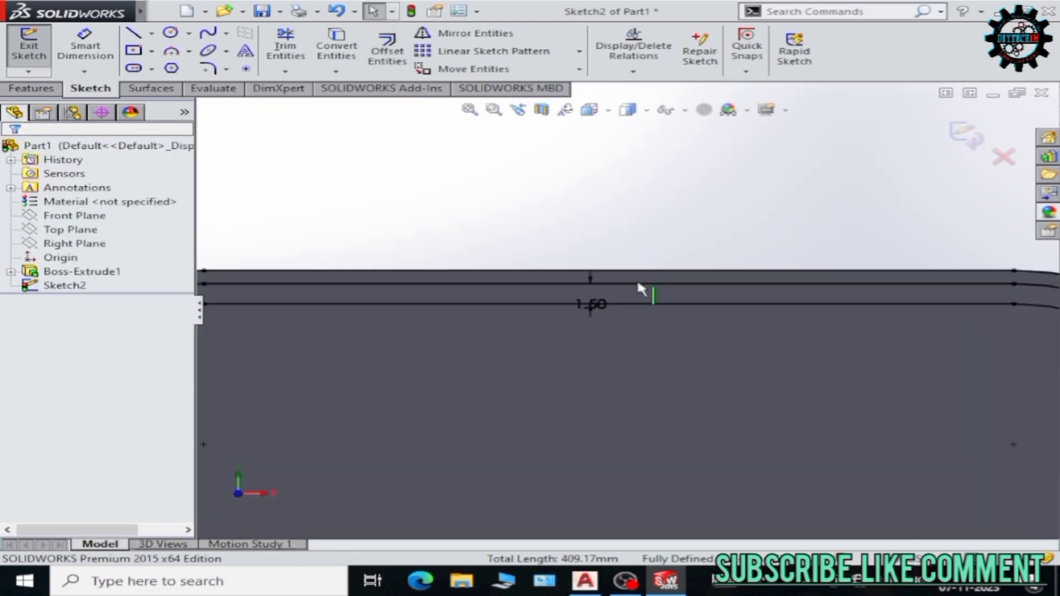
Draw a centerpoint straight slot near the top of the inner outline.
left_click(151, 69)
left_click(205, 103)
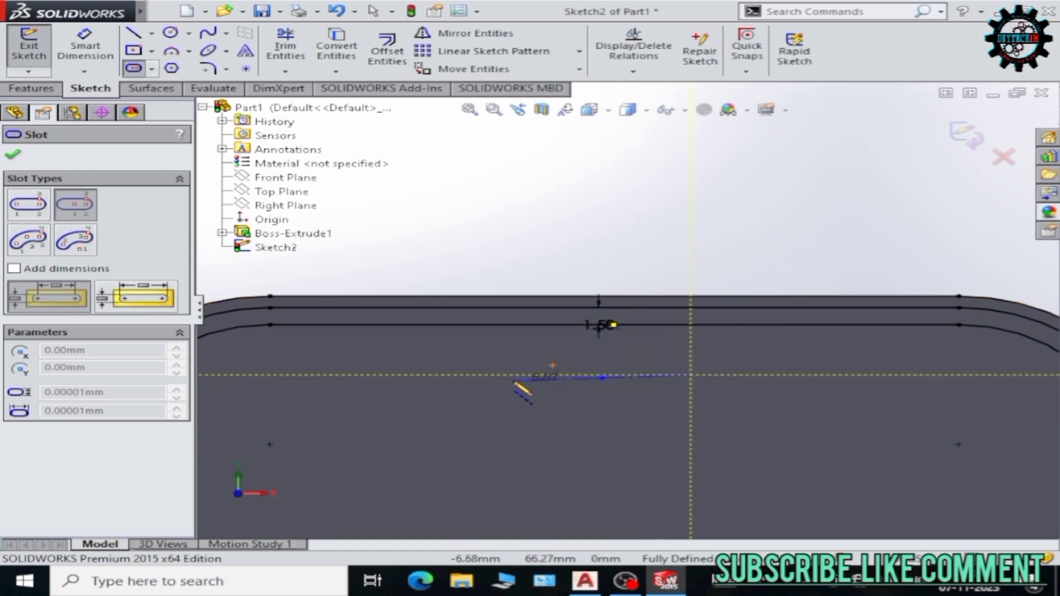
left_click(501, 378)
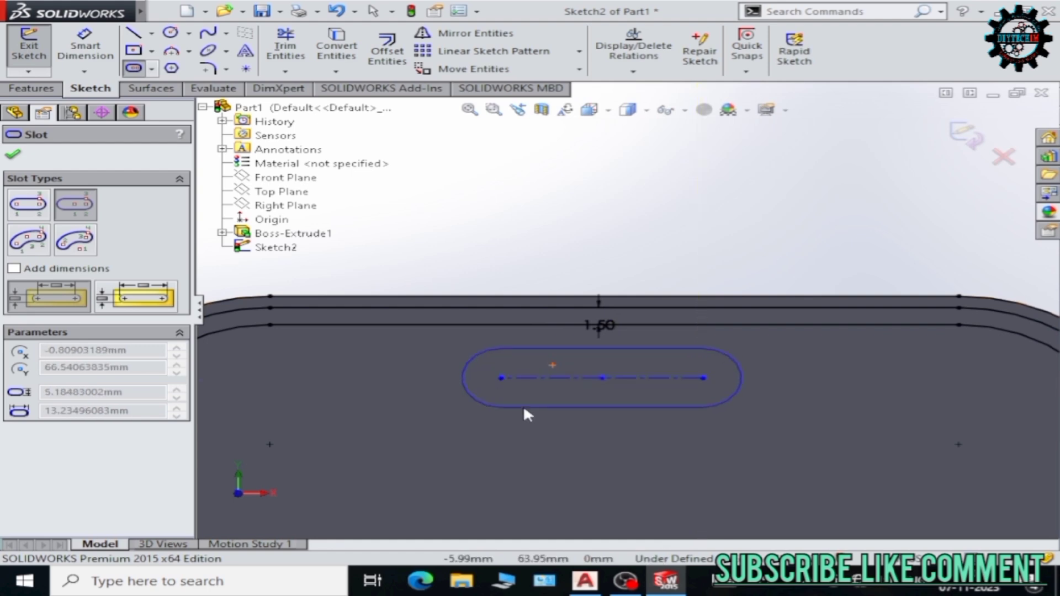
left_click(523, 409)
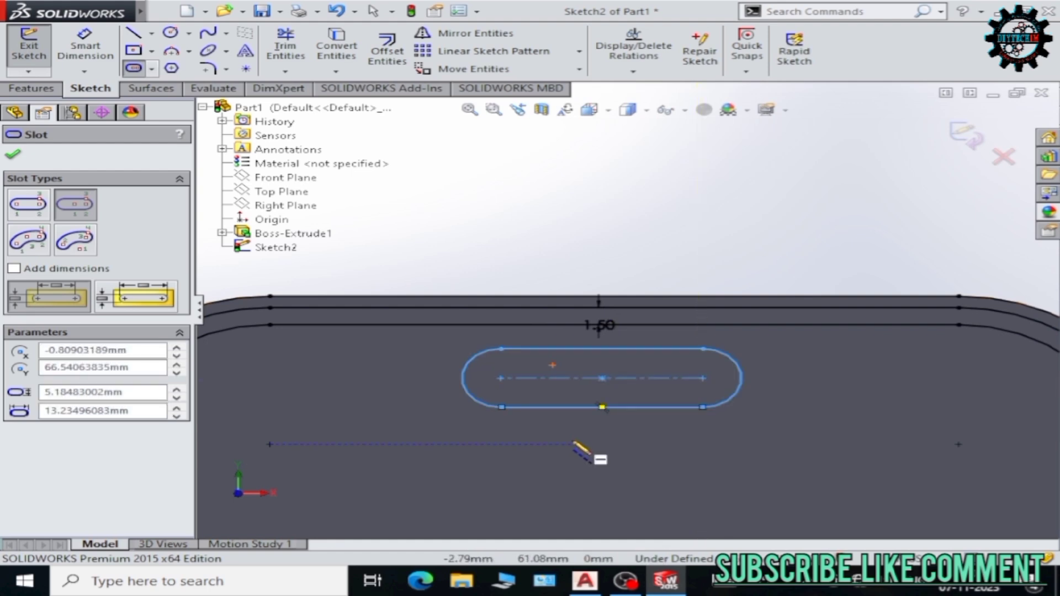
key("Escape")
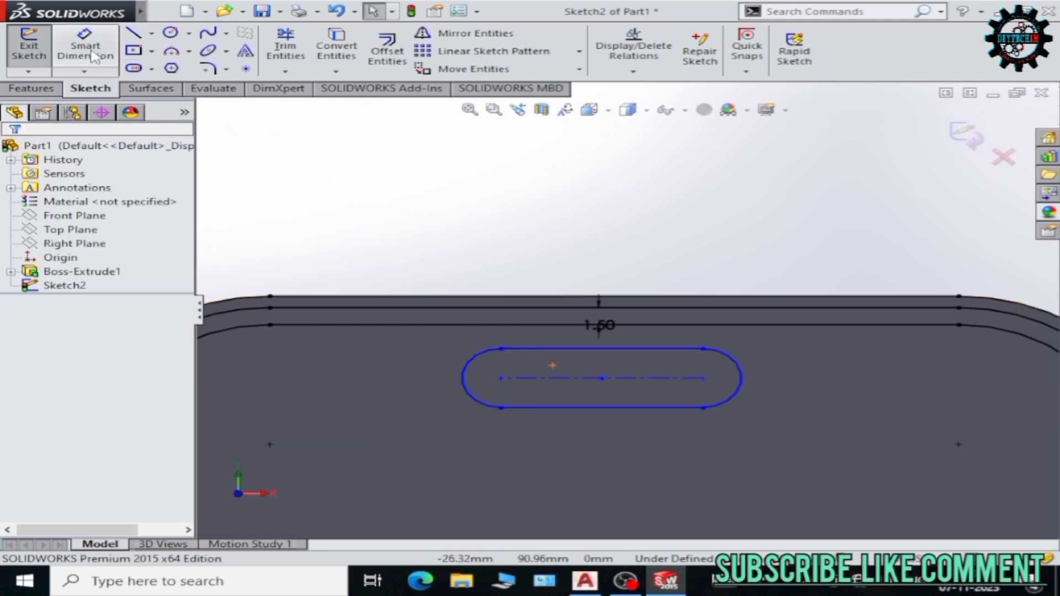
Dimension the slot's centre length to 10.6 mm.
left_click(78, 48)
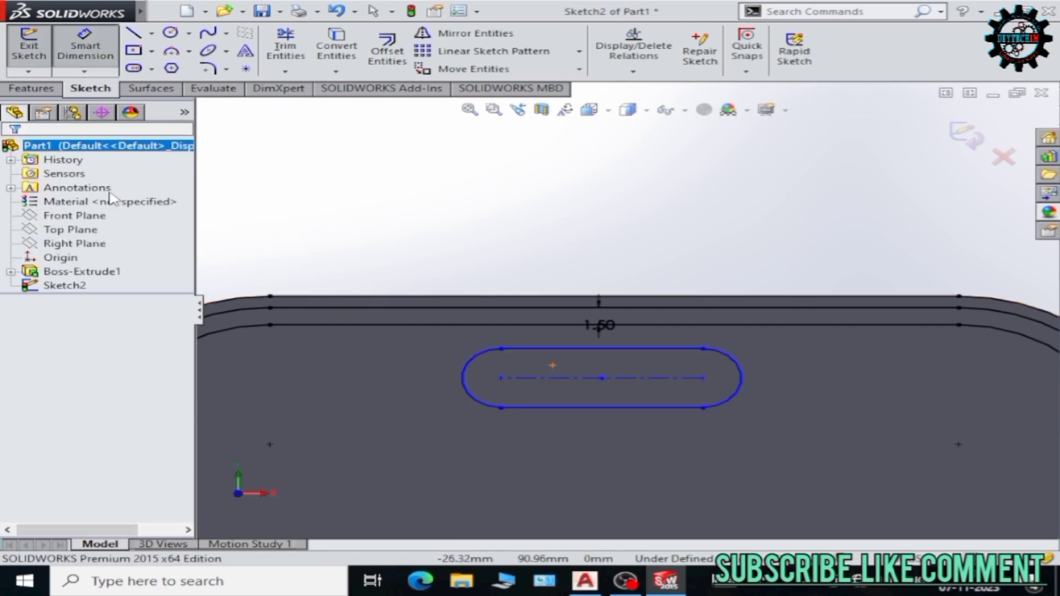
left_click(570, 378)
left_click(605, 464)
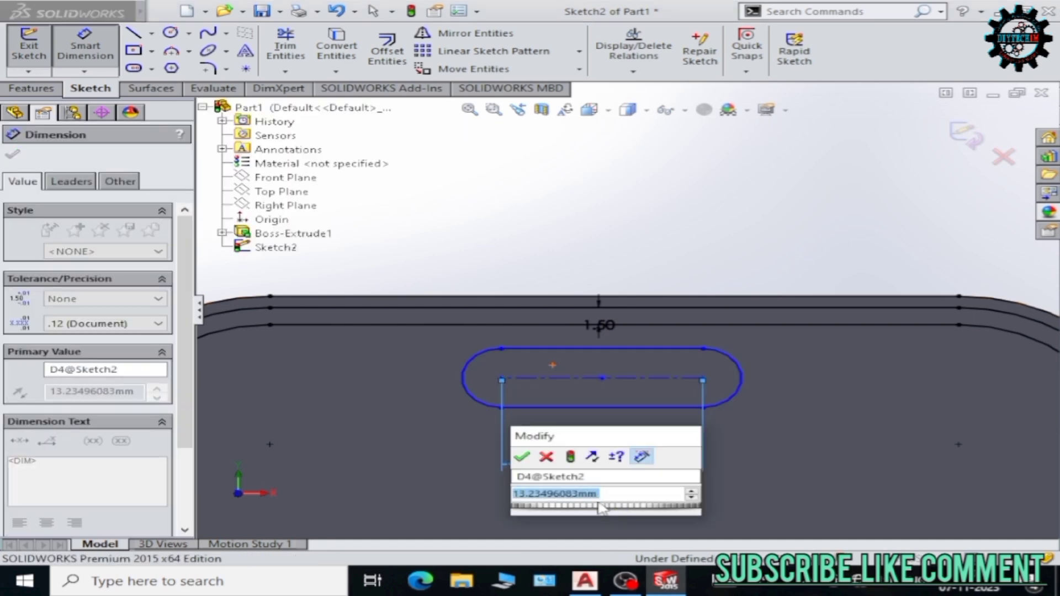
type("10.6")
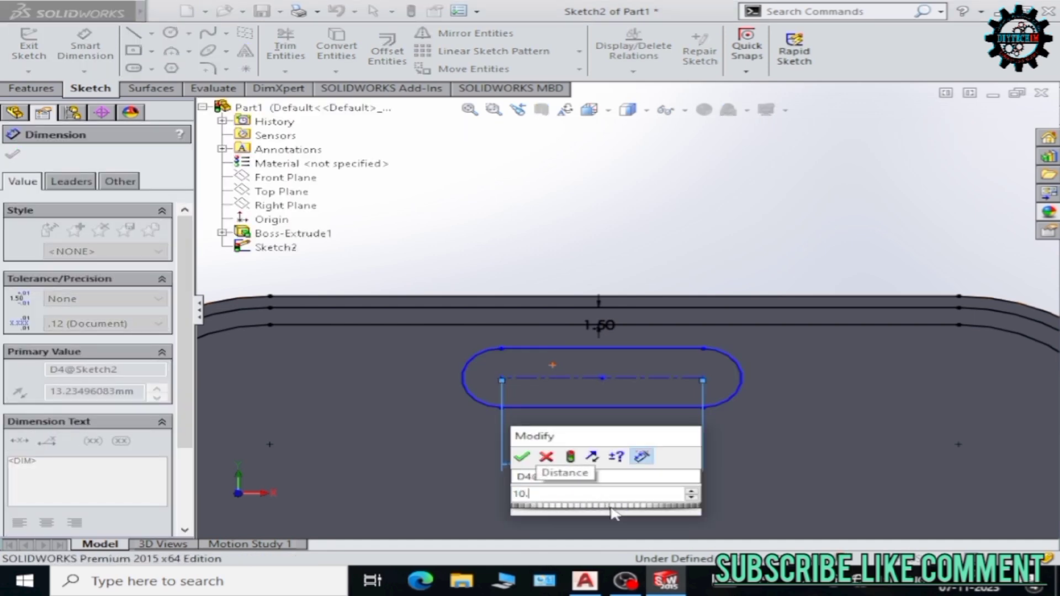
key("Return")
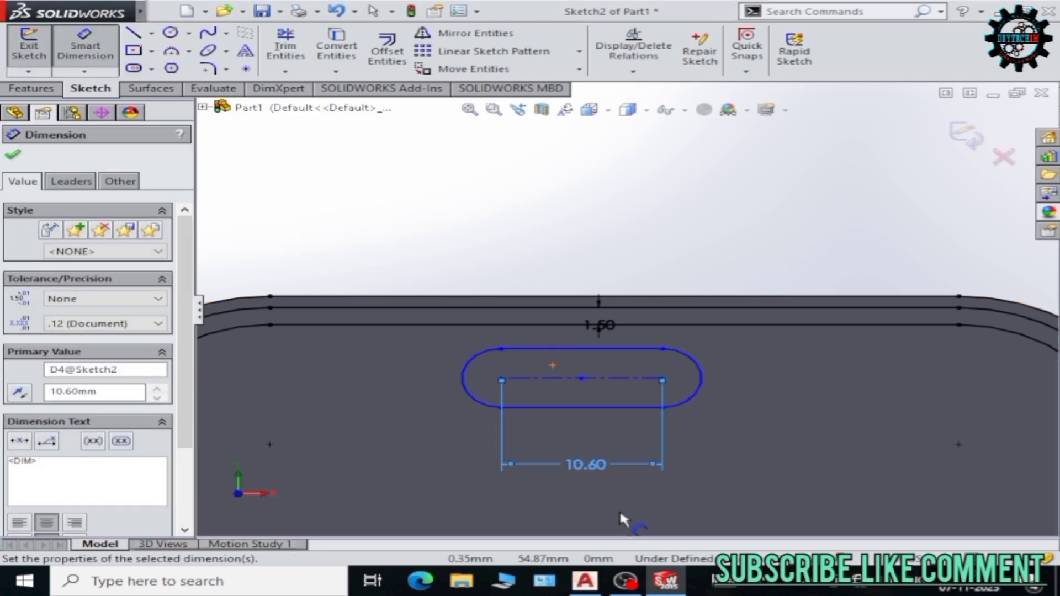
left_click(25, 157)
left_click(707, 380)
key("Escape")
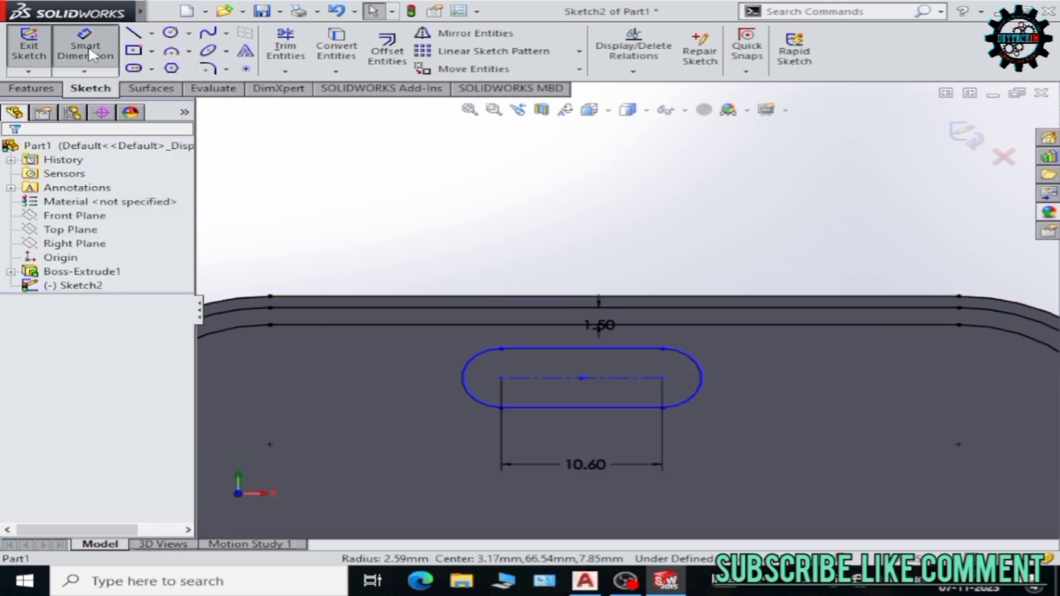
Dimension the slot's rounded end radius to 2.25 mm.
left_click(91, 56)
left_click(700, 380)
left_click(767, 402)
type("2.25")
key("Return")
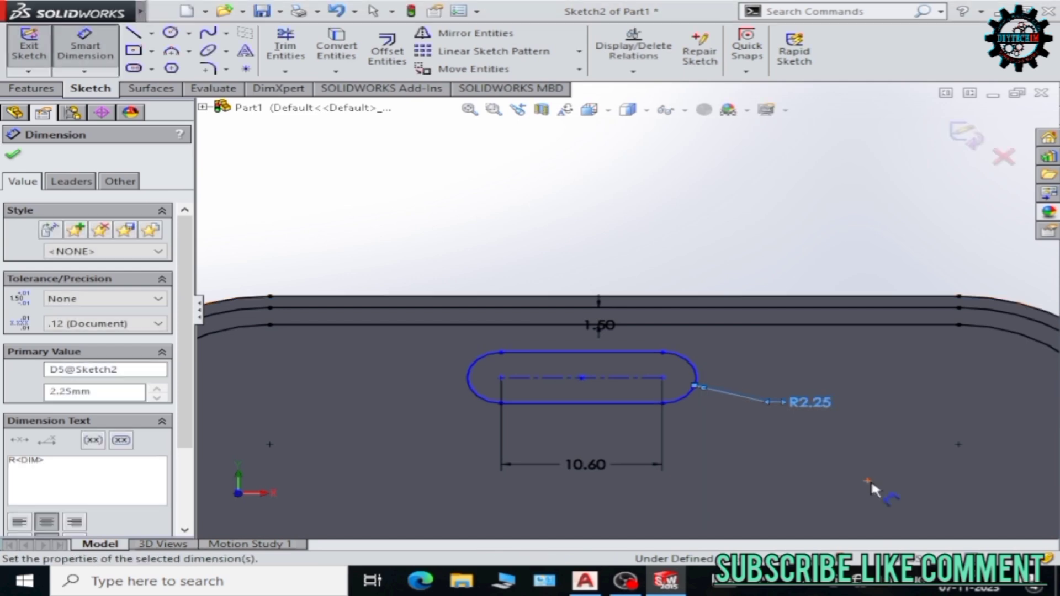
key("Escape")
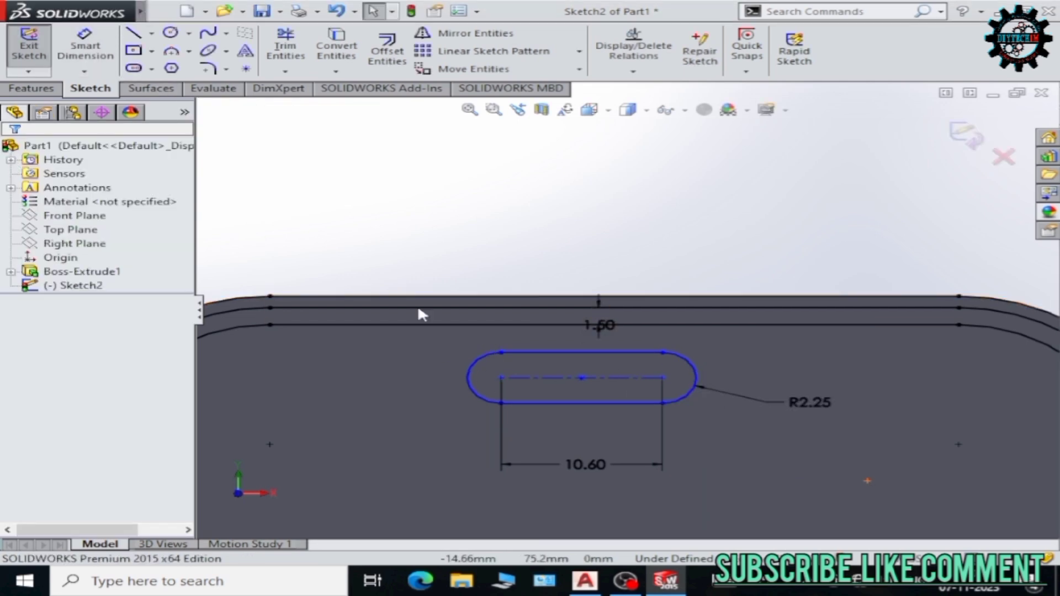
Add a 2 mm dimension for the gap between the slot and the inner outline.
left_click(474, 68)
left_click(533, 352)
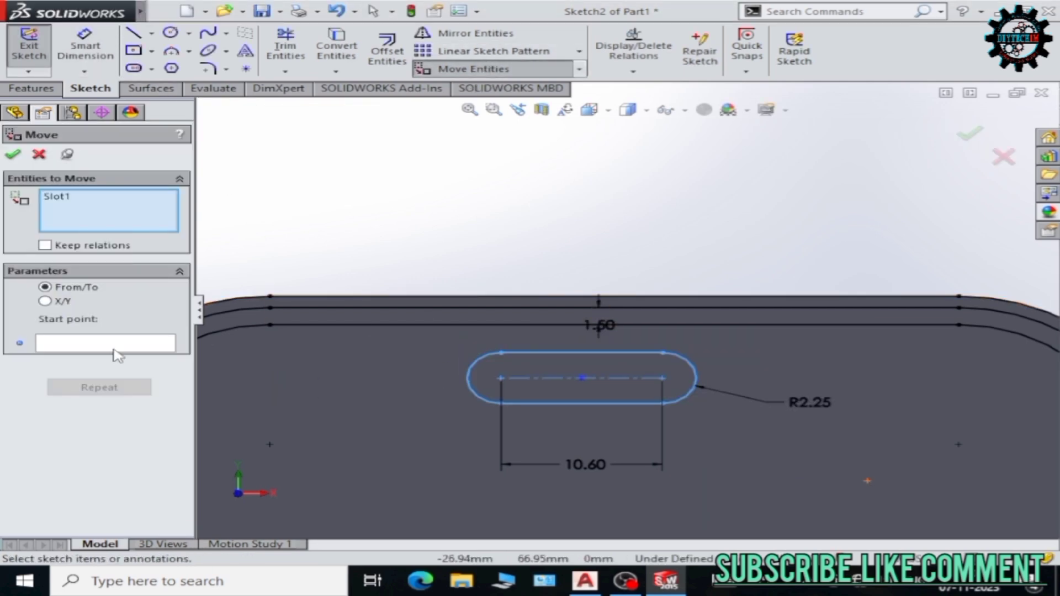
left_click(581, 378)
key("Escape")
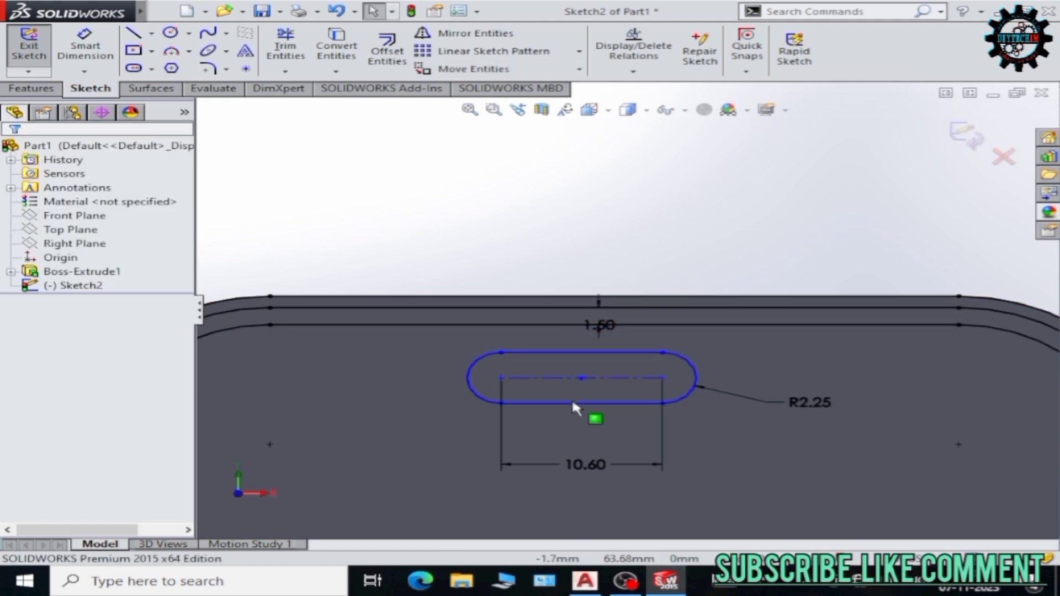
left_click(151, 33)
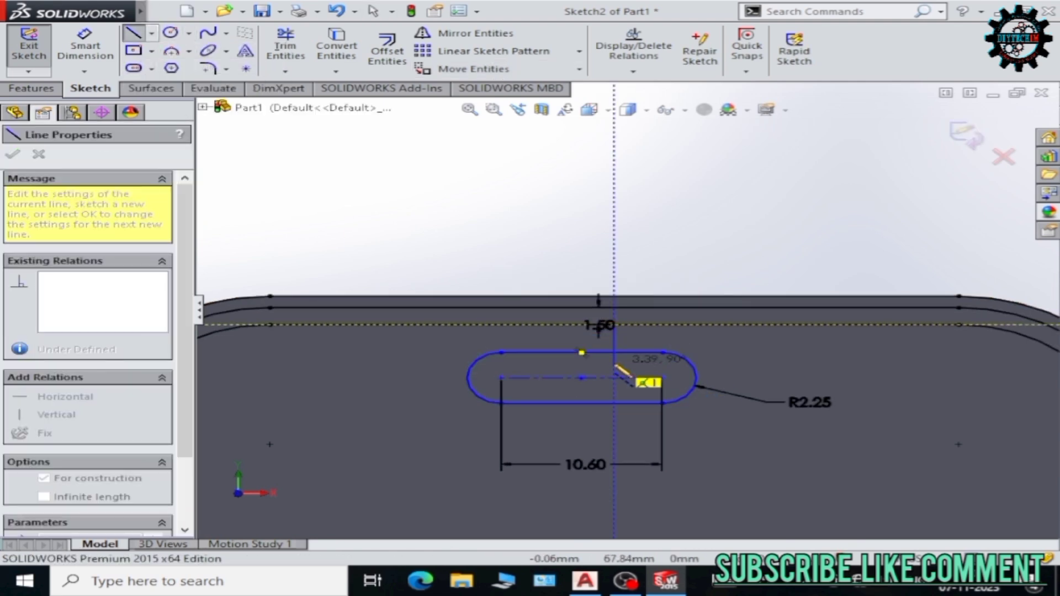
key("Escape")
key("d")
left_click(766, 338)
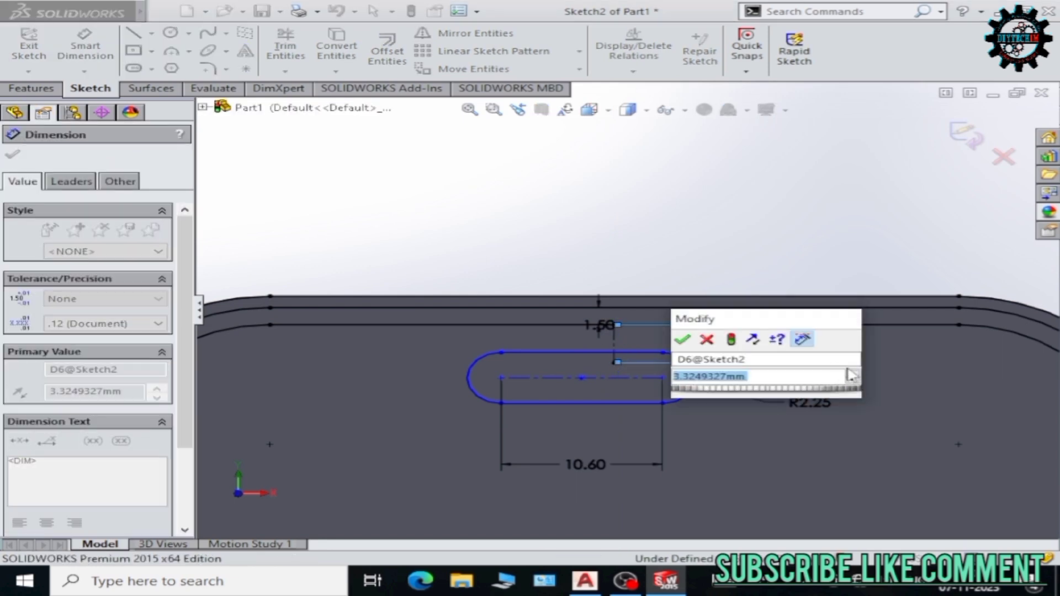
type("2")
key("Return")
key("Escape")
Move the slot into its final position 2 mm below the inner outline.
left_click(474, 68)
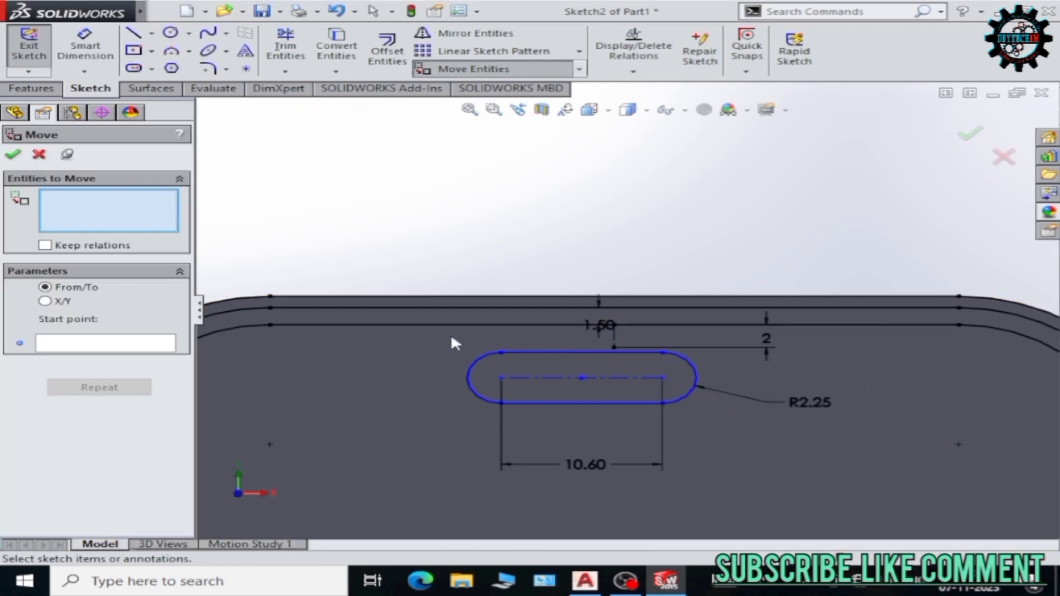
left_click(468, 377)
left_click(614, 347)
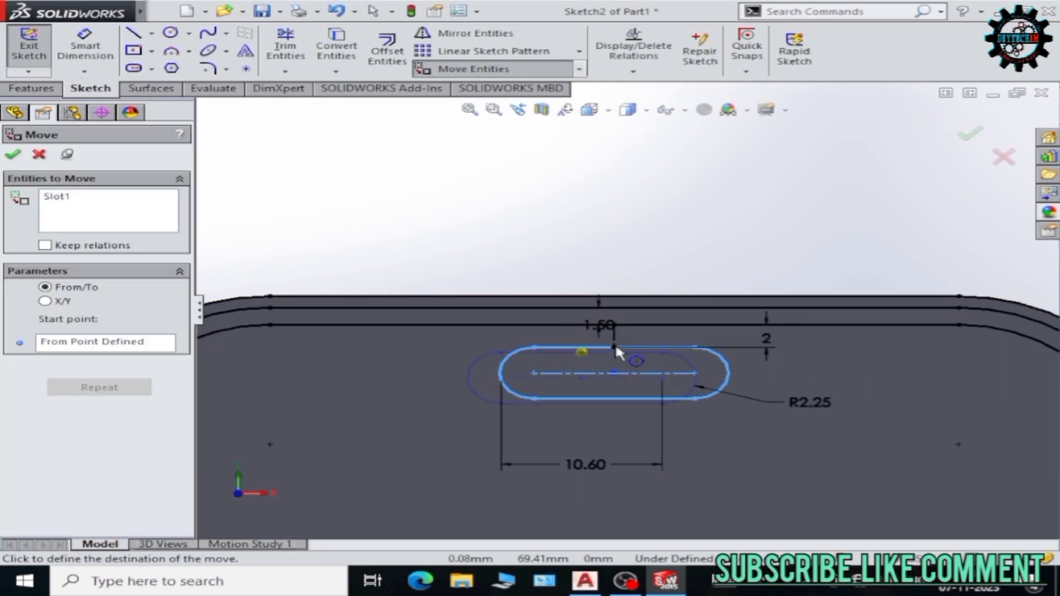
left_click(632, 393)
scroll(712, 381, "up", 3)
scroll(608, 331, "down", 2)
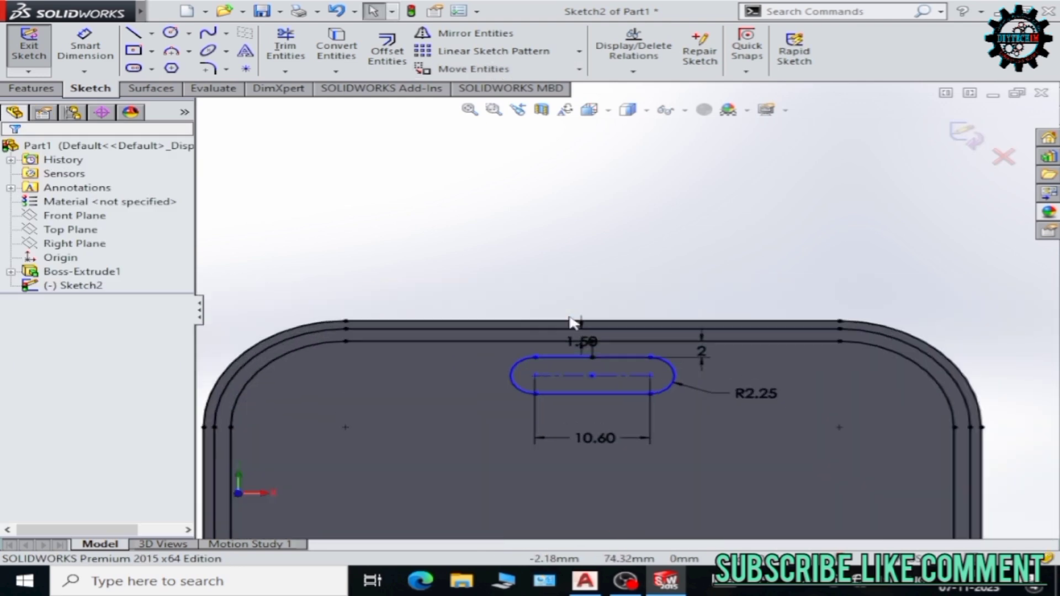
scroll(592, 346, "down", 2)
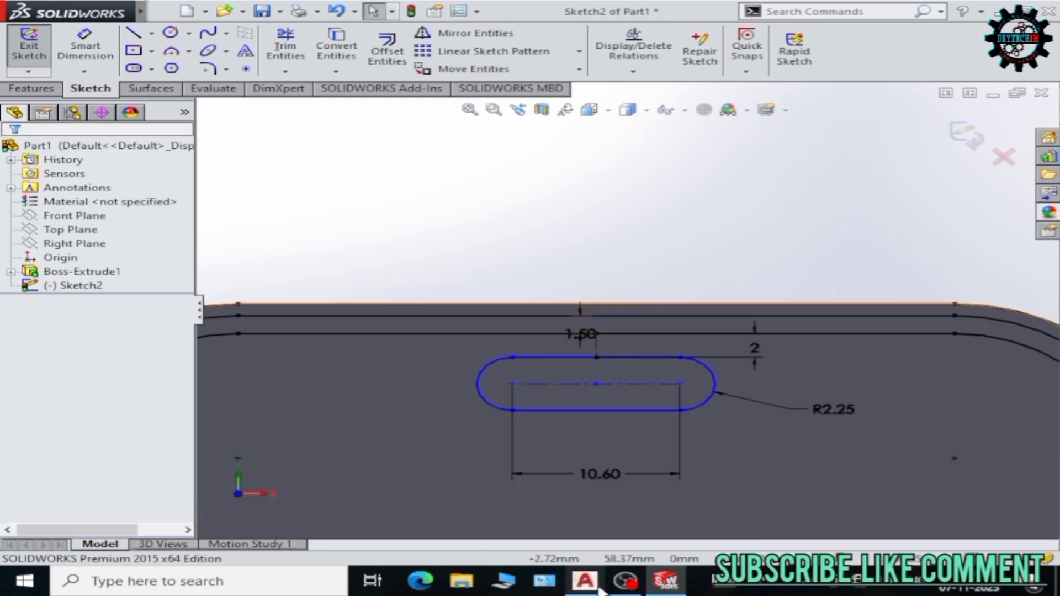
scroll(638, 362, "down", 3)
scroll(704, 375, "up", 3)
scroll(704, 375, "down", 1)
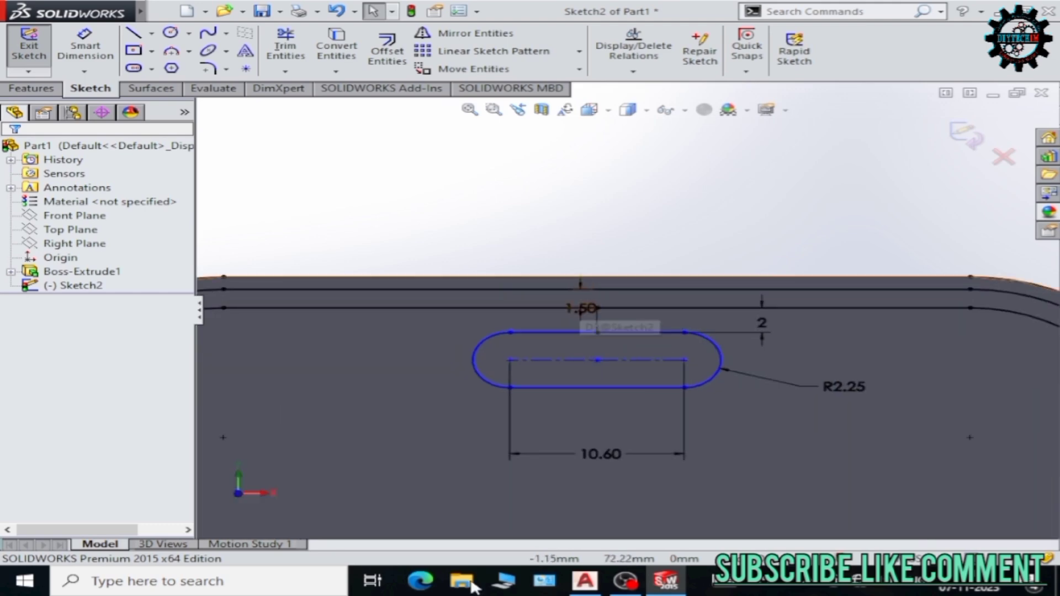
scroll(633, 286, "down", 3)
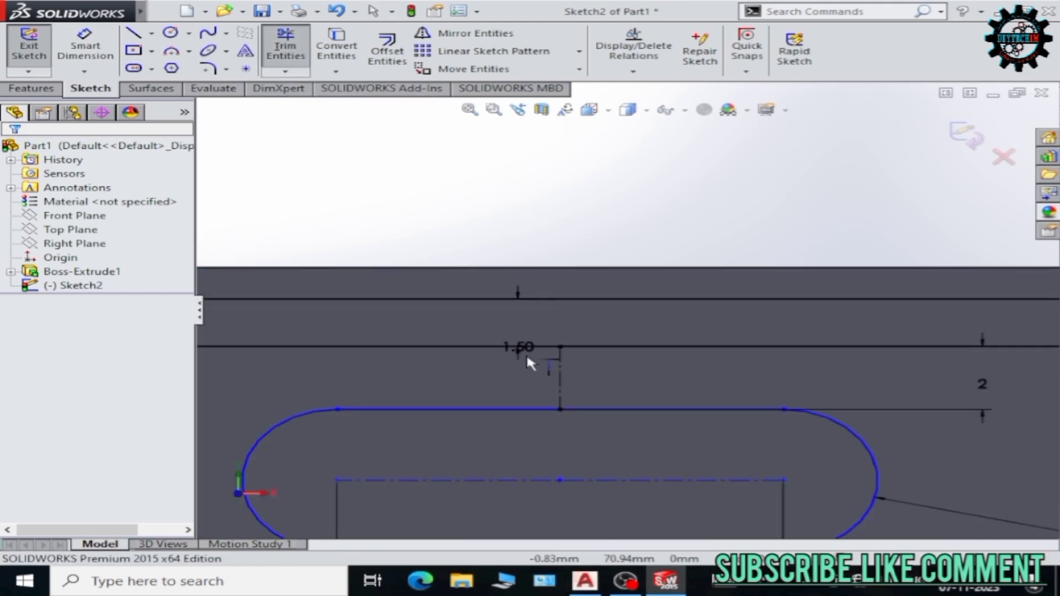
Check the AutoCAD reference drawing, then return to SOLIDWORKS.
left_click(585, 581)
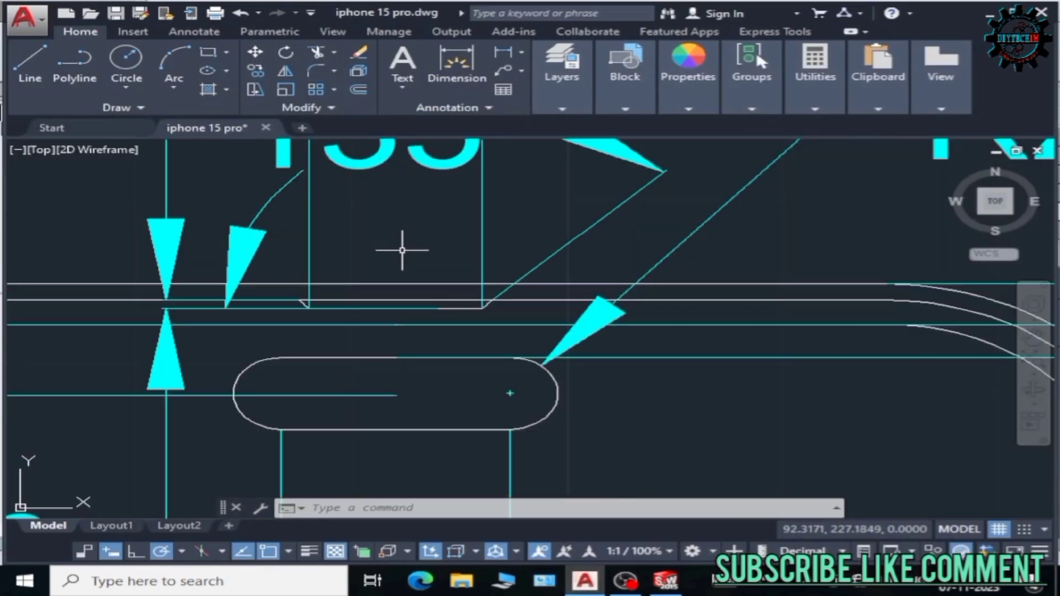
left_click(666, 581)
left_click(133, 33)
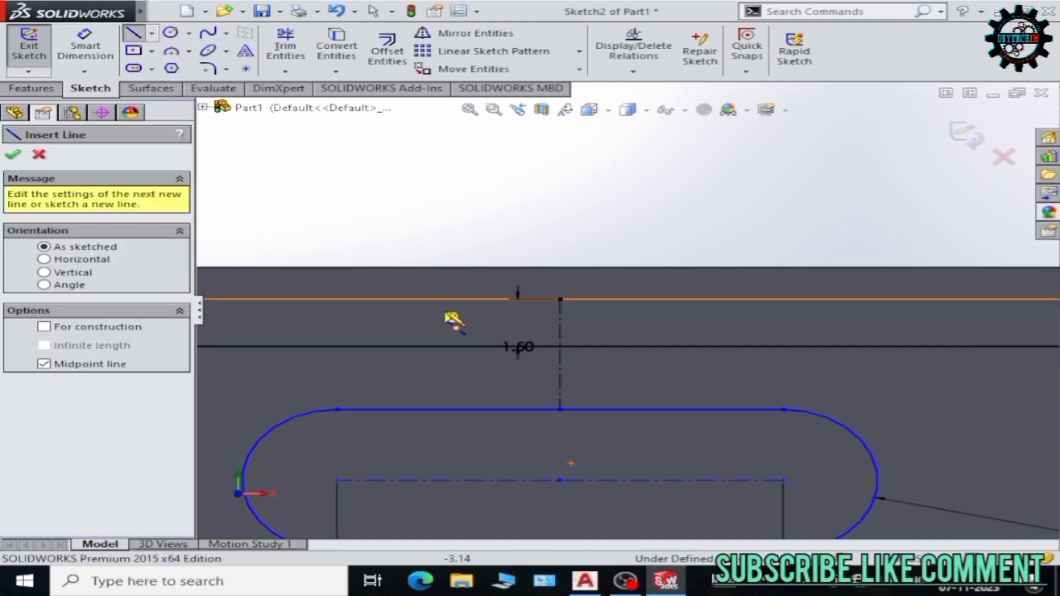
Draw a horizontal line centred on the centerline and dimension it 8 mm.
left_click(560, 319)
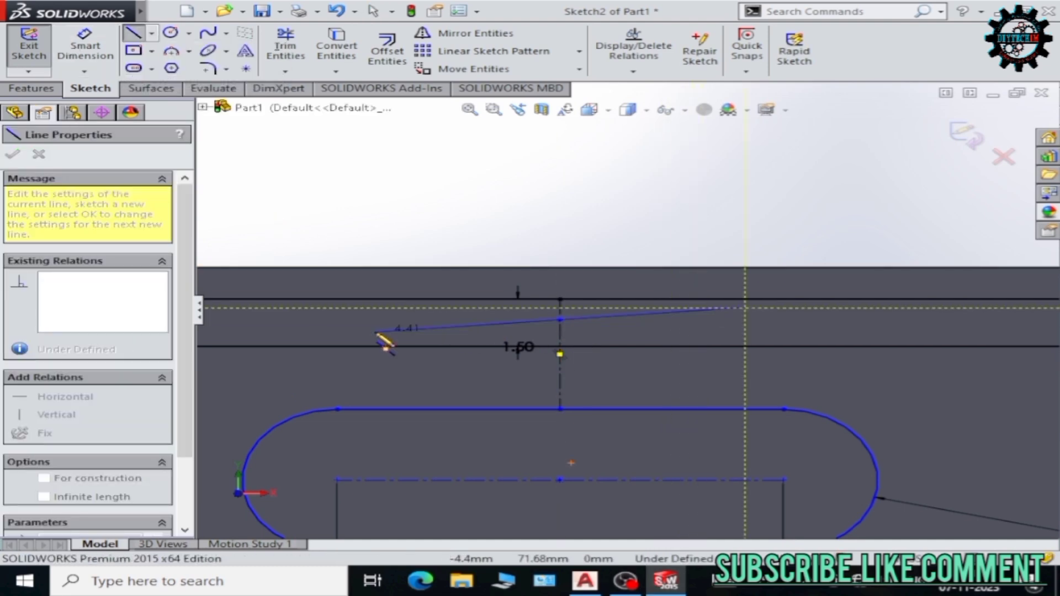
left_click(354, 319)
left_click(85, 47)
left_click(420, 319)
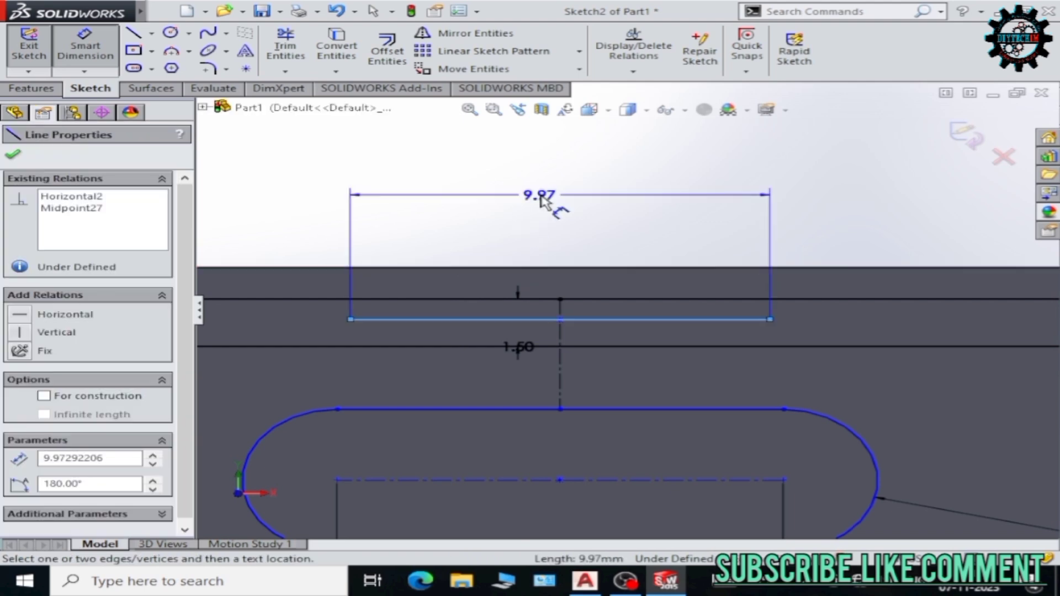
left_click(544, 200)
type("8")
key("Return")
Add an angled line at the 8 mm line's end, set to 135°.
left_click(133, 33)
left_click(392, 319)
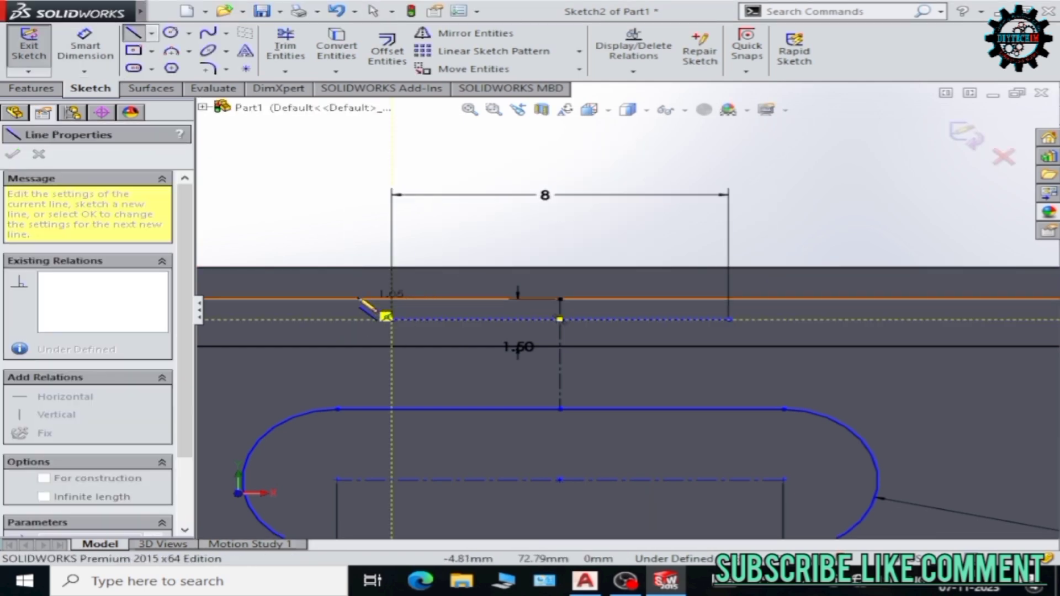
double_click(337, 280)
left_click(85, 47)
left_click(331, 283)
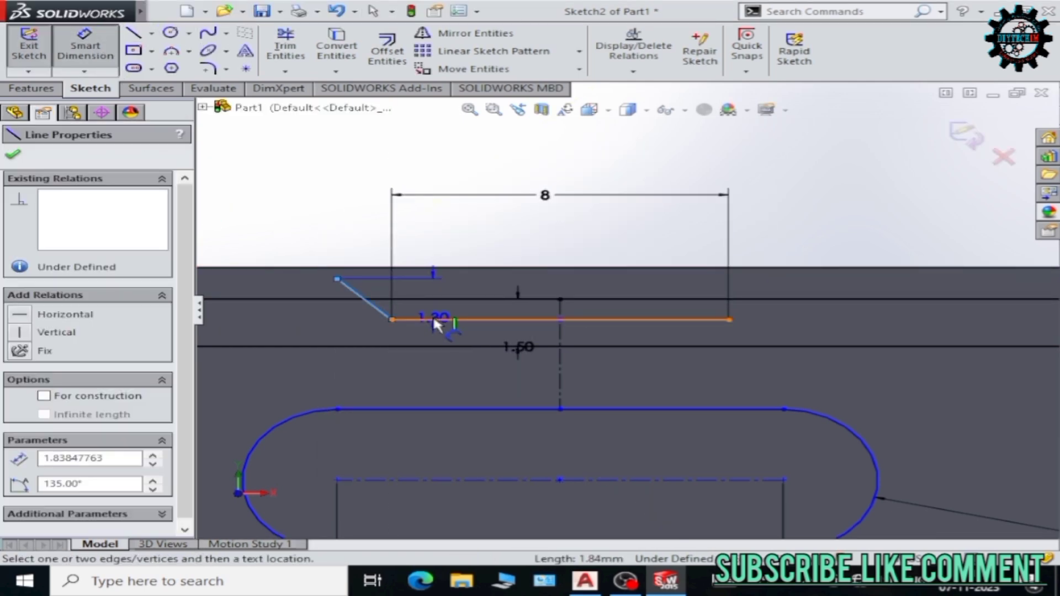
left_click(432, 315)
left_click(444, 234)
left_click(355, 221)
left_click(285, 49)
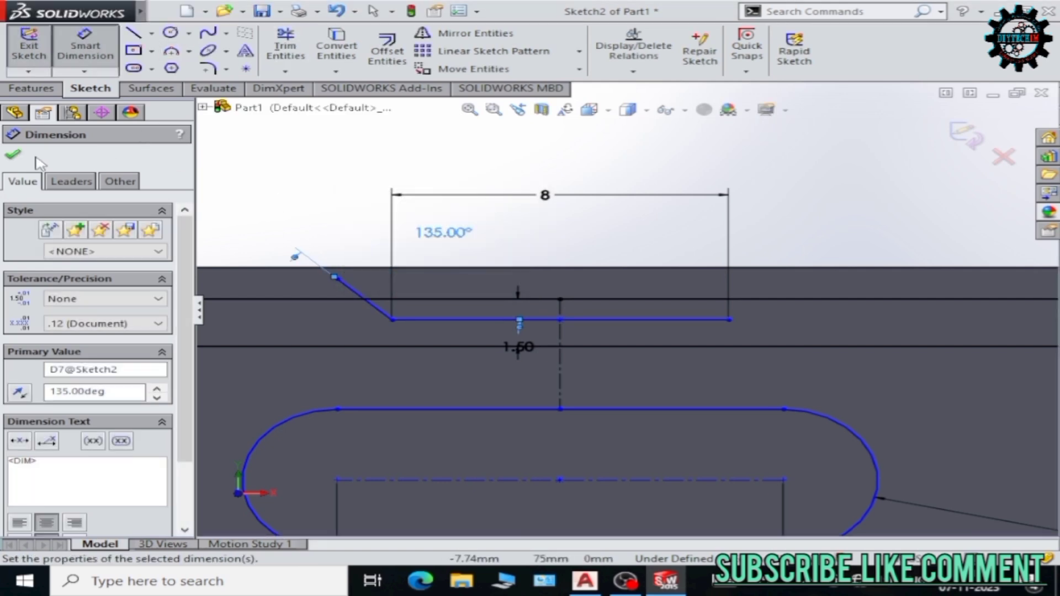
Mirror the 135° angled line about the centerline onto the other end.
left_click(12, 154)
left_click(436, 33)
left_click(378, 309)
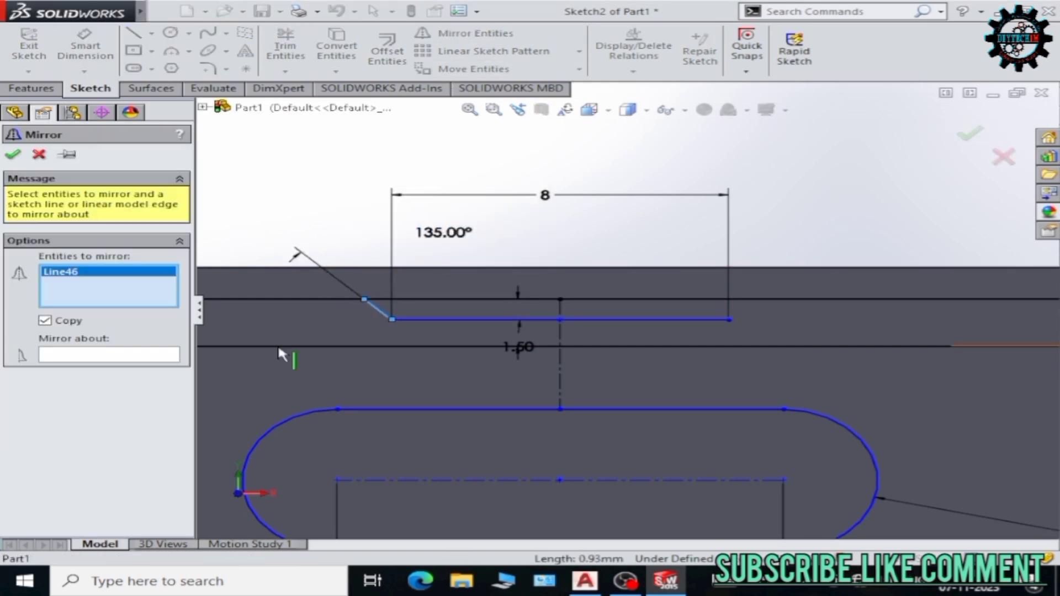
left_click(559, 337)
left_click(13, 154)
Exit Sketch2 and orbit the phone into a tilted 3D view.
scroll(637, 315, "up", 3)
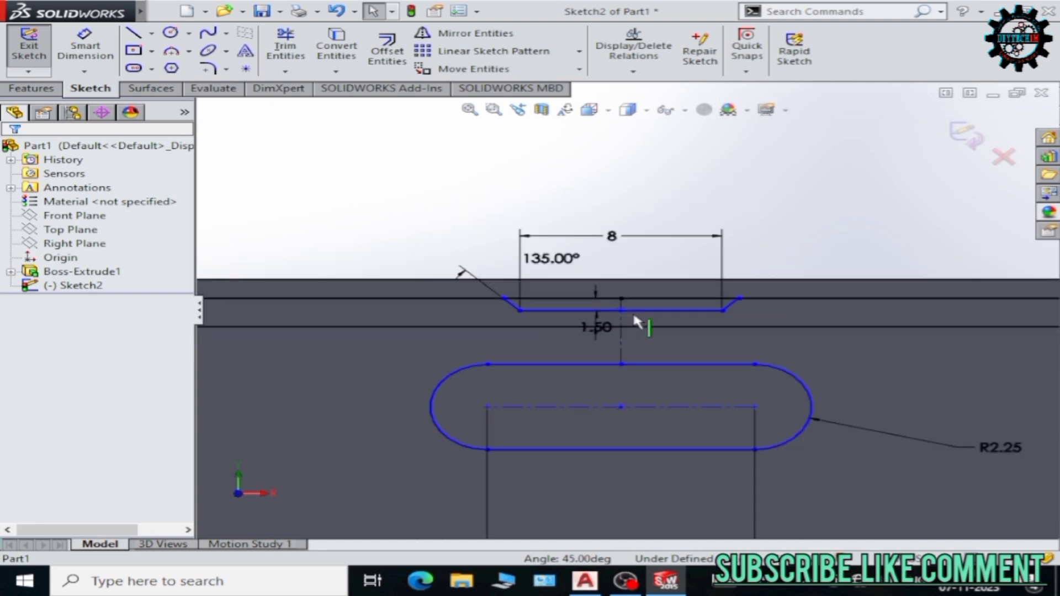
scroll(630, 365, "up", 8)
scroll(576, 331, "down", 5)
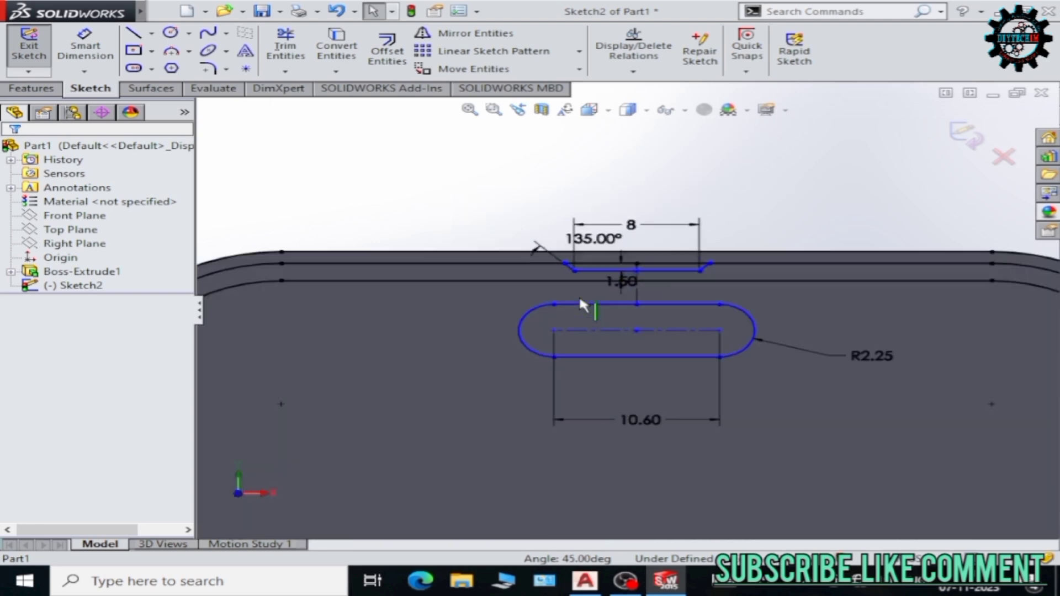
scroll(608, 298, "down", 2)
scroll(646, 265, "down", 2)
scroll(659, 239, "down", 2)
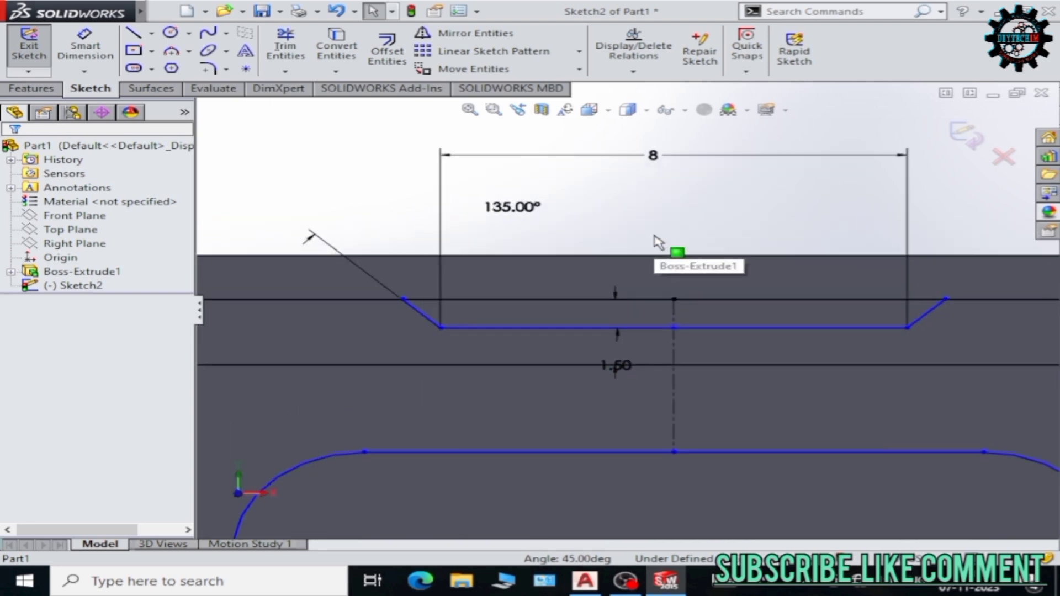
scroll(671, 265, "up", 4)
scroll(678, 290, "up", 6)
scroll(659, 353, "down", 2)
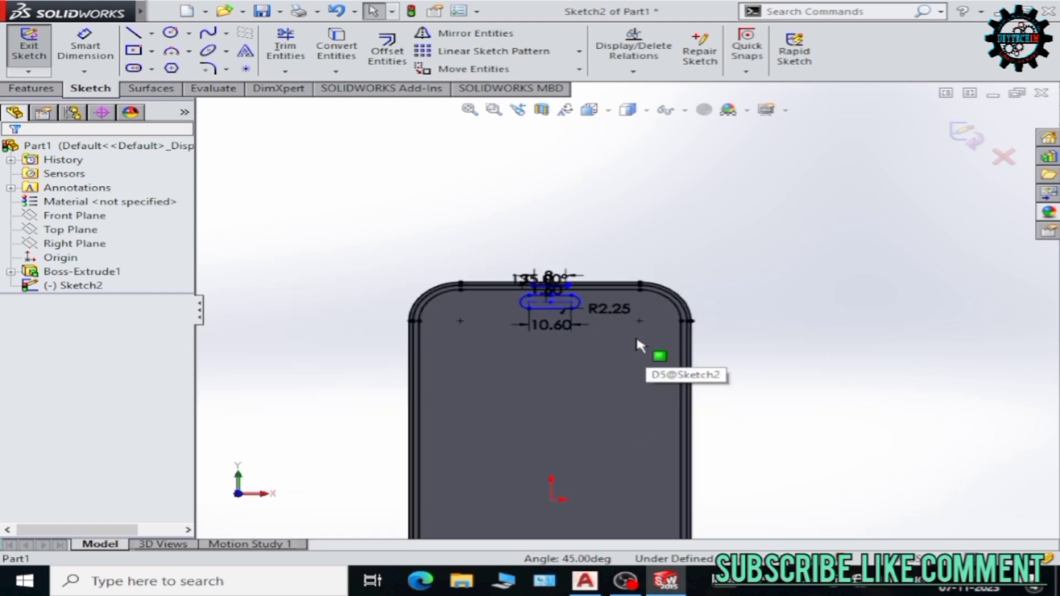
left_click(666, 580)
left_click(666, 582)
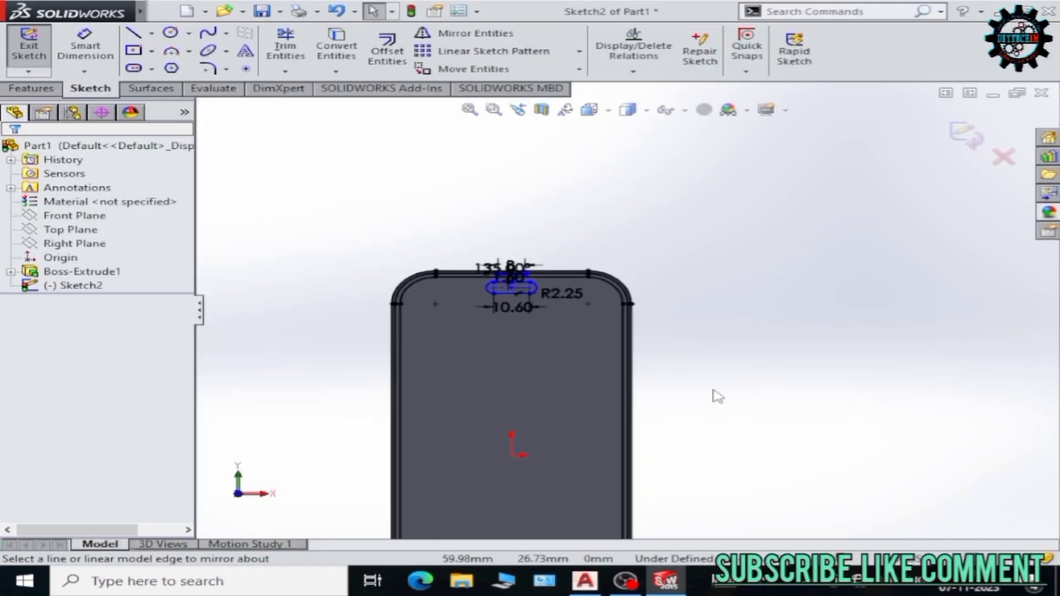
left_click(964, 135)
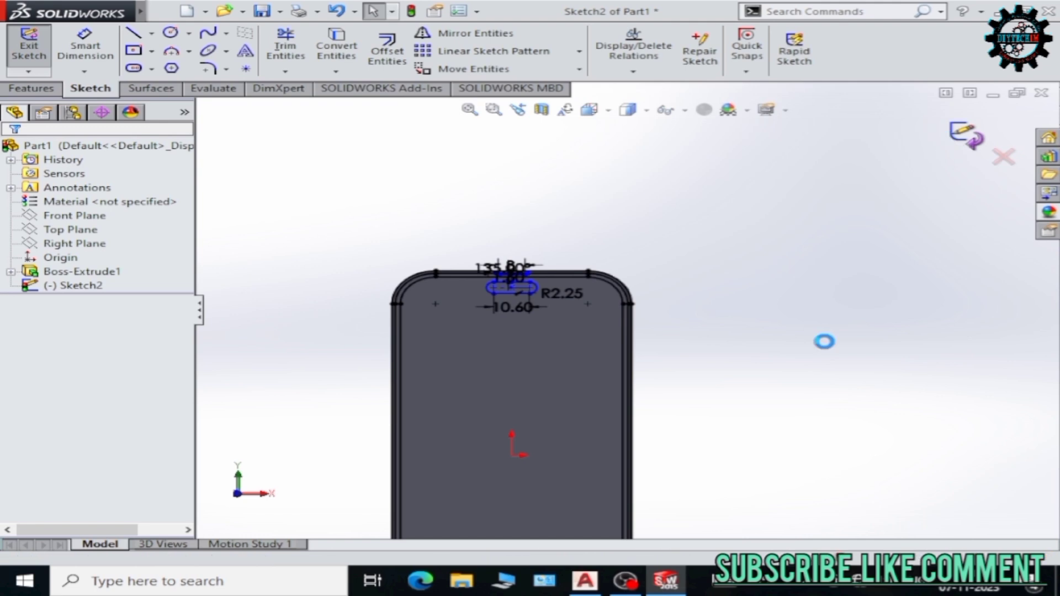
mouse_move(764, 308)
middle_mouse_down()
mouse_move(669, 322)
mouse_move(674, 374)
middle_mouse_up()
Start a sketch on the side face with a 49.24 mm centerline from the top edge.
left_click(740, 254)
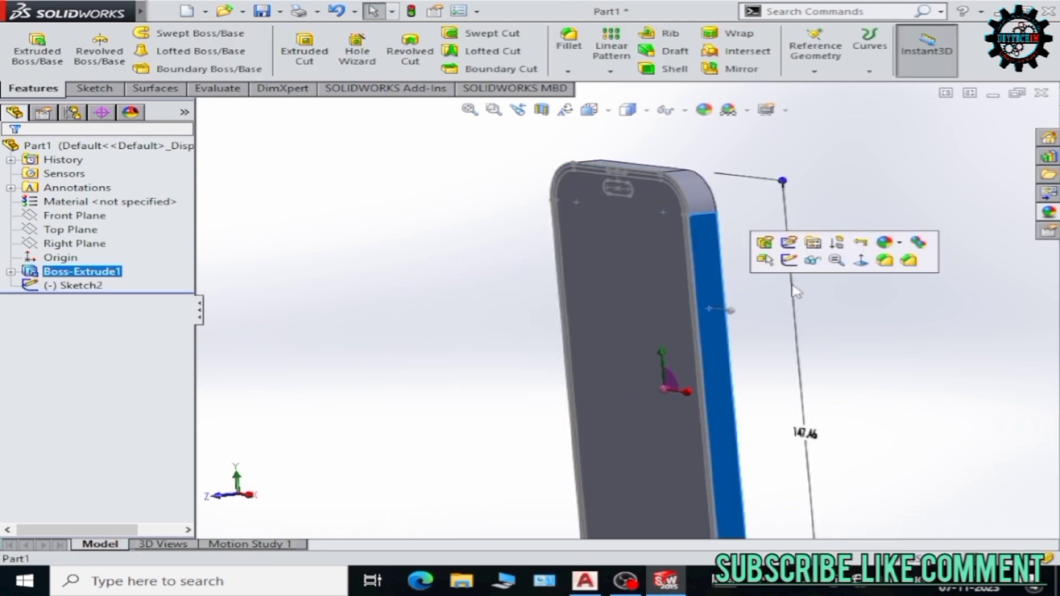
left_click(773, 243)
scroll(648, 227, "down", 2)
left_click(151, 33)
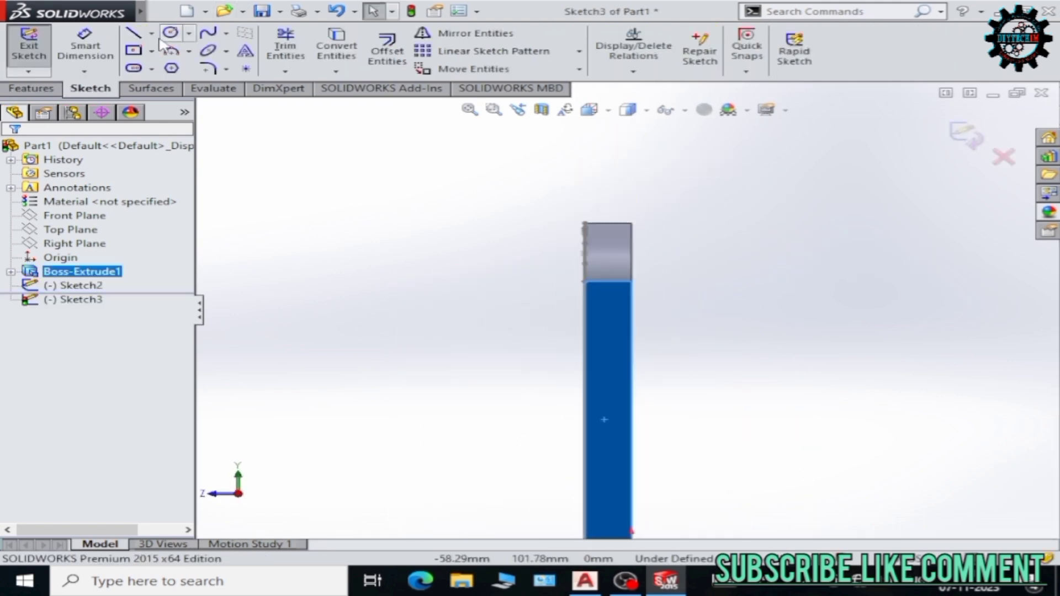
left_click(166, 63)
left_click(607, 223)
left_click(607, 392)
key("Escape")
left_click(85, 47)
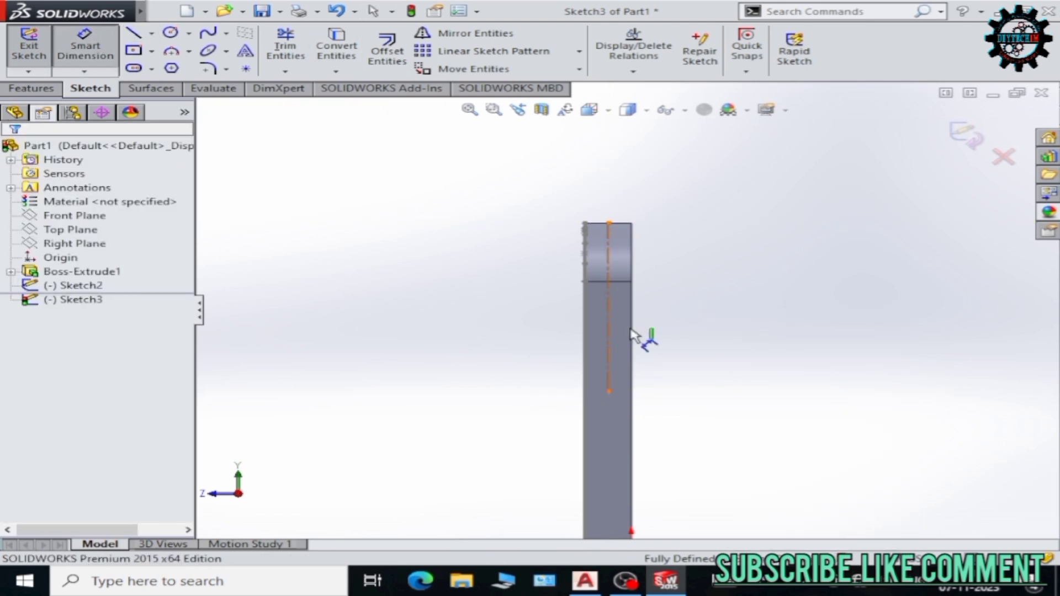
left_click(607, 337)
left_click(742, 309)
type("49.24")
key("Return")
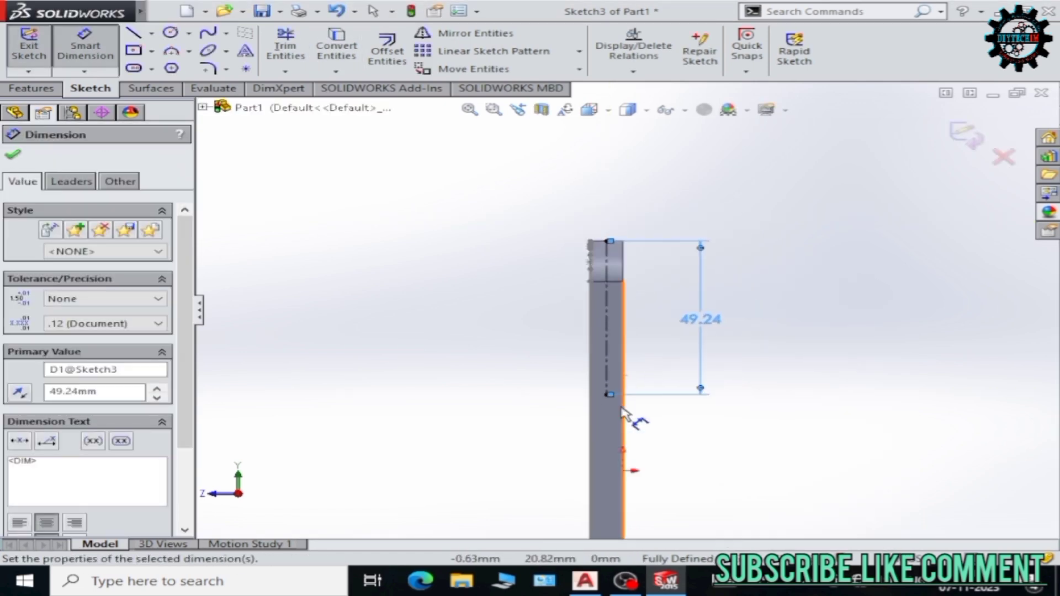
Draw a straight slot below the centerline dimension, redoing a cancelled first attempt.
scroll(630, 431, "up", 1)
scroll(634, 367, "down", 2)
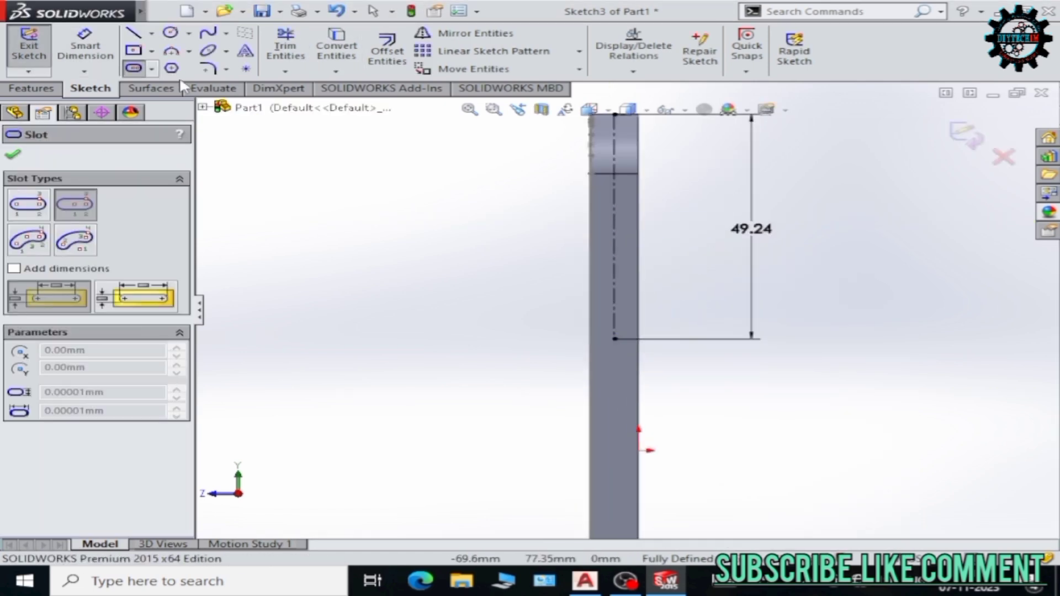
left_click(151, 68)
left_click(160, 95)
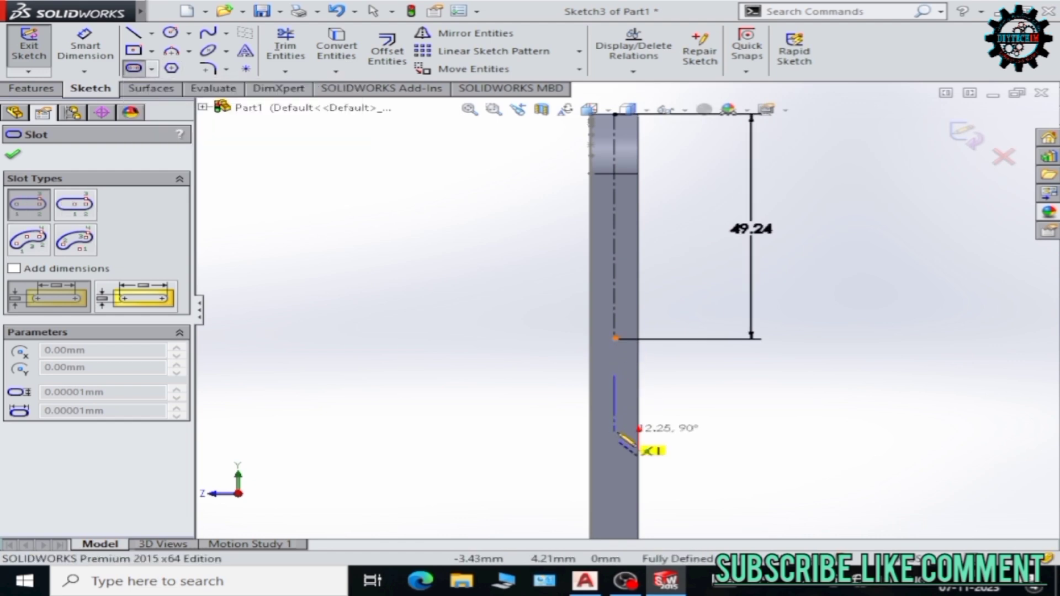
right_click(715, 386)
left_click(750, 421)
left_click(138, 72)
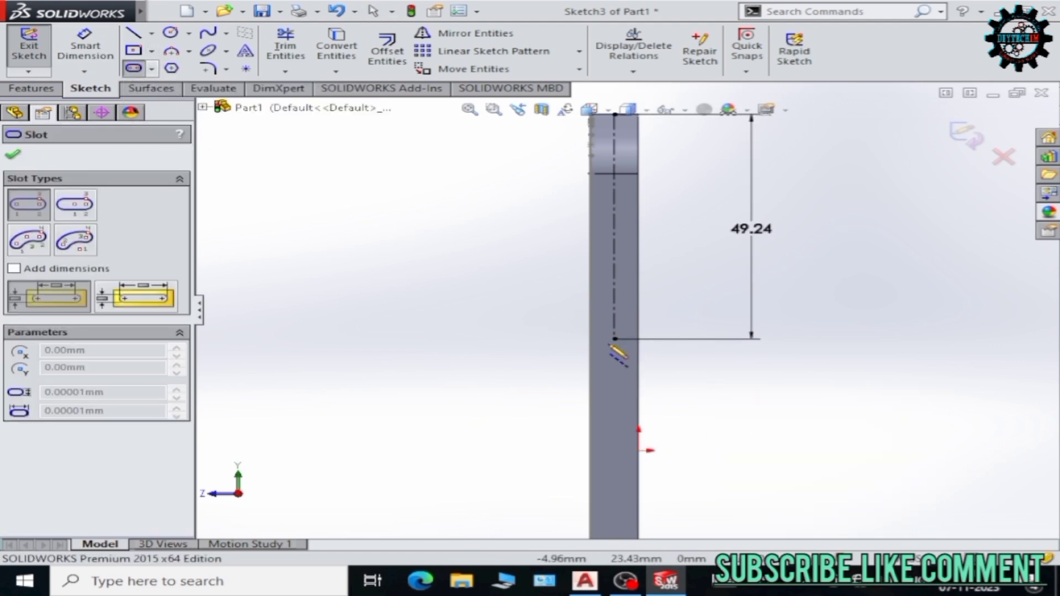
left_click(614, 366)
left_click(615, 439)
left_click(623, 403)
right_click(721, 428)
left_click(750, 463)
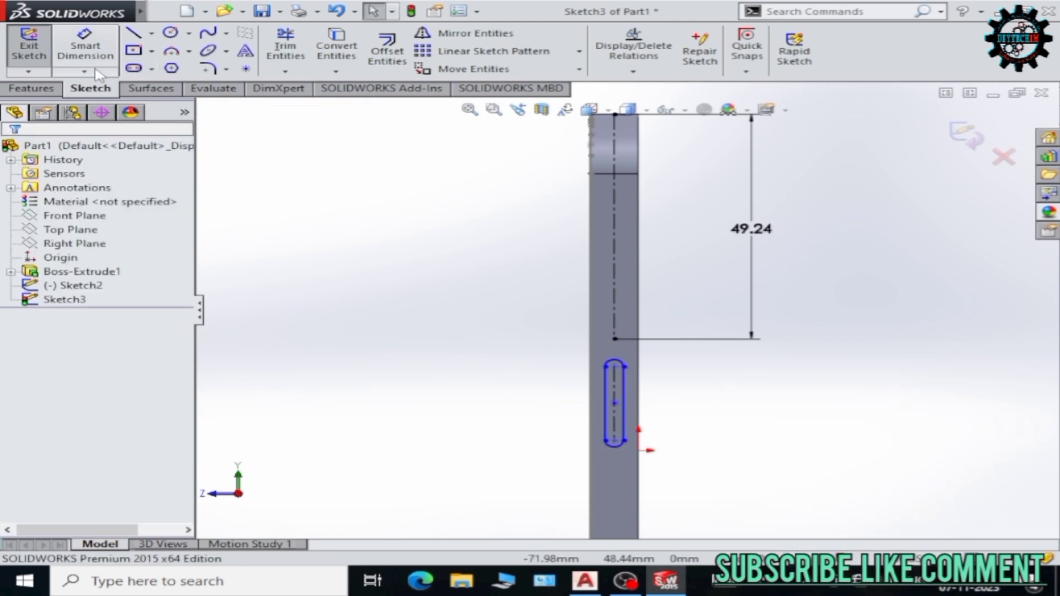
Dimension the slot 10 mm long with R1 ends.
scroll(610, 340, "down", 3)
left_click(469, 386)
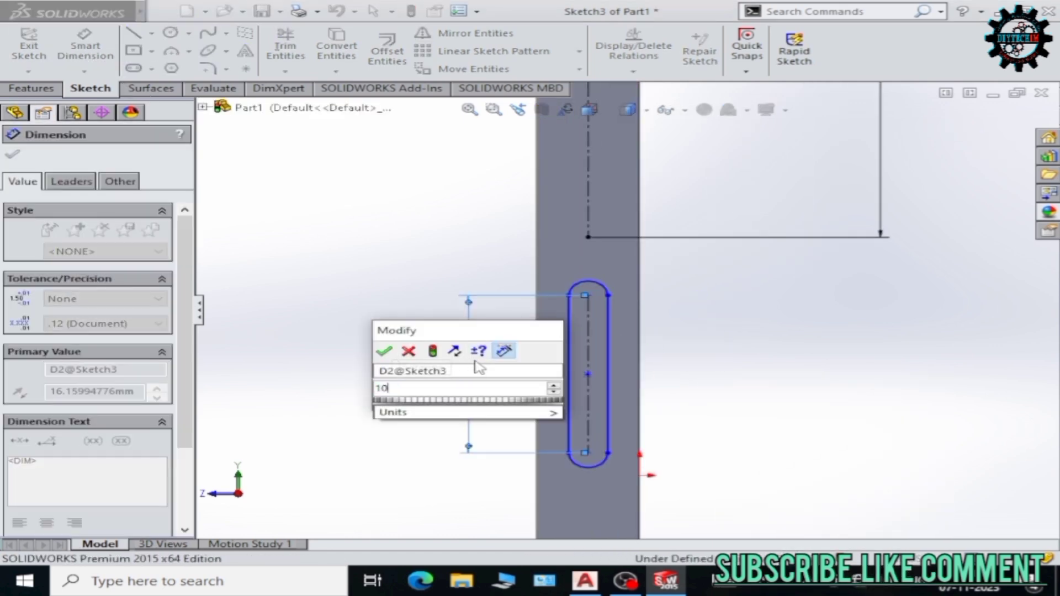
type("10")
key("Return")
left_click(596, 347)
left_click(652, 309)
type("1")
key("Return")
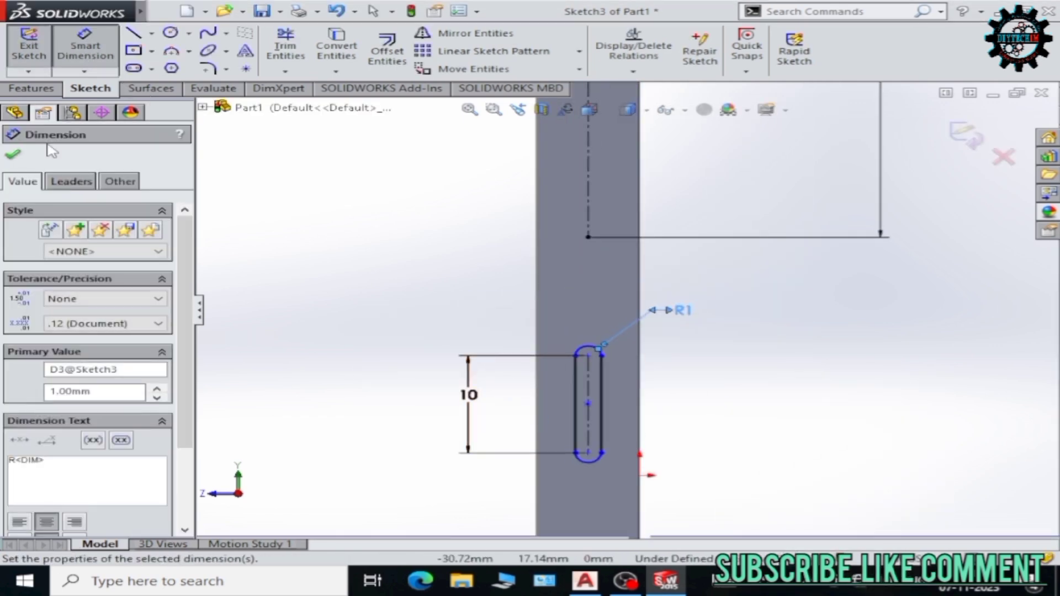
left_click(12, 157)
Move the slot so its top snaps to the centerline end, then begin a boss extrude.
left_click(474, 69)
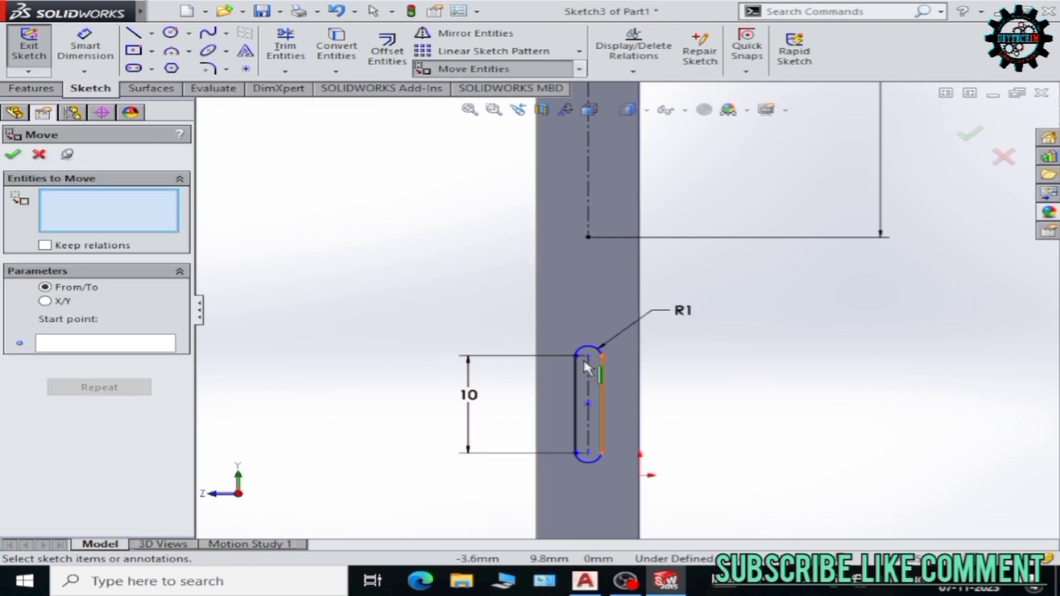
right_click(283, 345)
left_click(588, 238)
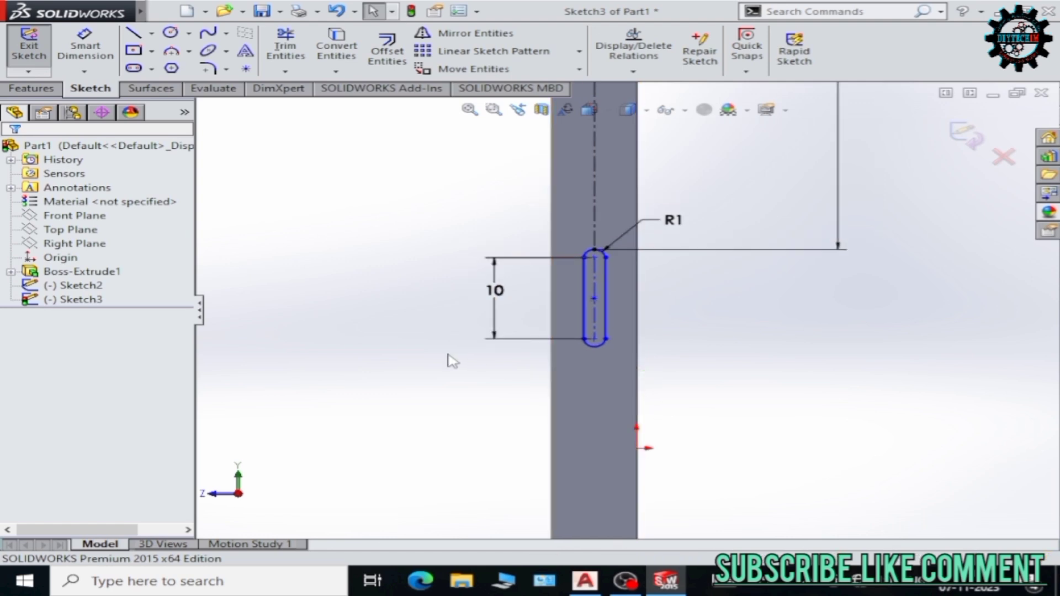
left_click(33, 88)
left_click(37, 49)
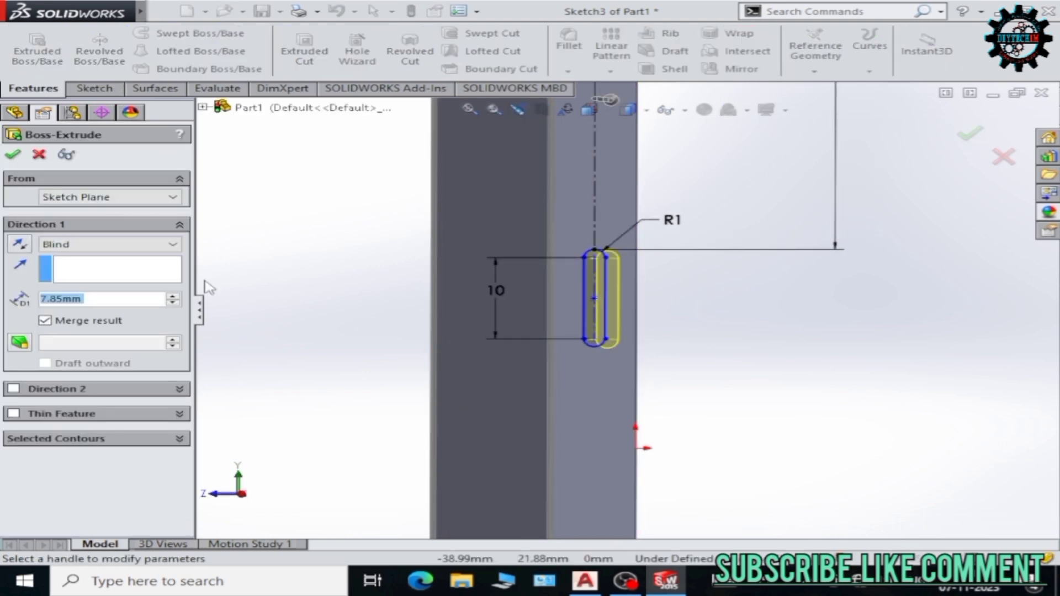
Extrude the side slot 0.50 mm outward as a raised button.
key("Return")
scroll(332, 293, "down", 3)
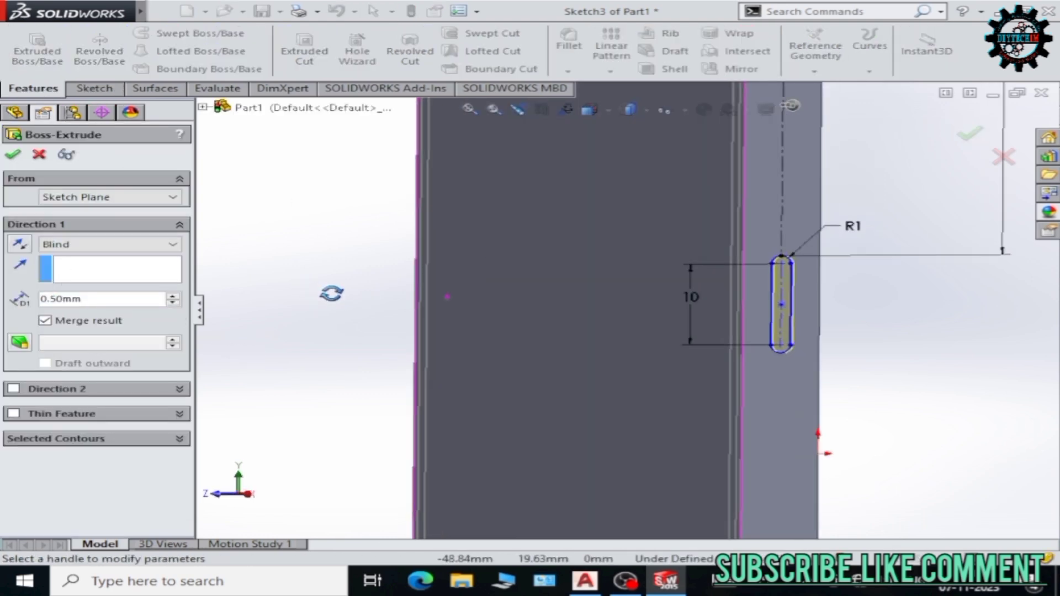
scroll(331, 294, "down", 2)
key("Return")
scroll(911, 279, "down", 2)
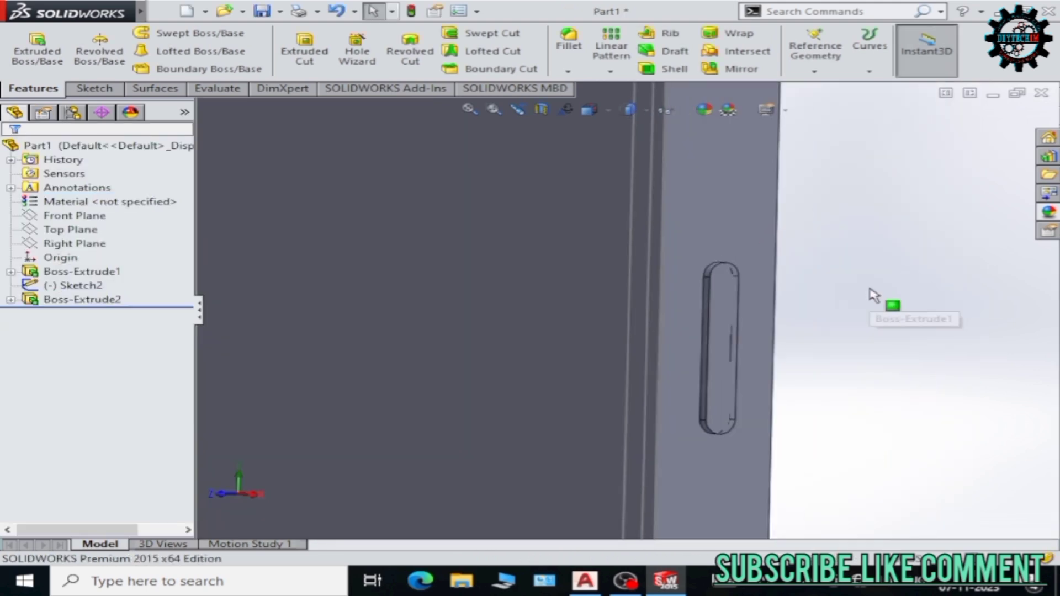
scroll(875, 300, "up", 5)
scroll(651, 300, "up", 2)
scroll(650, 300, "up", 2)
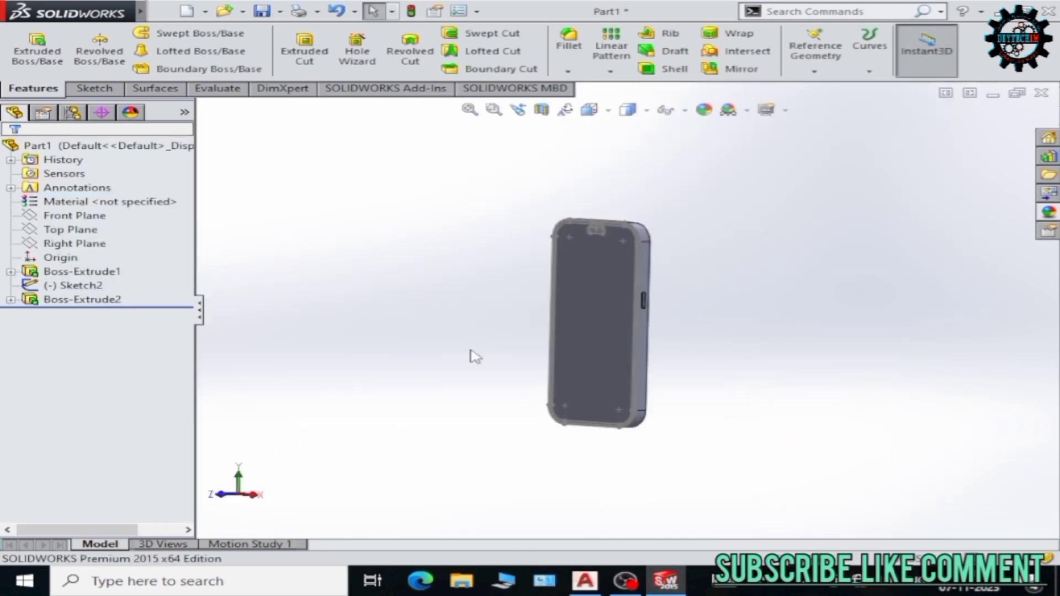
Switch to the Left view and open a new sketch on the side face.
left_click(628, 110)
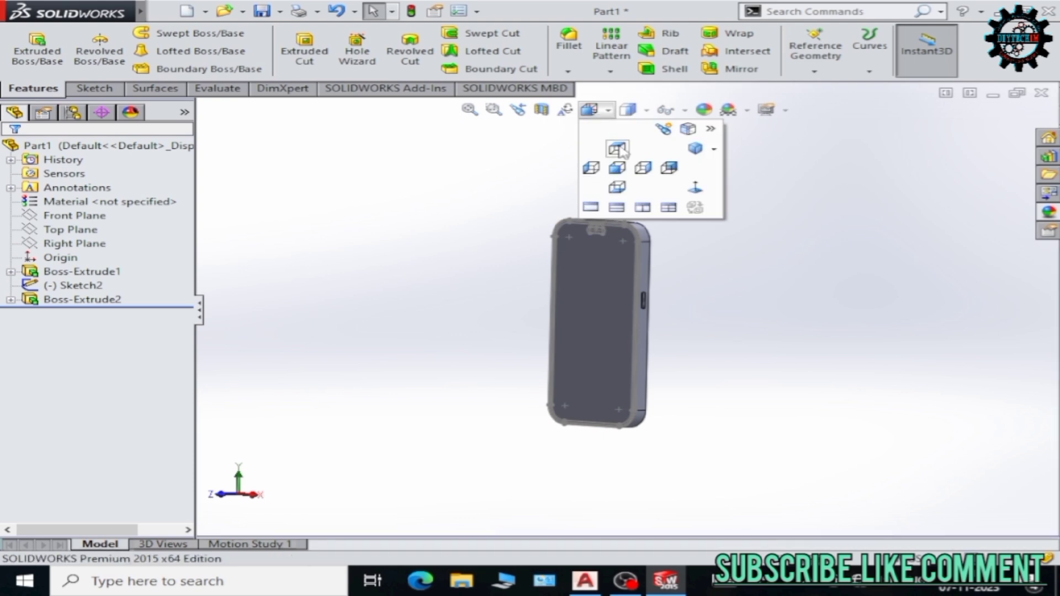
left_click(613, 189)
left_click(634, 223)
left_click(699, 209)
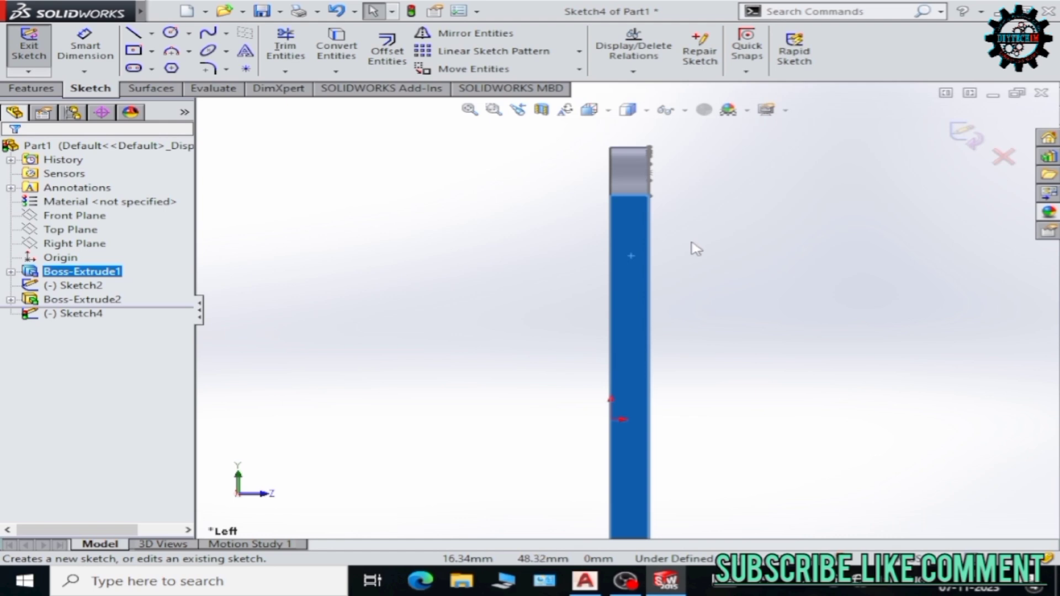
Draw a vertical centreline down from the top edge, dimensioned 26.50 mm.
left_click(134, 34)
left_click(630, 146)
left_click(629, 258)
left_click(135, 34)
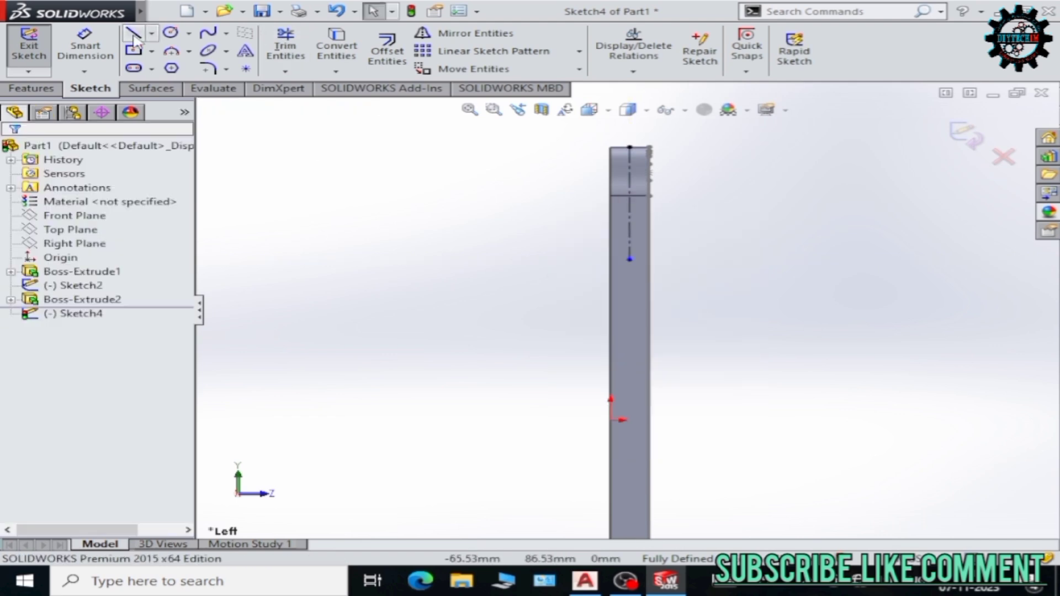
left_click(85, 45)
left_click(629, 226)
left_click(724, 222)
type("26.50")
key("Return")
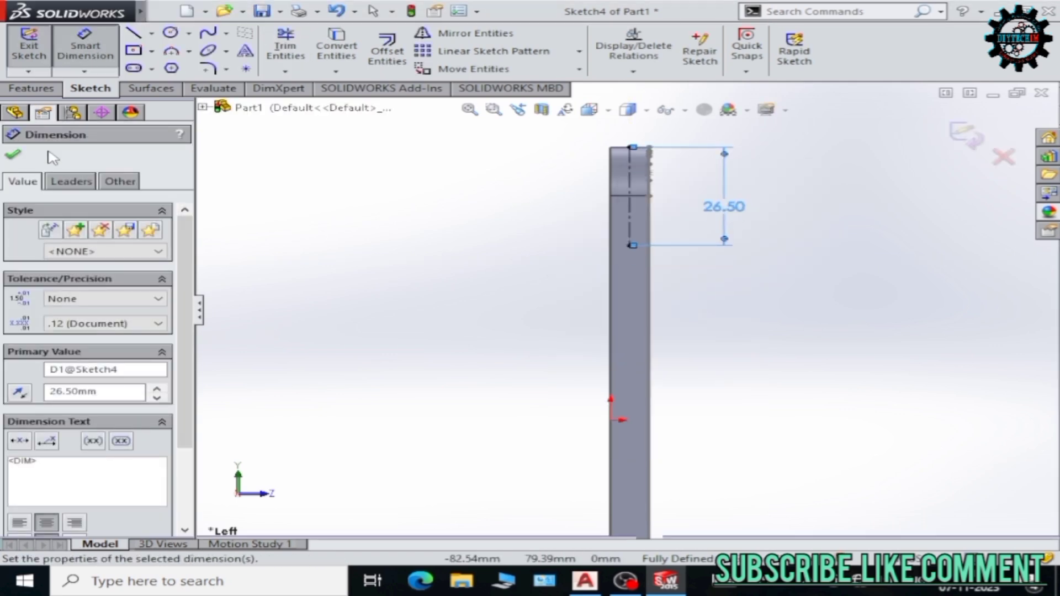
key("Escape")
Draw a straight slot below the centreline end after cancelling a first attempt.
left_click(133, 68)
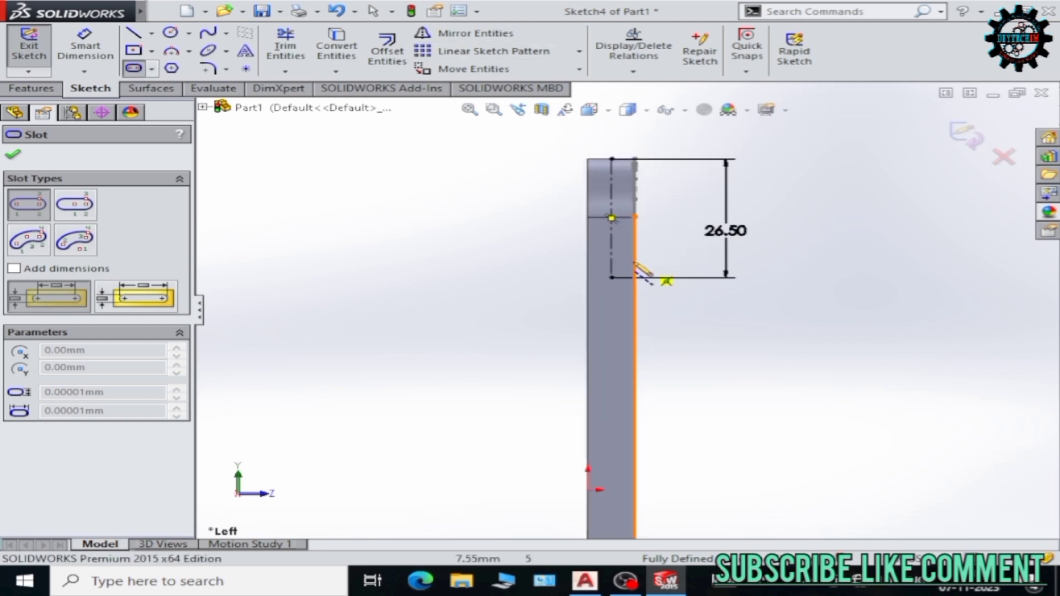
scroll(647, 221, "down", 3)
left_click(594, 348)
right_click(620, 381)
left_click(651, 411)
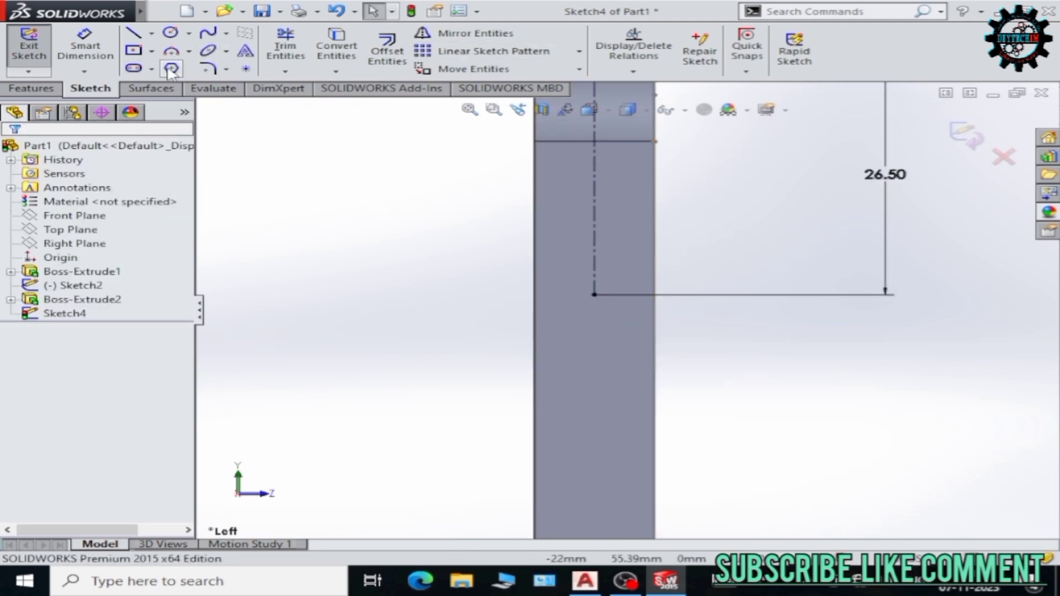
left_click(134, 69)
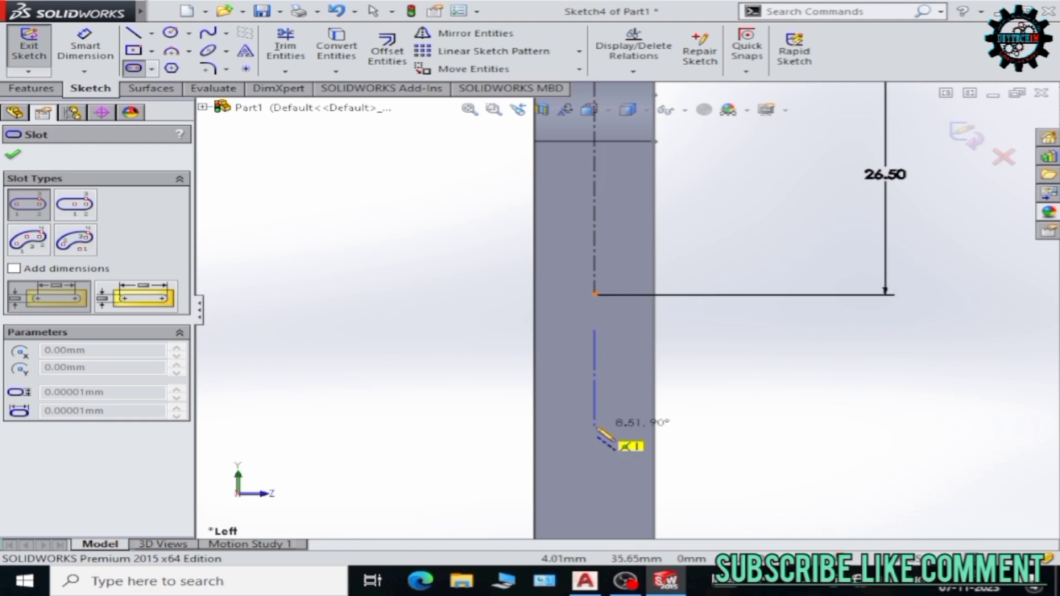
left_click(594, 426)
left_click(613, 428)
right_click_drag(717, 397, 712, 342)
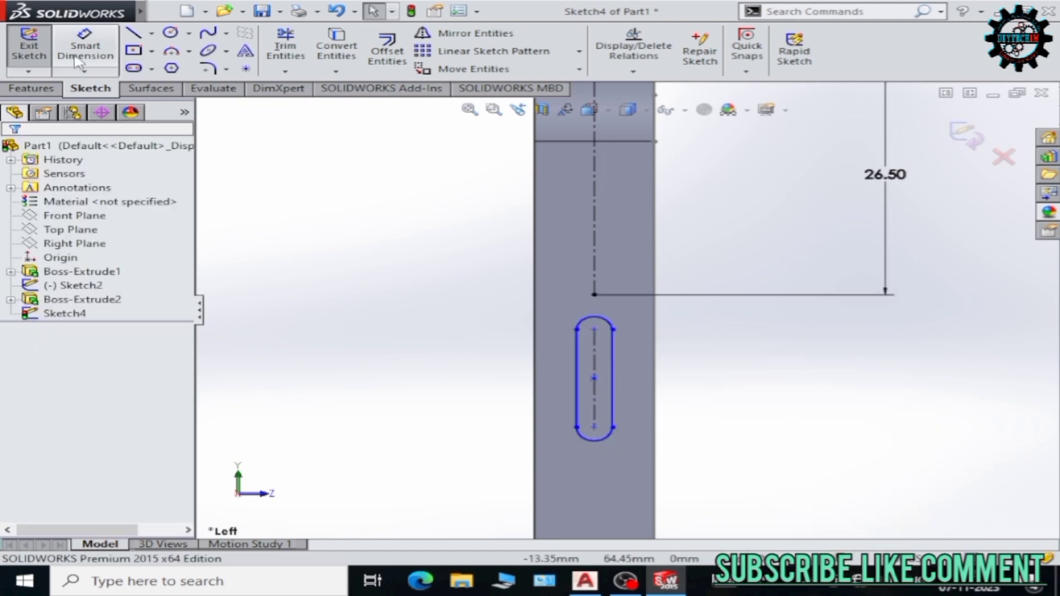
Dimension the slot with R1 ends and a 4.15 mm length.
left_click(590, 327)
left_click(465, 281)
type("1")
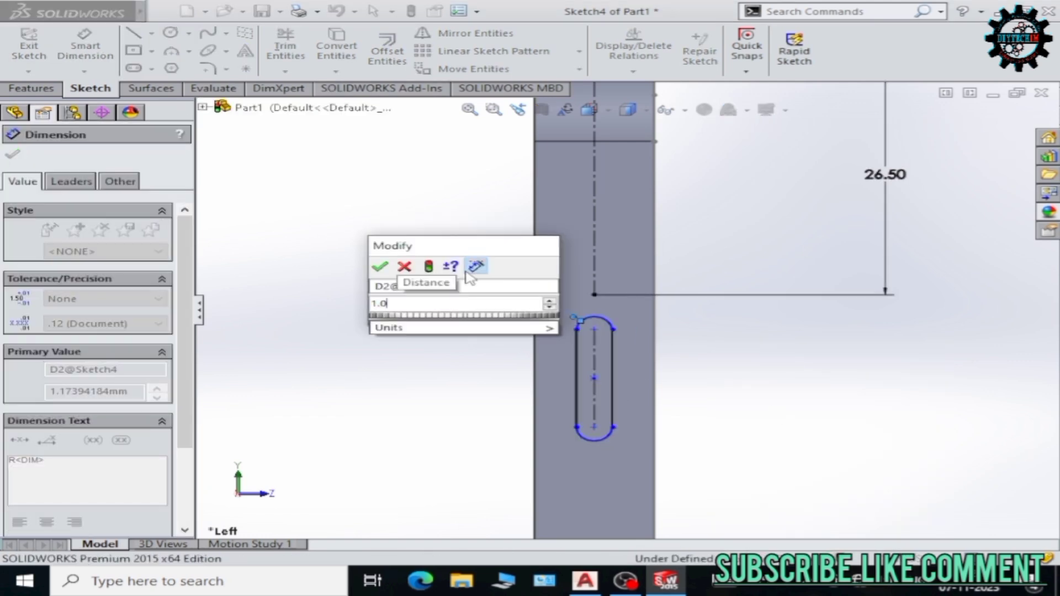
key("Return")
left_click(595, 367)
left_click(503, 381)
type("4.150")
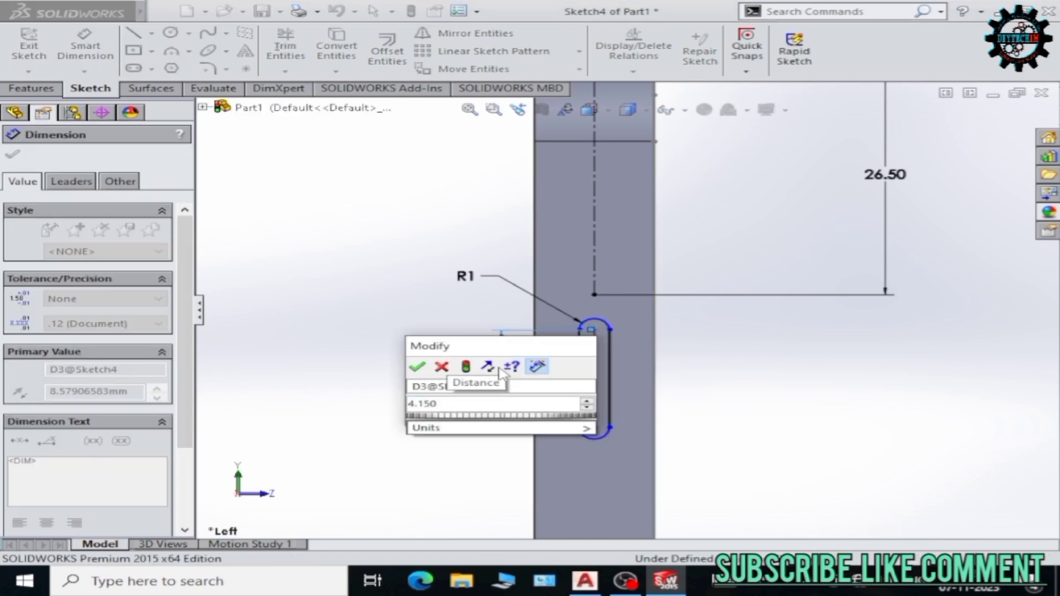
key("Return")
key("Escape")
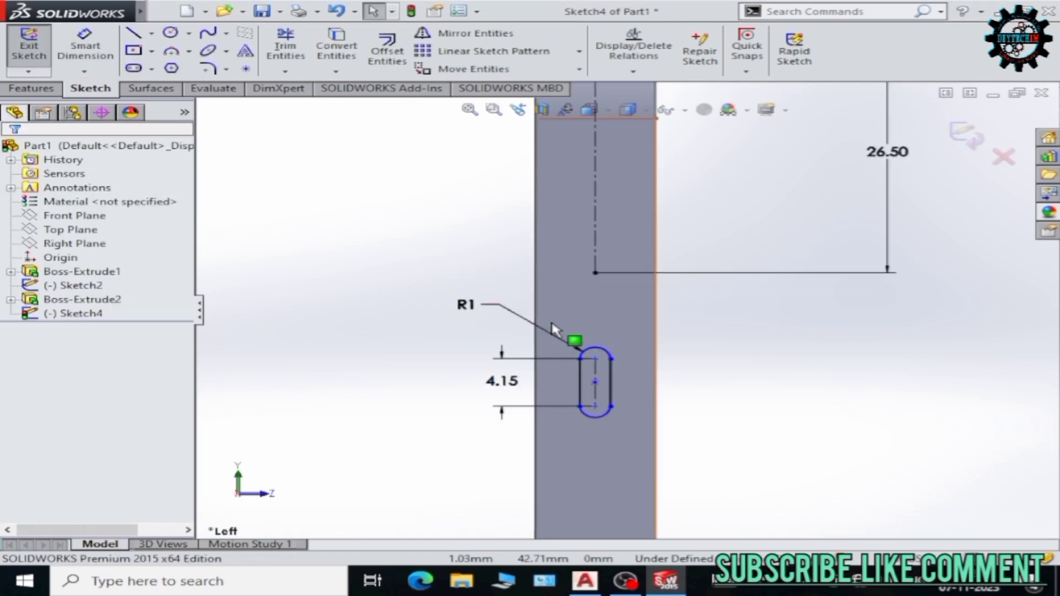
Move the slot so its top sits on the centreline's end point.
left_click(581, 356)
right_click(694, 348)
left_click(470, 70)
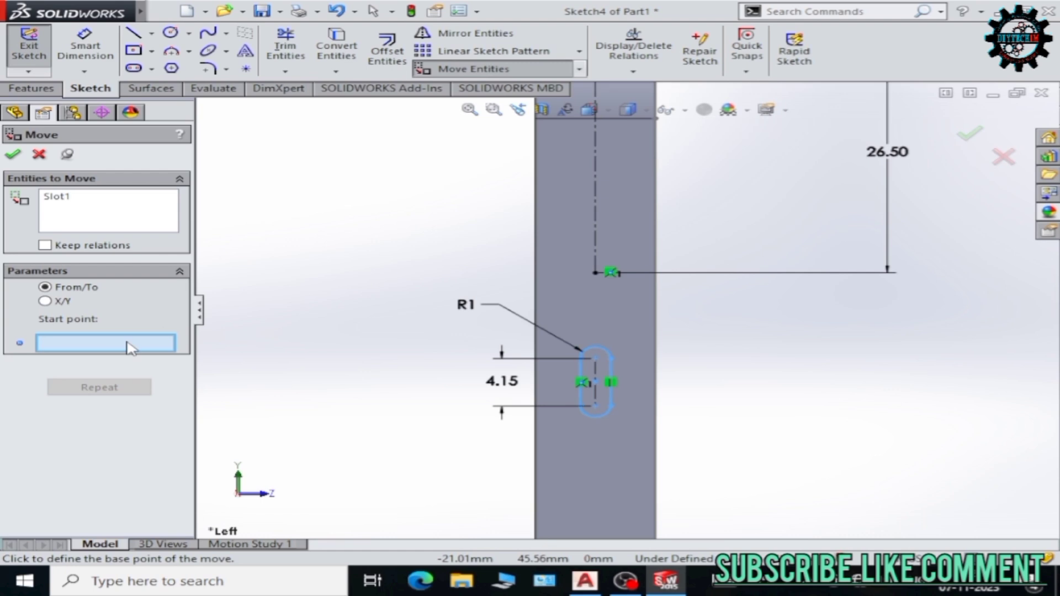
left_click(594, 354)
left_click(594, 273)
scroll(585, 301, "up", 3)
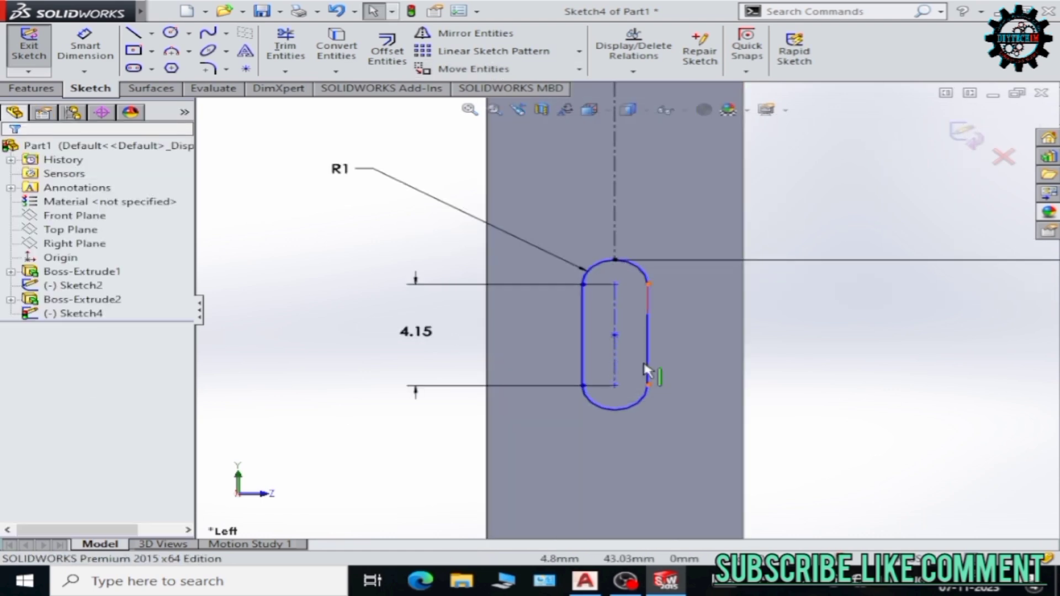
Cancel an extra slot and start offsetting the slot outline by 0.45.
left_click(152, 69)
left_click(165, 85)
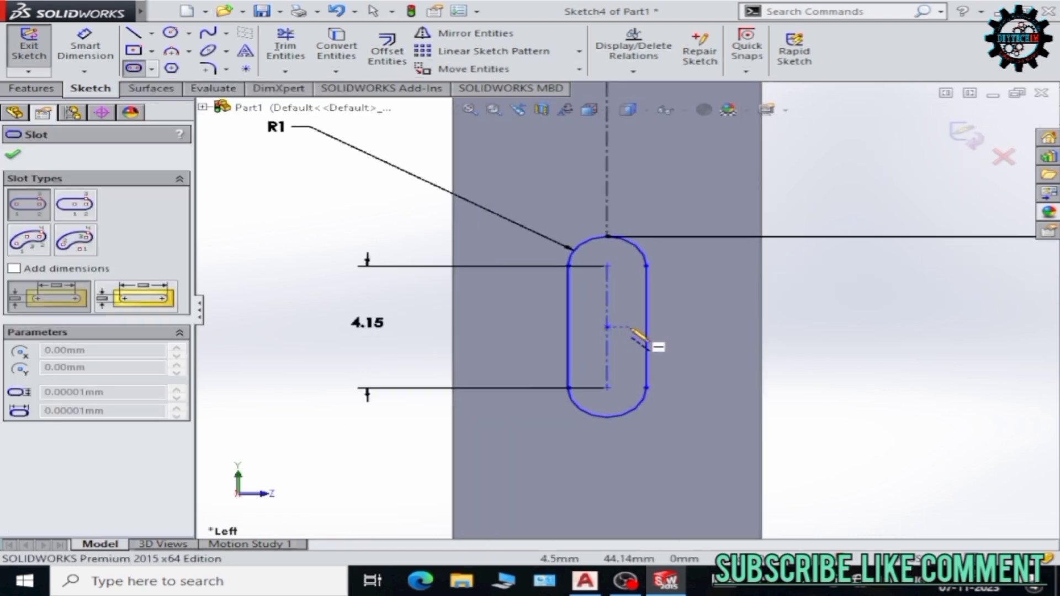
key("Escape")
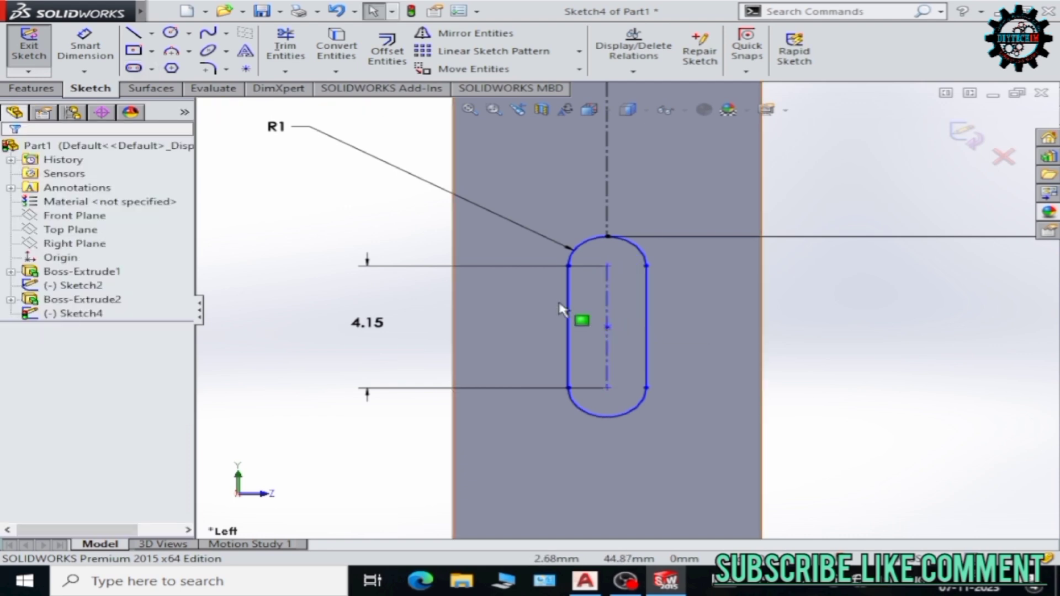
left_click(387, 50)
left_click(203, 107)
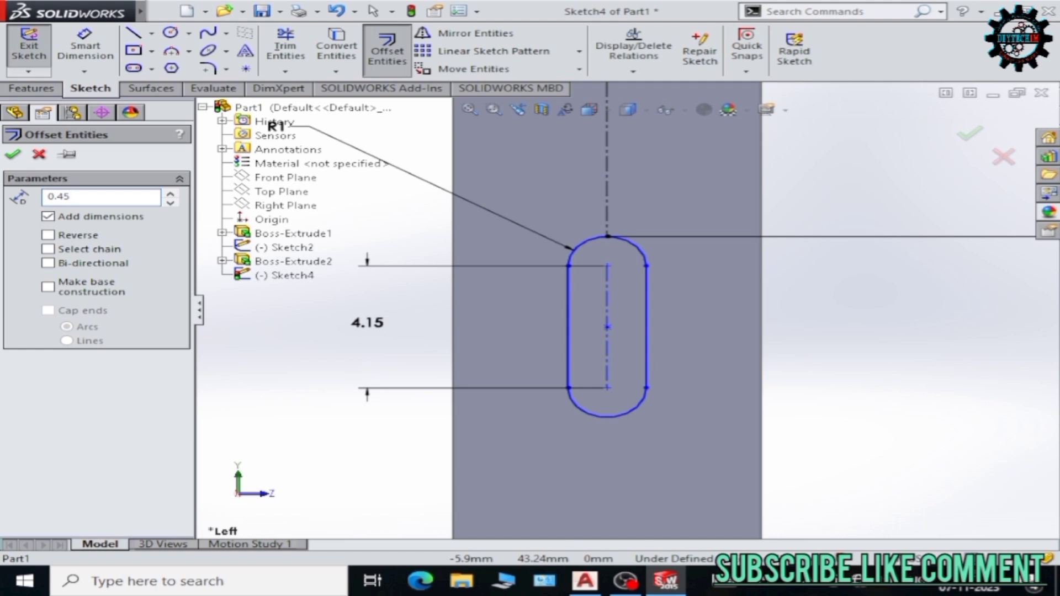
Offset the side slot 0.45 mm inward and shift the inner slot right against the outer slot's edge.
left_click(646, 288)
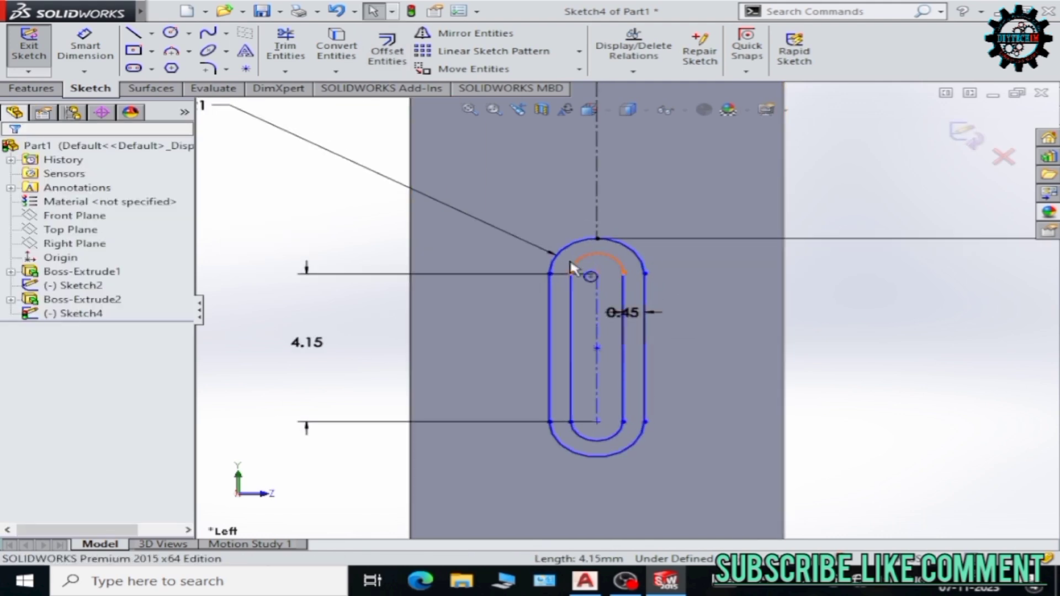
left_click(572, 267)
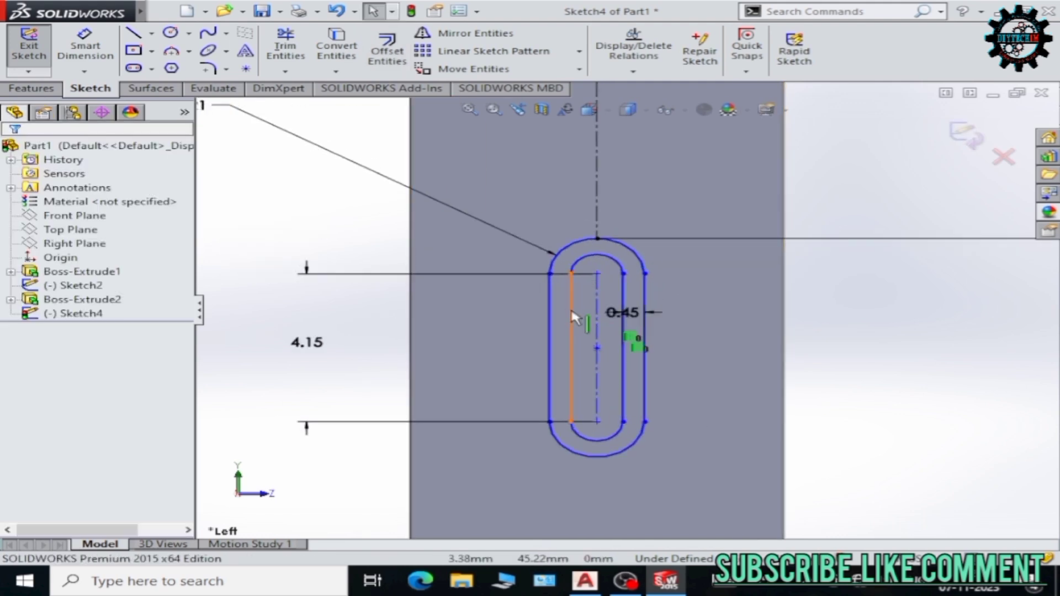
left_click(572, 318)
left_click(596, 255, "ctrl")
left_click(624, 342, "ctrl")
left_click(596, 440, "ctrl")
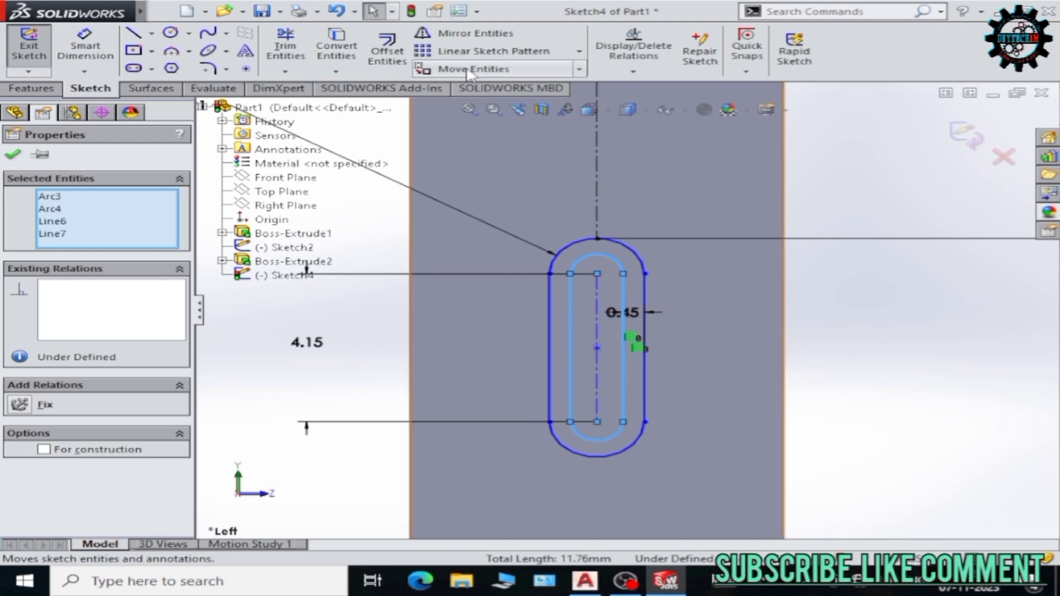
left_click(469, 69)
left_click(623, 339)
left_click(645, 347)
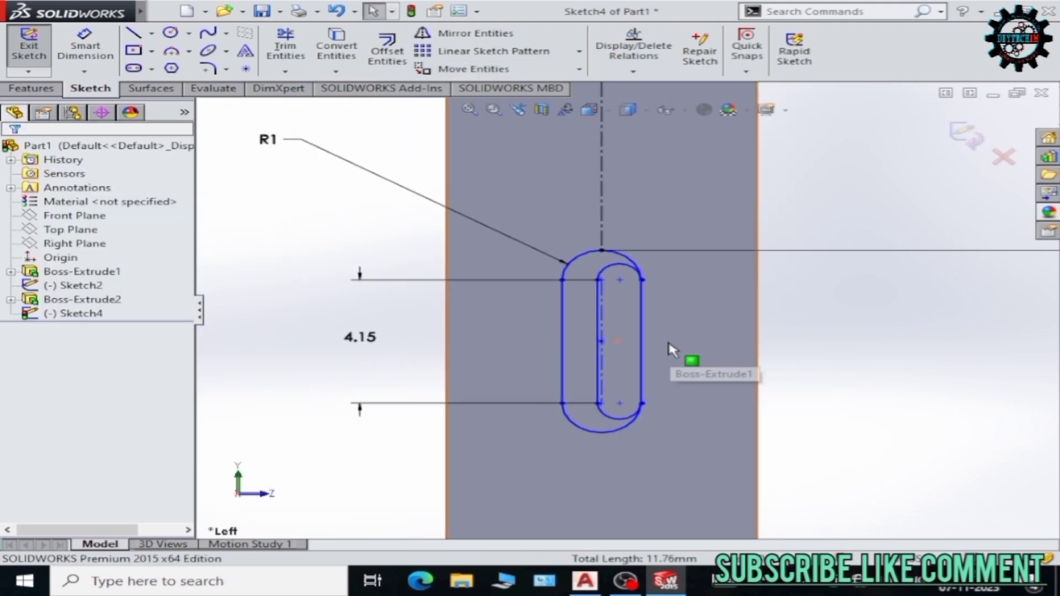
Boss-extrude the inner slot region 0.50 mm as a raised button.
left_click(31, 88)
left_click(37, 50)
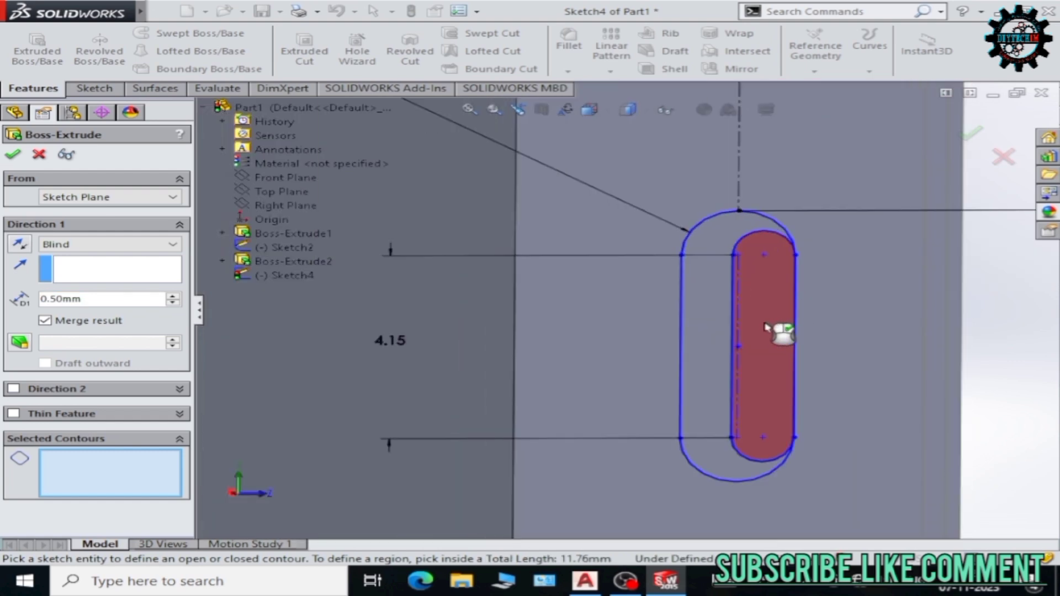
left_click(764, 327)
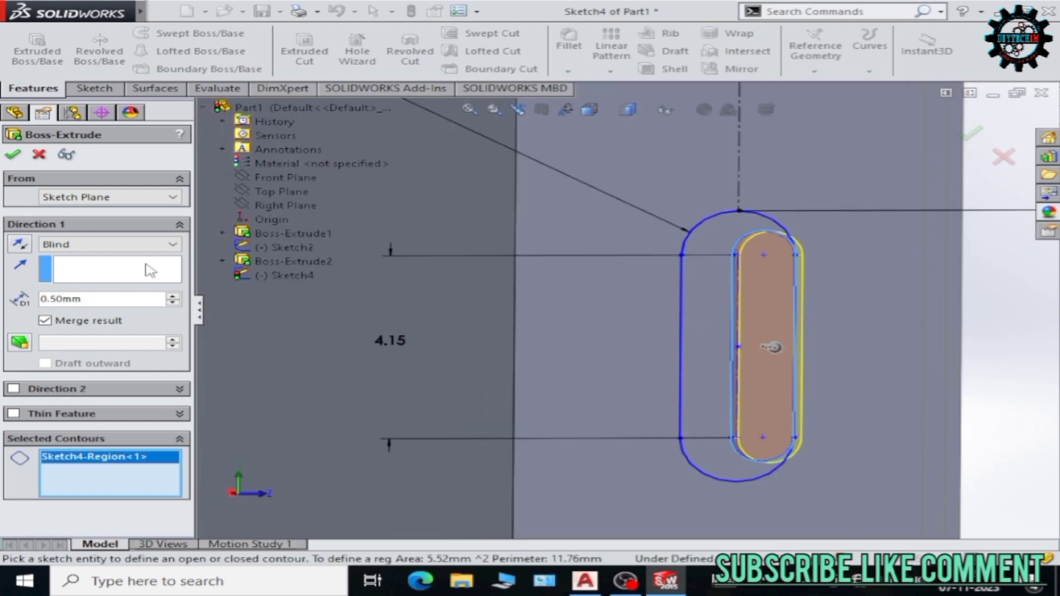
right_click(772, 347)
Cut the ring between the two slots 0.50 mm deep as a recessed pocket.
key("Return")
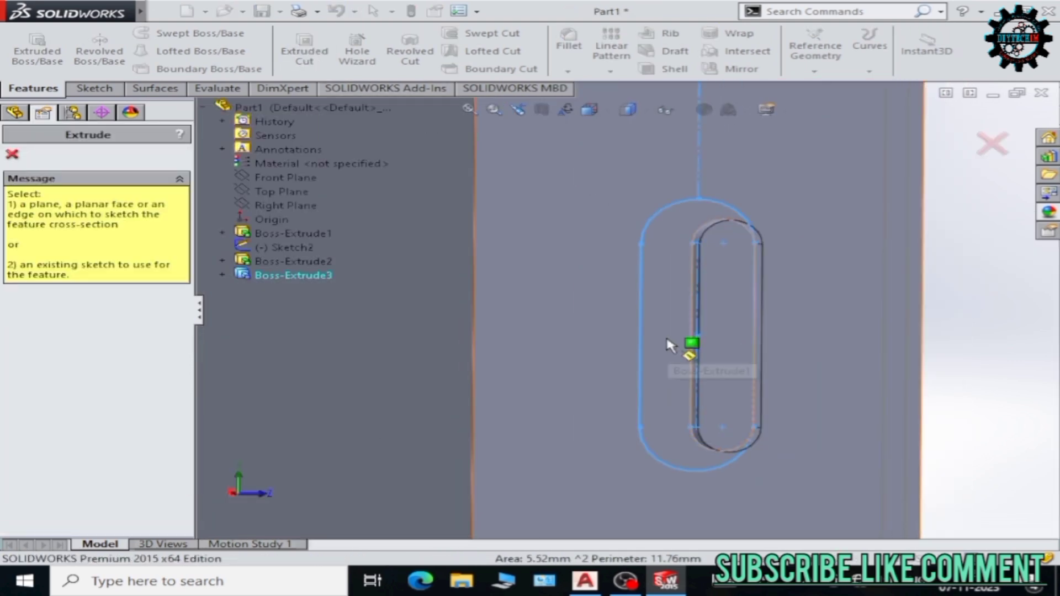
left_click(223, 275)
left_click(262, 289)
left_click(670, 362)
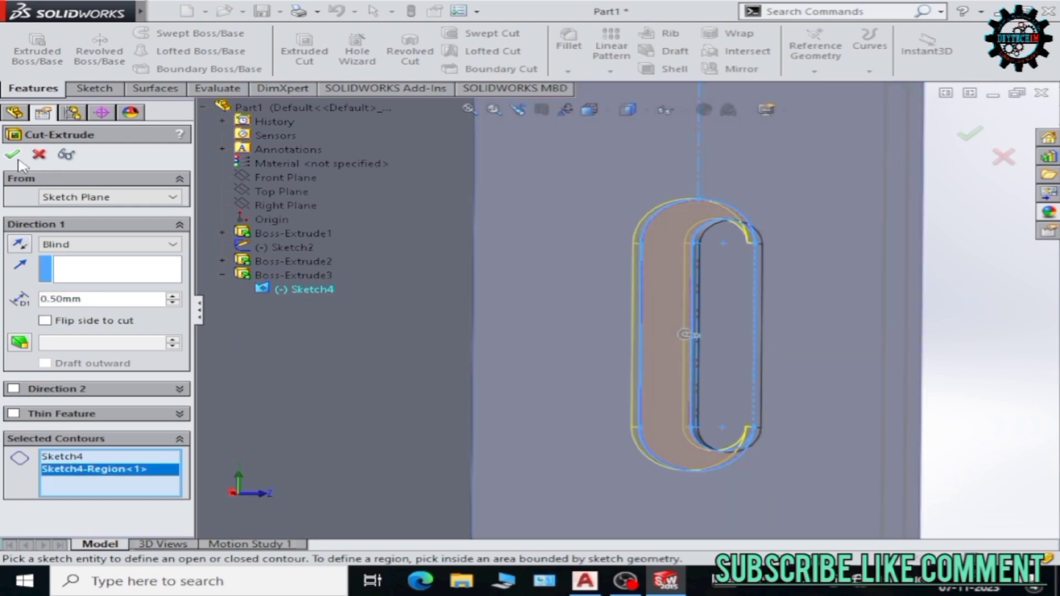
key("Return")
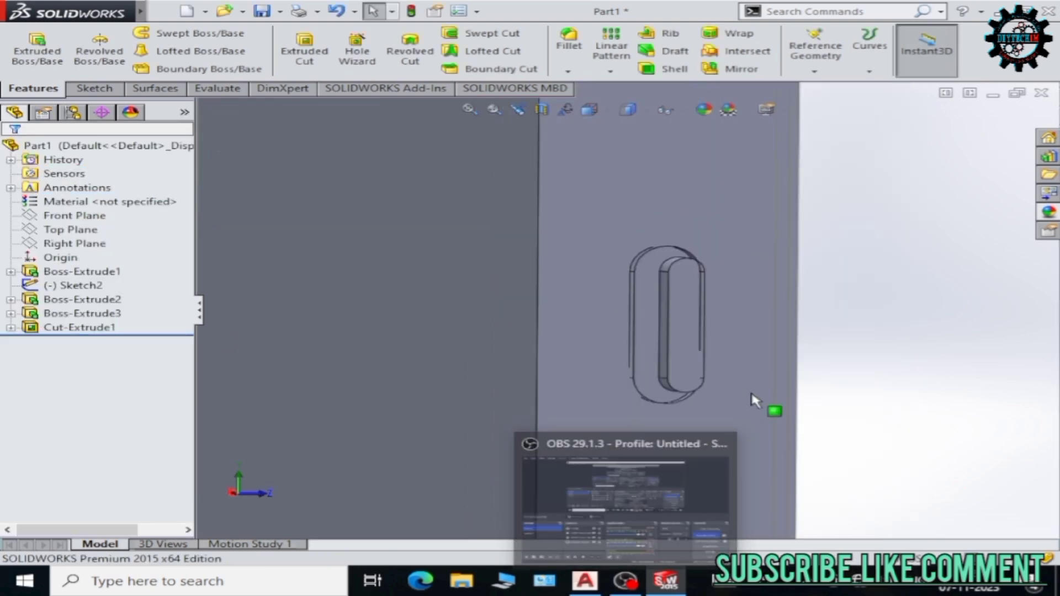
scroll(690, 381, "down", 3)
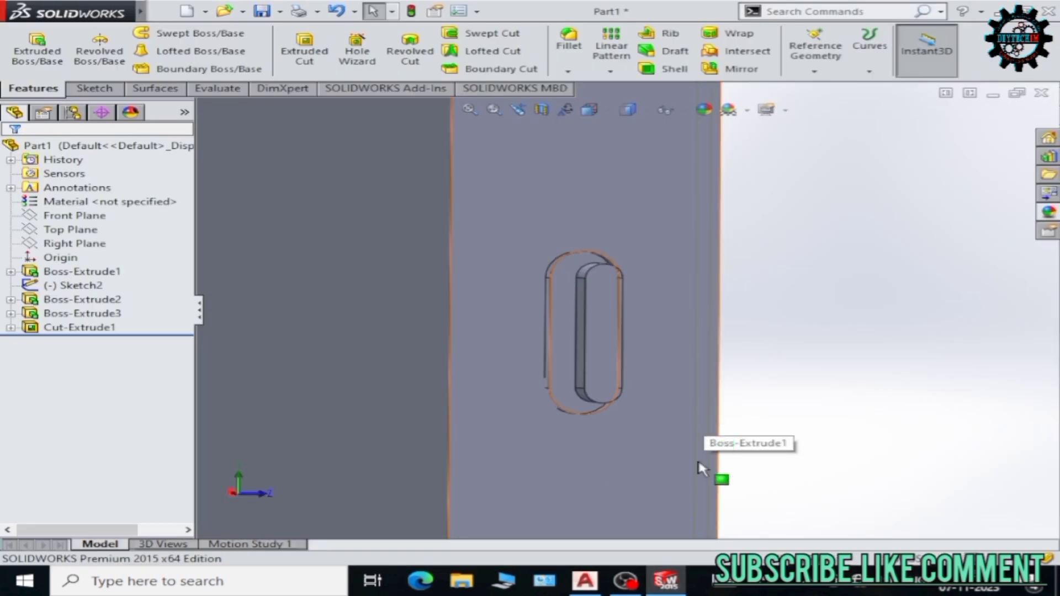
Start a sketch on the side face with a 3 mm centreline below the slot.
left_click(94, 89)
left_click(151, 33)
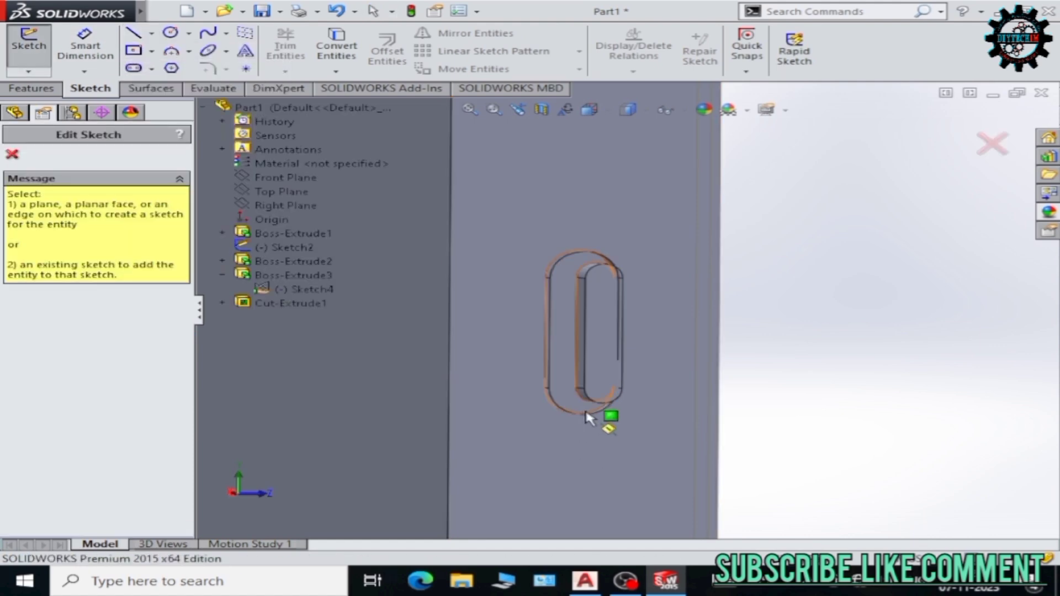
left_click(620, 391)
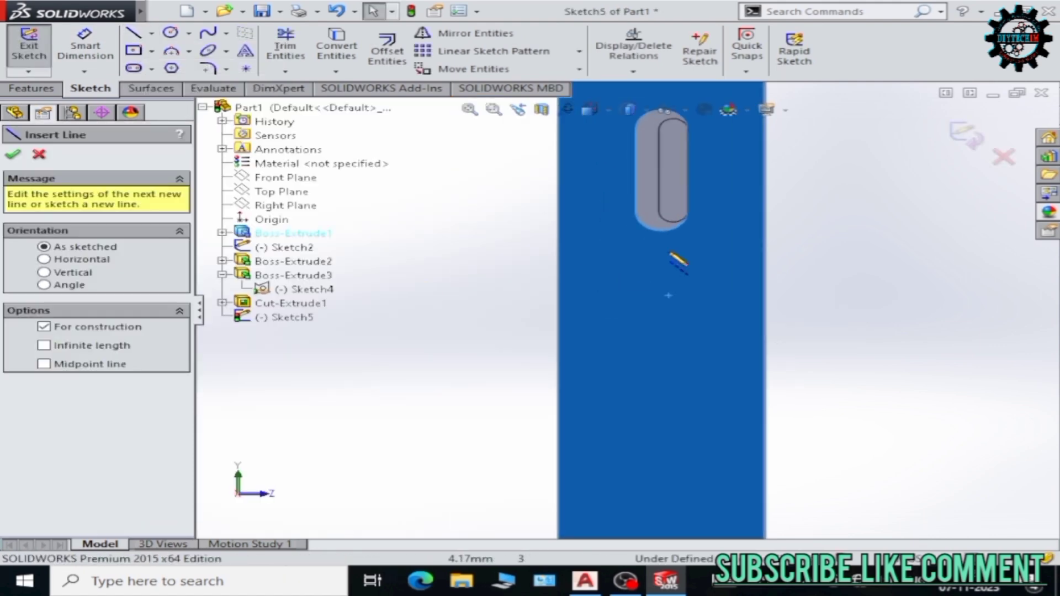
left_click(661, 230)
left_click(661, 287)
right_click(687, 283)
left_click(727, 246)
left_click(661, 259)
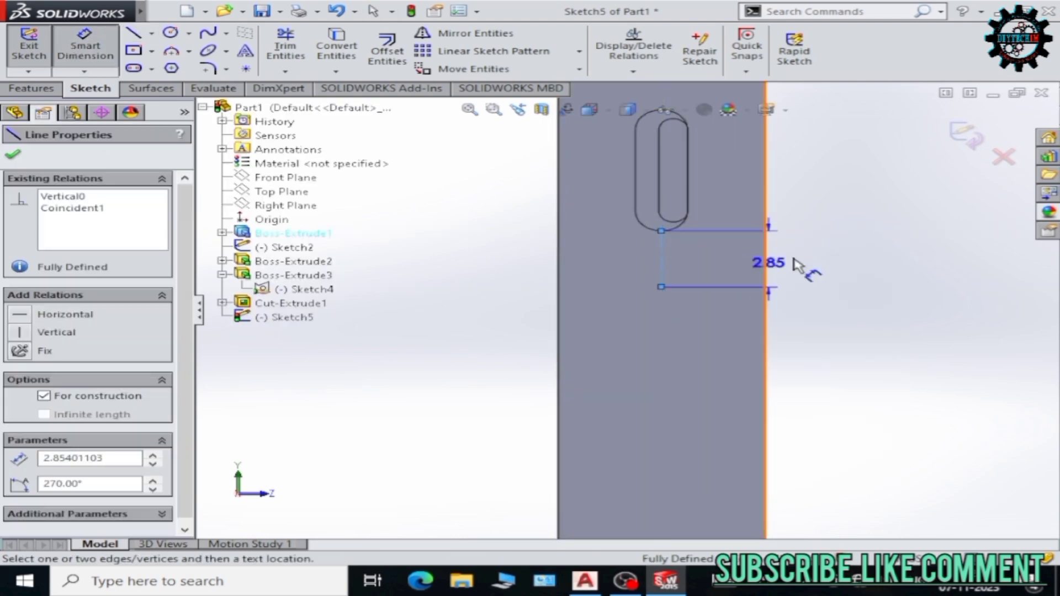
left_click(795, 265)
key("Return")
key("Escape")
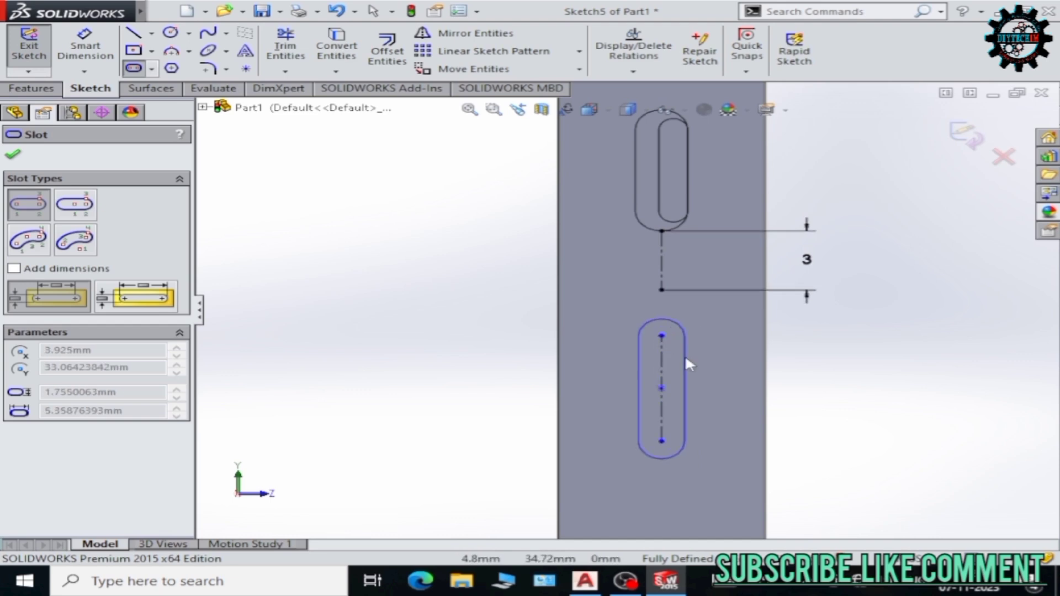
Complete the lower slot with R1 ends and a 10 mm length.
left_click(689, 365)
left_click(671, 331)
left_click(555, 312)
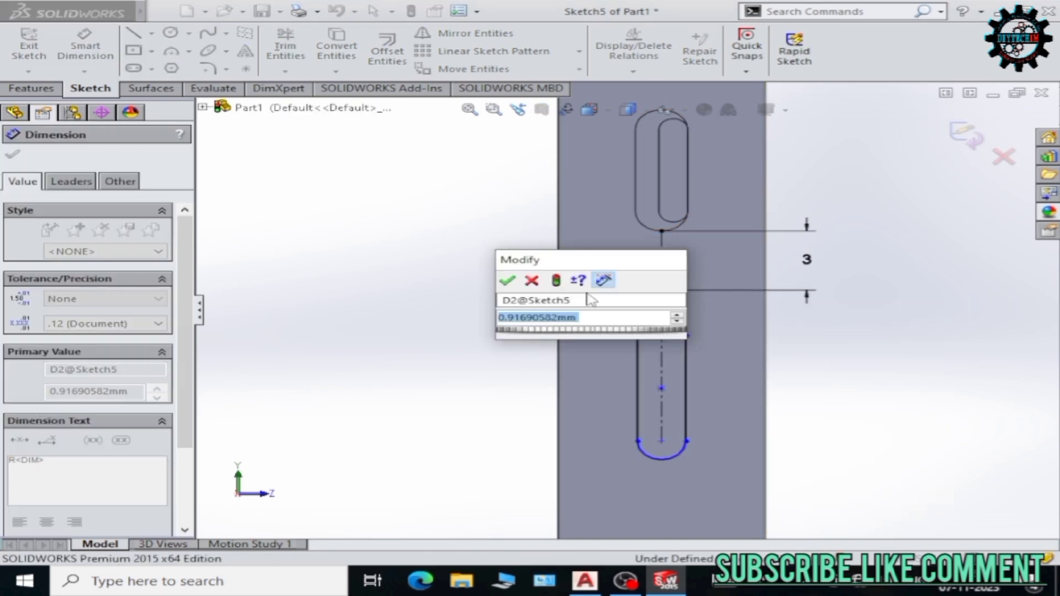
type("1")
key("Return")
left_click(661, 379)
left_click(601, 331)
type("10")
key("Return")
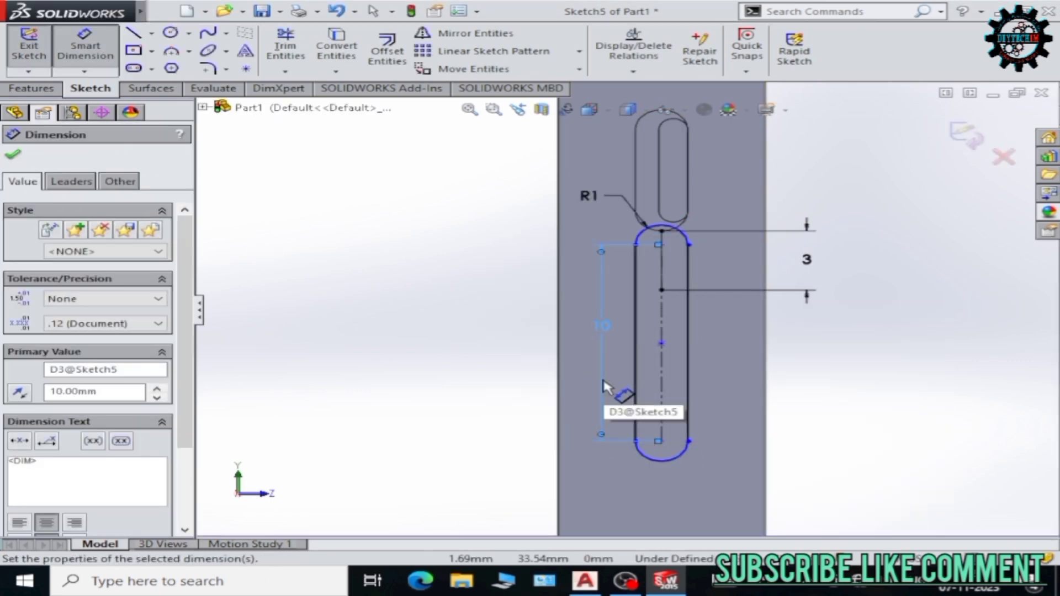
key("Escape")
Try moving the lower slot and its centreline, then undo the change.
left_click(473, 69)
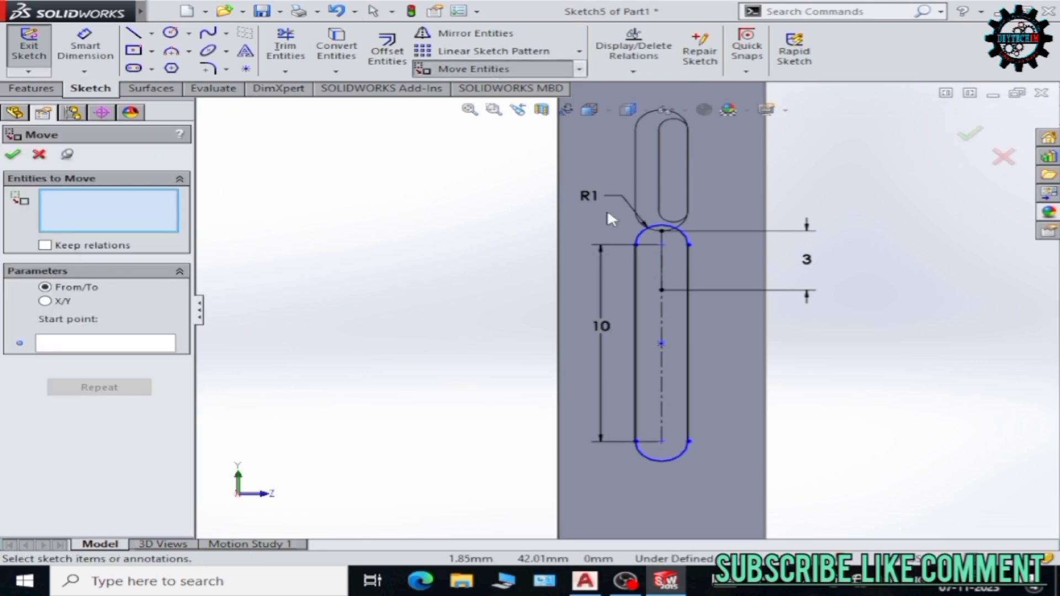
left_click_drag(611, 219, 718, 482)
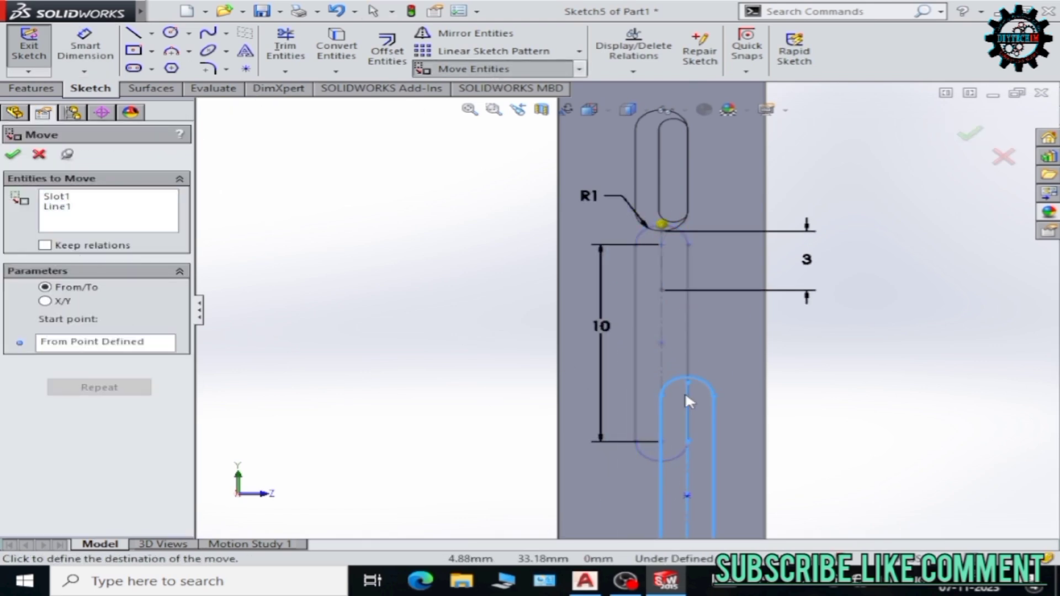
left_click(658, 336)
scroll(677, 329, "up", 3)
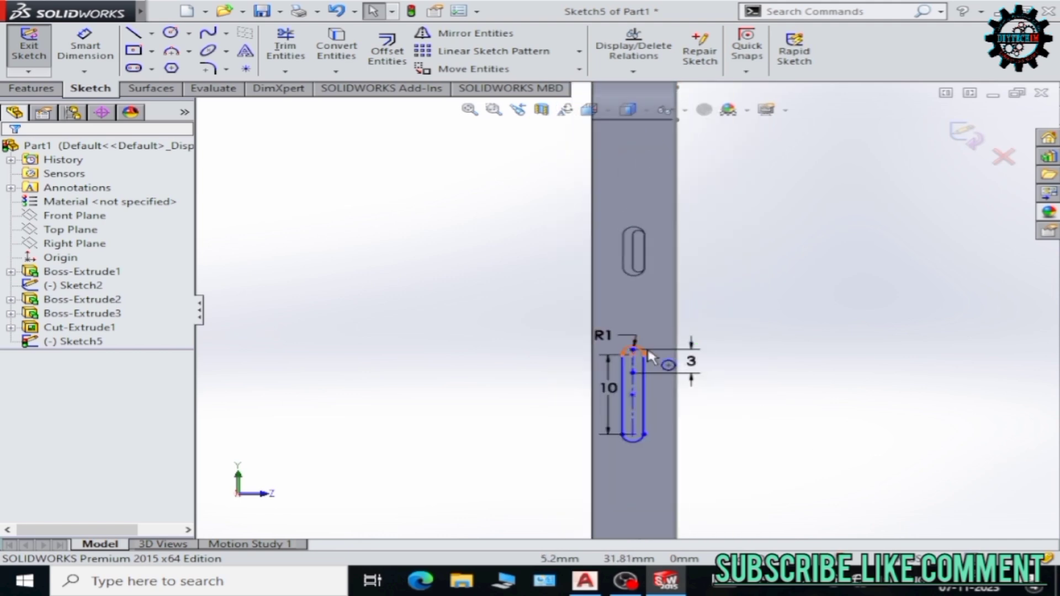
scroll(651, 357, "down", 3)
left_click(650, 357)
key("ctrl+z")
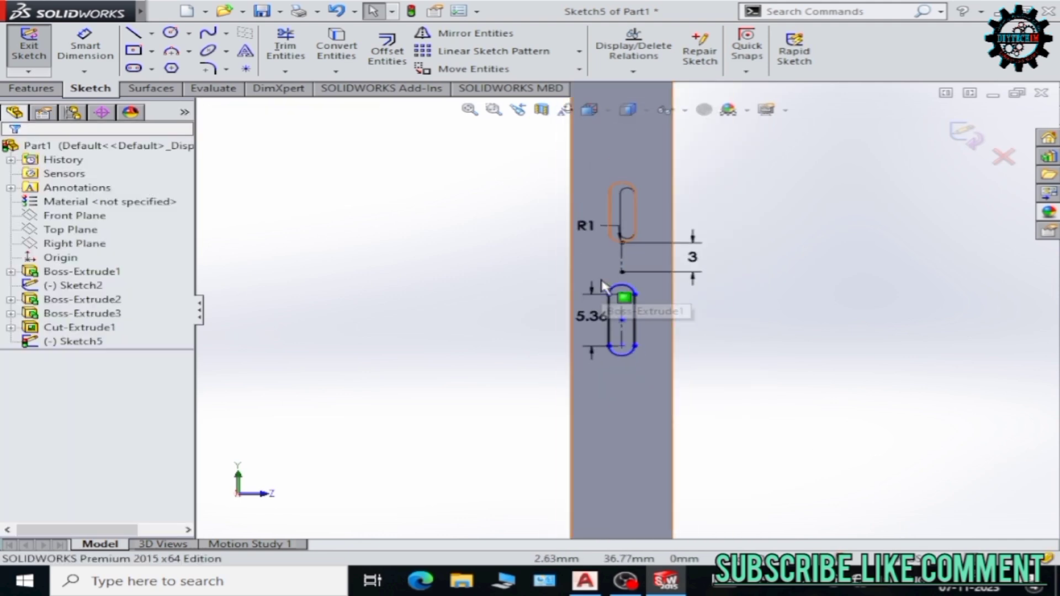
Move the slot's top onto the centreline end and try a 10 mm length, then undo it.
scroll(598, 286, "up", 2)
left_click(644, 376)
left_click(474, 69)
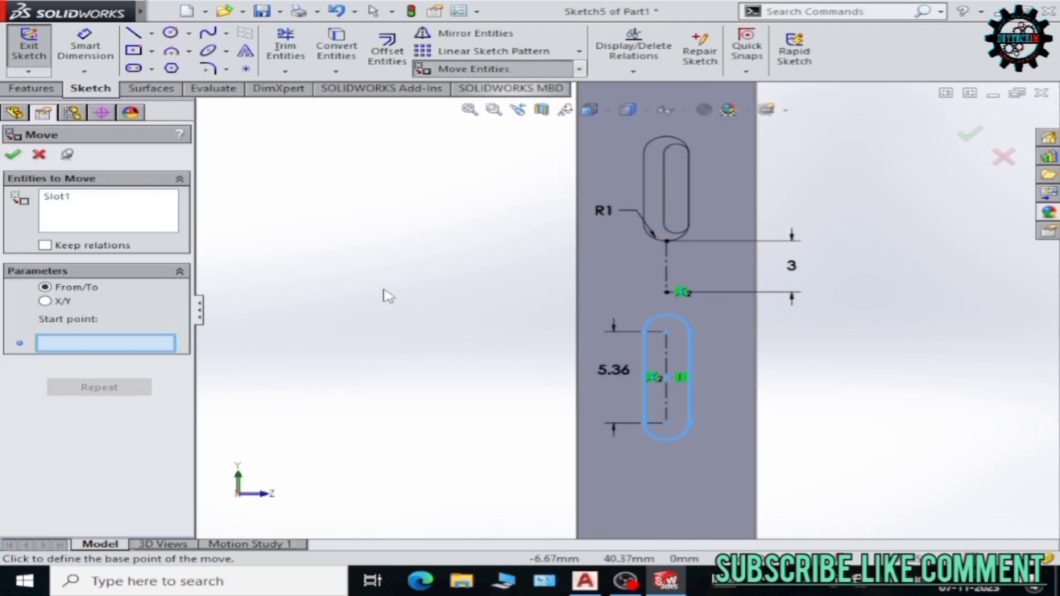
left_click(667, 317)
left_click(667, 293)
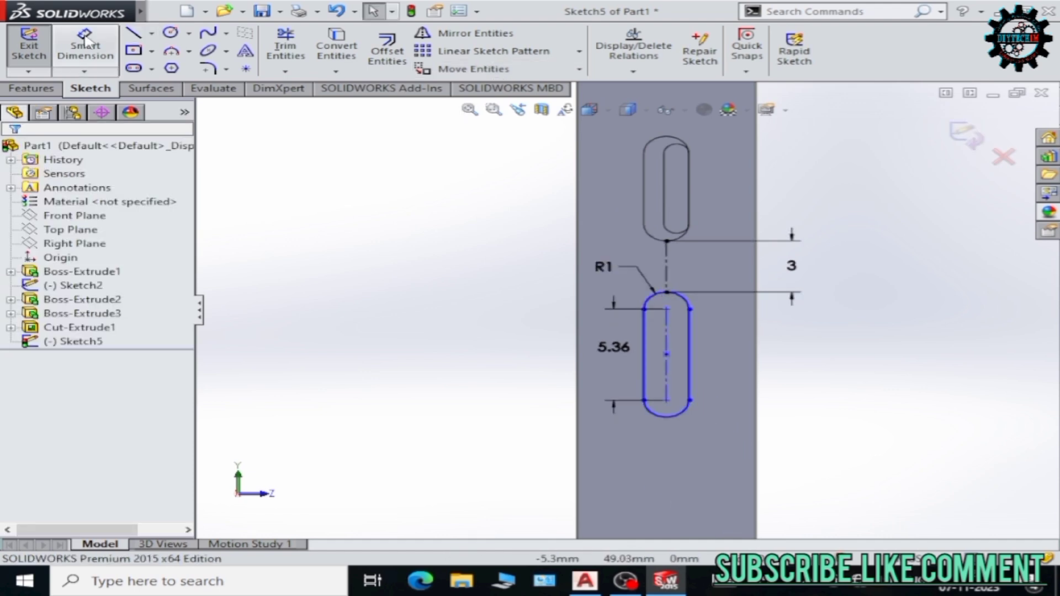
double_click(614, 347)
type("10")
key("Return")
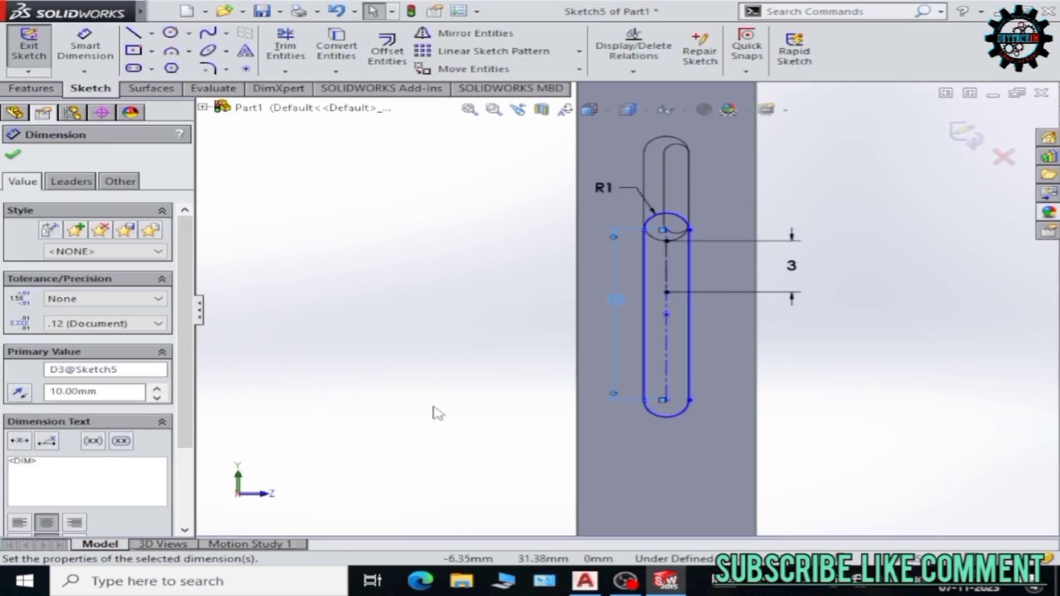
key("ctrl+z")
Move the slot lower down and set its length dimension to 10 mm.
left_click_drag(605, 257, 710, 444)
left_click(474, 69)
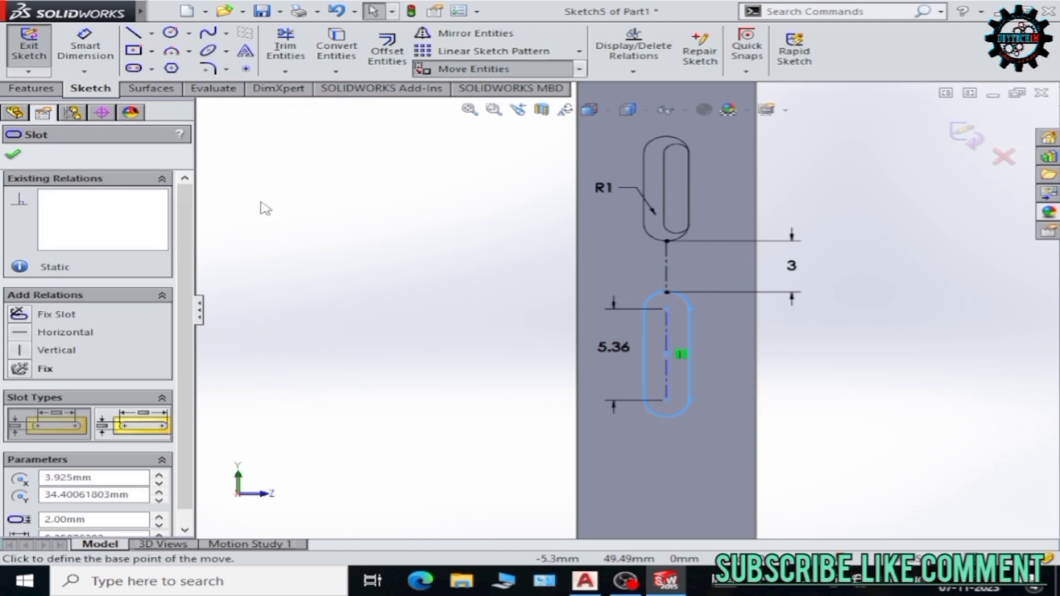
left_click(667, 417)
left_click(667, 517)
double_click(613, 458)
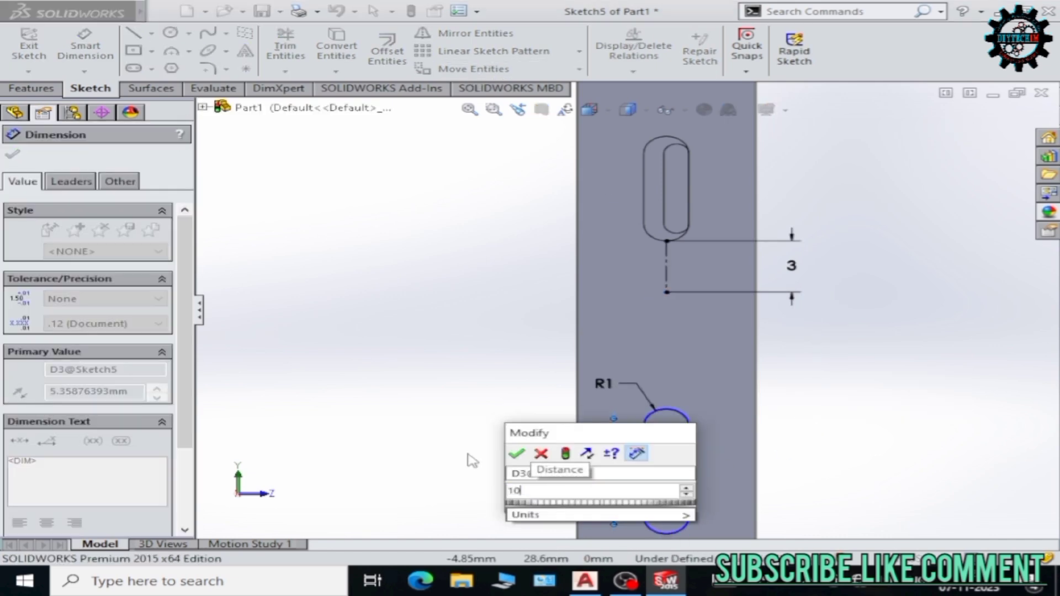
type("10")
key("Return")
left_click(12, 155)
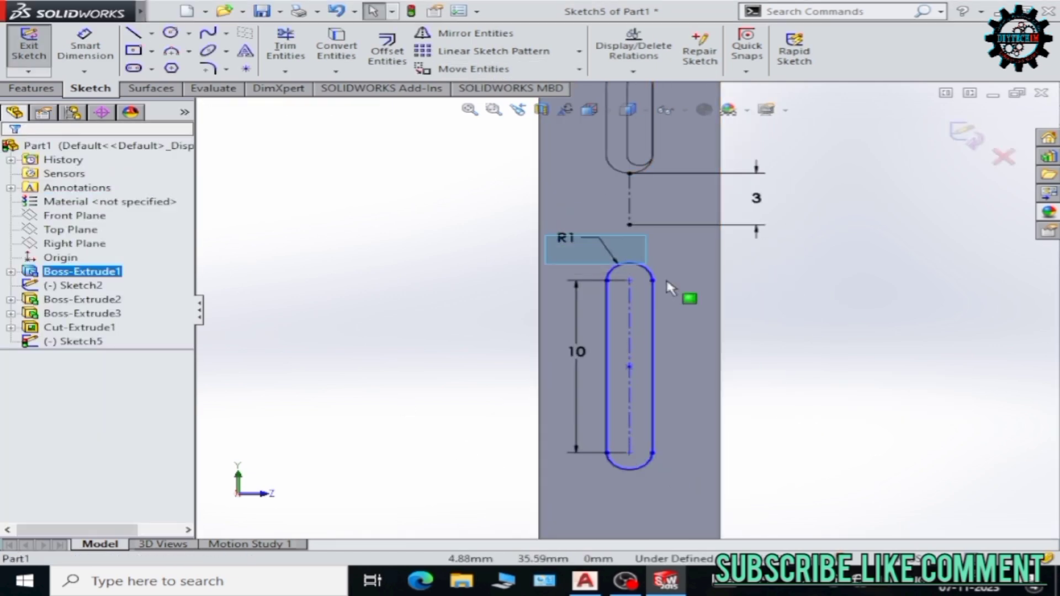
left_click(653, 309)
key("Return")
Snap the slot onto the centreline end and add a 3 mm centreline below it.
left_click(630, 226)
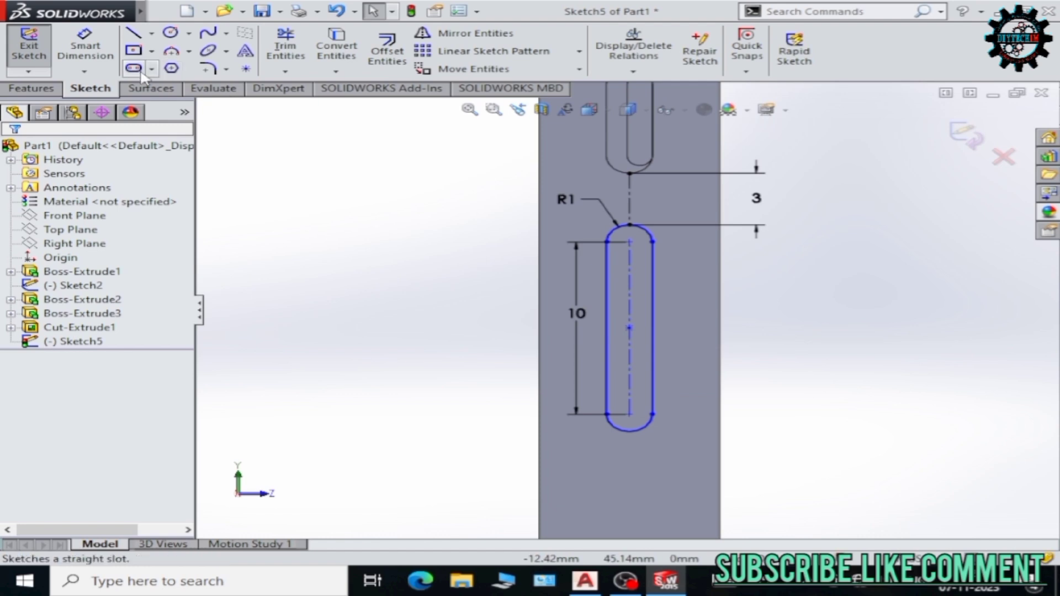
left_click(150, 33)
left_click(166, 64)
left_click(630, 431)
left_click(630, 480)
right_click(687, 375)
left_click(722, 397)
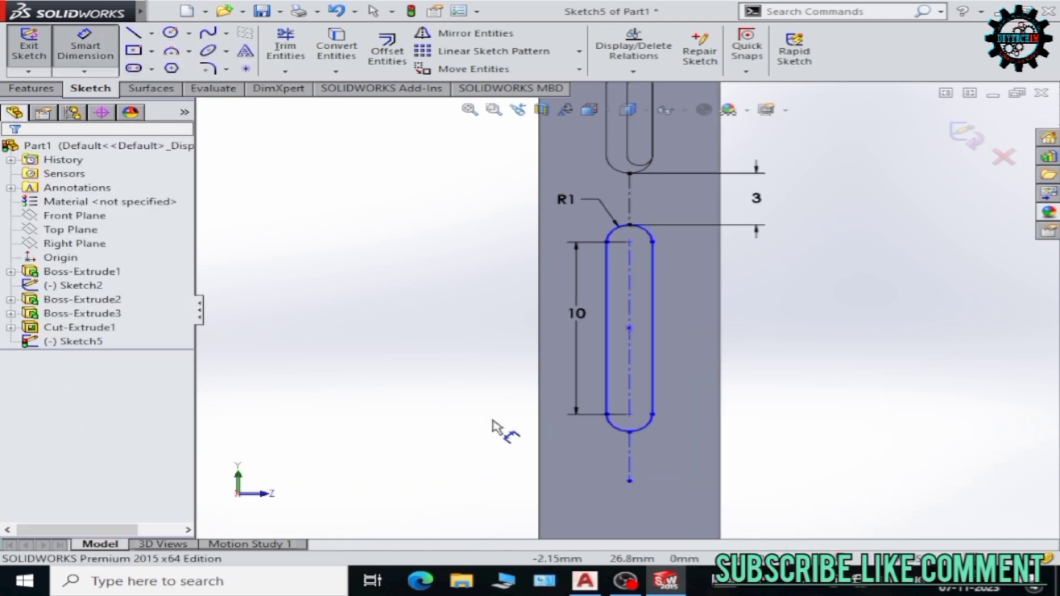
left_click(629, 458)
left_click(778, 456)
type("3")
key("Return")
key("Escape")
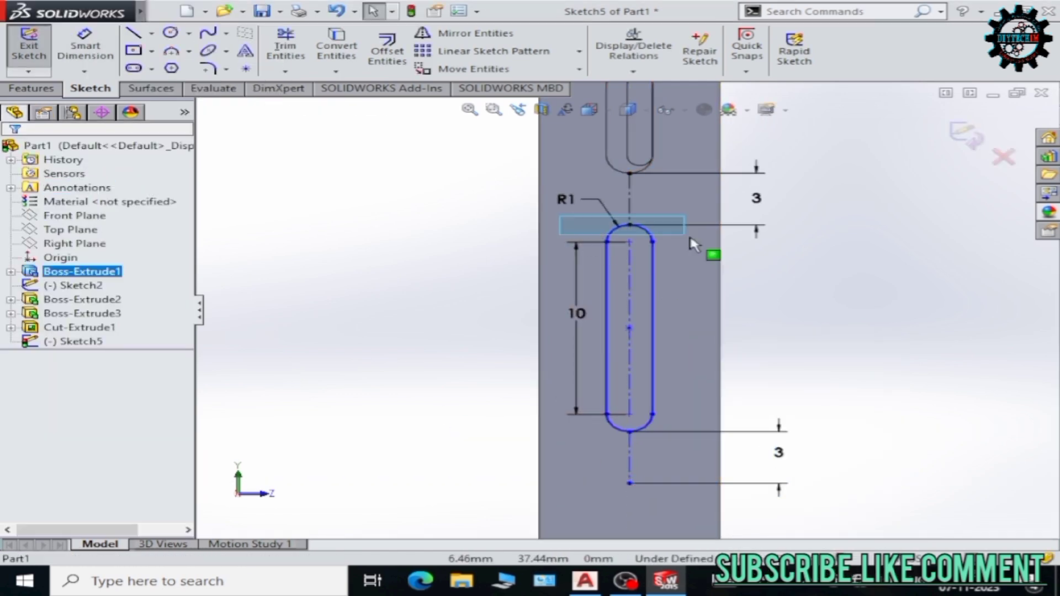
Copy the slot down to the lower end of the 3 mm centreline.
left_click_drag(693, 243, 697, 442)
left_click(474, 68)
left_click(579, 69)
left_click(549, 103)
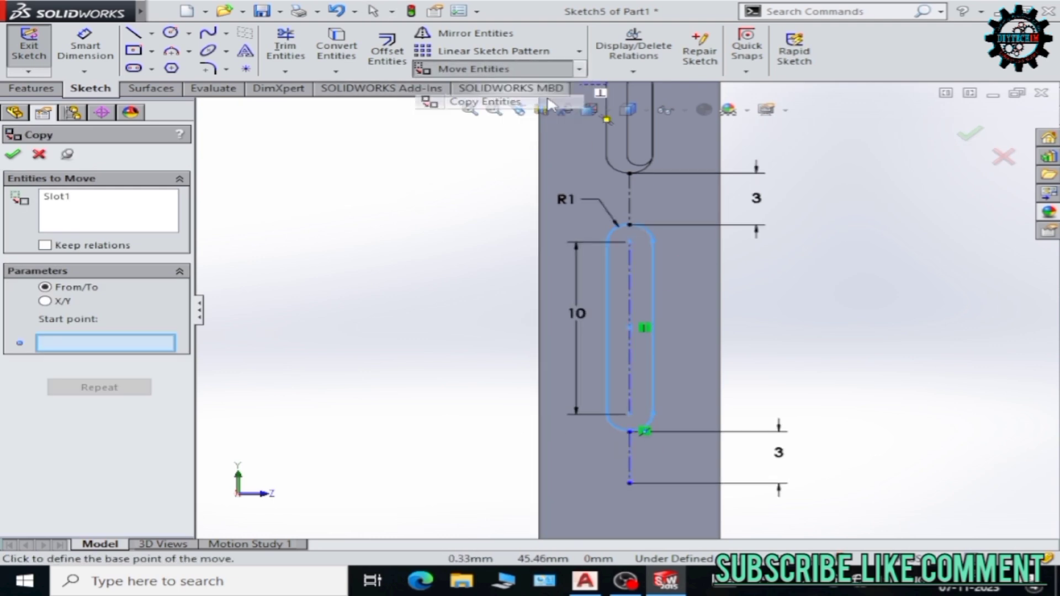
left_click(629, 223)
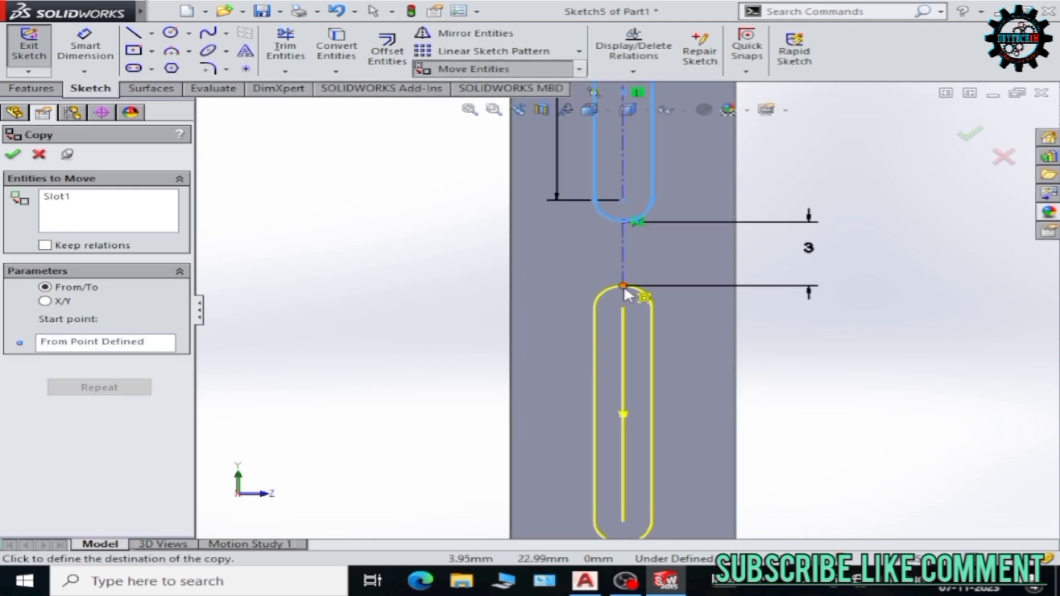
left_click(627, 296)
key("f")
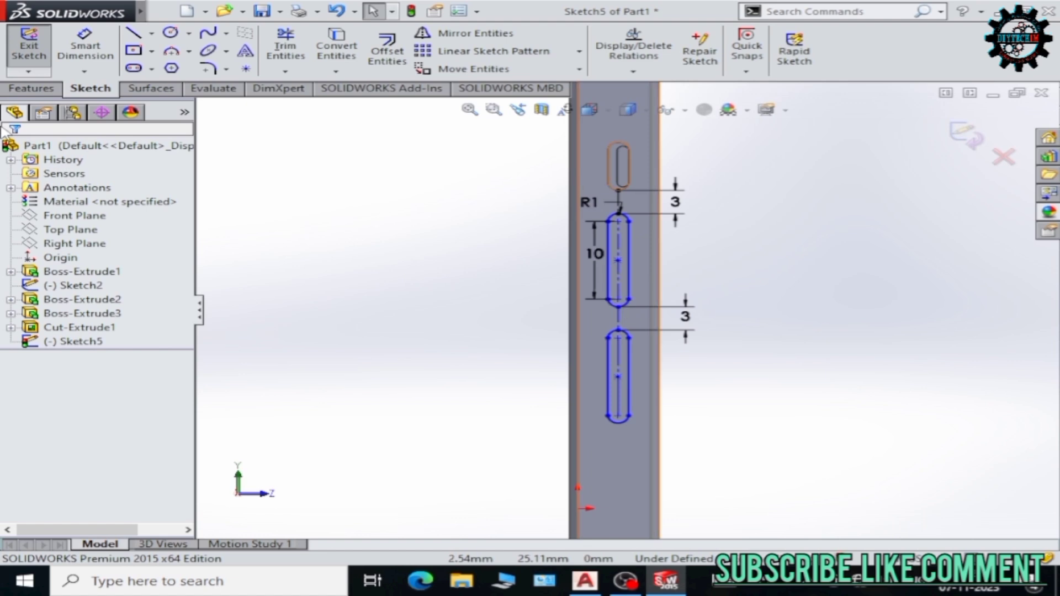
Extrude the two slots as raised side buttons and start a new sketch on the side face.
left_click(34, 88)
left_click(18, 161)
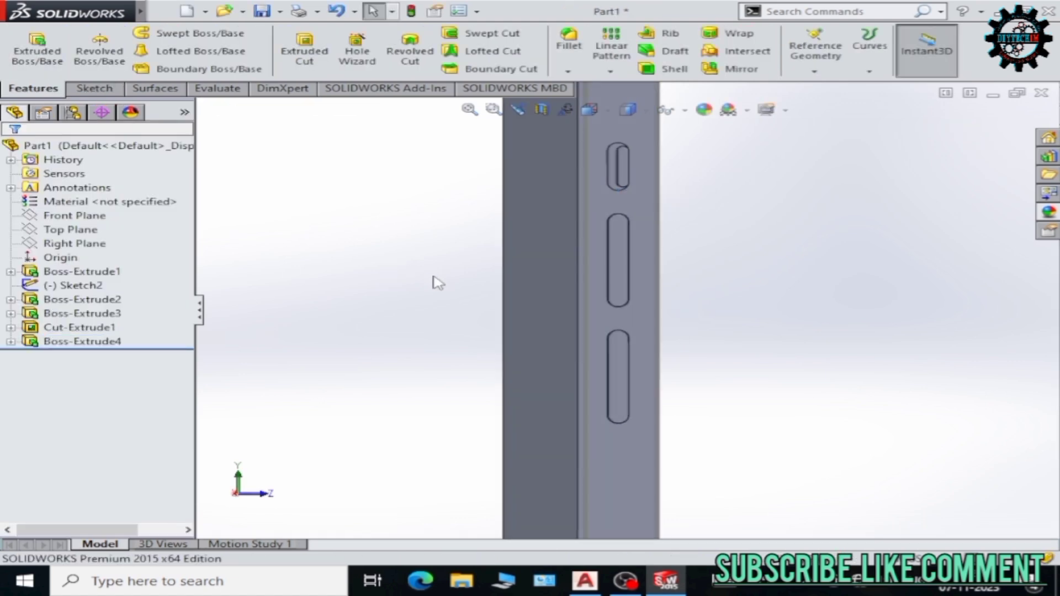
mouse_move(769, 329)
middle_mouse_down()
mouse_move(832, 333)
mouse_move(818, 331)
middle_mouse_up()
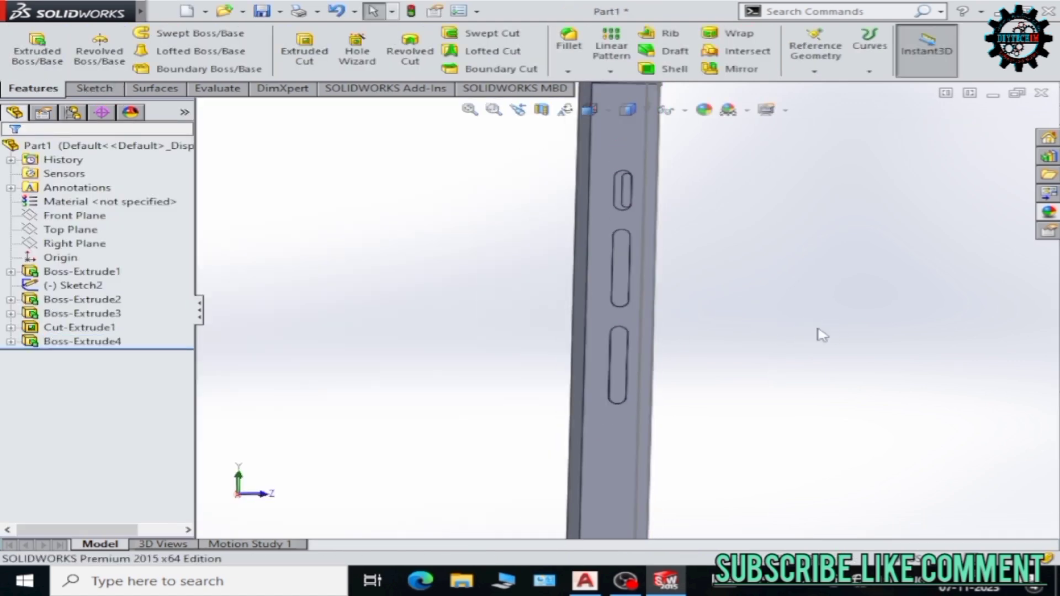
left_click(561, 445)
left_click(628, 395)
Draw a centreline below the slot and dimension it 5 mm.
scroll(615, 276, "up", 3)
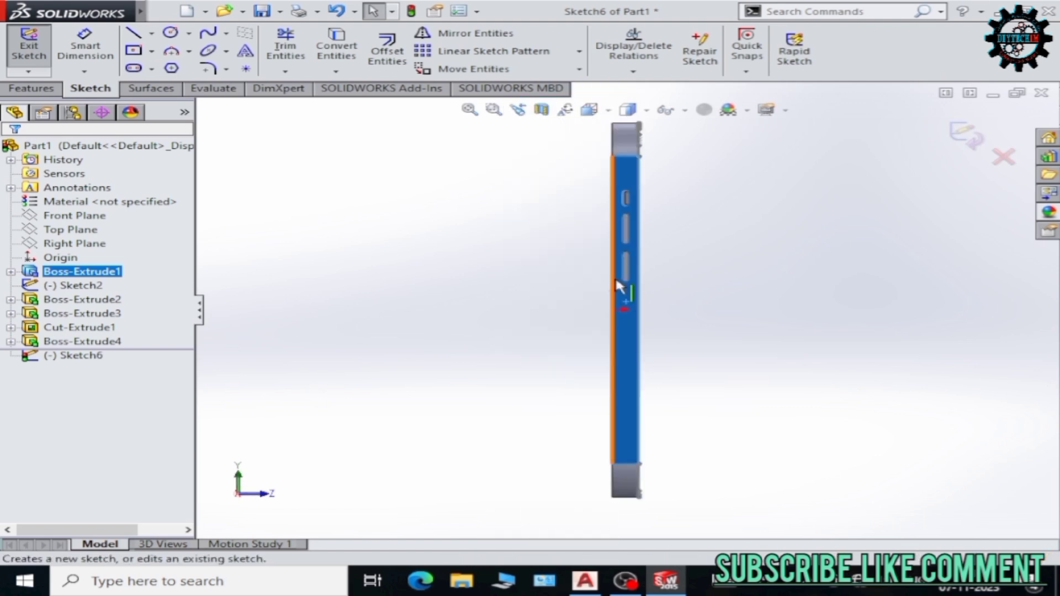
left_click(150, 34)
left_click(166, 58)
scroll(591, 309, "down", 5)
left_click(590, 312)
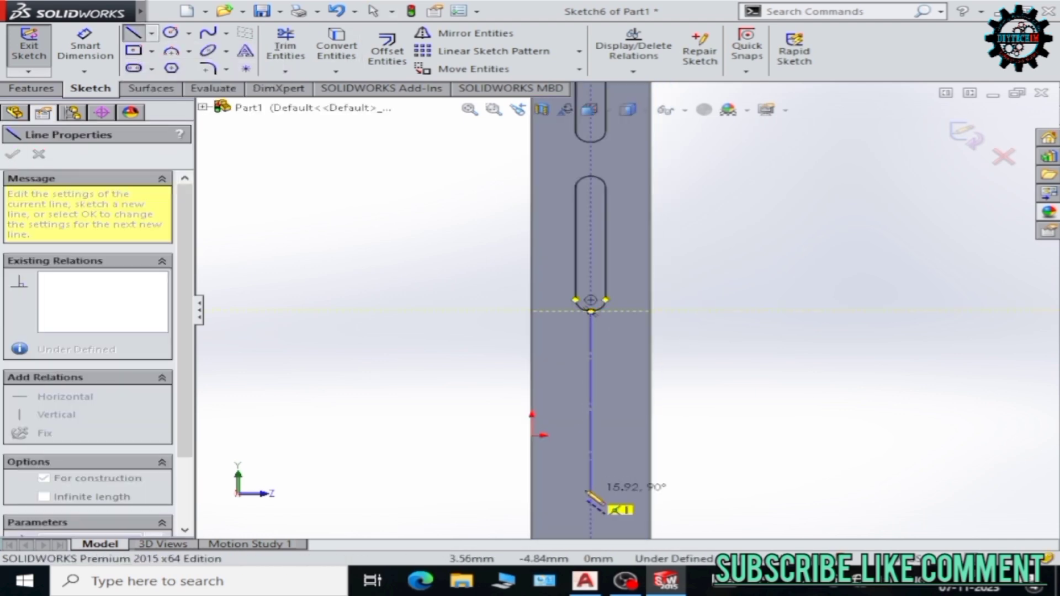
left_click(591, 489)
right_click(638, 403)
left_click(720, 413)
left_click(591, 342)
left_click(712, 342)
type("5")
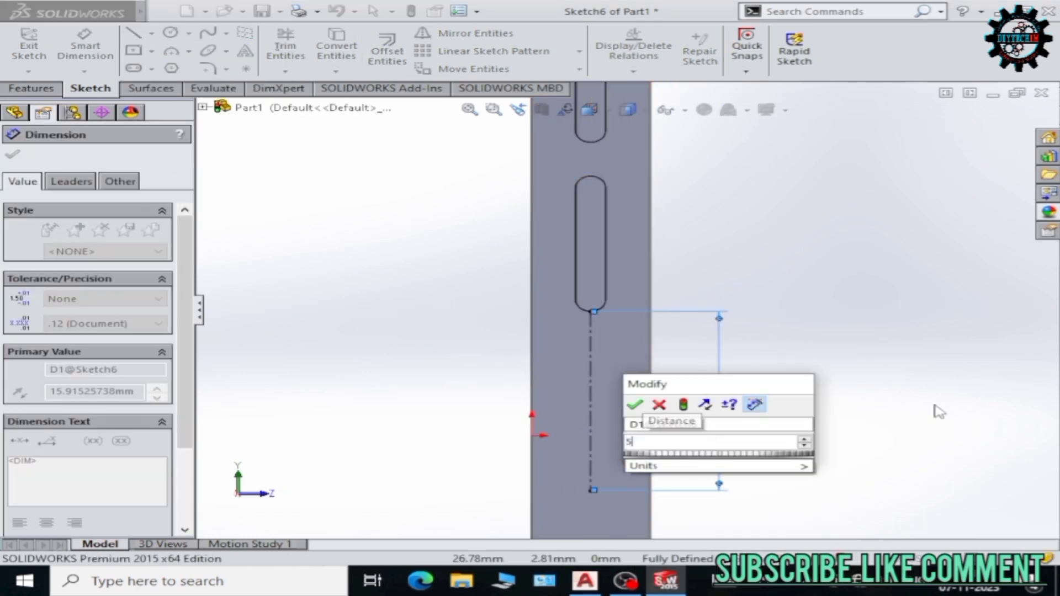
key("Return")
Change the centreline length to 10 mm.
double_click(719, 343)
type("10")
key("Return")
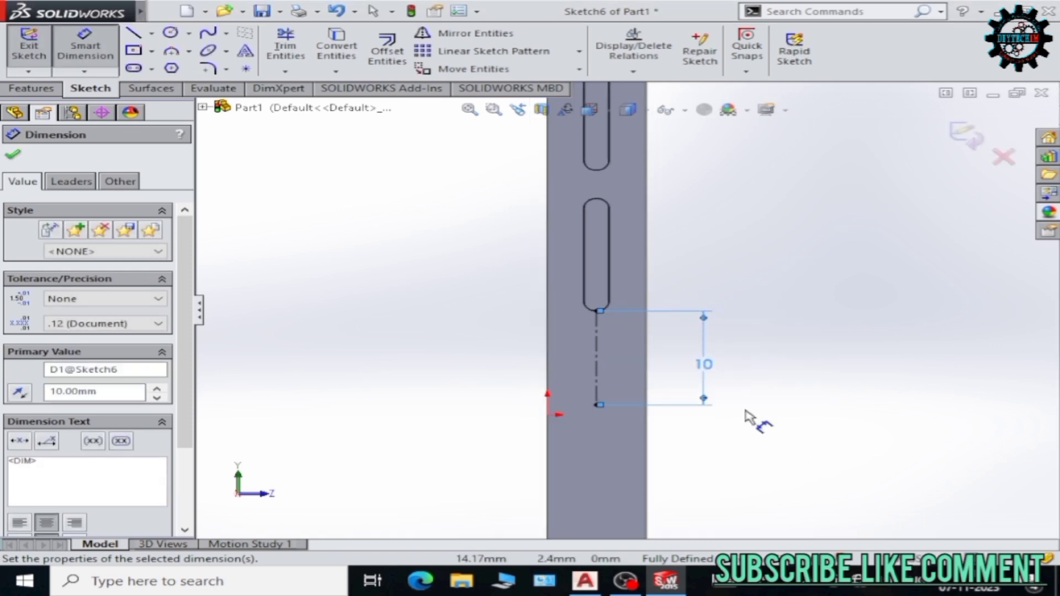
scroll(657, 367, "up", 3)
scroll(627, 354, "down", 3)
left_click(526, 286)
Copy the slot down to the end of the 10 mm centreline.
scroll(396, 121, "down", 1)
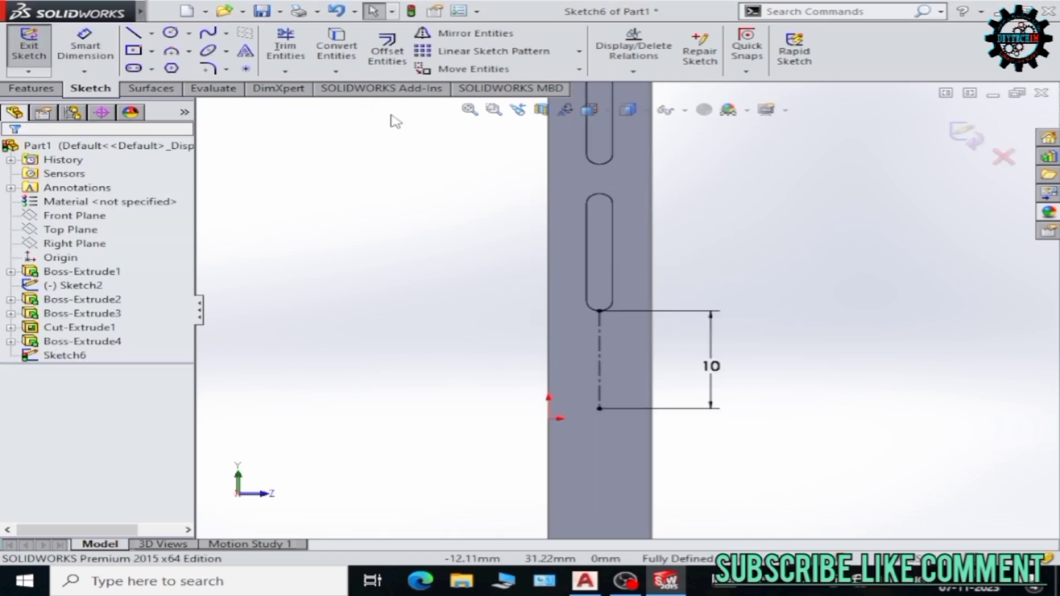
left_click(579, 69)
left_click(475, 102)
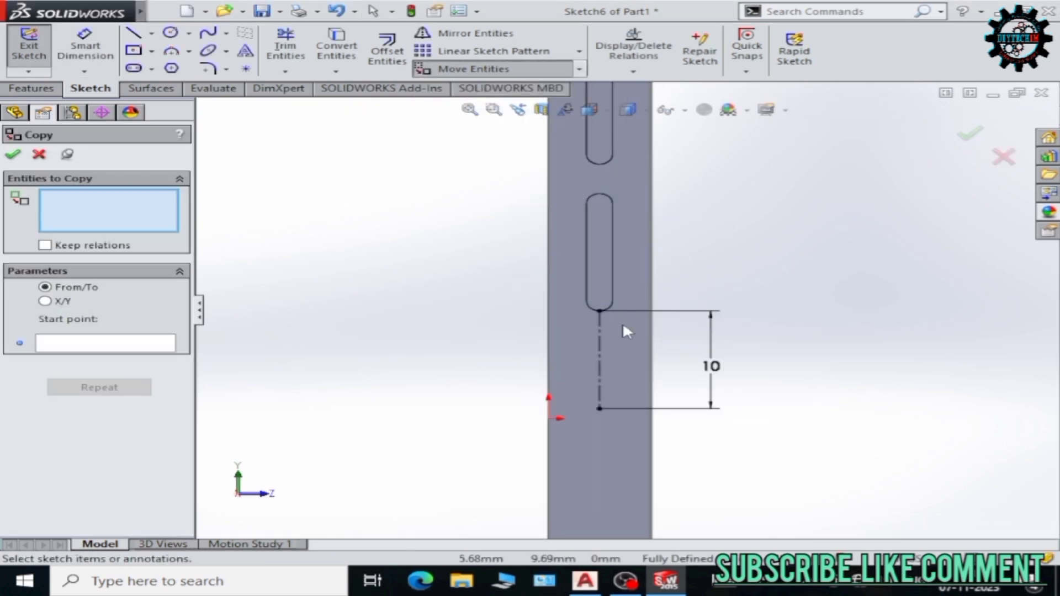
key("Escape")
left_click(603, 256)
left_click(579, 69)
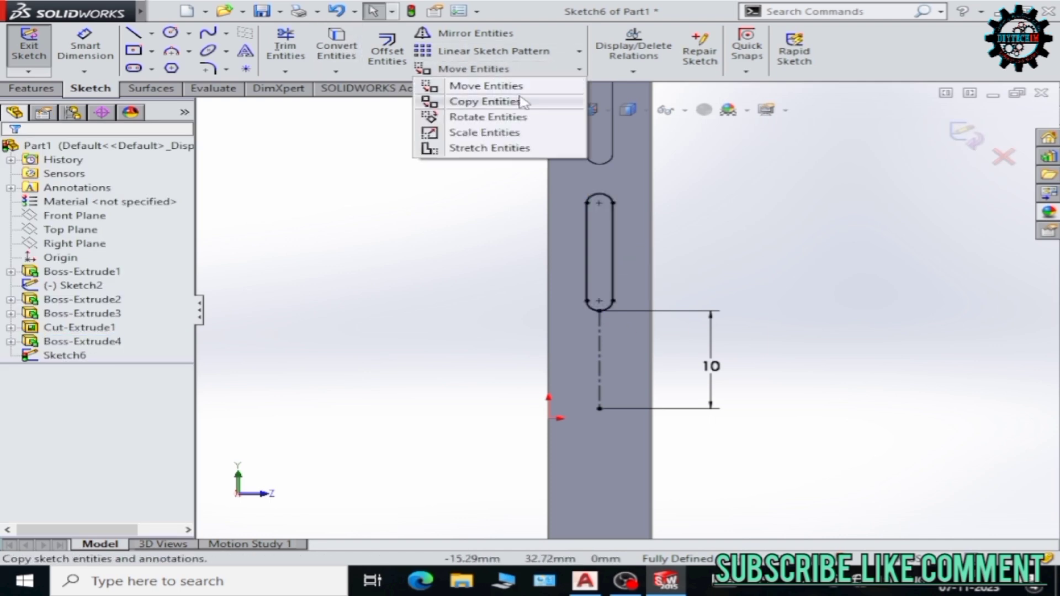
left_click(483, 102)
left_click(599, 202)
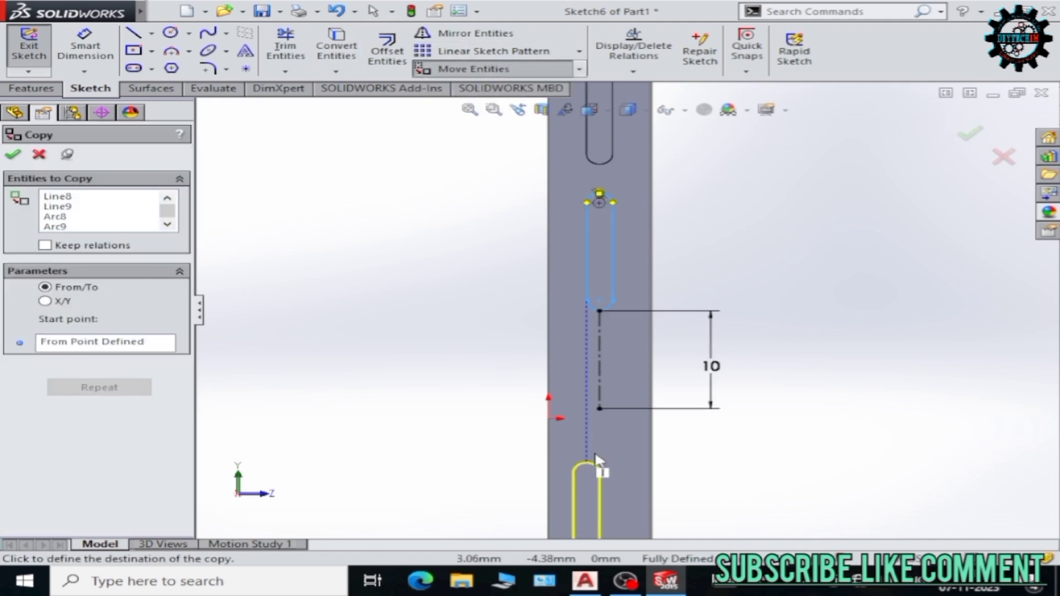
key("Escape")
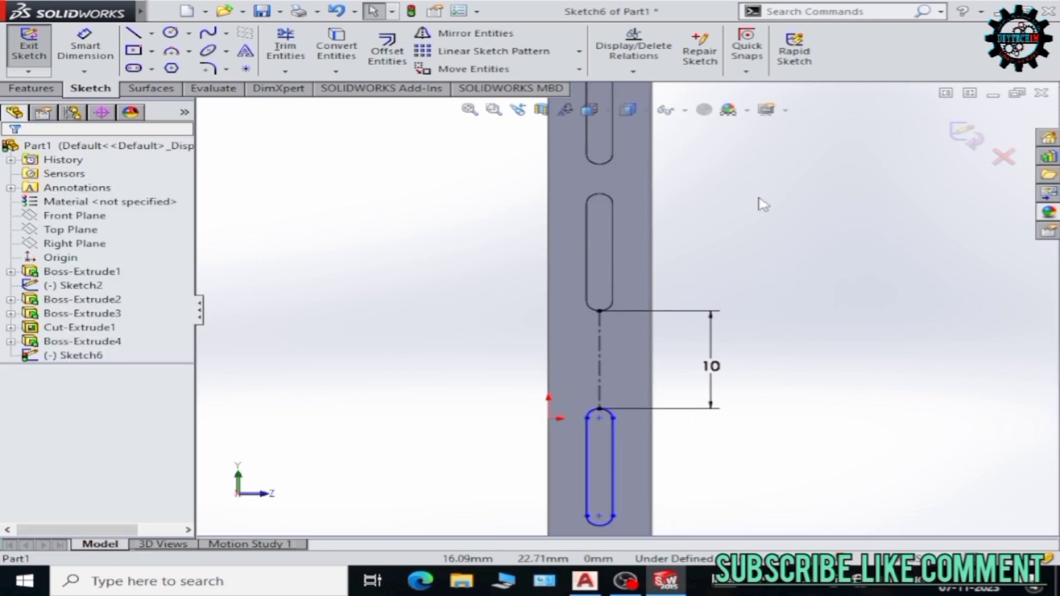
Copy the lower slot's bottom end arc from its centre point.
middle_click_drag(692, 342, 670, 338, "ctrl")
scroll(617, 415, "down", 3)
scroll(593, 480, "down", 2)
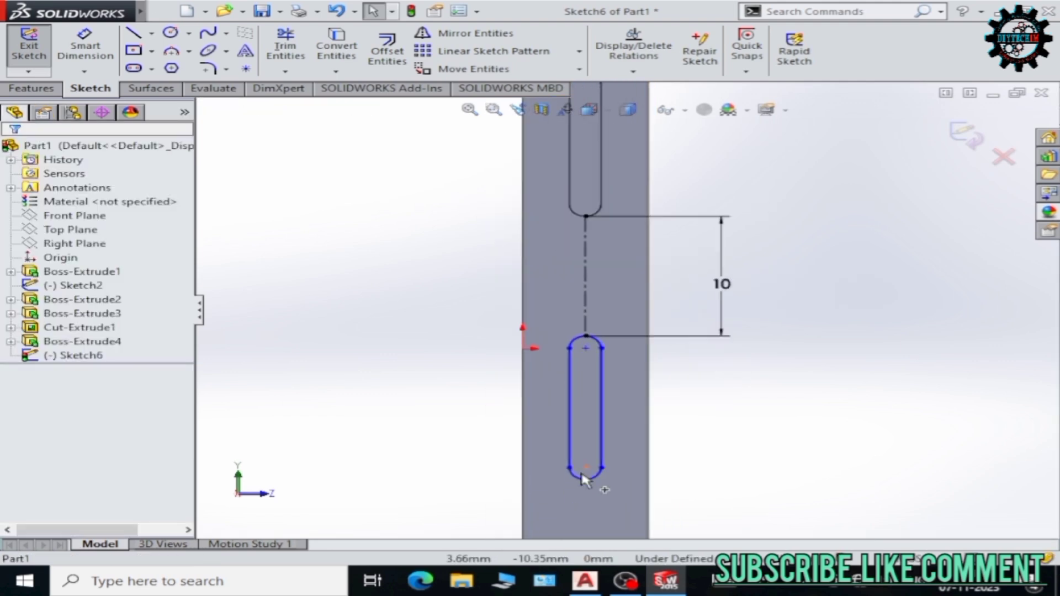
scroll(606, 453, "down", 1)
left_click(607, 444)
left_click(579, 69)
left_click(473, 104)
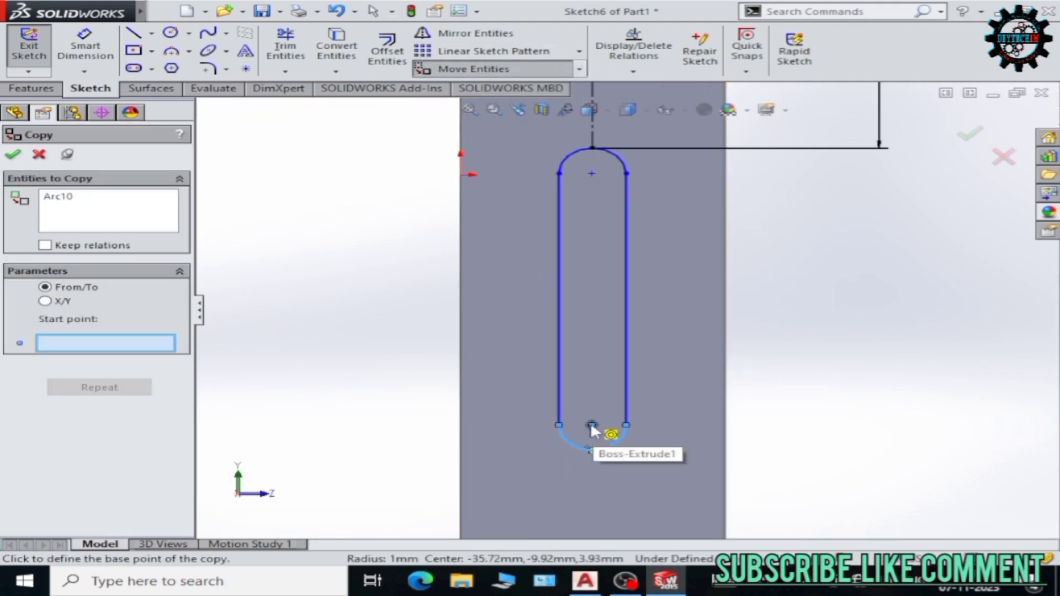
left_click(592, 425)
key("Escape")
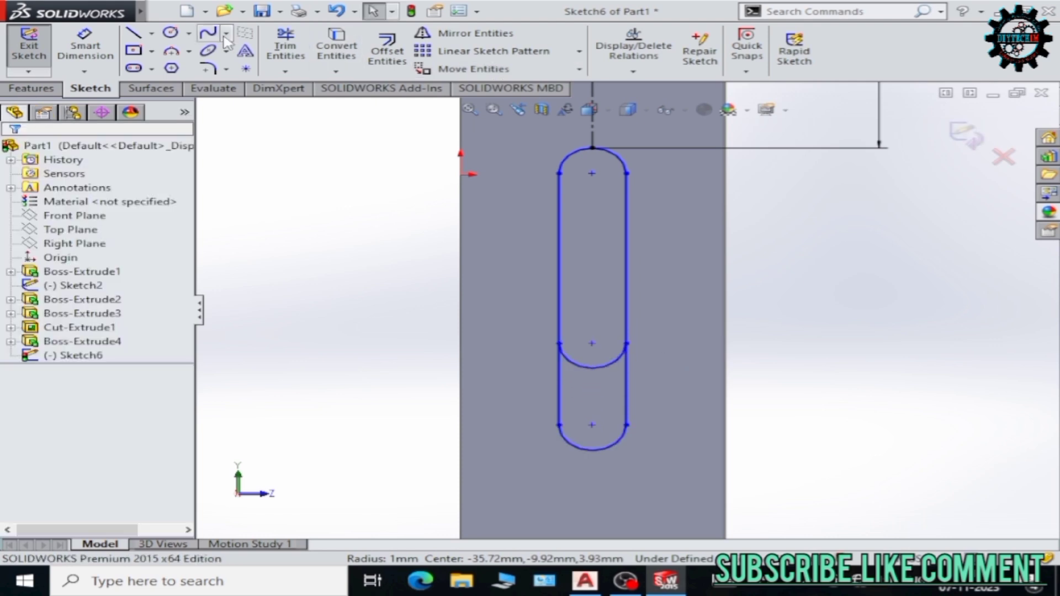
Draw a circle at the lower slot's bottom centre and dimension it Ø1 mm.
left_click(170, 32)
left_click_drag(591, 425, 616, 425)
key("Escape")
left_click(95, 39)
left_click(614, 419)
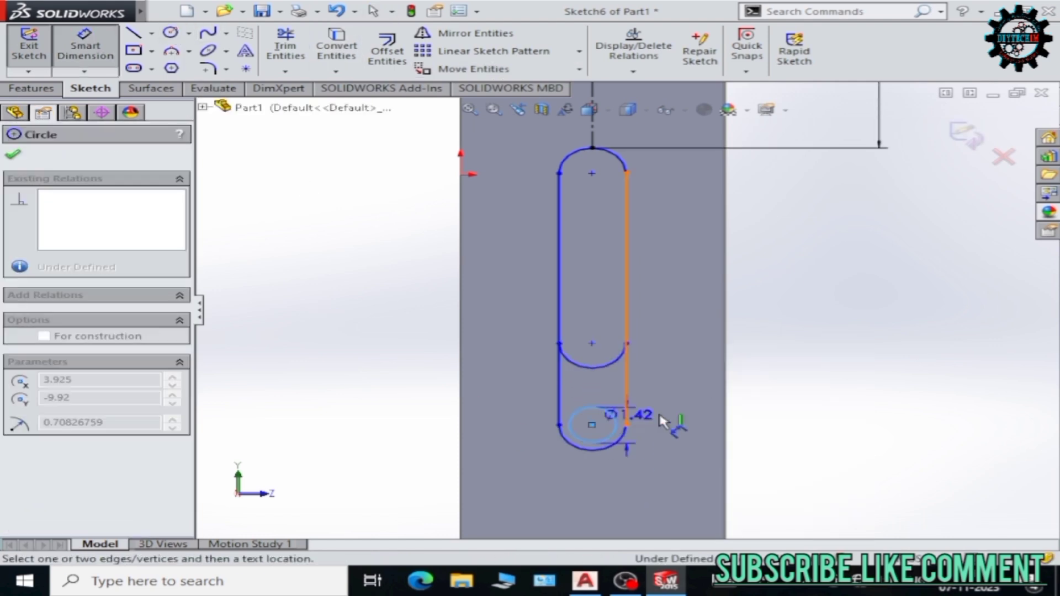
left_click(524, 461)
key("Return")
key("Escape")
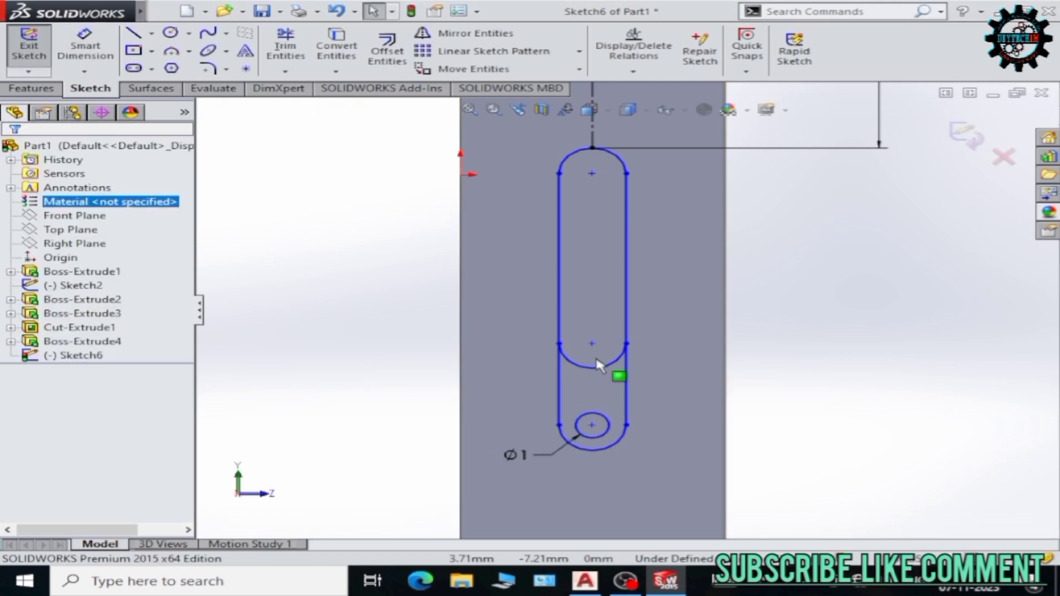
scroll(615, 371, "up", 3)
mouse_move(551, 315)
middle_mouse_down()
mouse_move(484, 345)
mouse_move(648, 353)
middle_mouse_up()
scroll(648, 354, "up", 3)
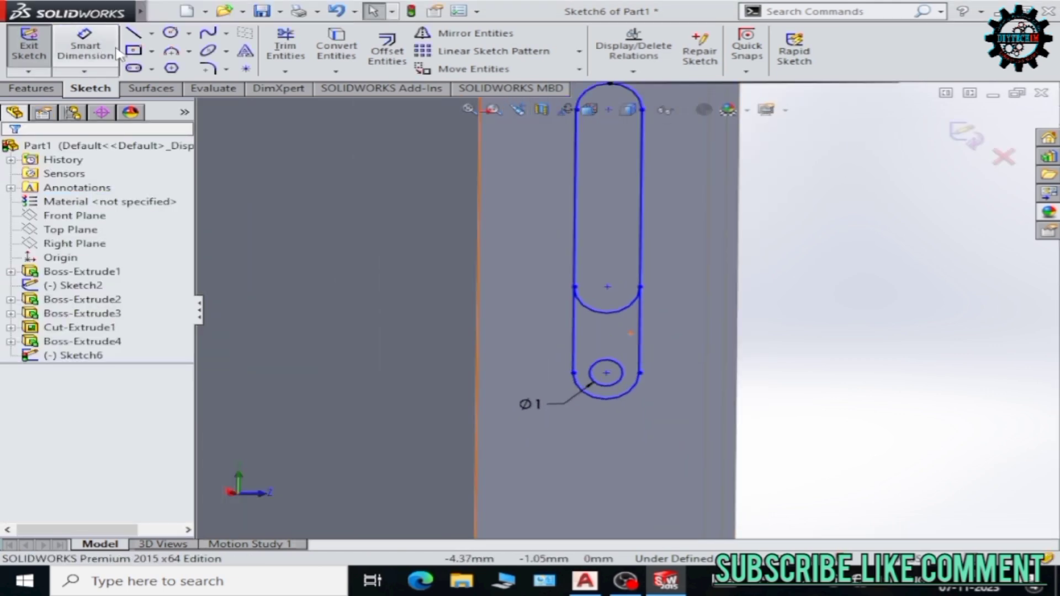
Extrude the upper slot region of Sketch6 outward 0.5 mm.
left_click(31, 88)
left_click(37, 50)
left_click(590, 242)
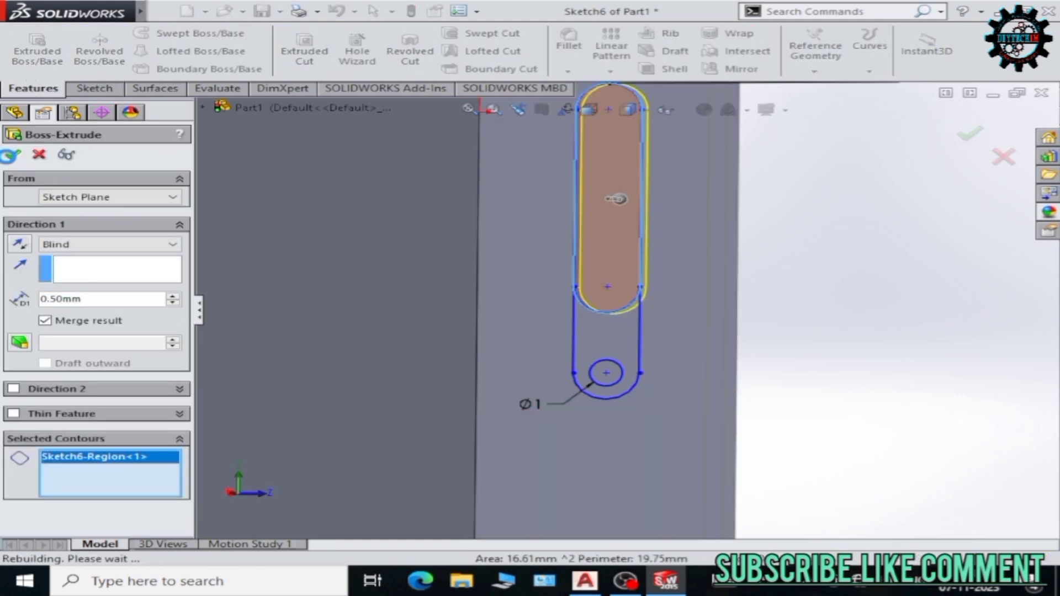
Cut the small circular hole from the Sketch6 profile.
left_click(298, 53)
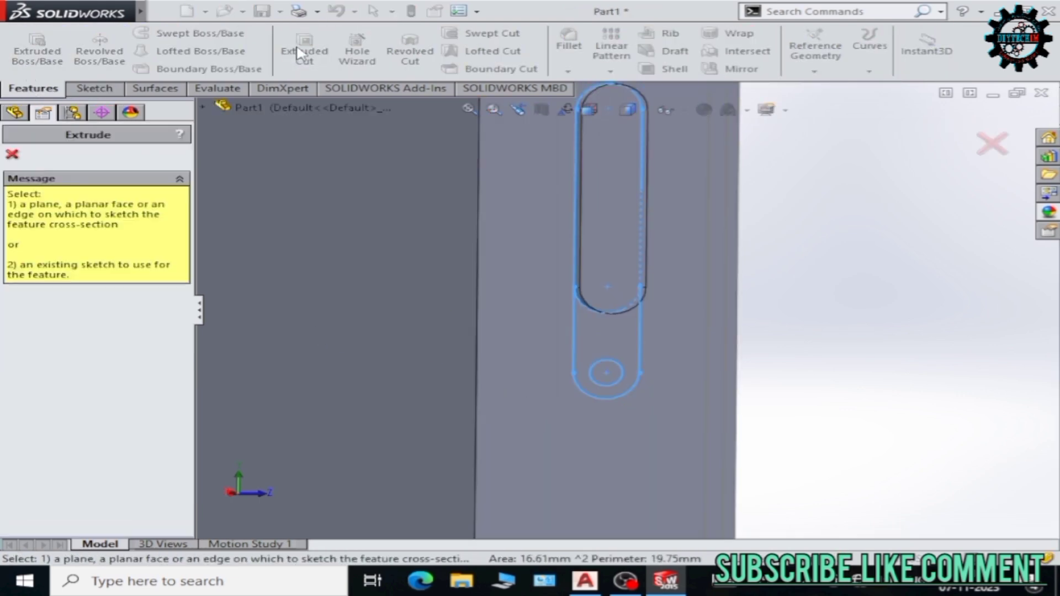
left_click(265, 110)
left_click(272, 314)
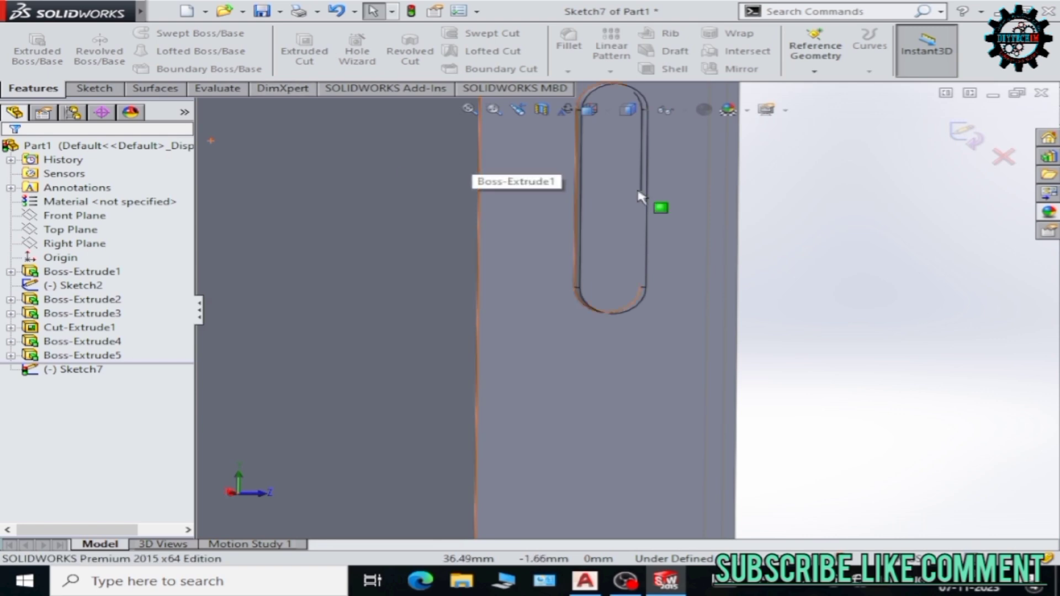
key("ctrl+z")
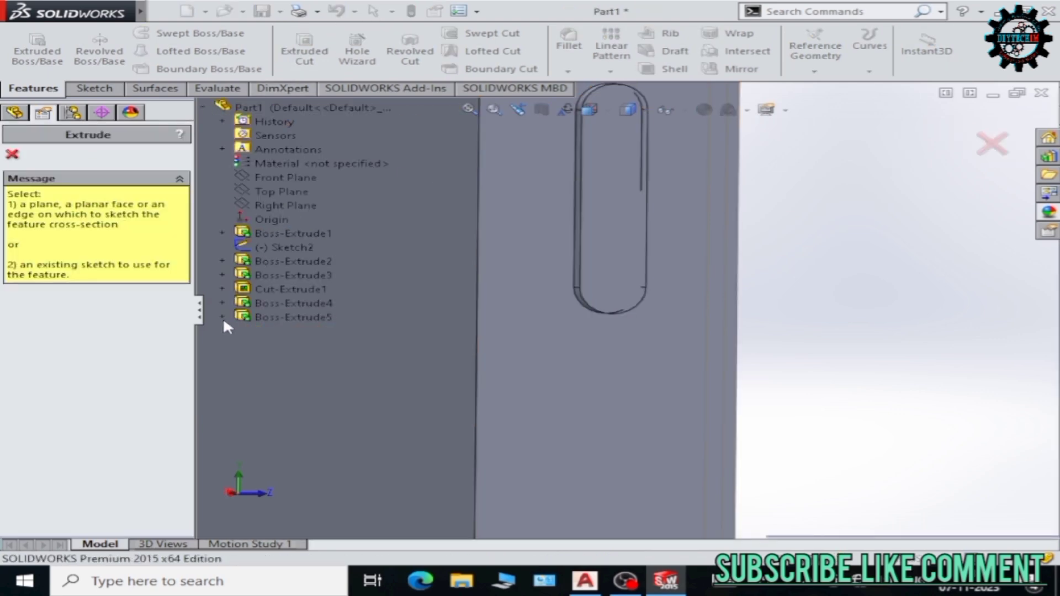
left_click(222, 317)
left_click(303, 330)
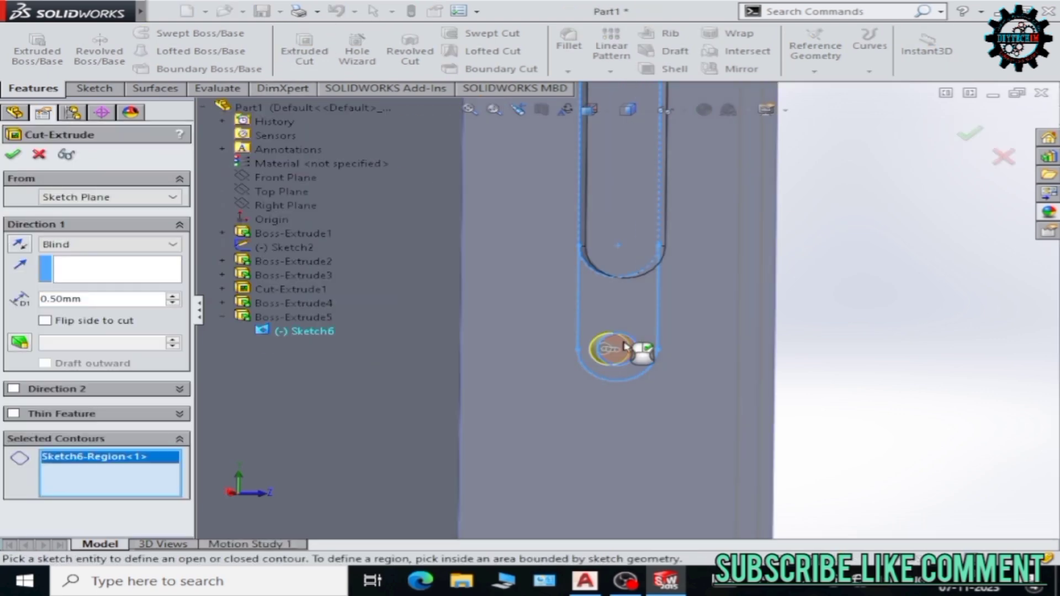
left_click(13, 154)
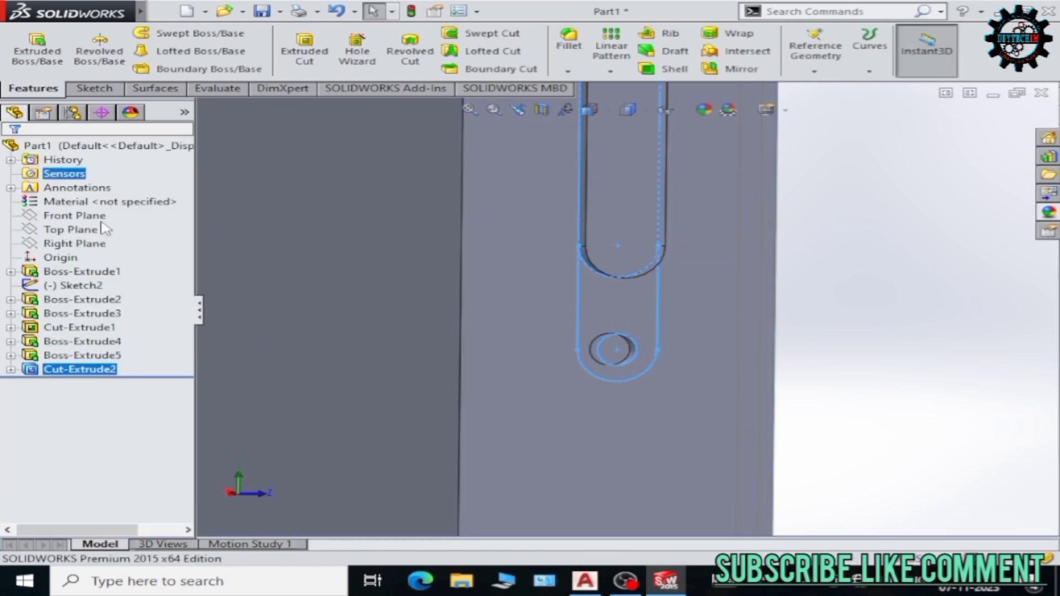
Cut the lower slot region of Sketch6 0.5 mm into the body.
left_click(302, 51)
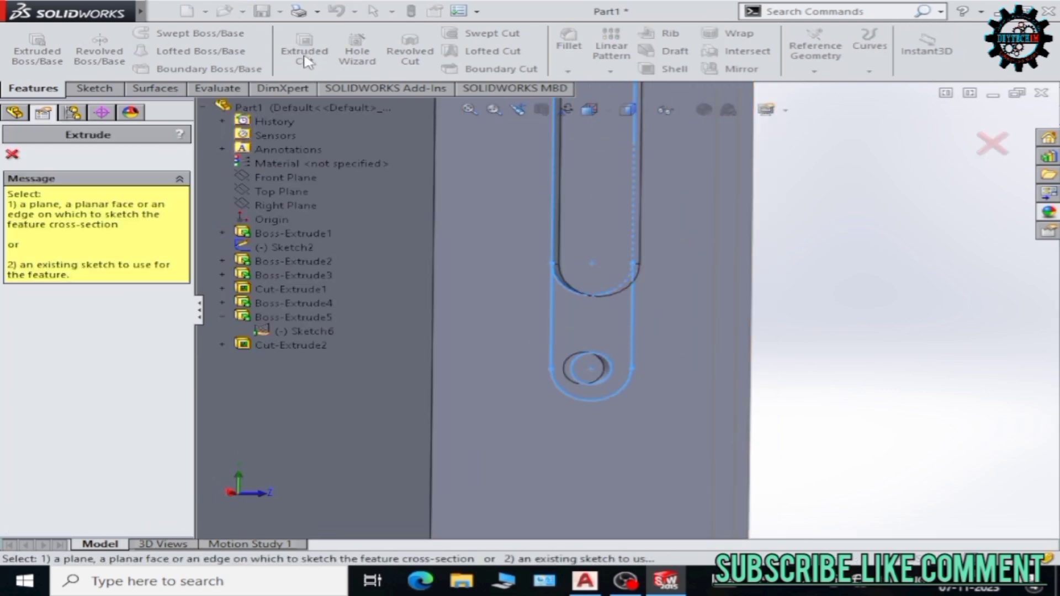
key("Escape")
mouse_move(367, 135)
middle_mouse_down()
mouse_move(769, 267)
mouse_move(678, 285)
middle_mouse_up()
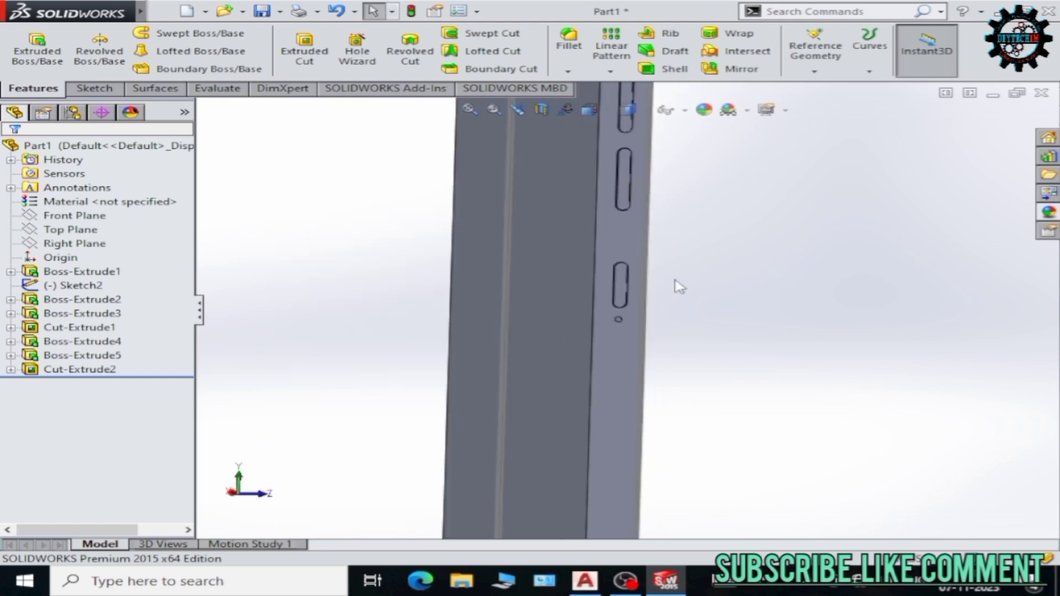
scroll(679, 287, "down", 2)
scroll(626, 300, "down", 3)
scroll(667, 359, "down", 2)
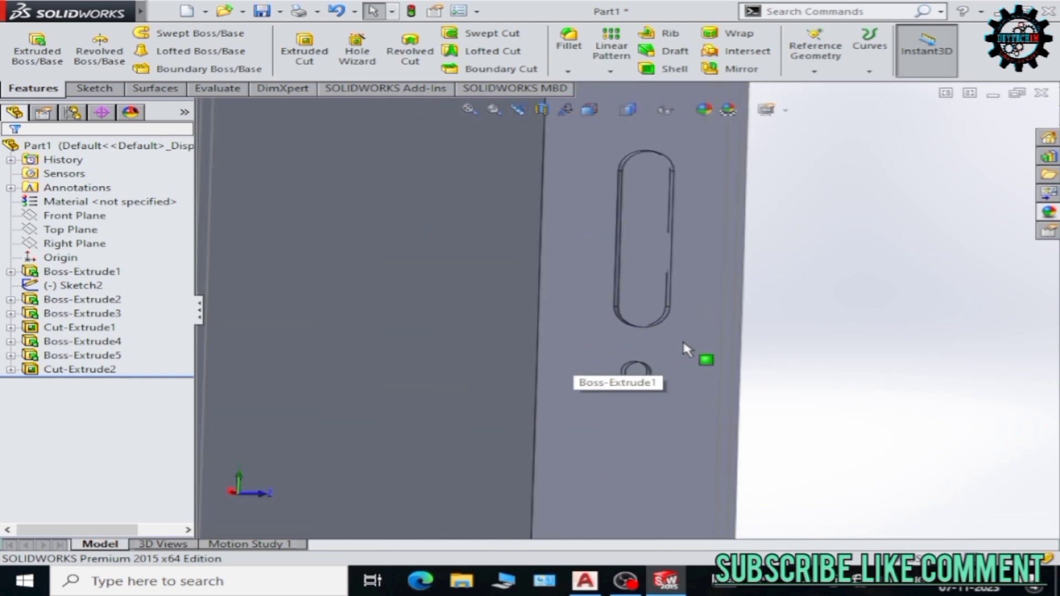
left_click(304, 51)
left_click(33, 88)
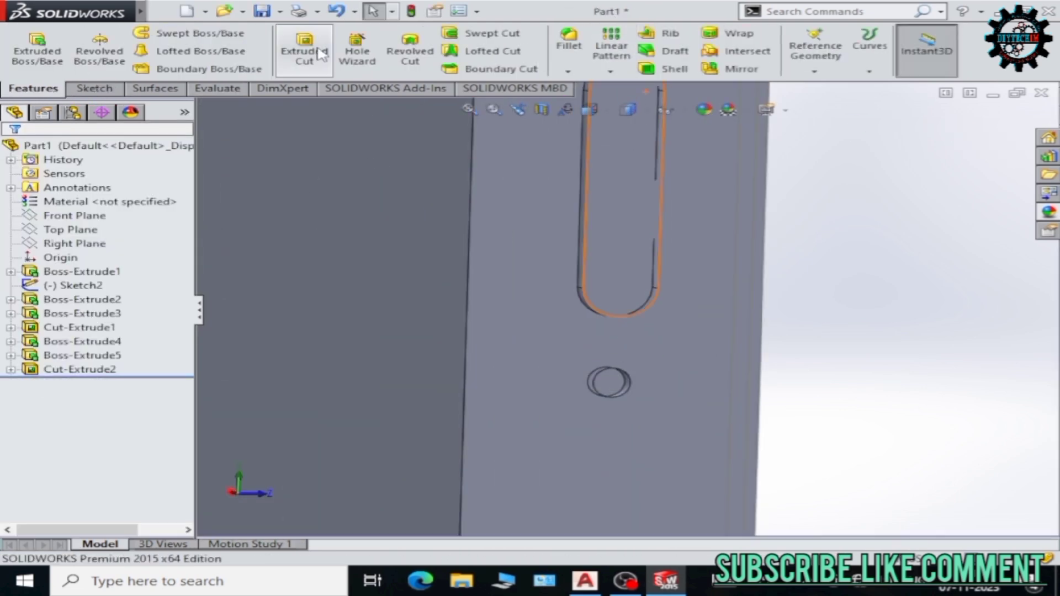
left_click(320, 55)
left_click(604, 358)
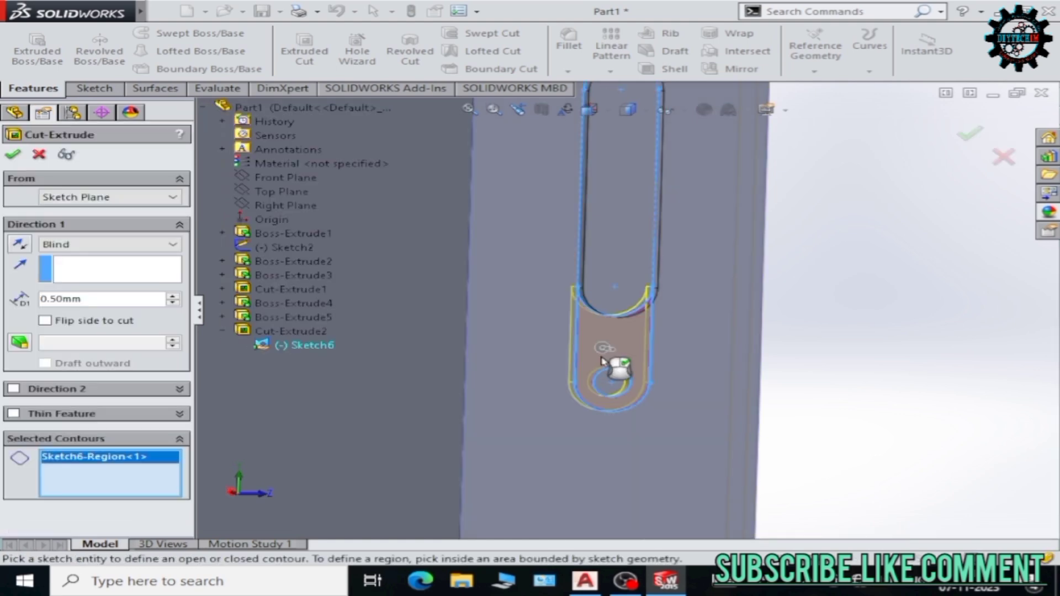
type("5")
left_click(13, 154)
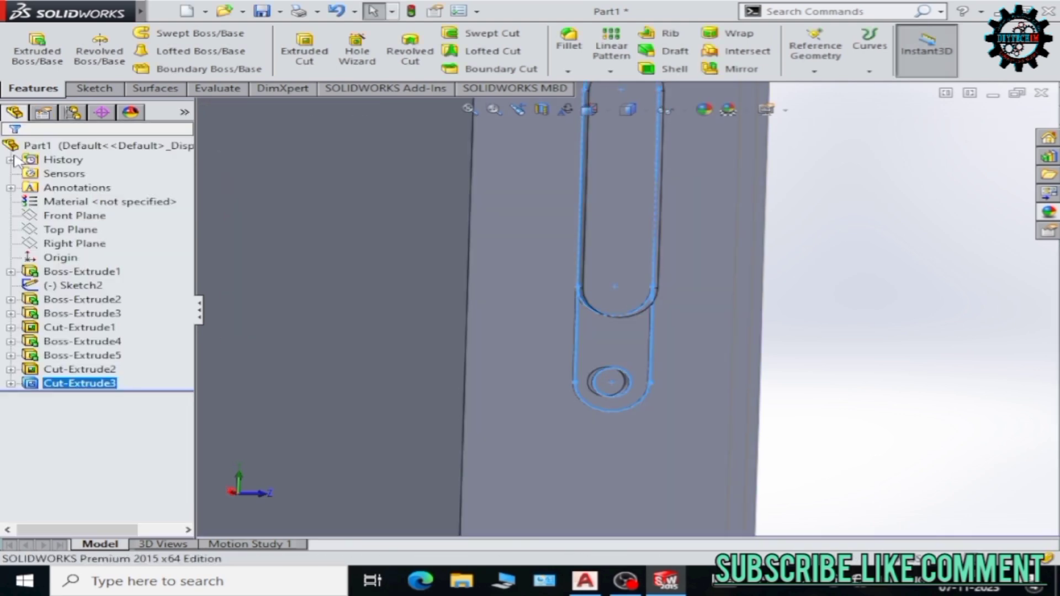
scroll(643, 336, "up", 2)
scroll(643, 322, "up", 3)
mouse_move(640, 214)
middle_mouse_down()
mouse_move(672, 247)
mouse_move(632, 332)
mouse_move(421, 335)
mouse_move(679, 302)
middle_mouse_up()
scroll(632, 332, "down", 5)
scroll(632, 333, "up", 5)
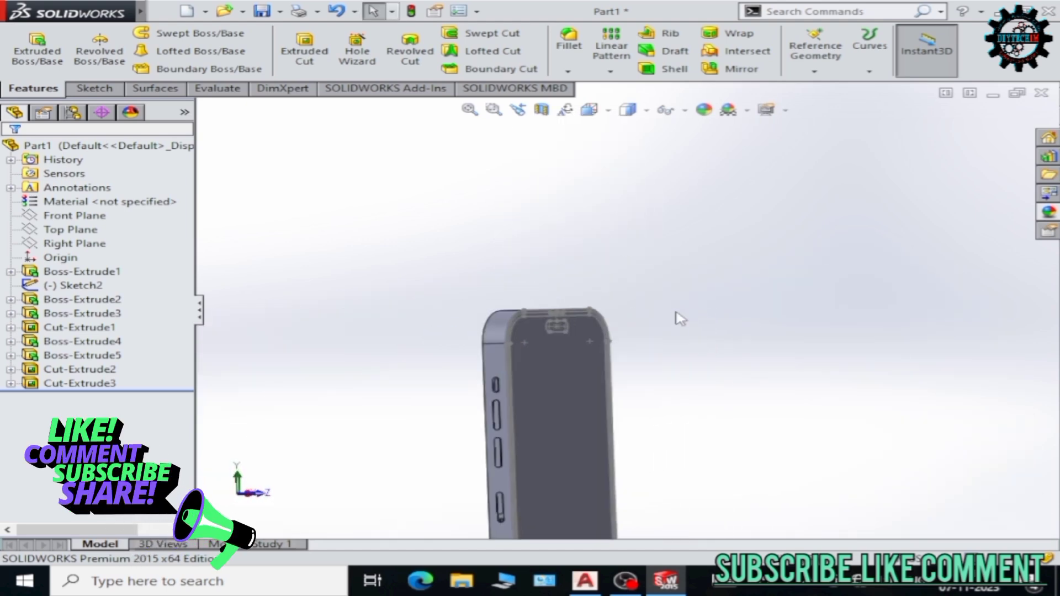
Fillet the front face's outer edge with a 0.5 mm radius.
scroll(680, 302, "down", 5)
left_click(680, 298)
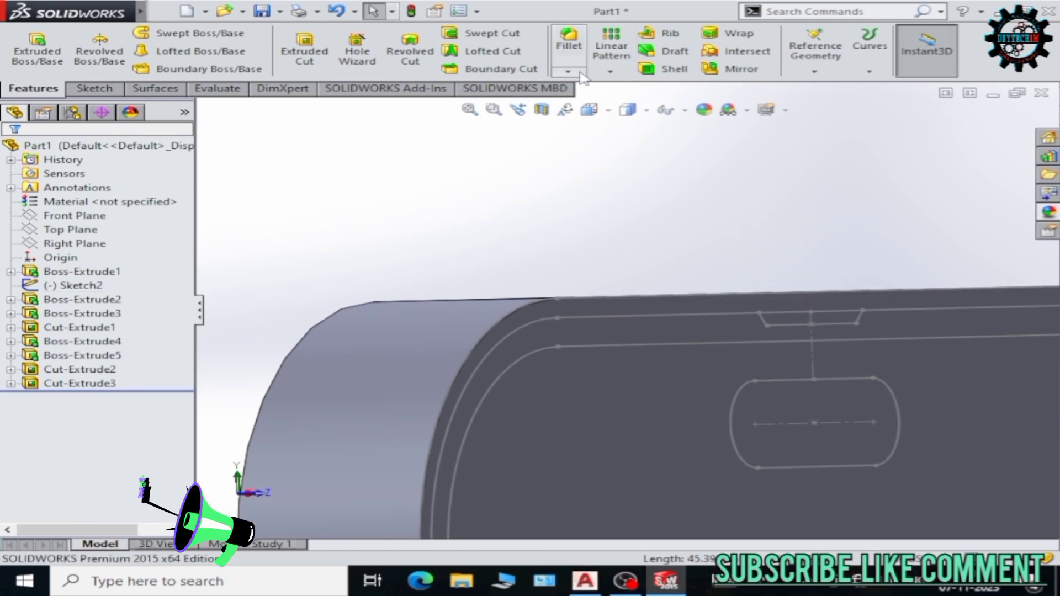
left_click(580, 72)
left_click(611, 92)
scroll(595, 216, "up", 3)
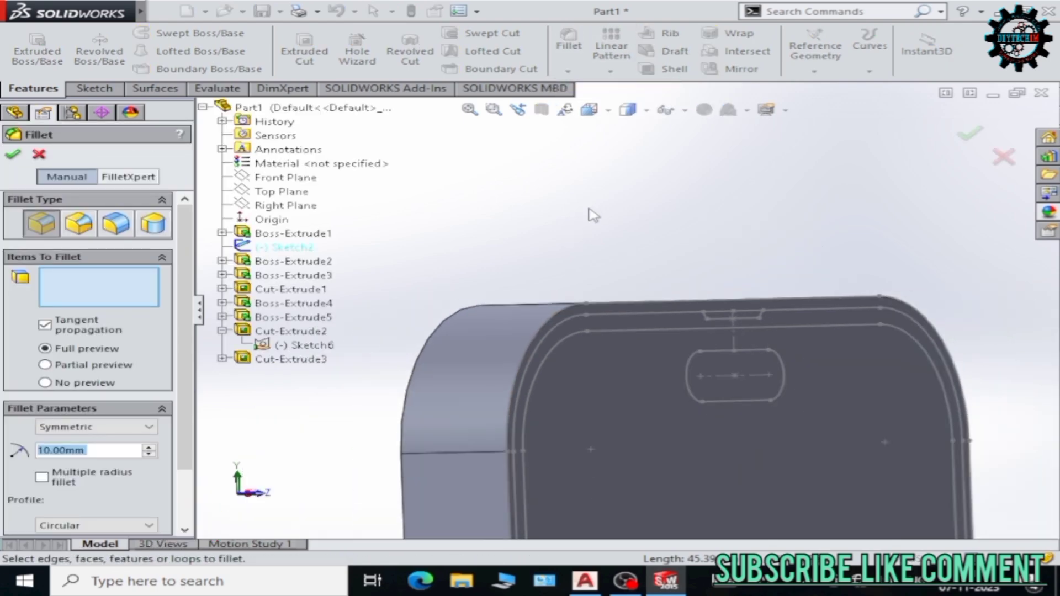
scroll(595, 215, "up", 2)
middle_click_drag(595, 215, 613, 250)
scroll(754, 300, "down", 3)
left_click(743, 301)
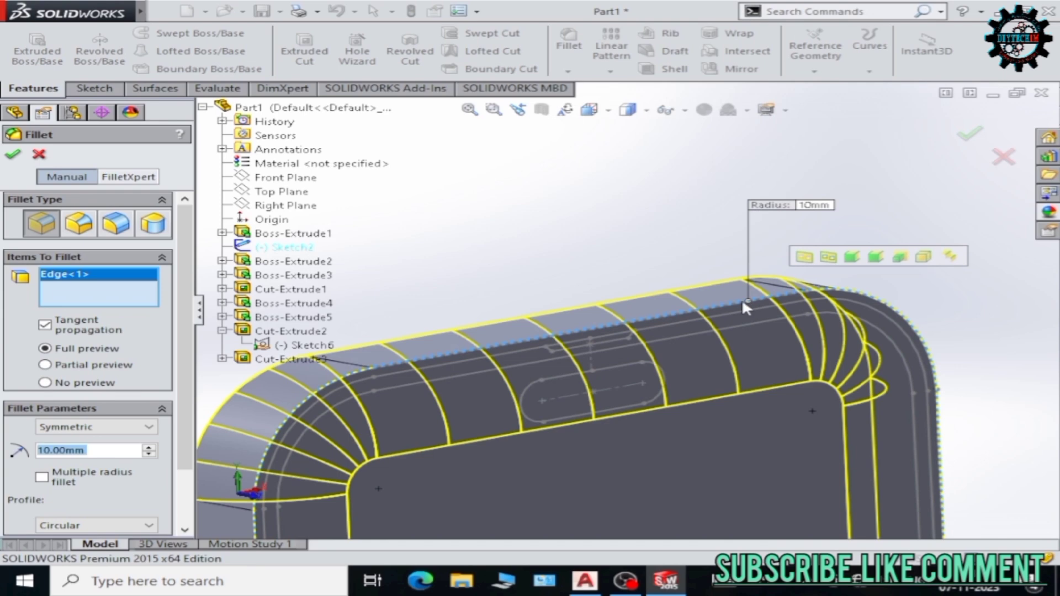
type("0")
type("5")
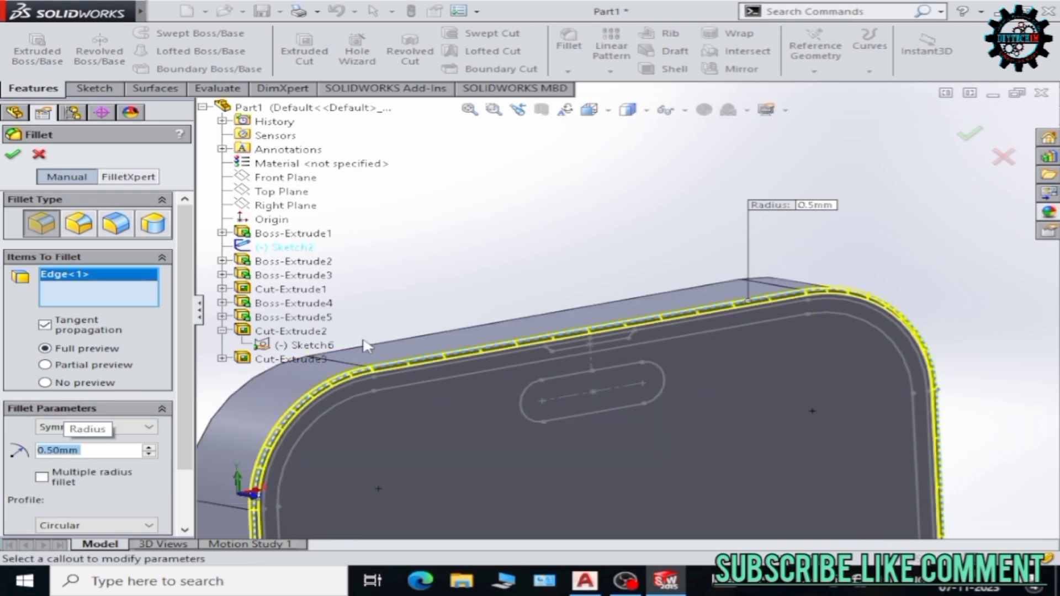
key("Return")
Orbit the phone to inspect the fillet, ending on its flat back side.
scroll(542, 355, "up", 3)
scroll(595, 200, "down", 3)
scroll(799, 298, "down", 2)
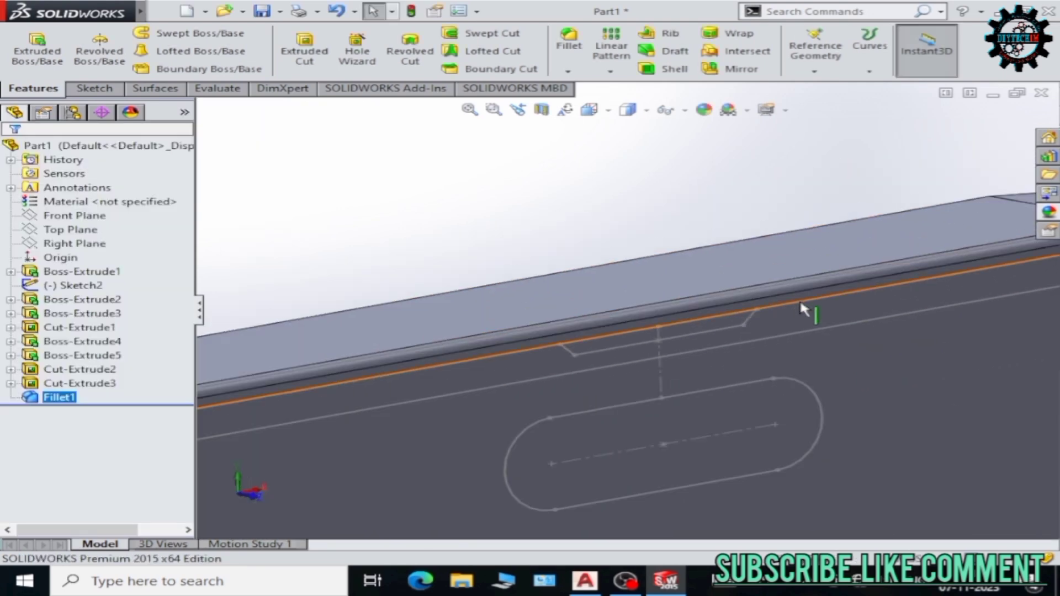
scroll(683, 330, "up", 5)
scroll(683, 330, "down", 4)
scroll(313, 342, "up", 1)
middle_click_drag(312, 342, 254, 326)
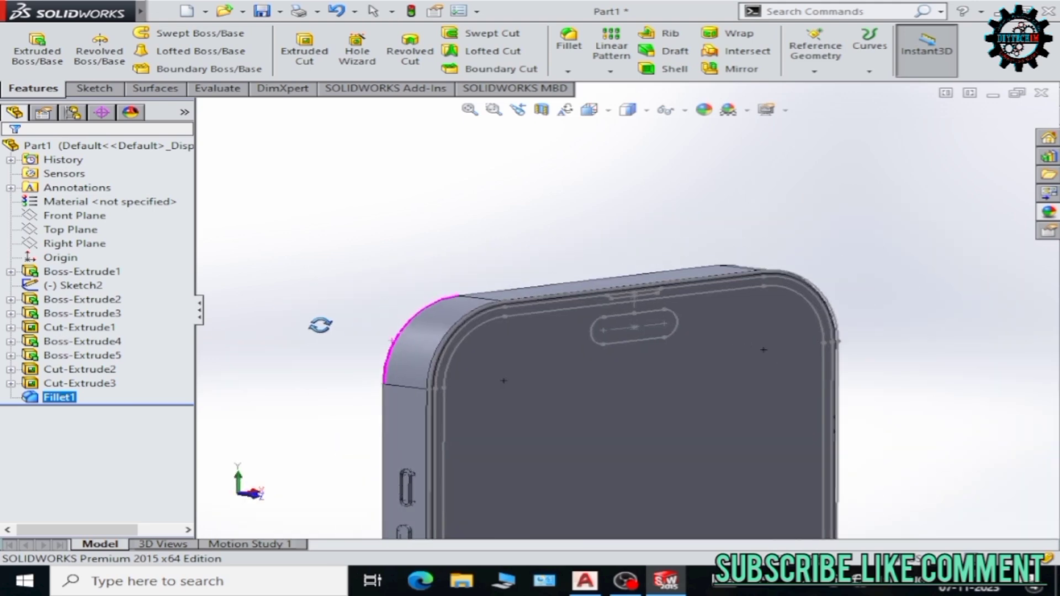
scroll(424, 350, "up", 3)
scroll(697, 315, "down", 5)
scroll(697, 315, "up", 4)
mouse_move(950, 358)
middle_mouse_down()
mouse_move(655, 362)
mouse_move(608, 395)
mouse_move(633, 395)
mouse_move(634, 338)
mouse_move(700, 423)
middle_mouse_up()
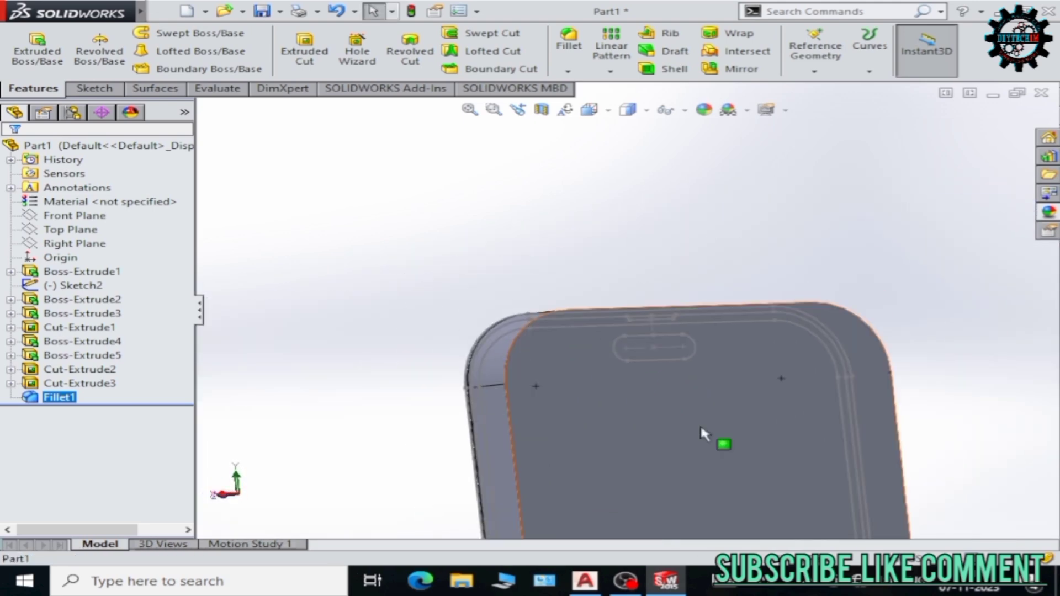
Start a sketch on the phone's back and draw a centre rectangle near the top-left.
left_click(700, 423)
left_click(804, 389)
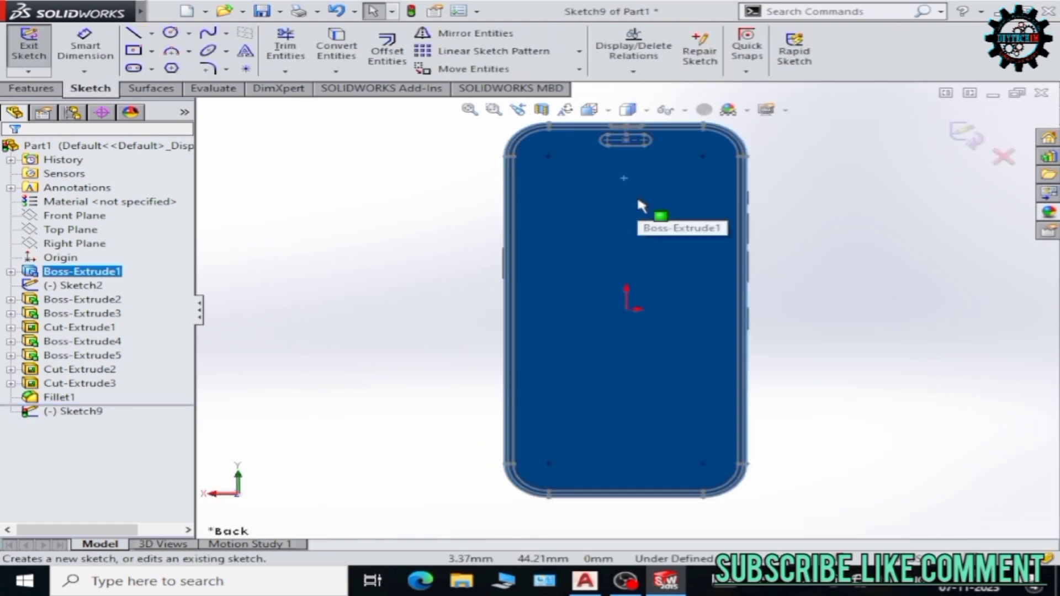
scroll(578, 230, "down", 2)
scroll(574, 241, "down", 3)
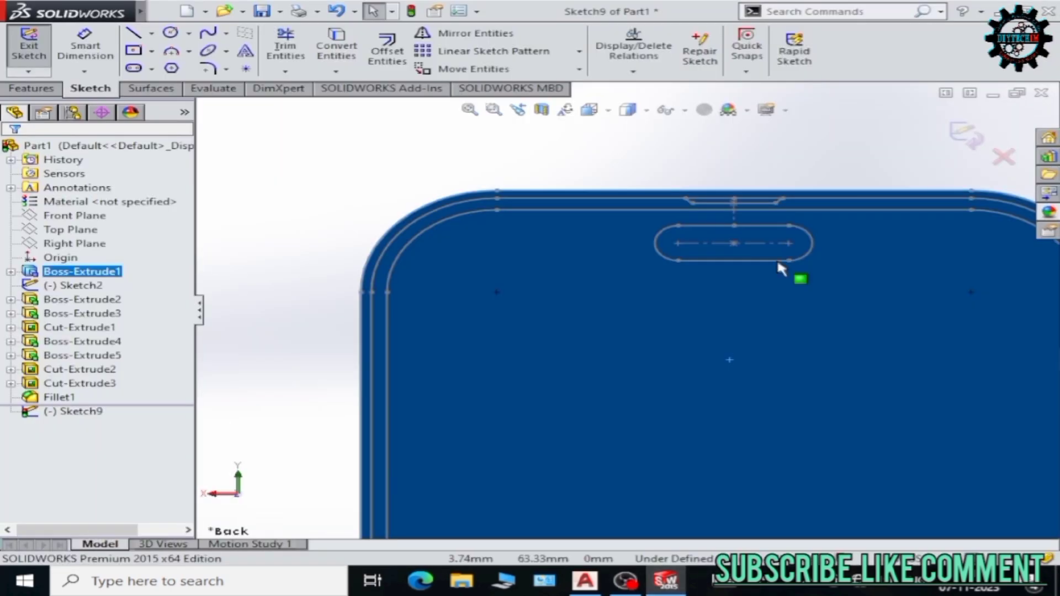
scroll(495, 223, "down", 2)
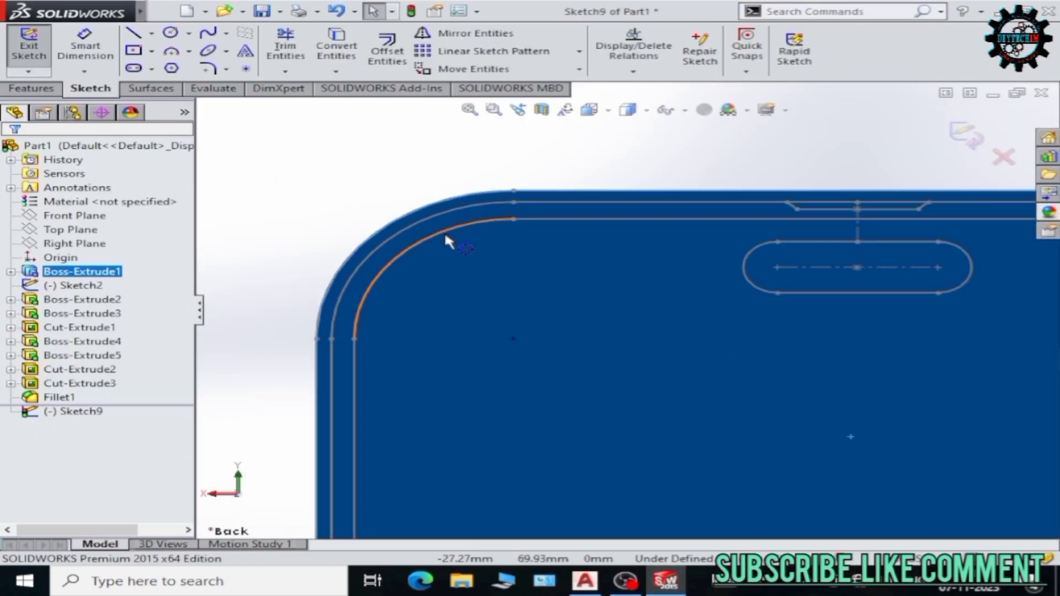
scroll(412, 319, "up", 1)
scroll(670, 240, "down", 1)
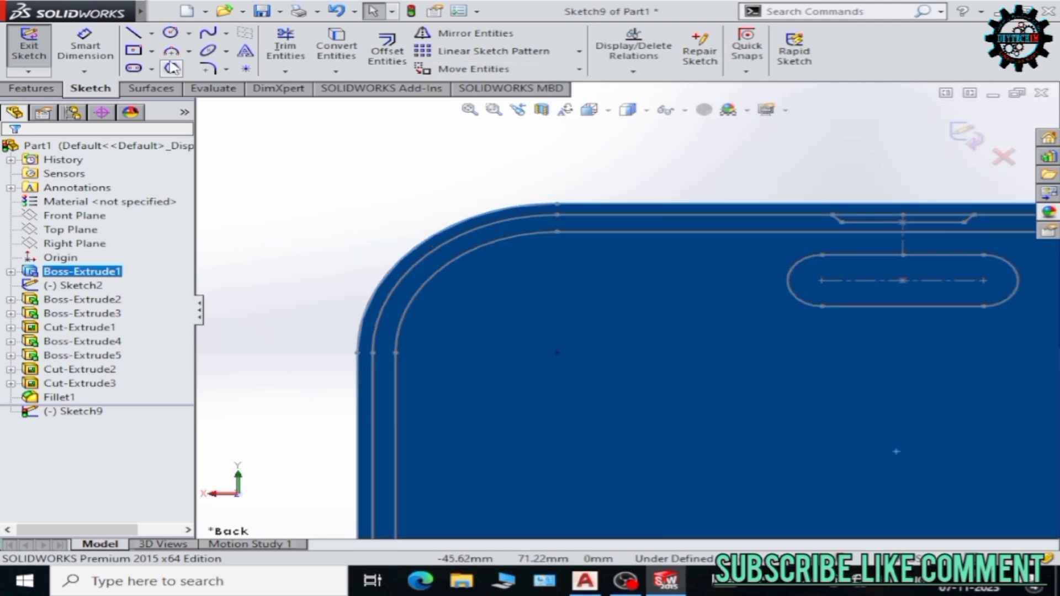
left_click(138, 50)
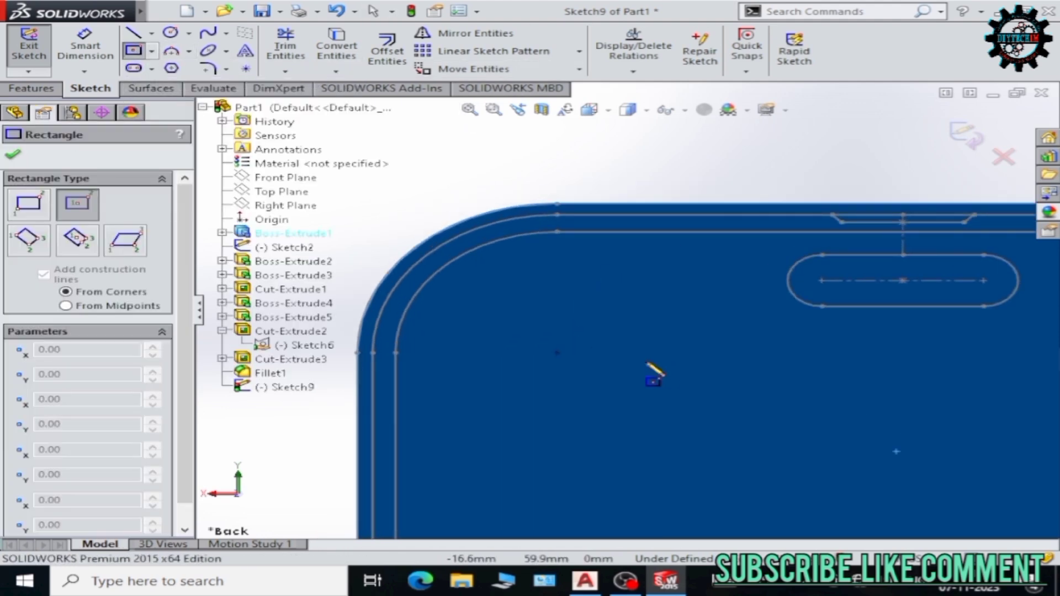
left_click(562, 308)
scroll(607, 348, "up", 2)
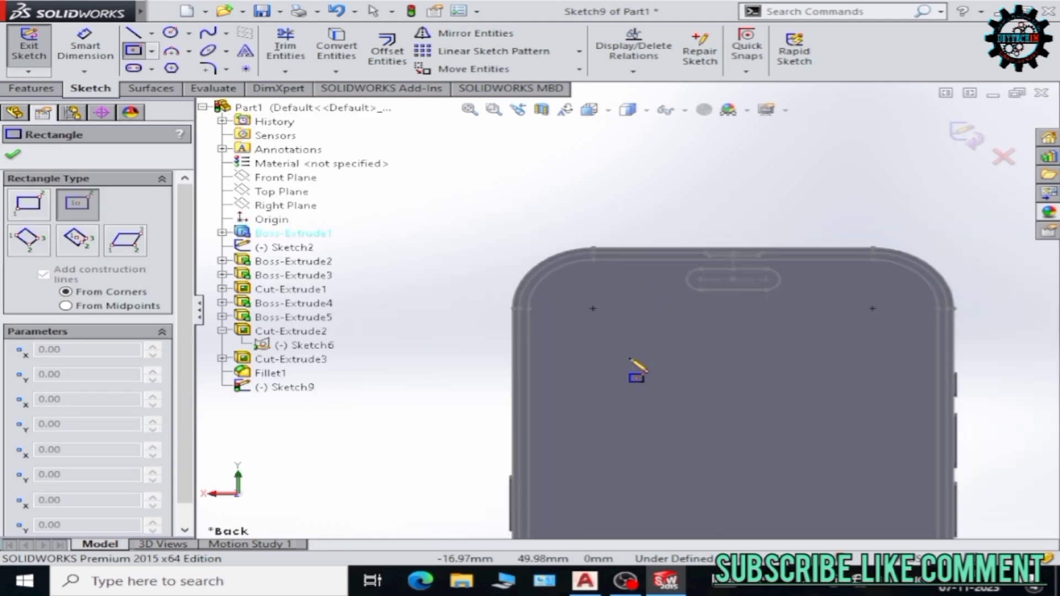
left_click(629, 357)
left_click(710, 409)
Dimension the rectangle 38.24 mm tall and 36.71 mm wide.
left_click(85, 47)
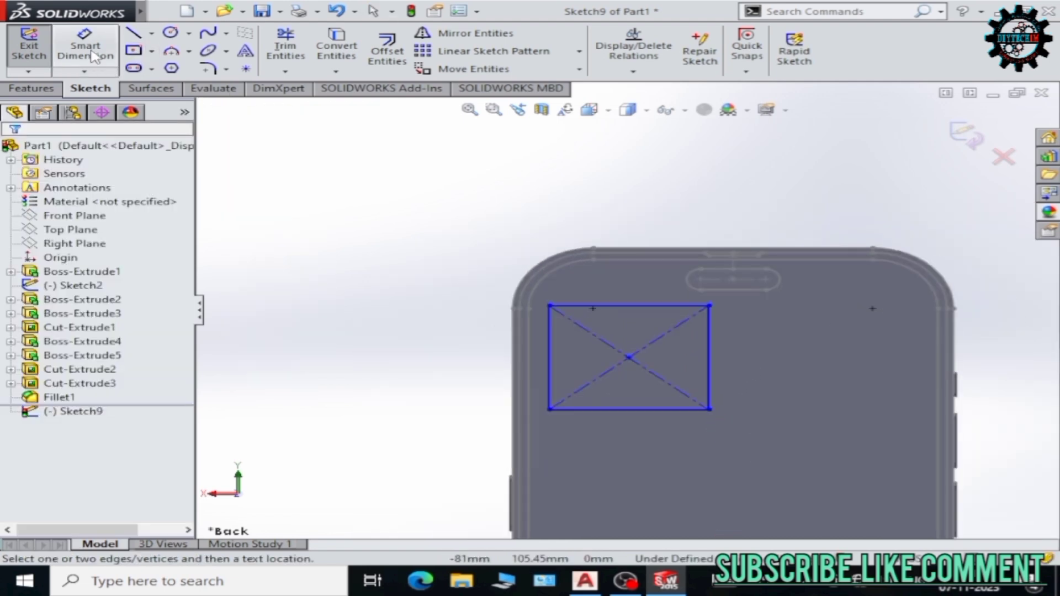
left_click(710, 345)
left_click(849, 425)
type("38.24")
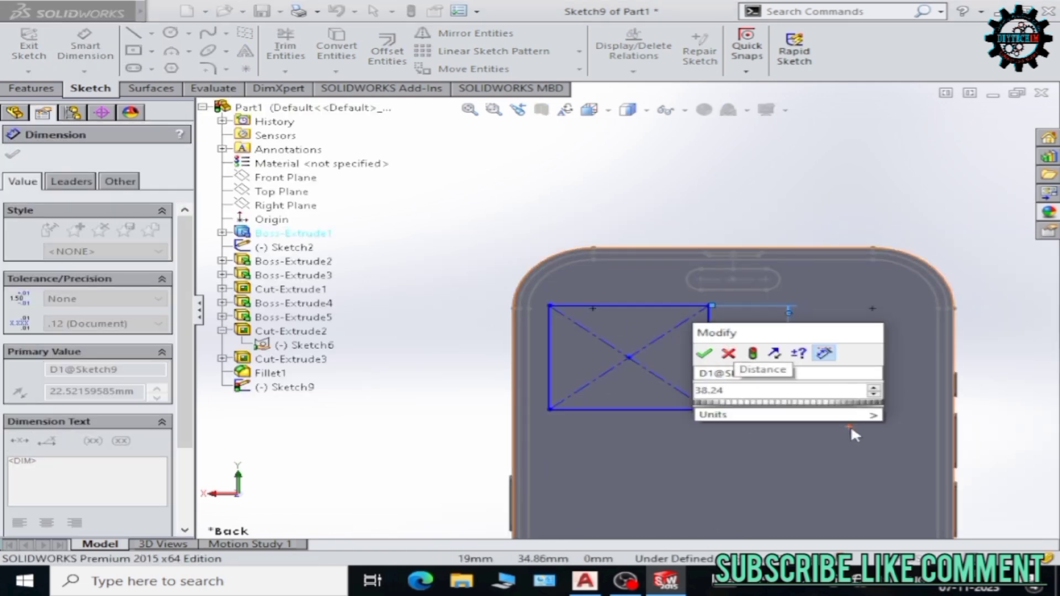
key("Return")
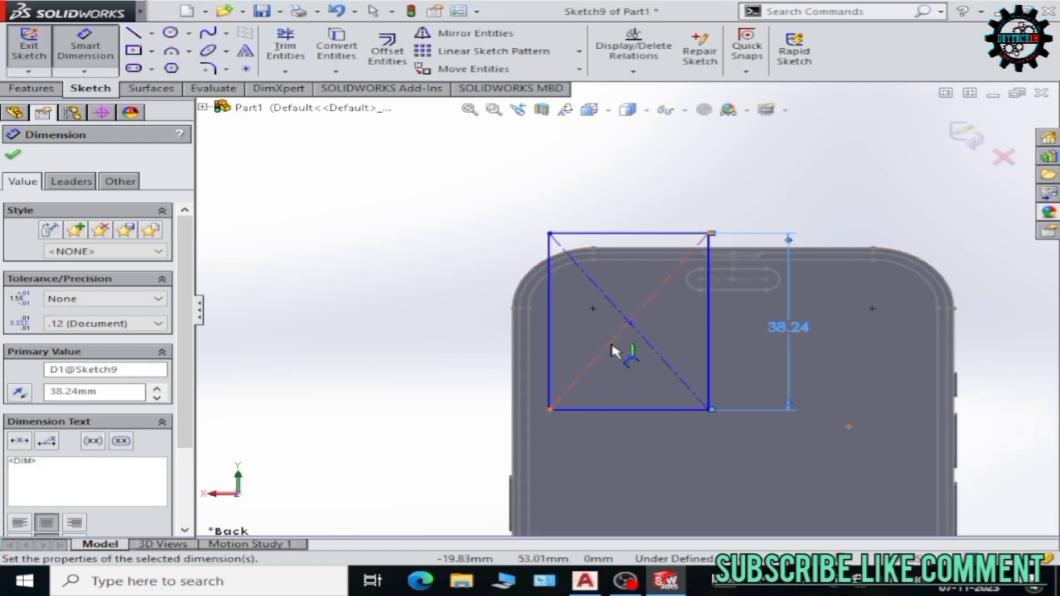
left_click(627, 234)
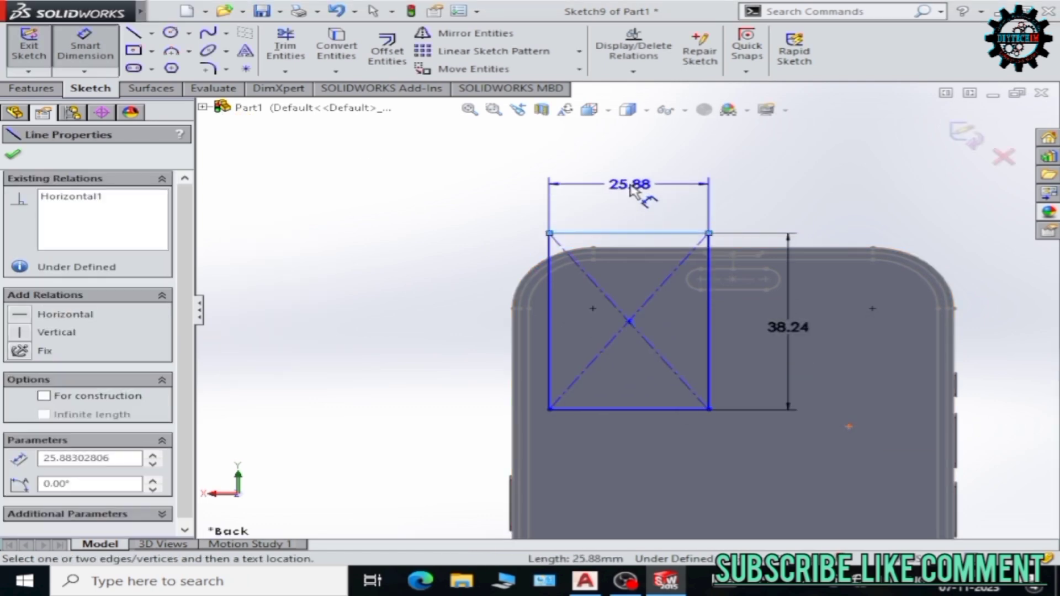
left_click(631, 188)
type("71")
key("Return")
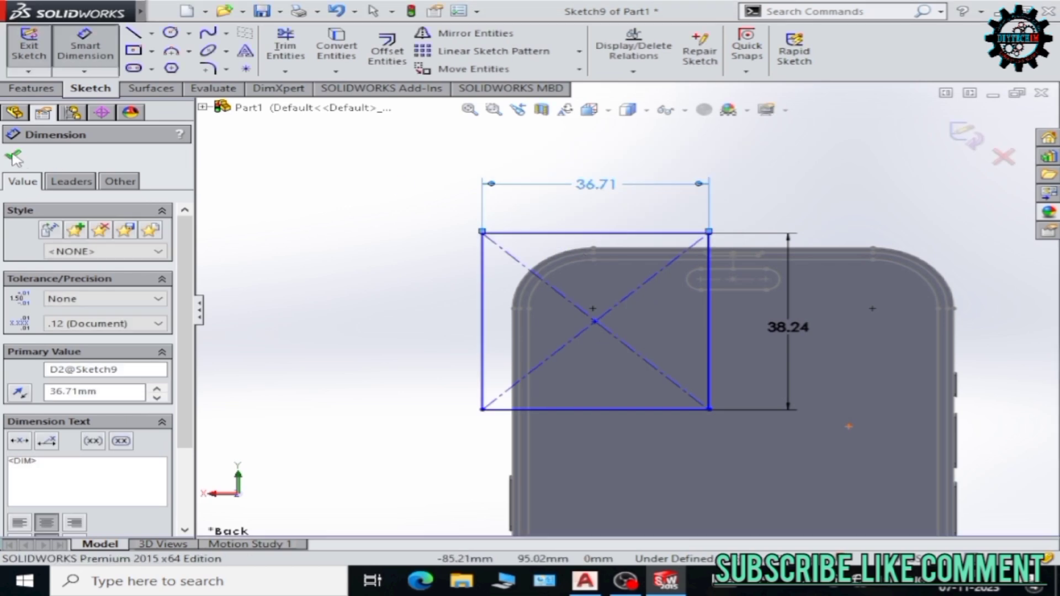
key("Escape")
Round the rectangle's top corners to R13.03 and trim the leftover construction stubs.
left_click(207, 68)
left_click(483, 233)
left_click(709, 233)
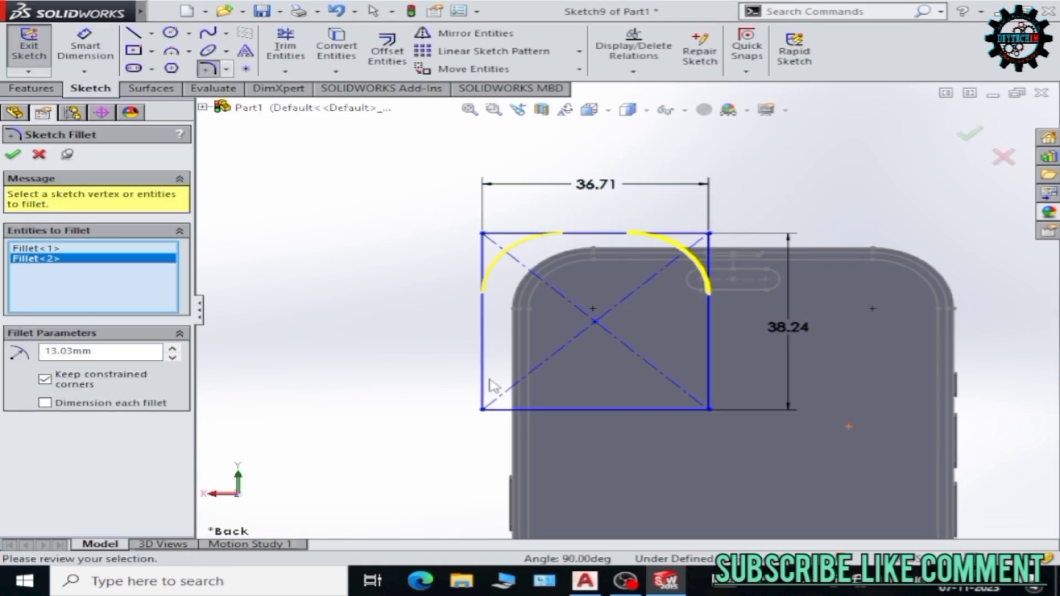
key("Return")
key("Escape")
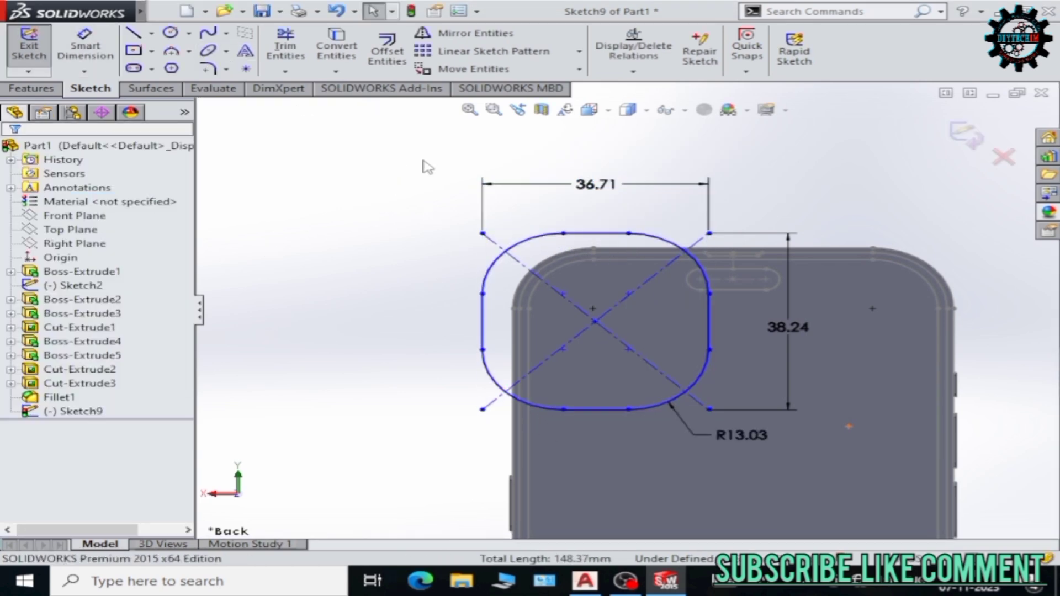
left_click(286, 47)
left_click(493, 242)
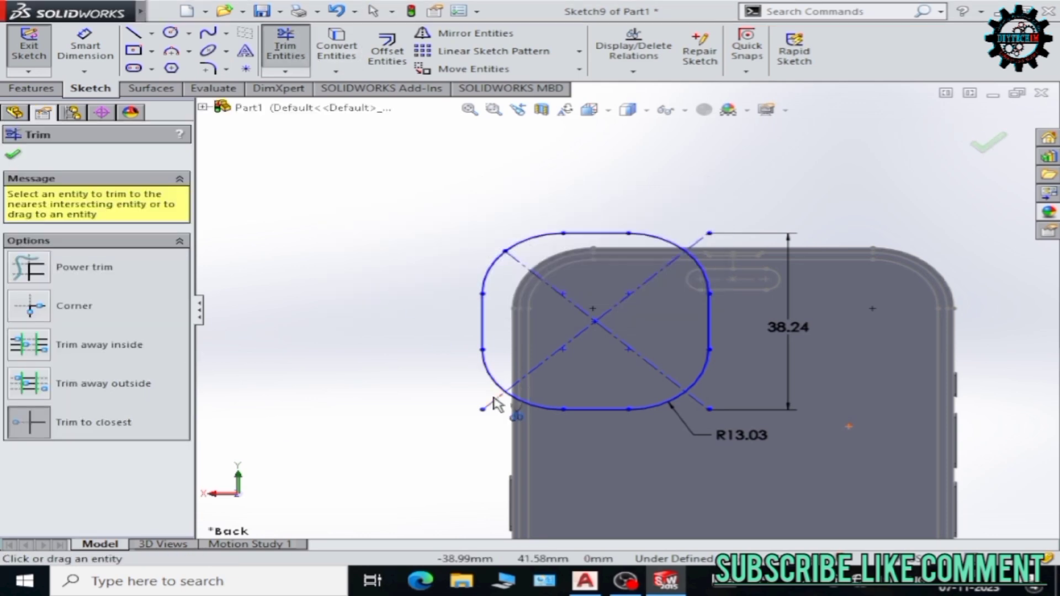
left_click(700, 241)
left_click(28, 267)
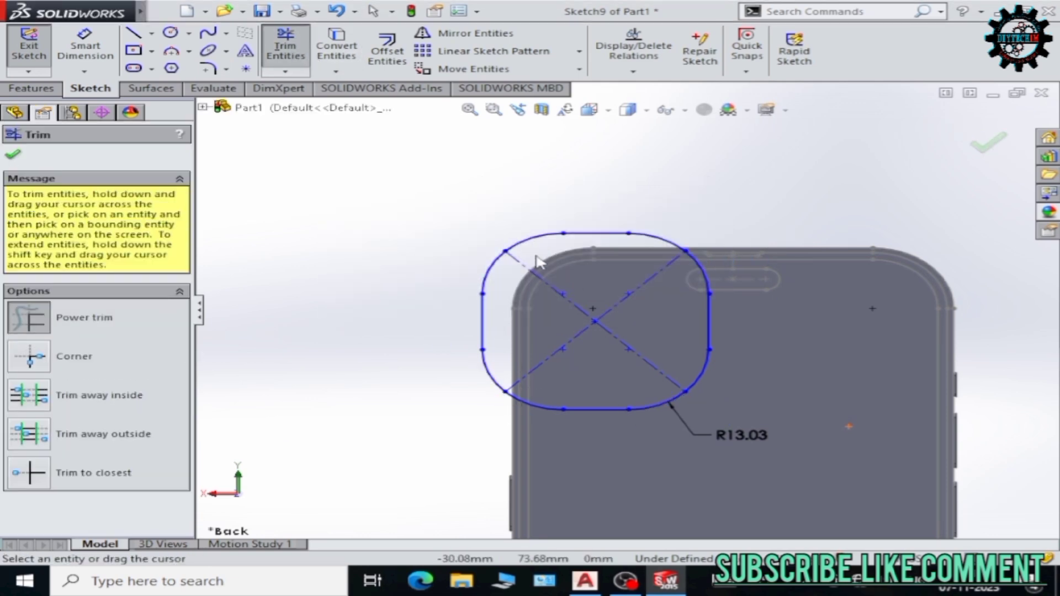
Move the rounded outline into the phone's top-left corner.
left_click(473, 68)
left_click_drag(433, 196, 800, 419)
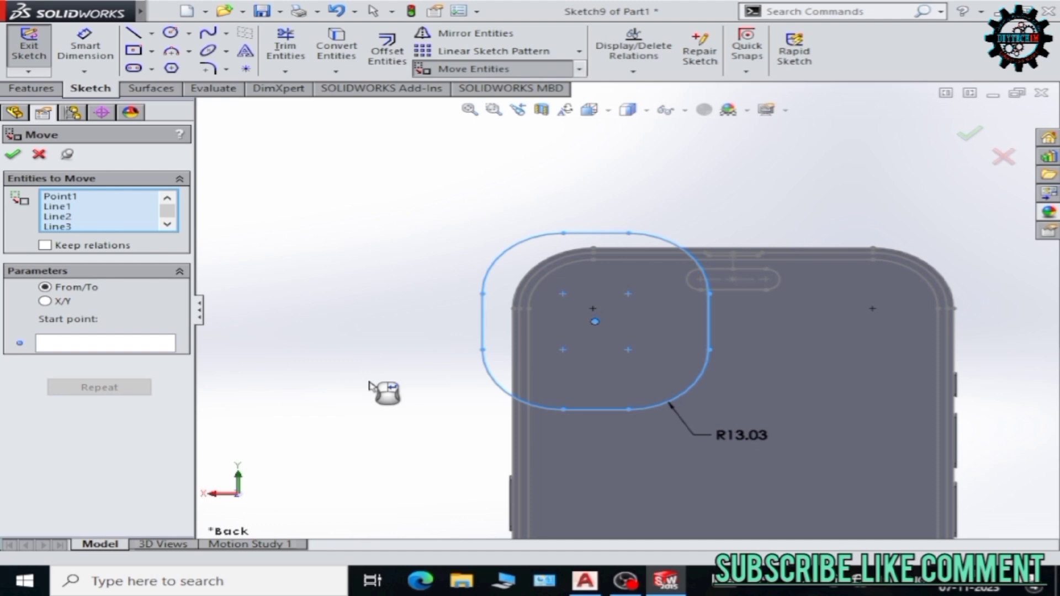
left_click(505, 250)
scroll(574, 276, "down", 5)
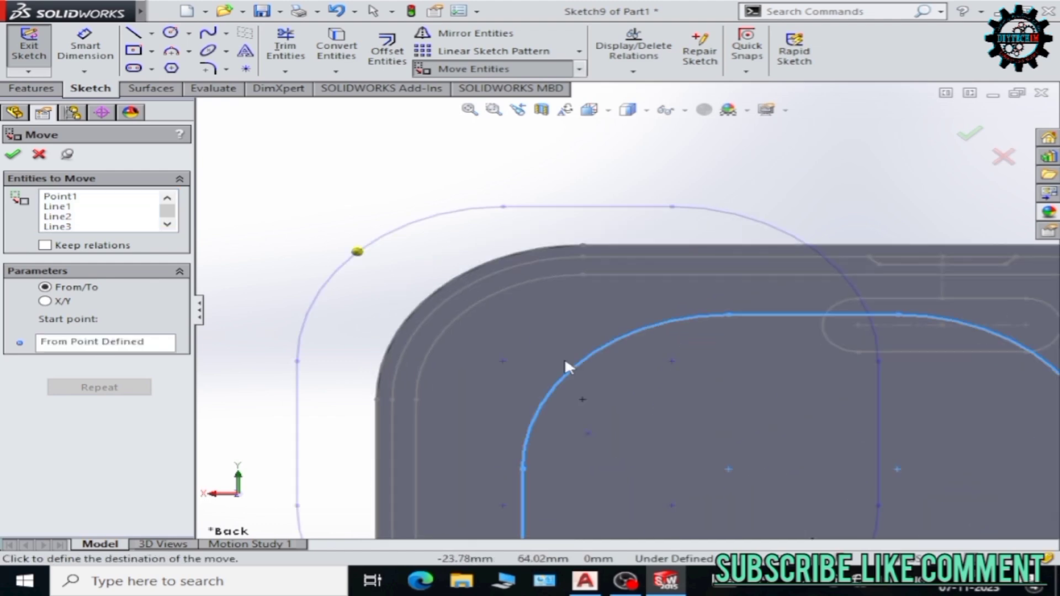
left_click(469, 320)
scroll(607, 359, "up", 5)
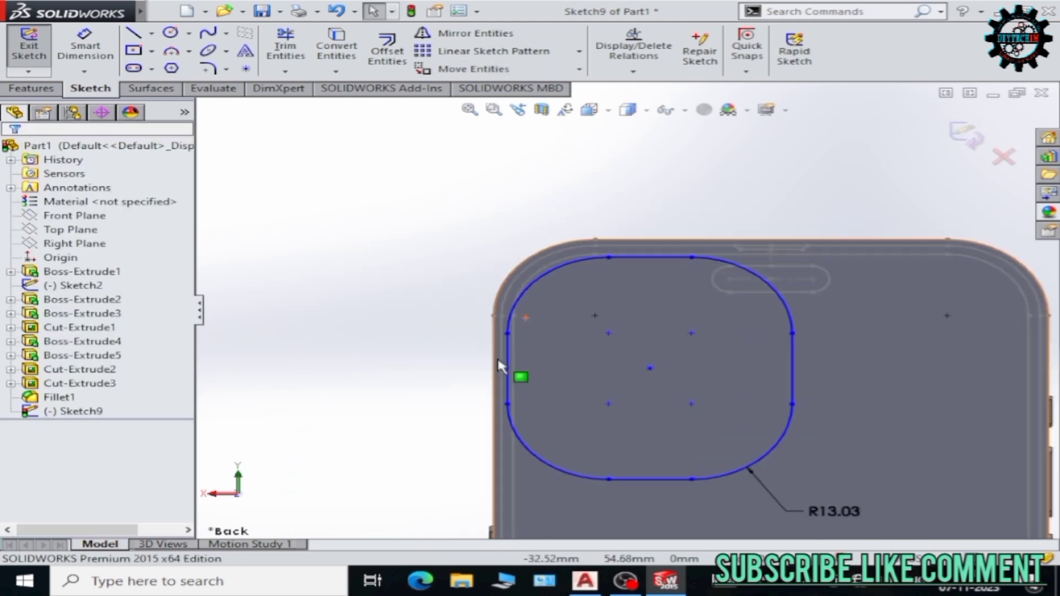
scroll(520, 371, "down", 3)
Dimension the outline 2.30 mm from the phone's left and top edges.
left_click(546, 326)
left_click(409, 328)
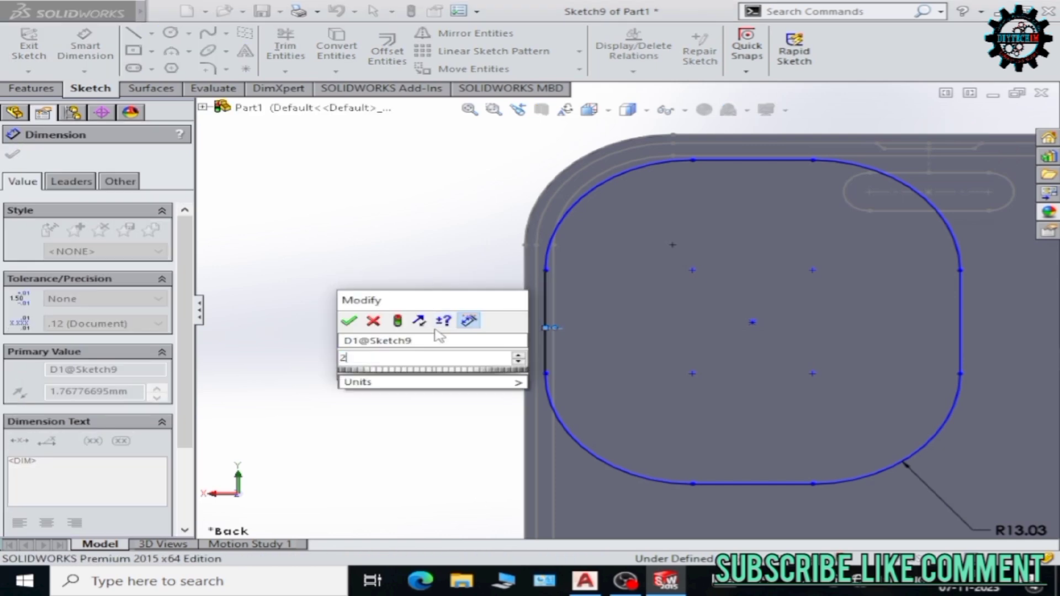
type("2.3")
key("Return")
left_click(13, 155)
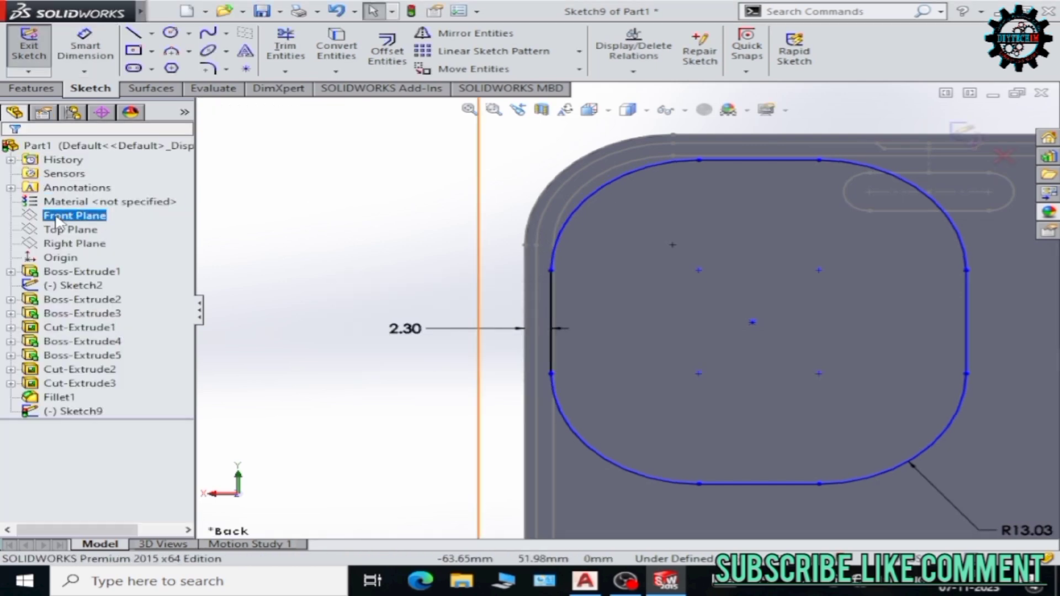
left_click(756, 160)
left_click(436, 158)
type("2.3")
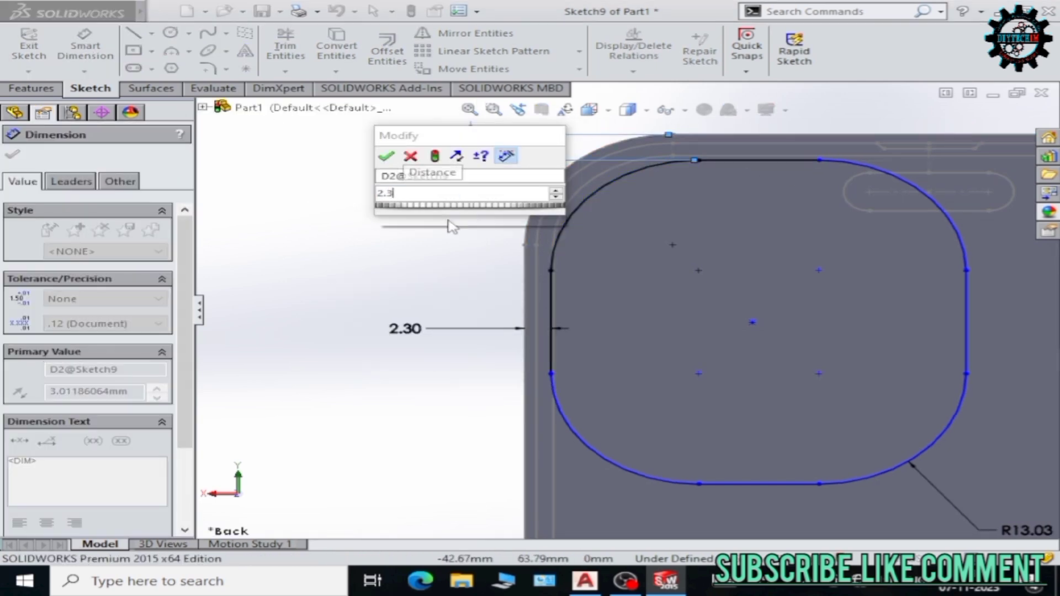
key("Return")
key("Escape")
scroll(674, 331, "up", 3)
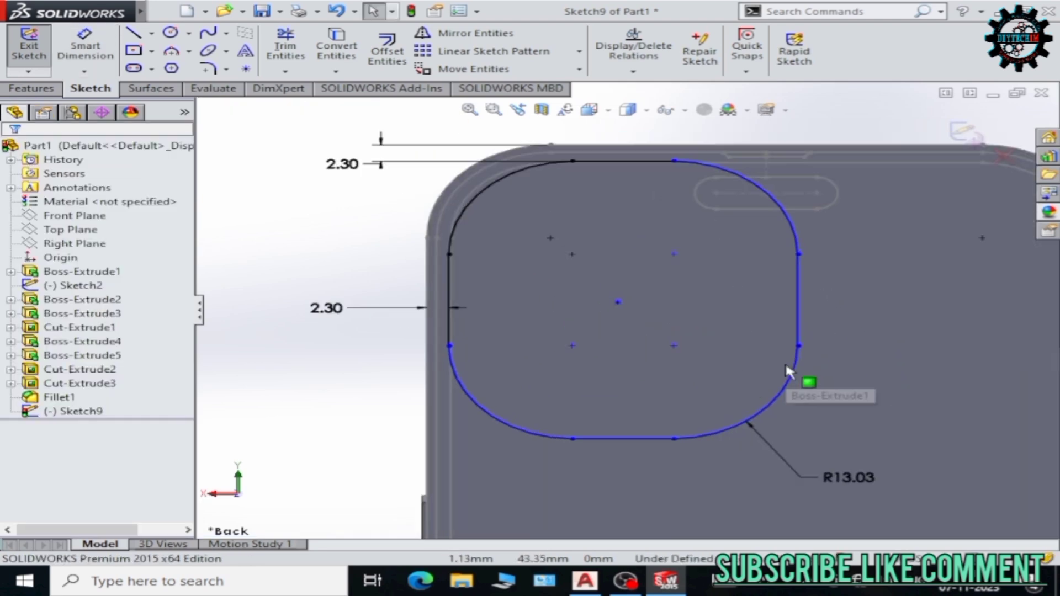
mouse_move(800, 381)
middle_mouse_down()
mouse_move(300, 269)
mouse_move(260, 270)
middle_mouse_up()
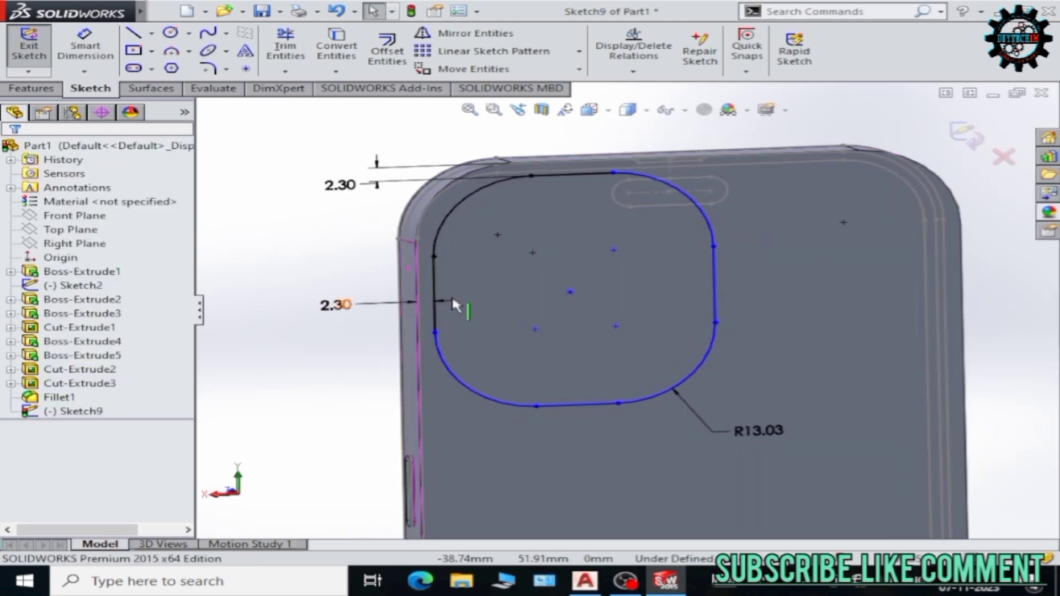
scroll(804, 308, "up", 2)
scroll(768, 291, "down", 1)
scroll(638, 331, "down", 2)
scroll(620, 309, "down", 2)
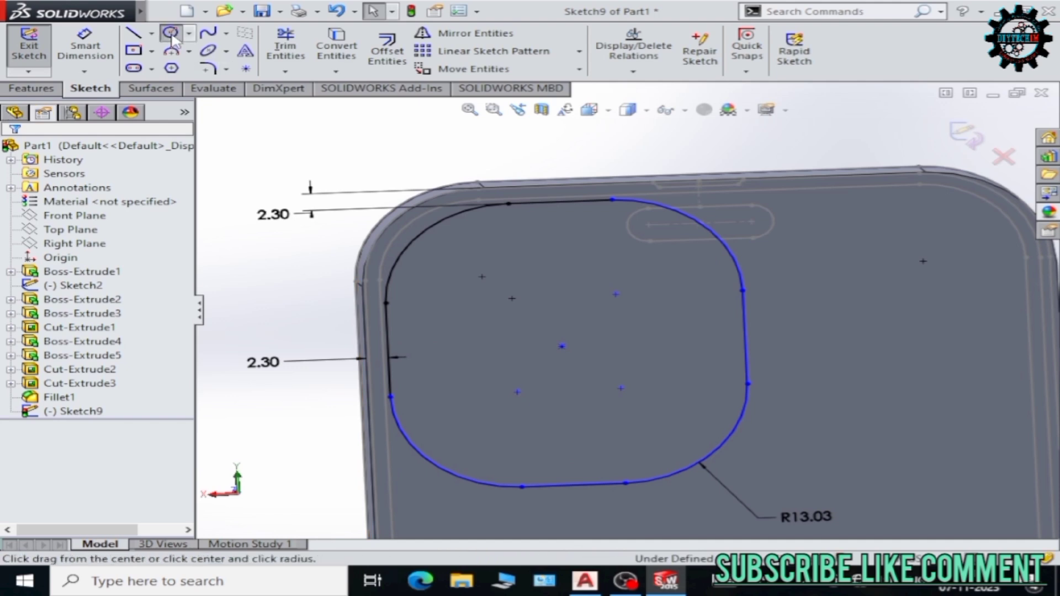
Draw a Ø14 lens circle in the bump and offset an inner circle 2 mm.
left_click(170, 33)
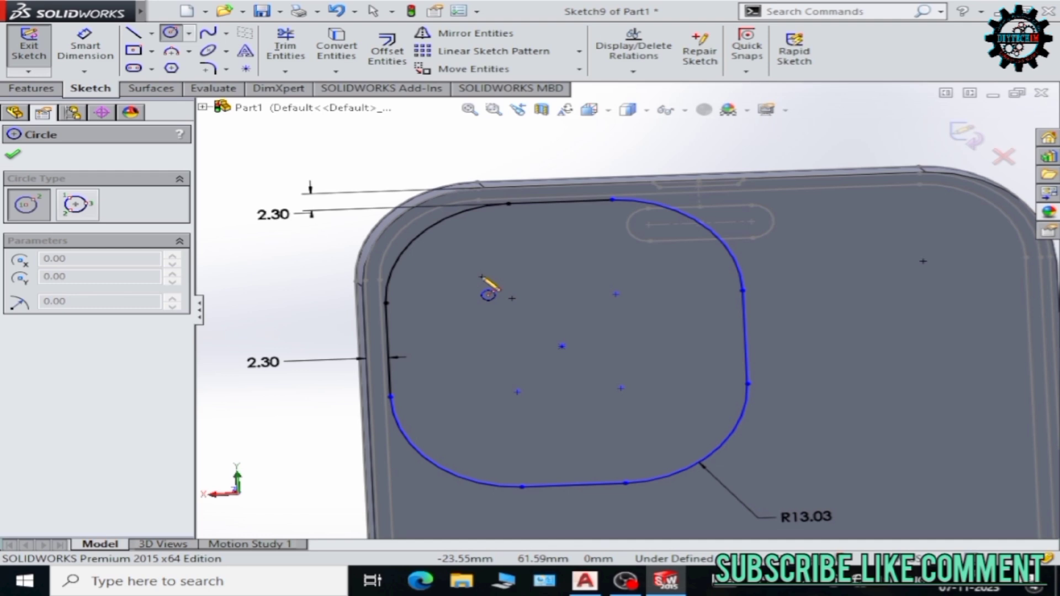
left_click_drag(483, 274, 535, 275)
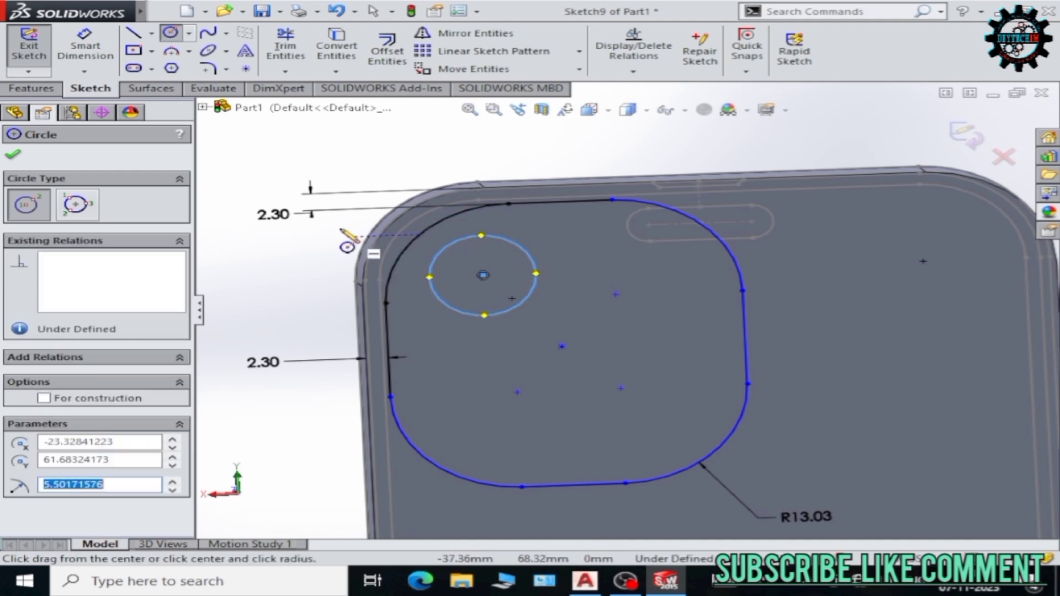
key("Escape")
left_click(85, 47)
left_click(534, 289)
left_click(284, 283)
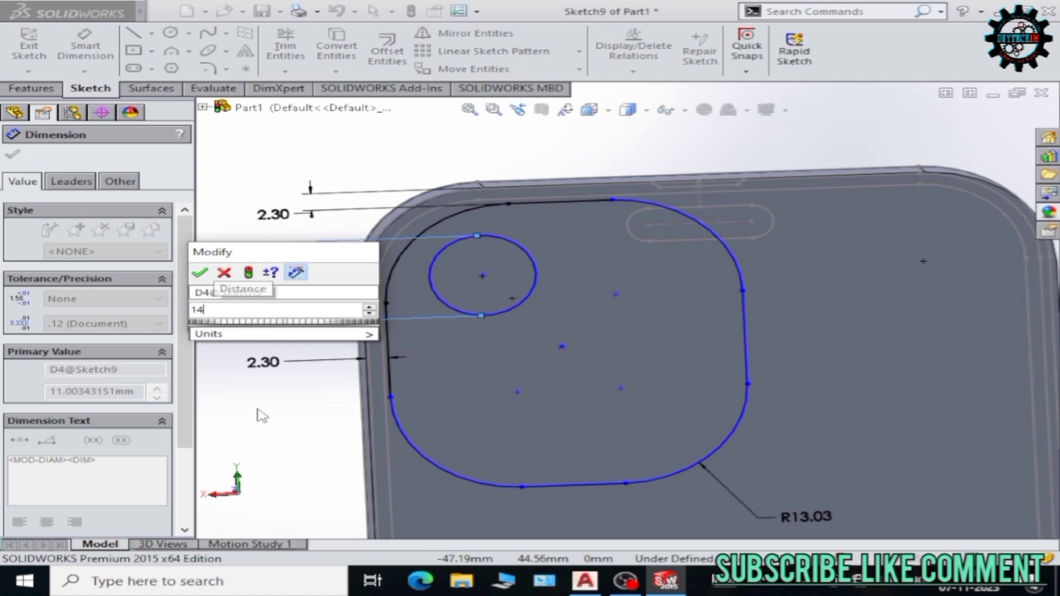
type("14")
key("Return")
key("Escape")
left_click(394, 68)
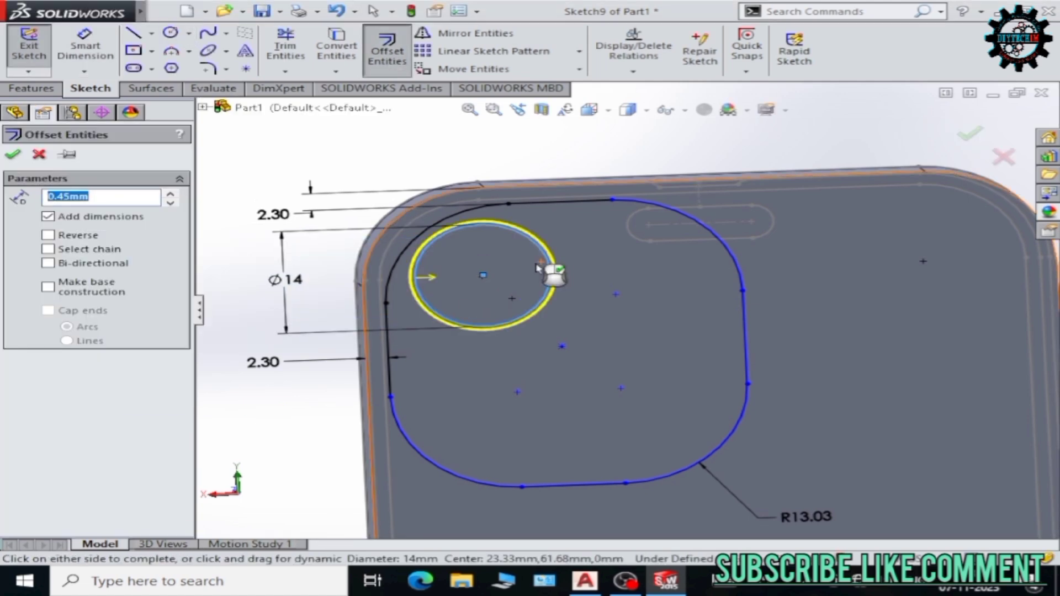
left_click(539, 279)
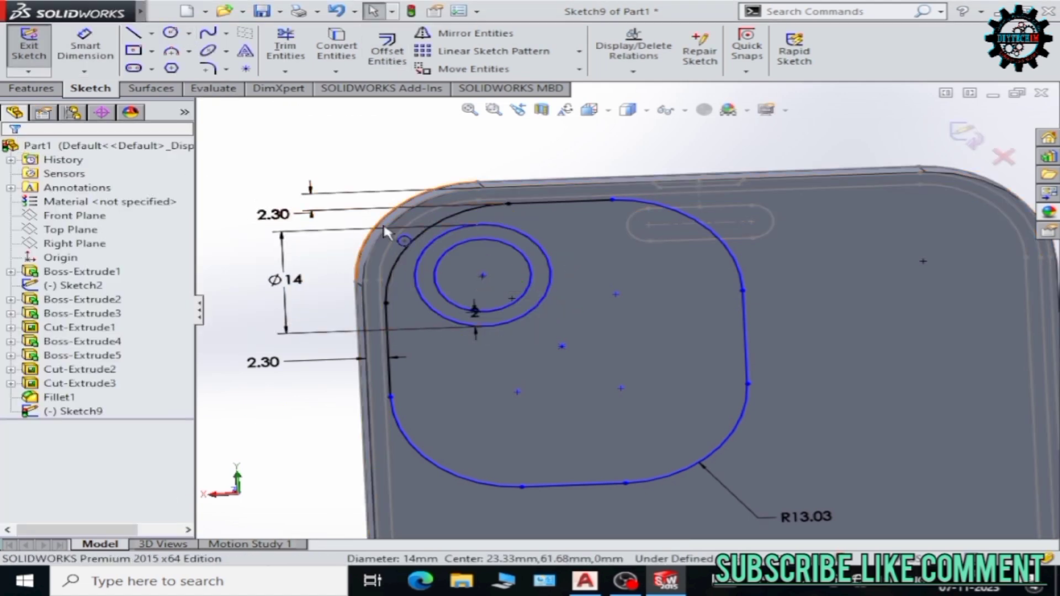
Draw a vertical centerline down from the circle's centre, dimensioned 11.82 mm.
left_click(152, 33)
left_click(165, 59)
left_click_drag(483, 274, 488, 397)
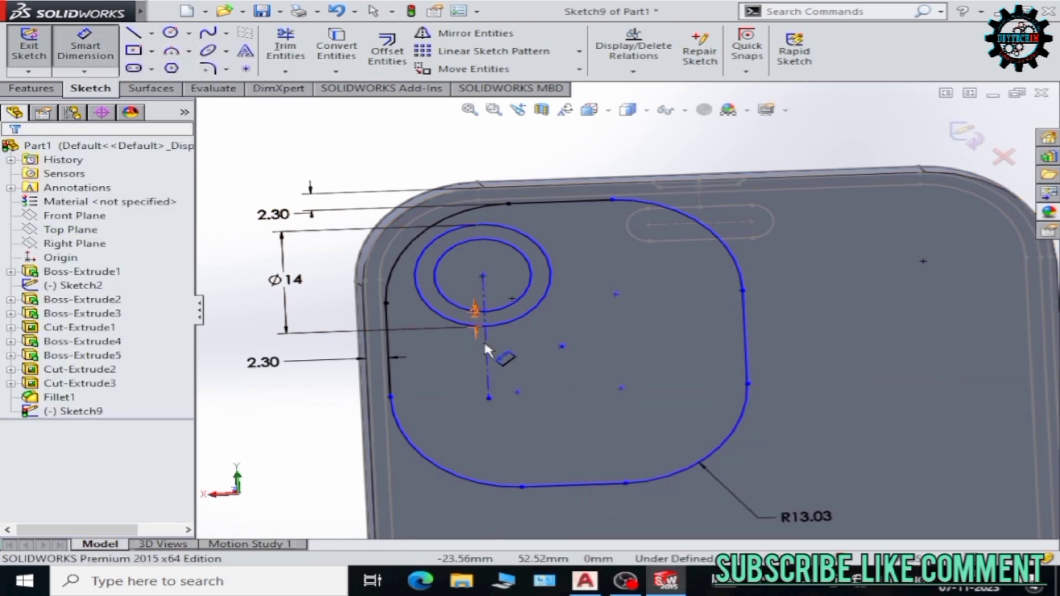
left_click(484, 346)
left_click(243, 345)
type("11.82")
key("Return")
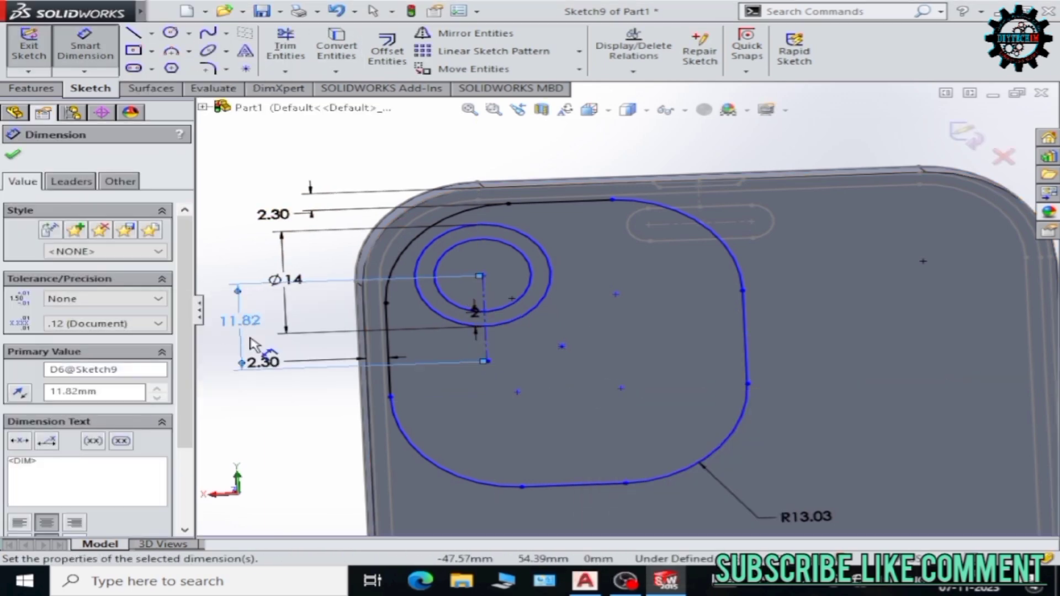
key("Escape")
Start copying both lens circles, using the circle centre as base point.
left_click(451, 249)
left_click(436, 228, "ctrl")
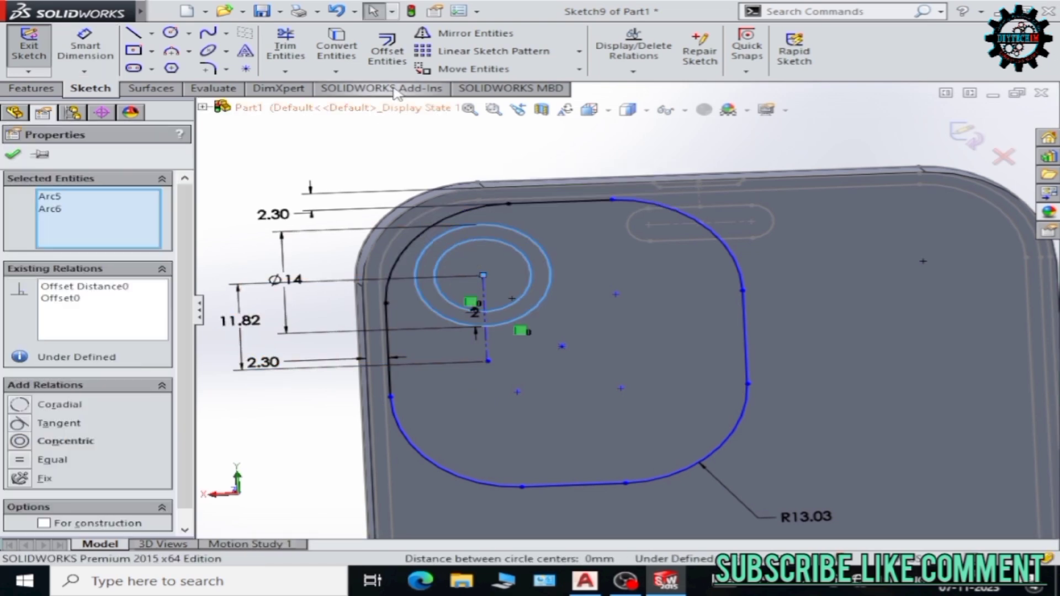
left_click(579, 68)
left_click(486, 102)
left_click(483, 275)
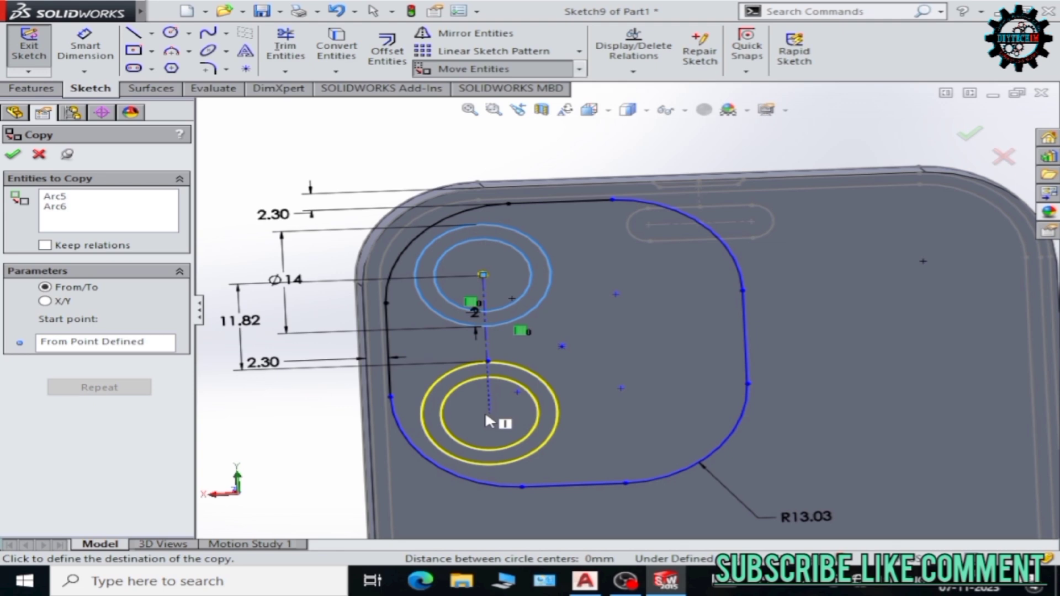
Change the camera sketch's centerline dimension from 11.82 to 16.70.
key("Escape")
double_click(240, 320)
type("16.7")
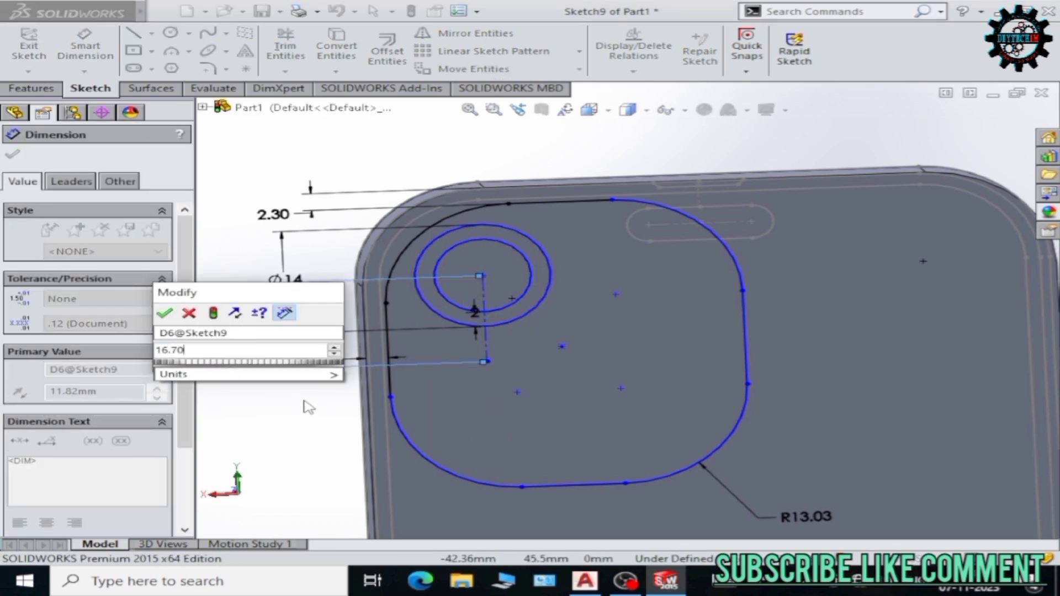
key("Return")
key("Escape")
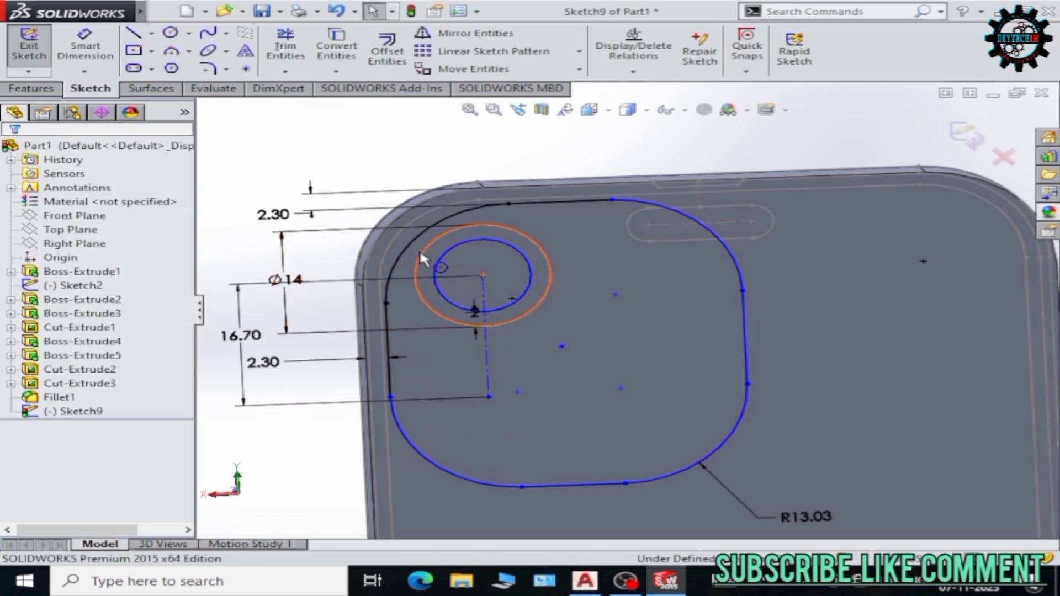
Copy the inner and outer Ø14 lens ring circles to a third lens position.
left_click(419, 249)
left_click(462, 244, "ctrl")
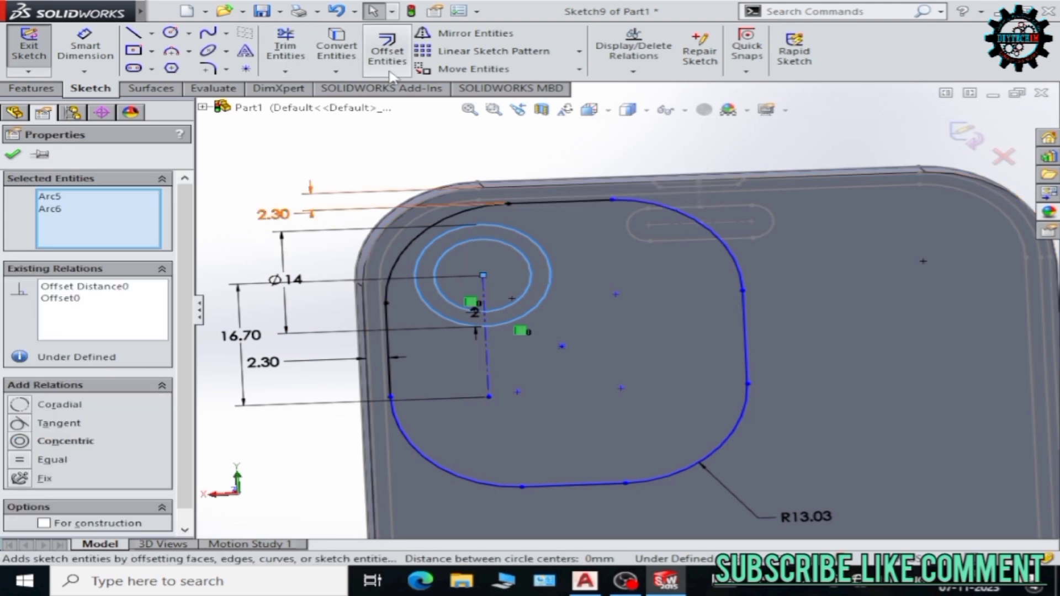
left_click(456, 75)
left_click(469, 104)
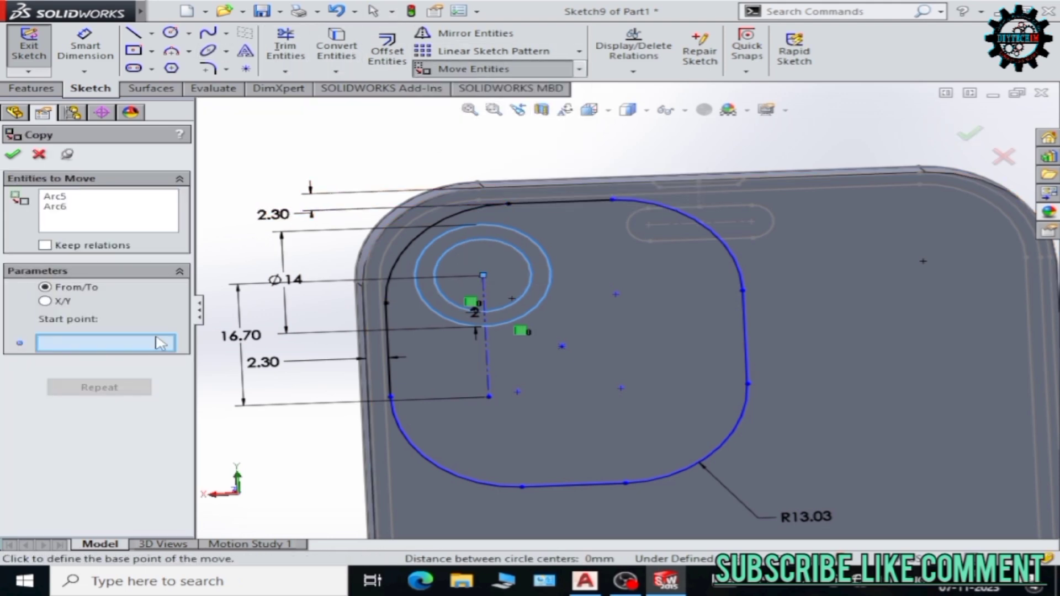
left_click(480, 274)
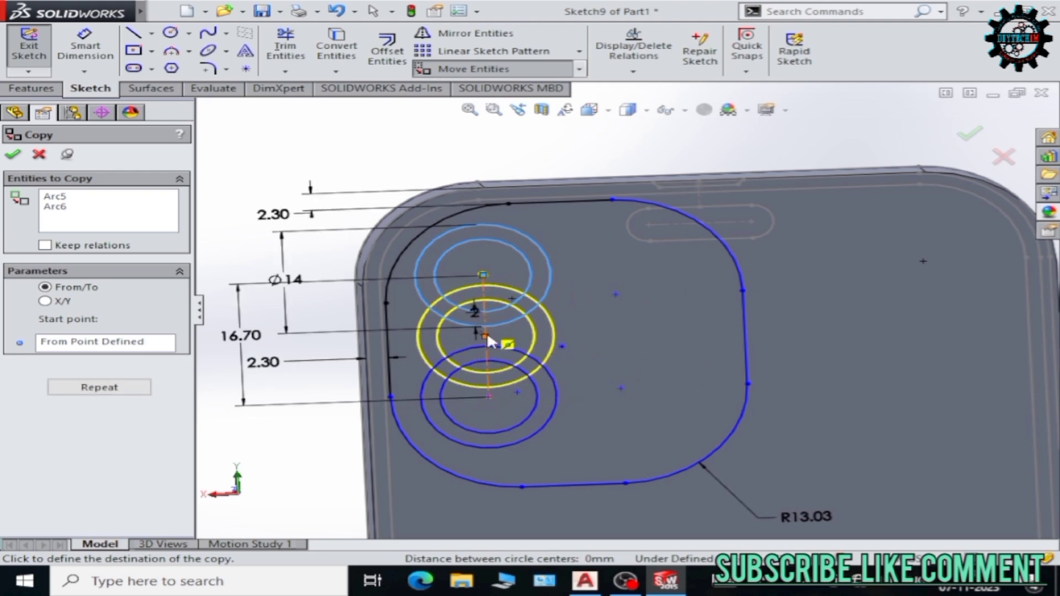
left_click(661, 333)
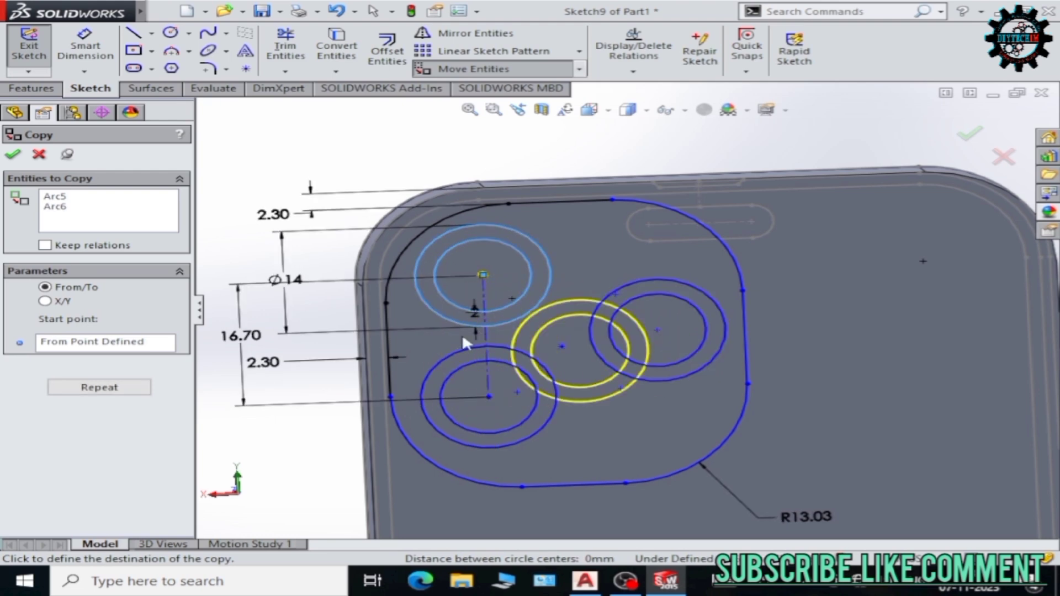
key("Escape")
Draw two small circles near the top and the lower right of the bump.
left_click(170, 32)
left_click_drag(653, 244, 679, 243)
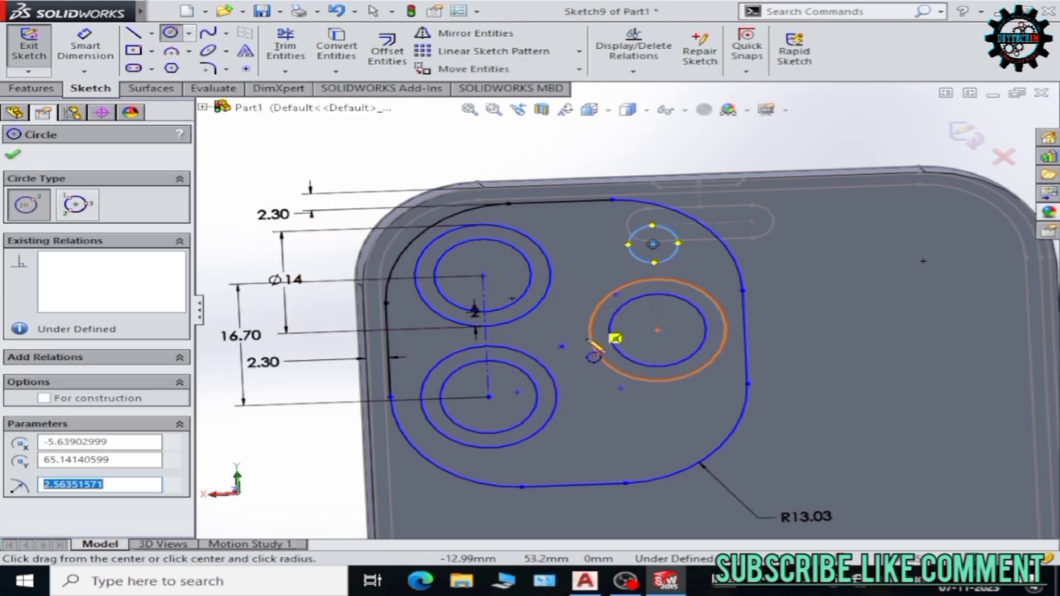
left_click_drag(663, 416, 675, 437)
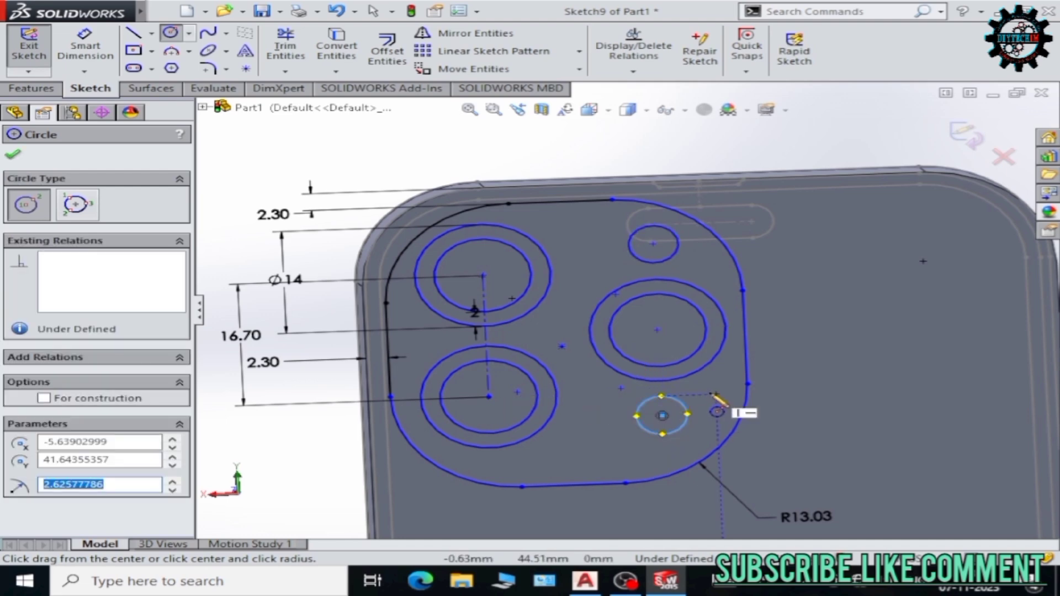
key("Escape")
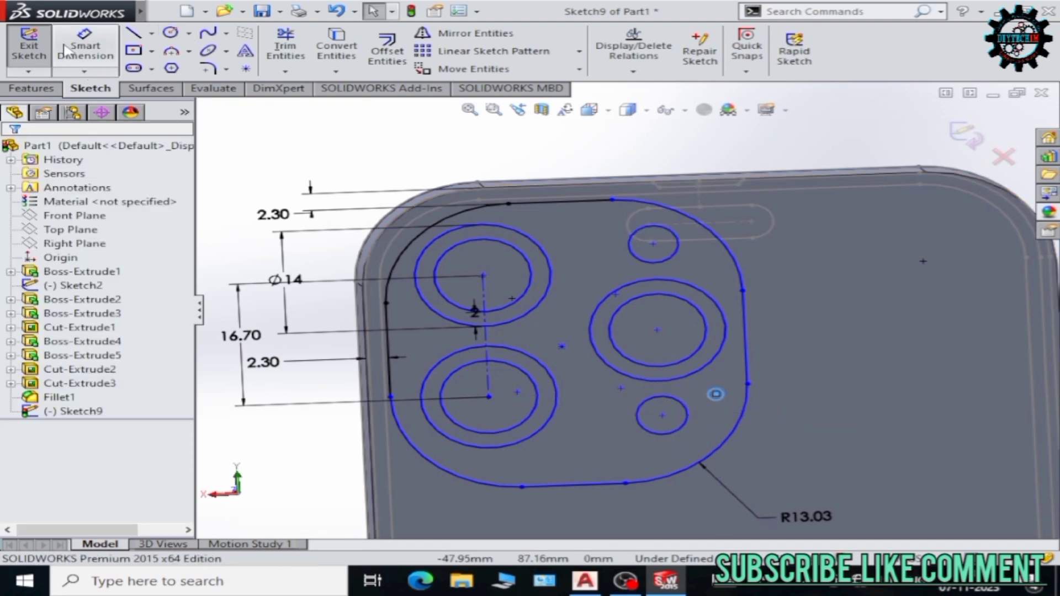
Dimension the upper and lower small circles to Ø5 each.
left_click(85, 49)
left_click(664, 225)
left_click(718, 149)
type("5")
key("Return")
left_click(664, 436)
left_click(602, 456)
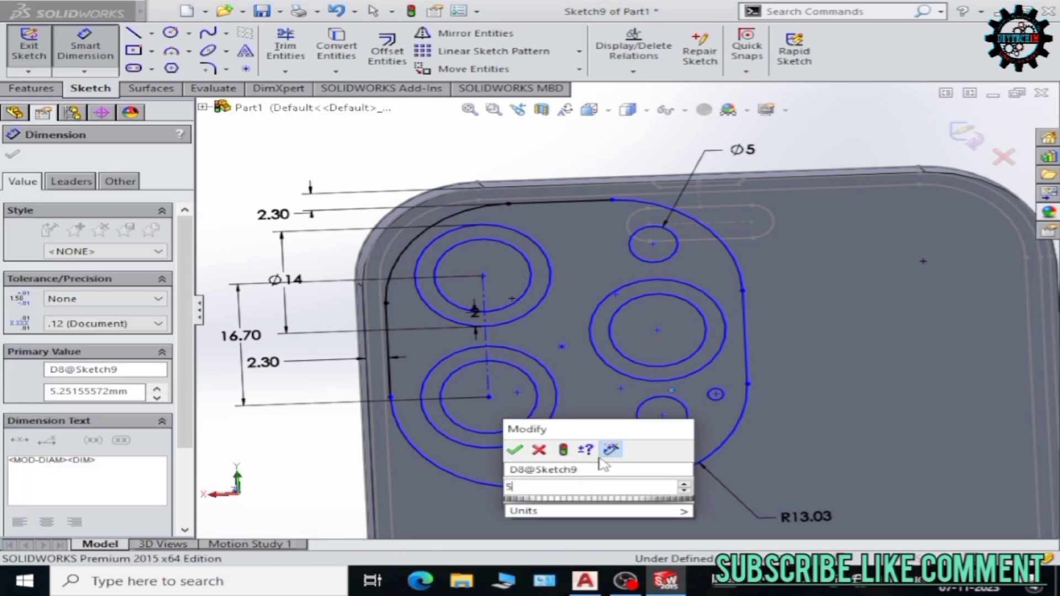
type("5")
key("Return")
left_click(715, 394)
Dimension the tiny circle to Ø1, then tilt the view to check the sketch.
left_click(806, 356)
type("1")
key("Return")
key("Escape")
scroll(461, 356, "up", 2)
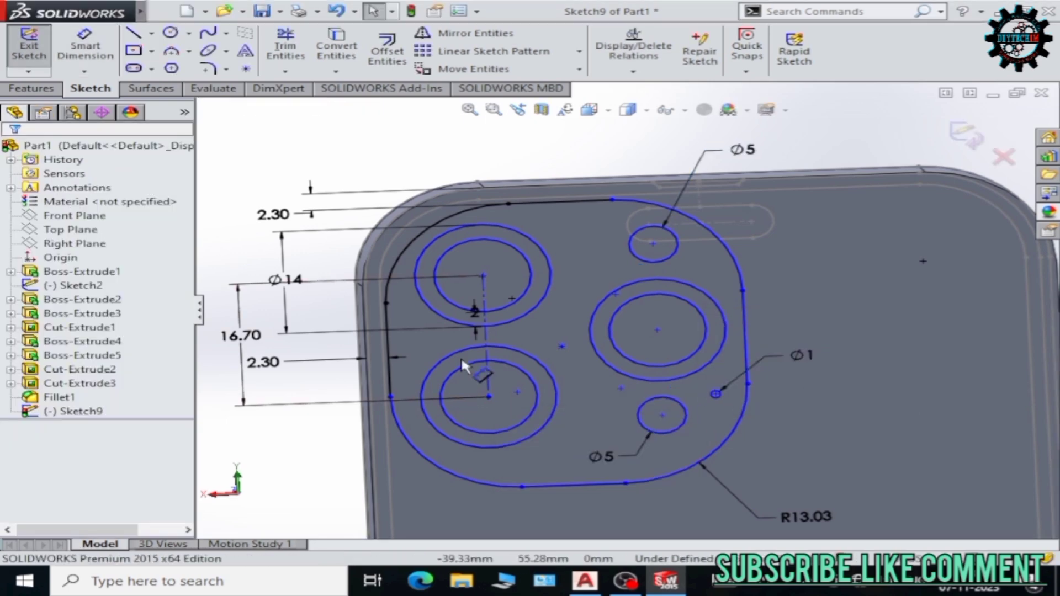
scroll(583, 359, "up", 2)
middle_click_drag(384, 404, 436, 402)
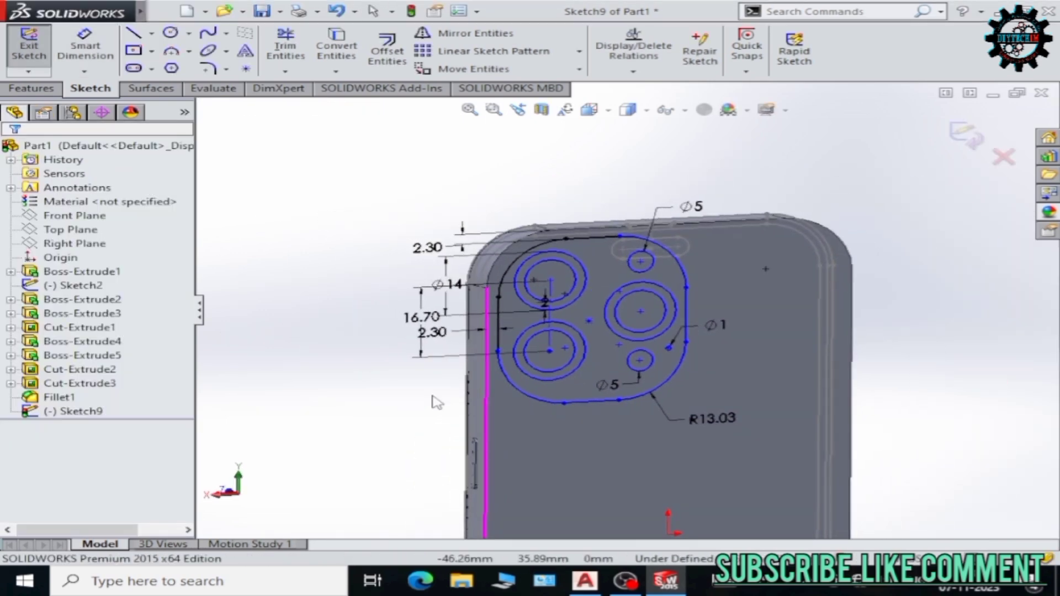
Extrude the three lens discs from the camera sketch 4.25mm.
left_click(41, 88)
left_click(37, 50)
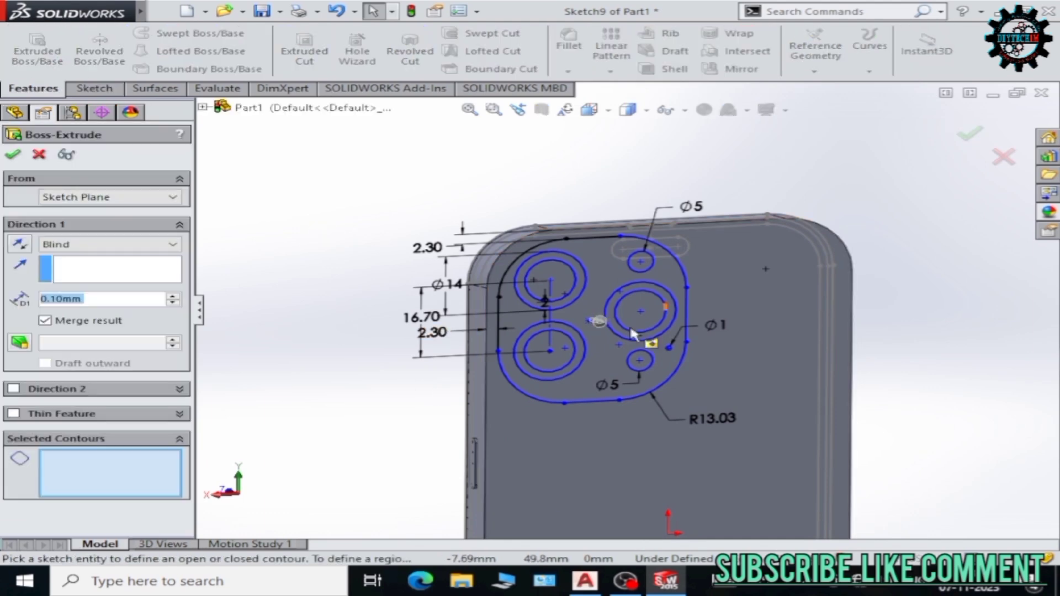
scroll(640, 310, "down", 3)
left_click(643, 301)
left_click(489, 265)
left_click(491, 378)
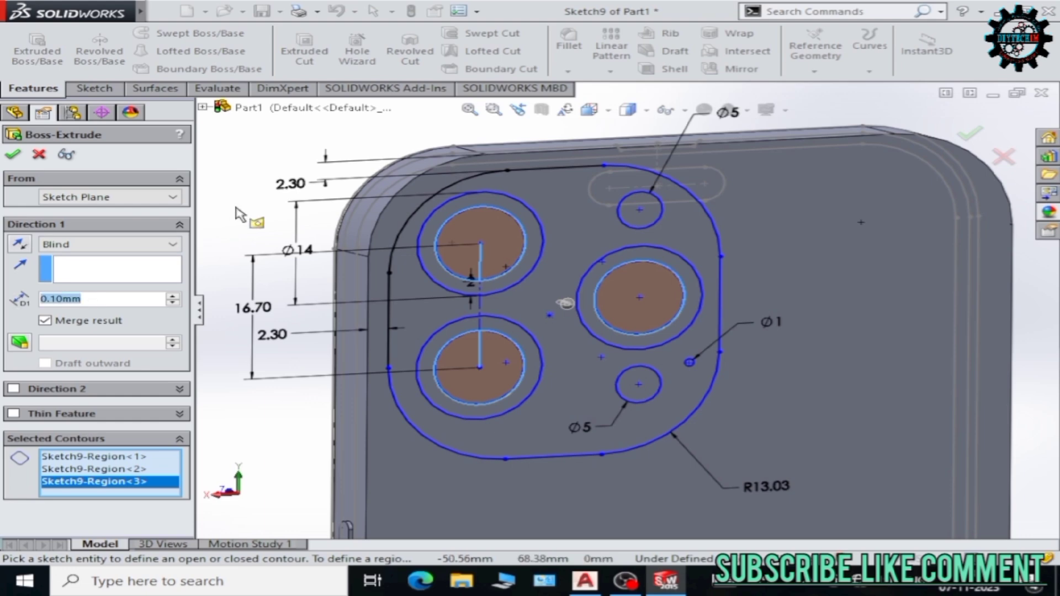
type("4.25")
key("Return")
left_click(12, 155)
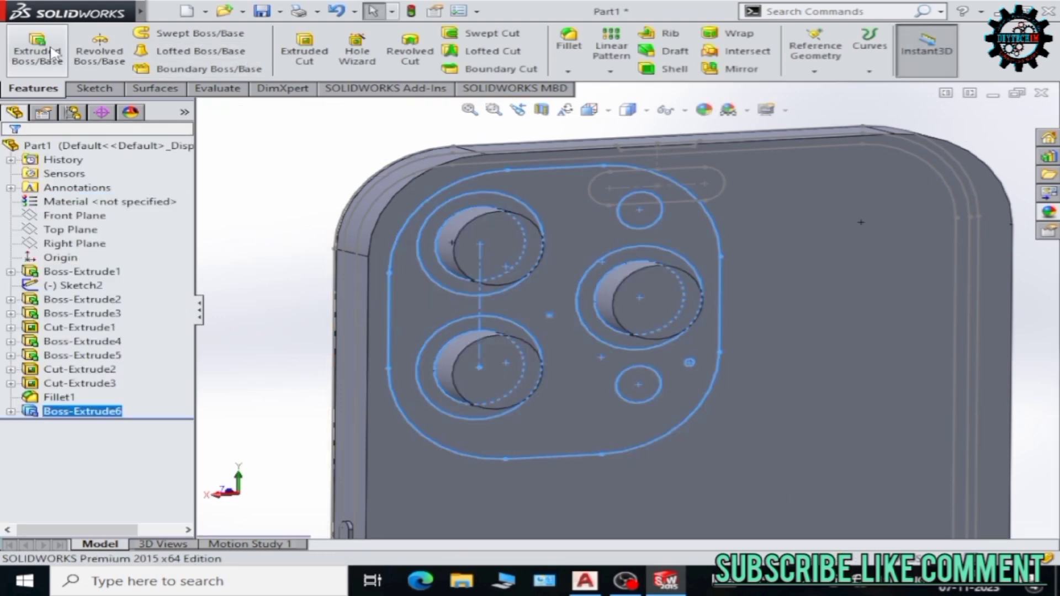
Extrude the three lens ring regions 4mm.
key("Return")
left_click(288, 405)
left_click(515, 277)
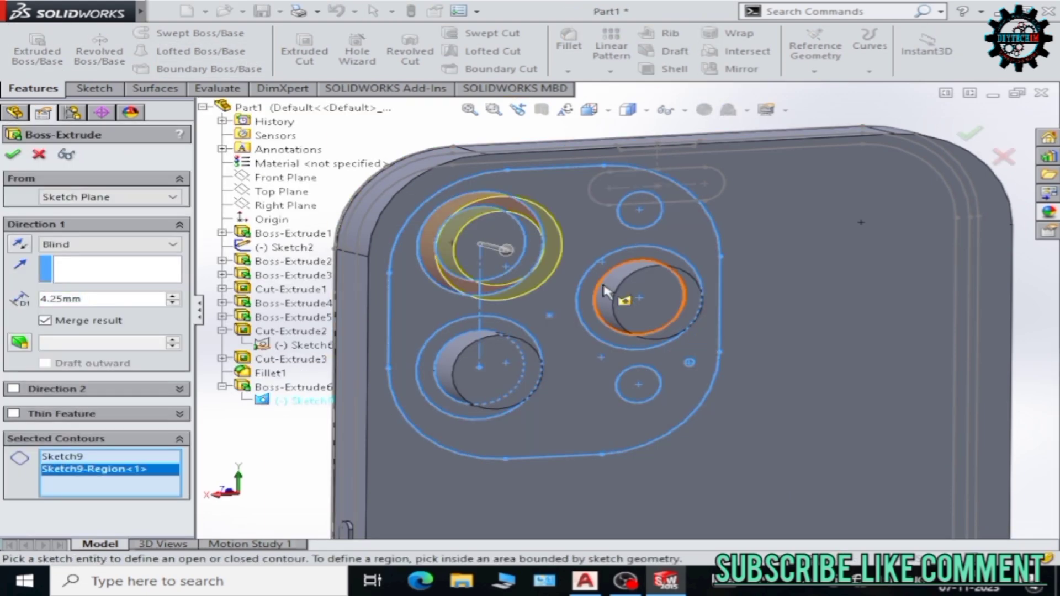
left_click(588, 301)
left_click(547, 348)
type("4")
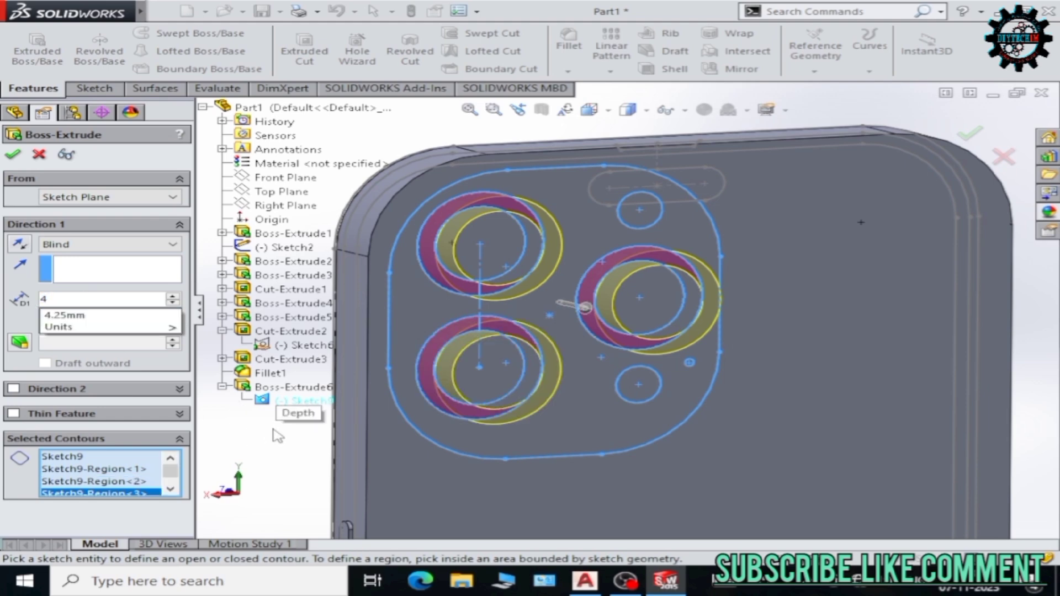
key("Return")
key("Return")
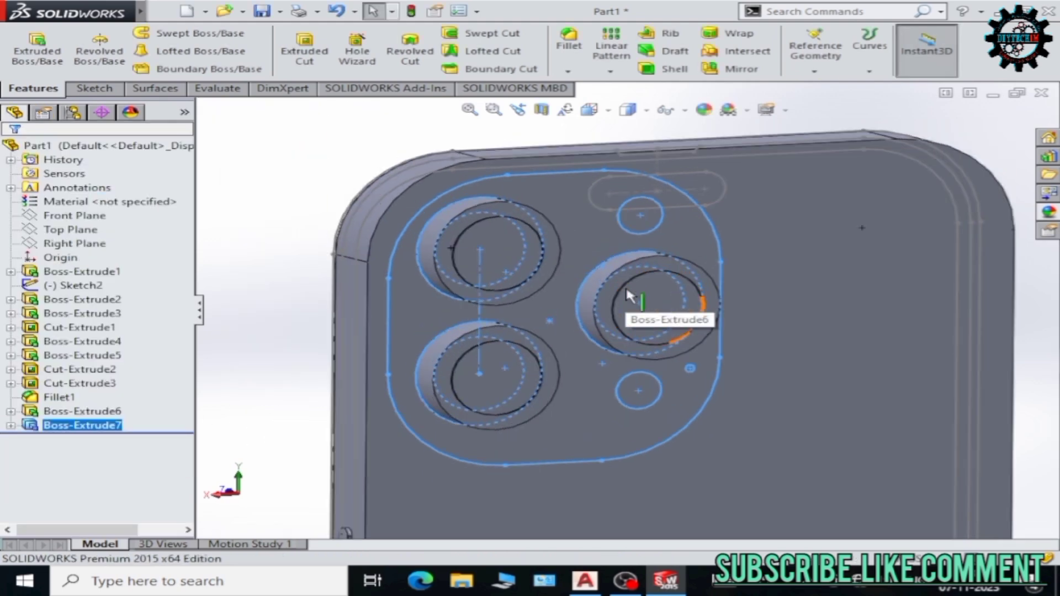
left_click(37, 50)
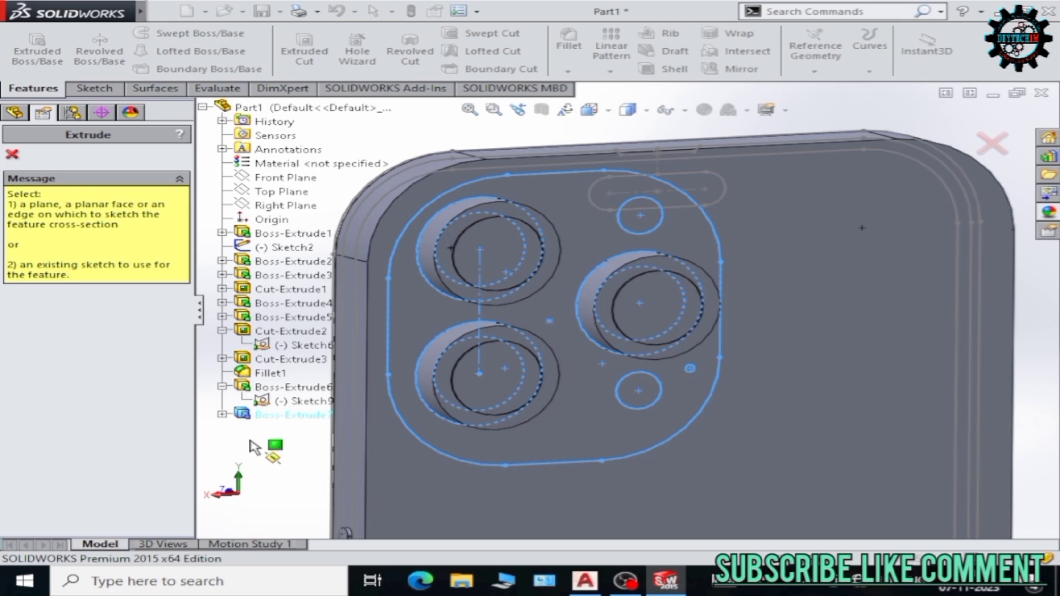
Extrude the top and bottom small circles 2mm.
scroll(804, 336, "down", 3)
left_click(627, 300)
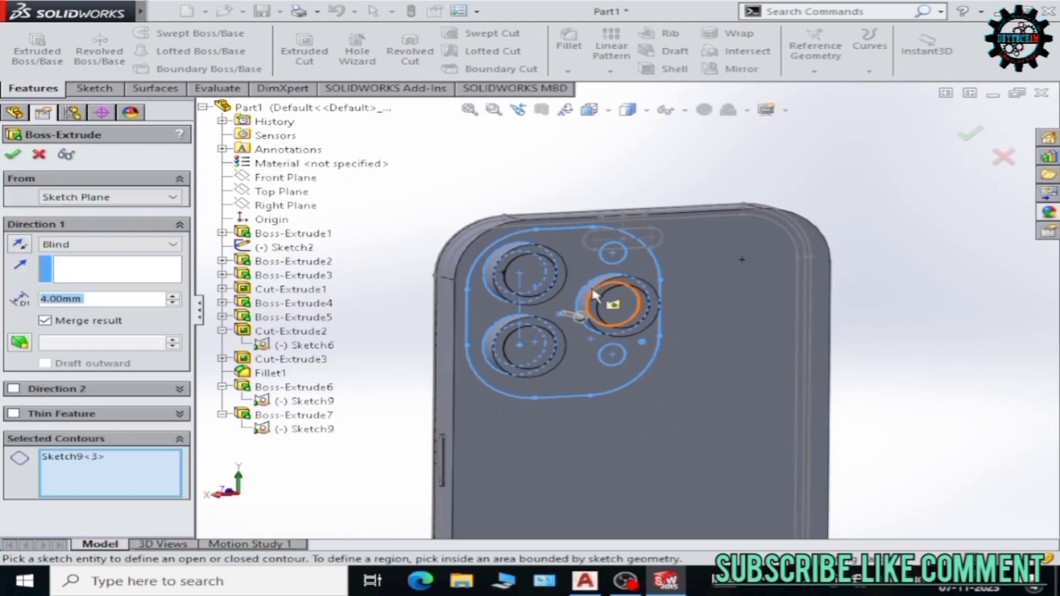
scroll(638, 243, "up", 3)
left_click(639, 243)
left_click(610, 446)
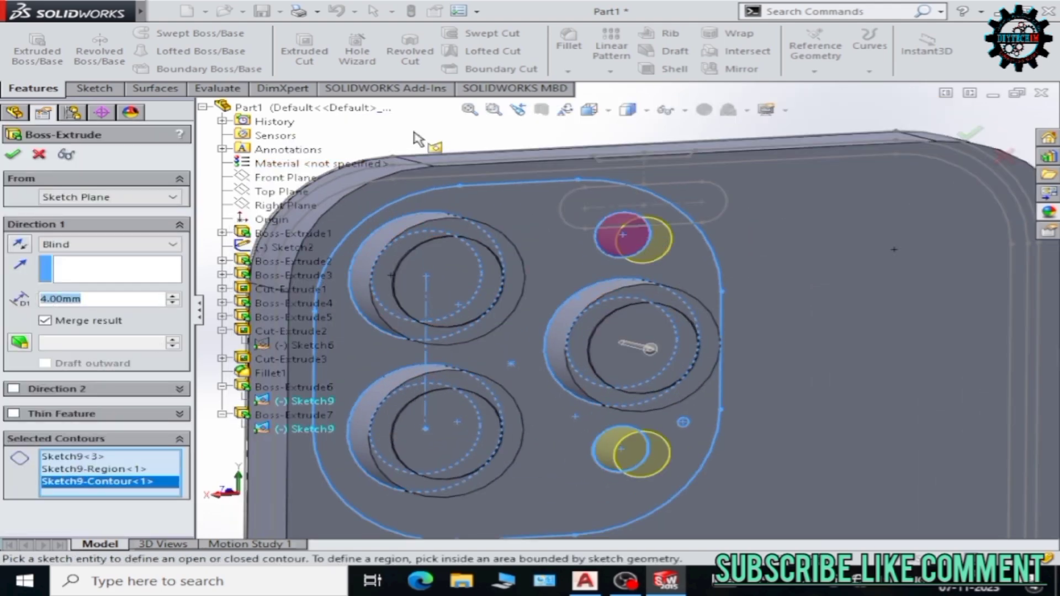
type("2")
key("Return")
left_click(13, 155)
Cut the tiny Ø1 circle from Sketch9 into the back as a hole.
scroll(684, 452, "up", 5)
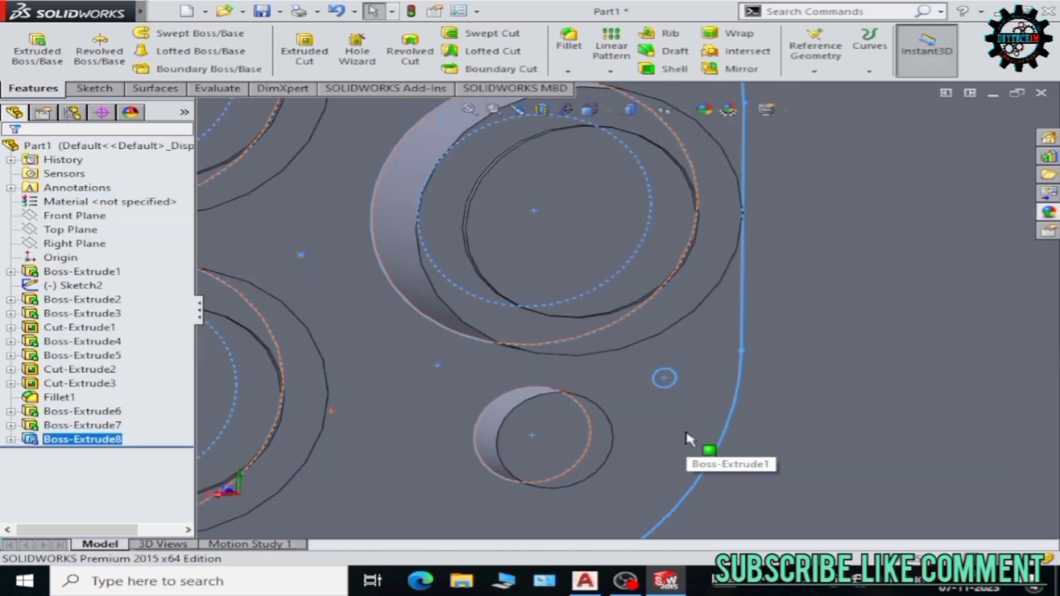
left_click(37, 49)
left_click(221, 267)
left_click(33, 88)
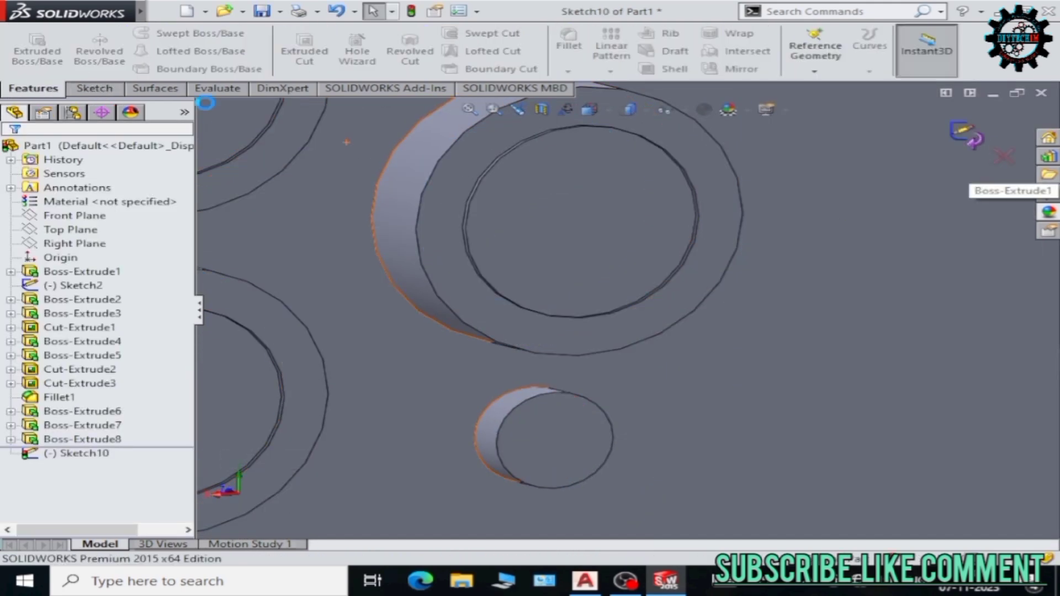
left_click(304, 49)
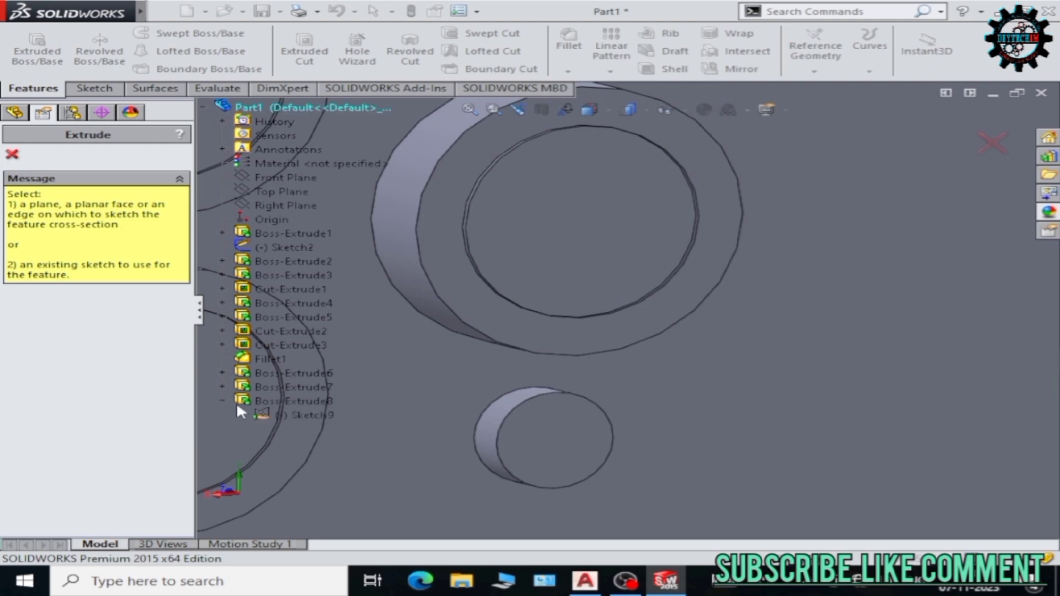
left_click(236, 401)
left_click(13, 155)
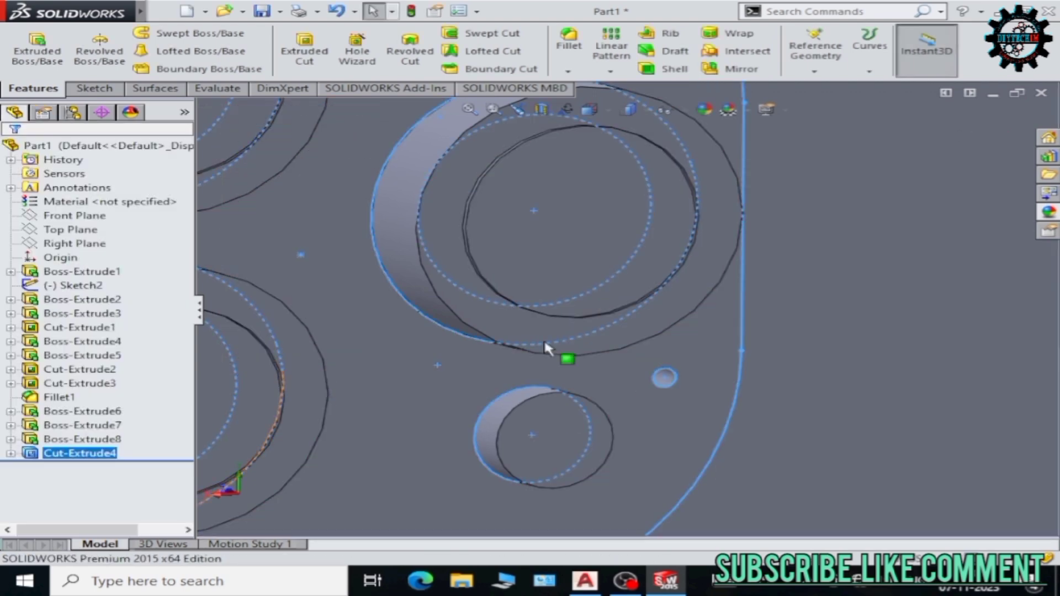
Raise the camera-bump plate region of Sketch9 by 3mm.
scroll(563, 355, "down", 5)
scroll(558, 308, "up", 2)
scroll(579, 279, "down", 2)
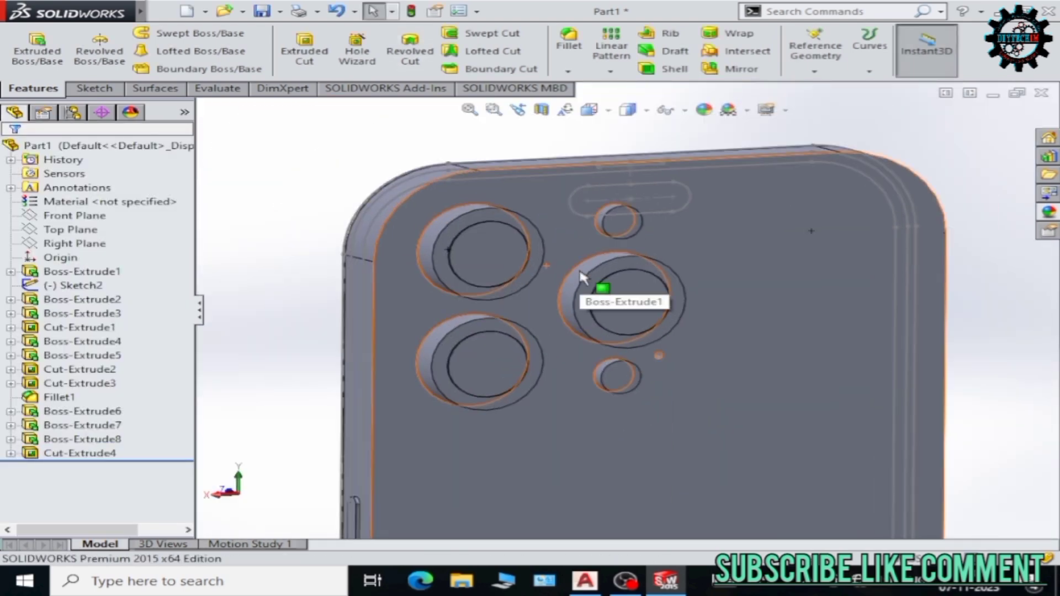
left_click(37, 50)
left_click(303, 443)
left_click(494, 422)
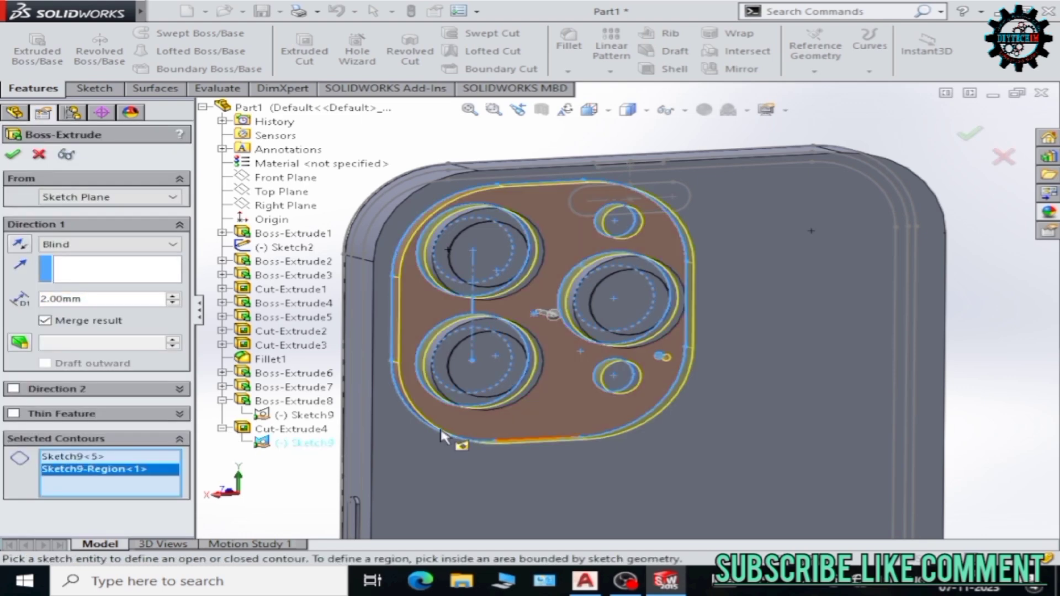
scroll(530, 309, "down", 3)
middle_click_drag(529, 309, 450, 243)
scroll(563, 282, "up", 4)
scroll(562, 282, "up", 3)
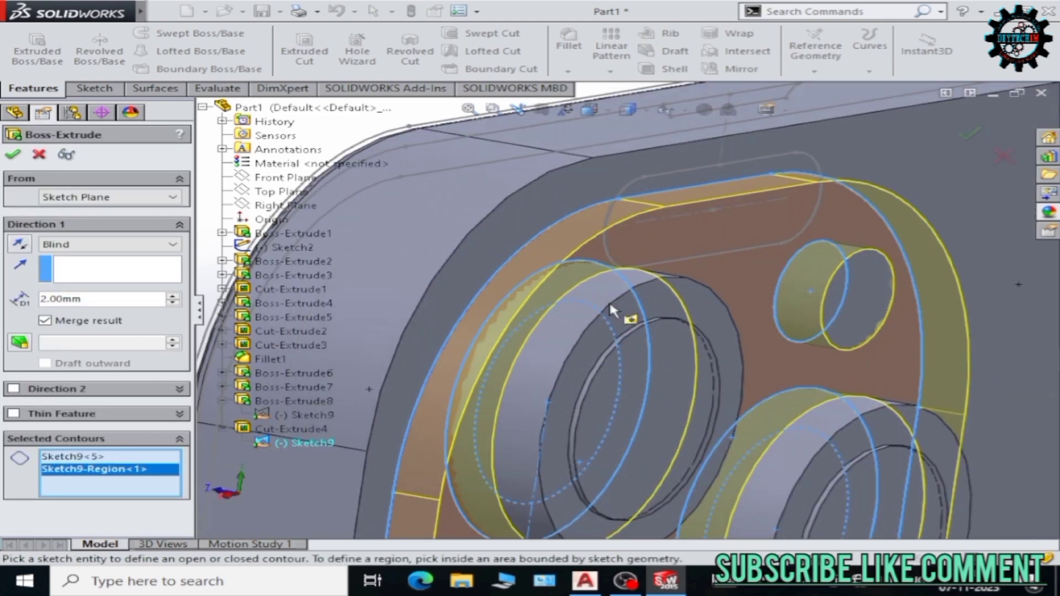
left_click(12, 154)
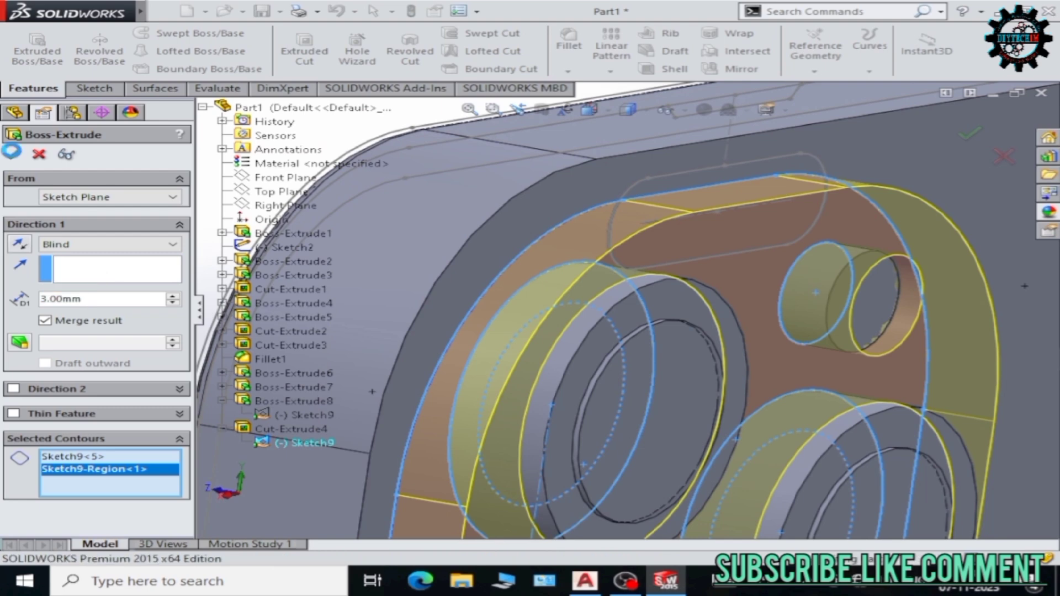
Fit and zoom the view, then select the lower small boss's top face.
scroll(690, 303, "down", 3)
scroll(690, 304, "up", 1)
key("Escape")
scroll(690, 303, "down", 2)
scroll(662, 332, "down", 2)
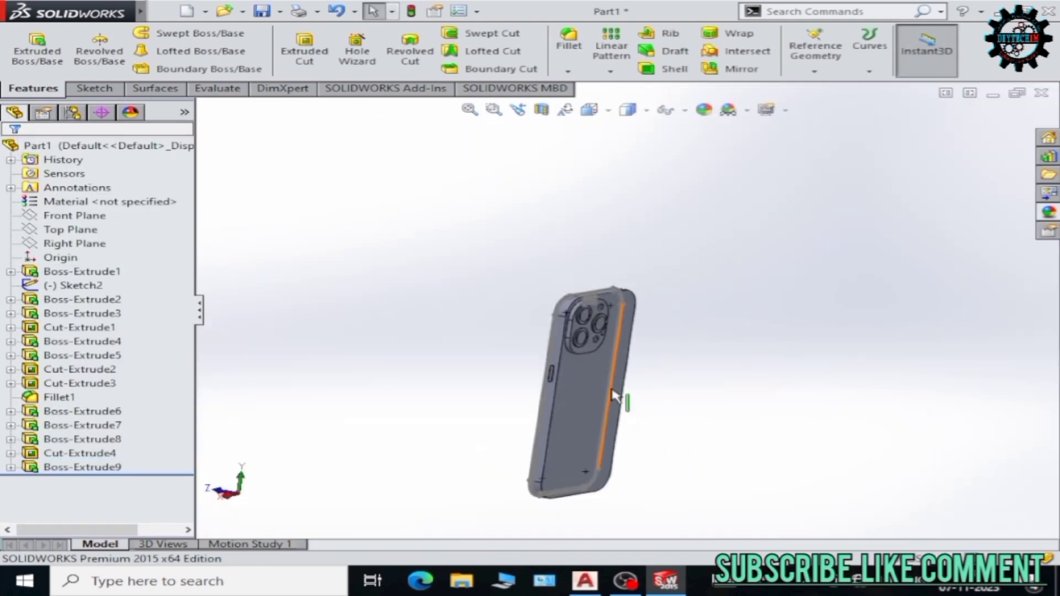
scroll(600, 252, "up", 4)
scroll(649, 370, "down", 2)
scroll(650, 376, "up", 2)
scroll(640, 336, "up", 2)
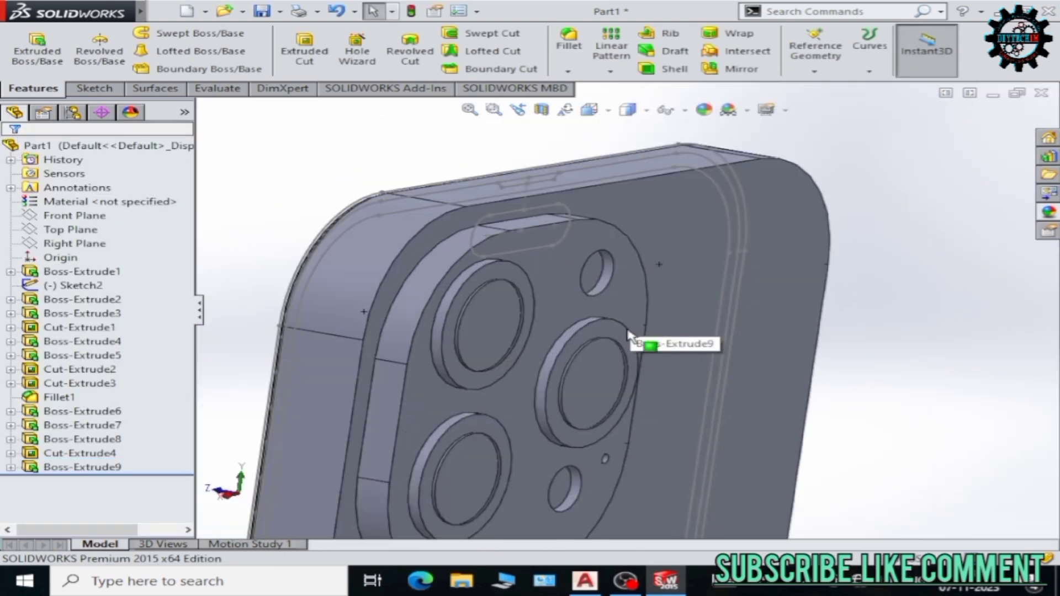
scroll(630, 386, "up", 2)
scroll(601, 408, "up", 4)
left_click(563, 396)
Sketch on both small boss faces and convert their edges into circles.
scroll(632, 298, "down", 3)
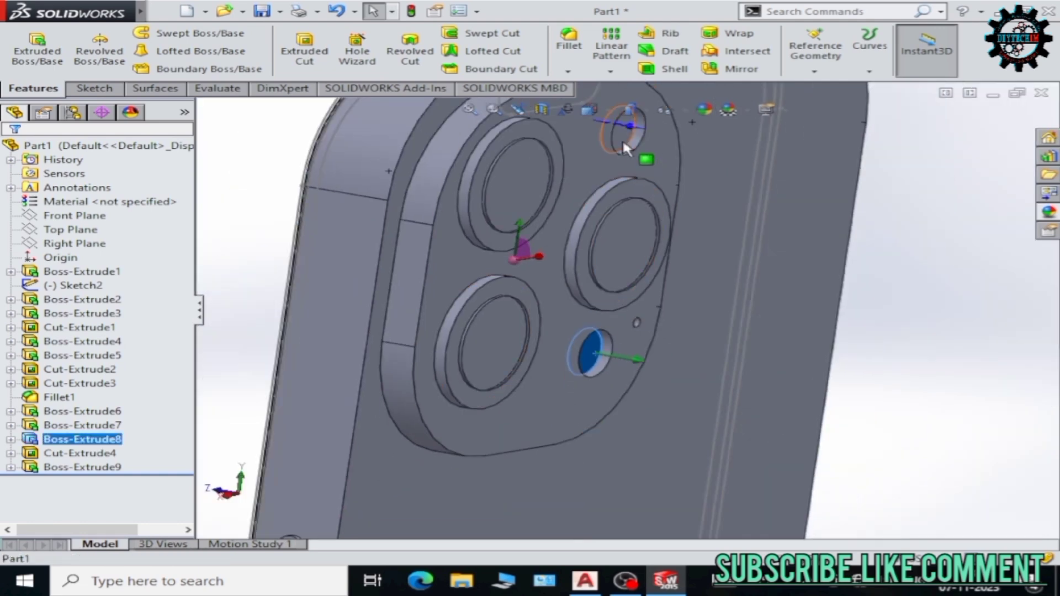
left_click(622, 132, "ctrl")
left_click(94, 88)
left_click(29, 45)
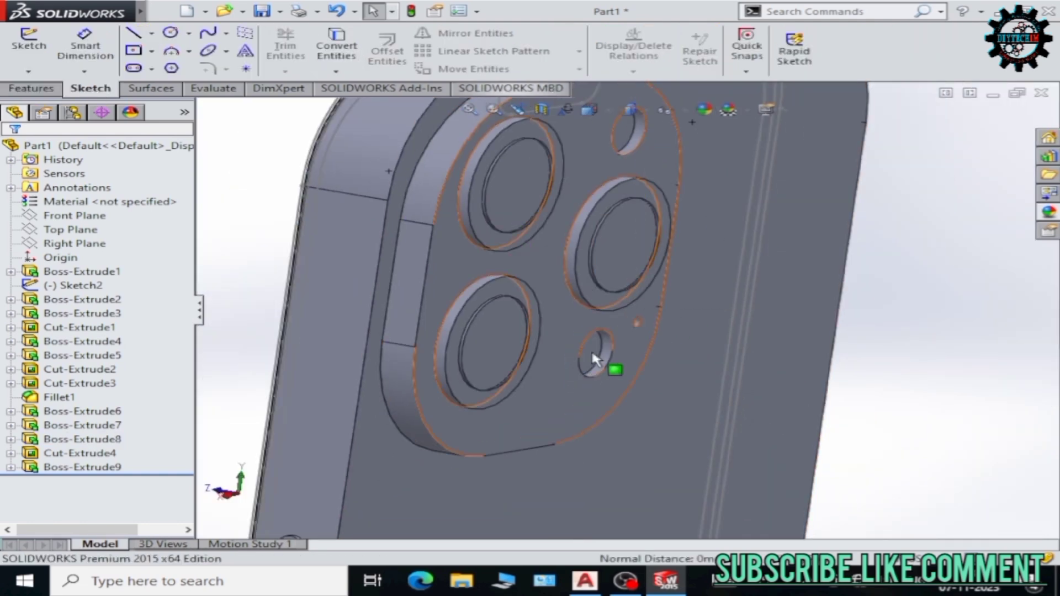
left_click(624, 133, "ctrl")
left_click(336, 50)
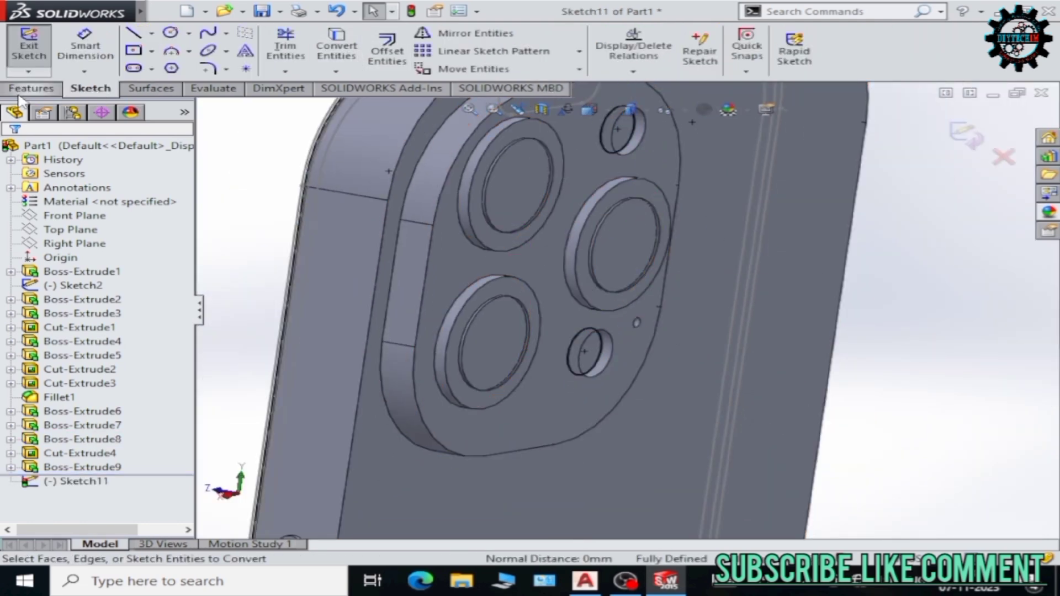
left_click(33, 88)
Extrude the converted circles 1mm as Boss-Extrude10.
left_click(37, 50)
type("1")
key("Return")
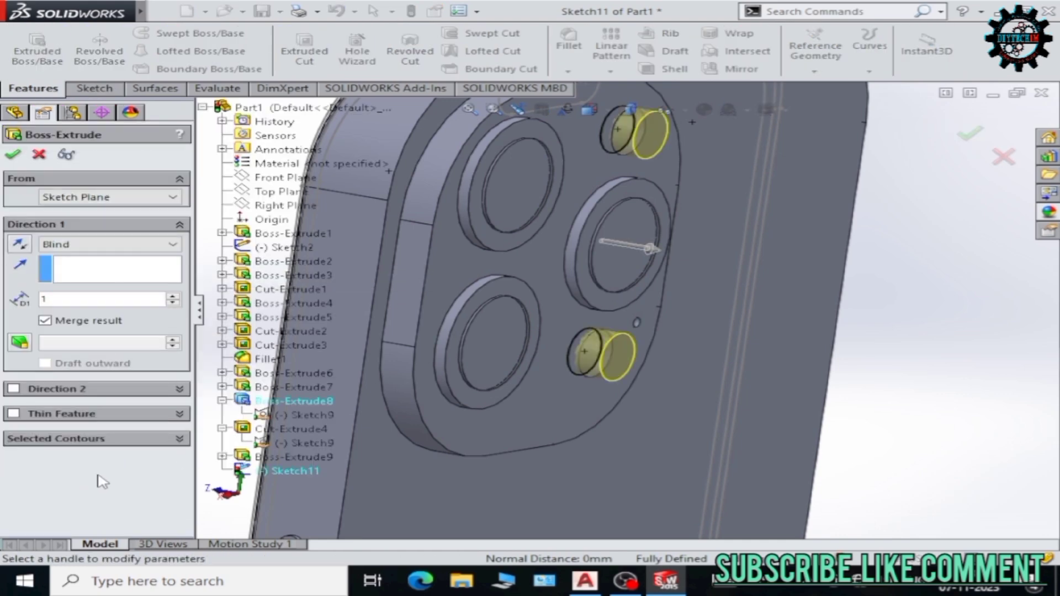
scroll(557, 328, "down", 5)
left_click(14, 156)
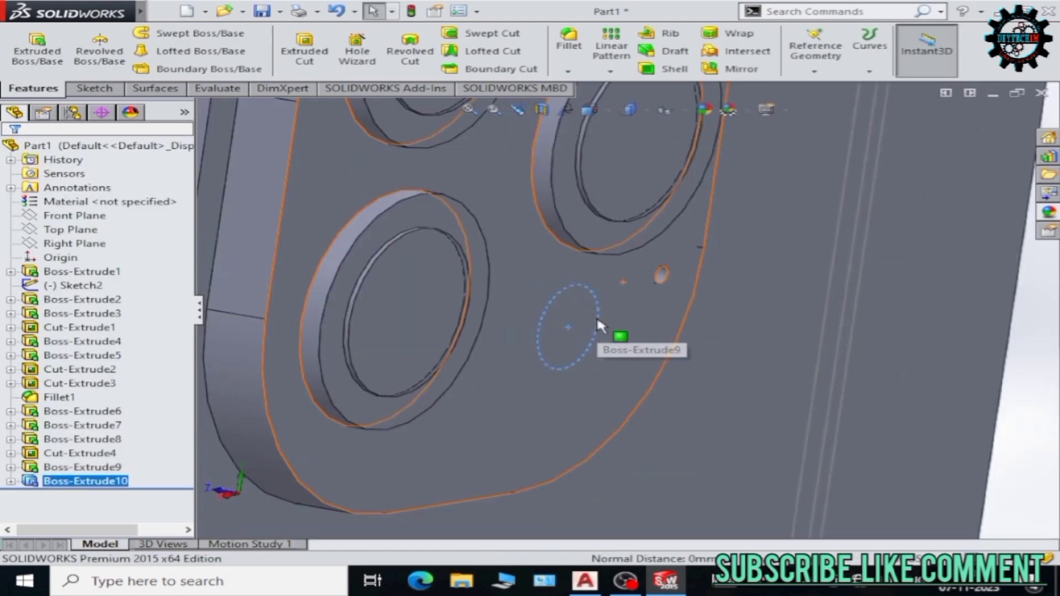
scroll(604, 339, "up", 5)
Review Boss-Extrude10's settings without changes and orbit to the bump's upper-left edge.
right_click(77, 481)
left_click(112, 284)
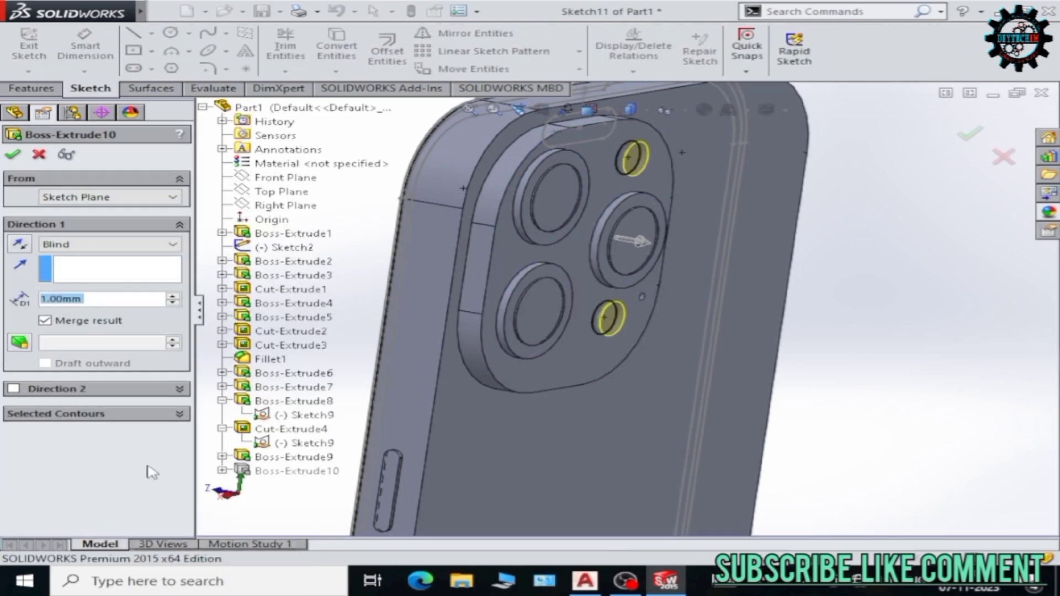
left_click(19, 161)
scroll(623, 309, "down", 5)
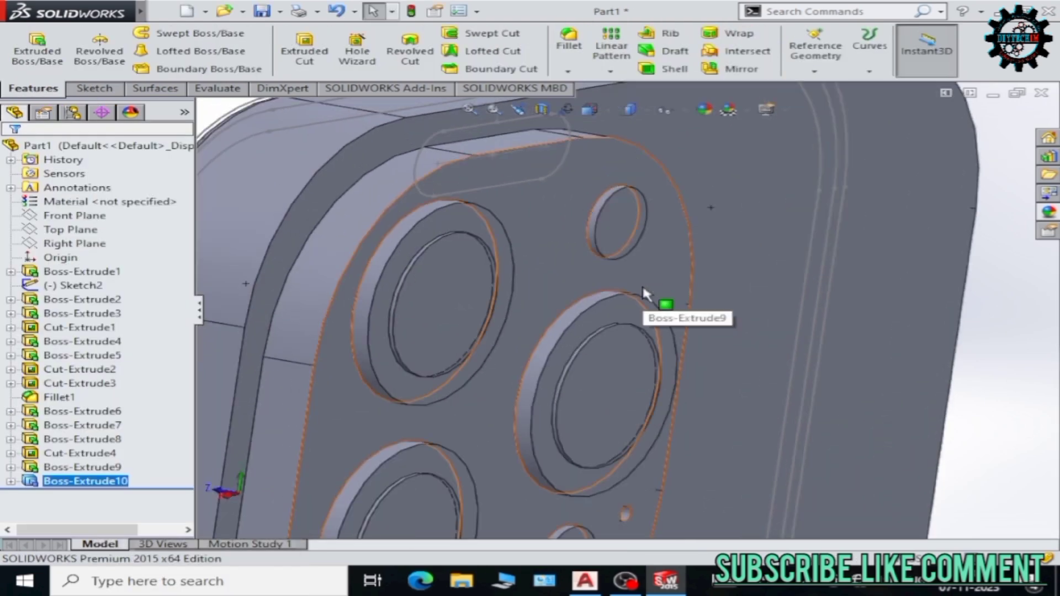
scroll(641, 285, "up", 5)
middle_click_drag(642, 287, 552, 303)
scroll(548, 305, "down", 3)
Fillet the camera bump's outer edges with a 0.5 mm radius.
left_click(546, 299)
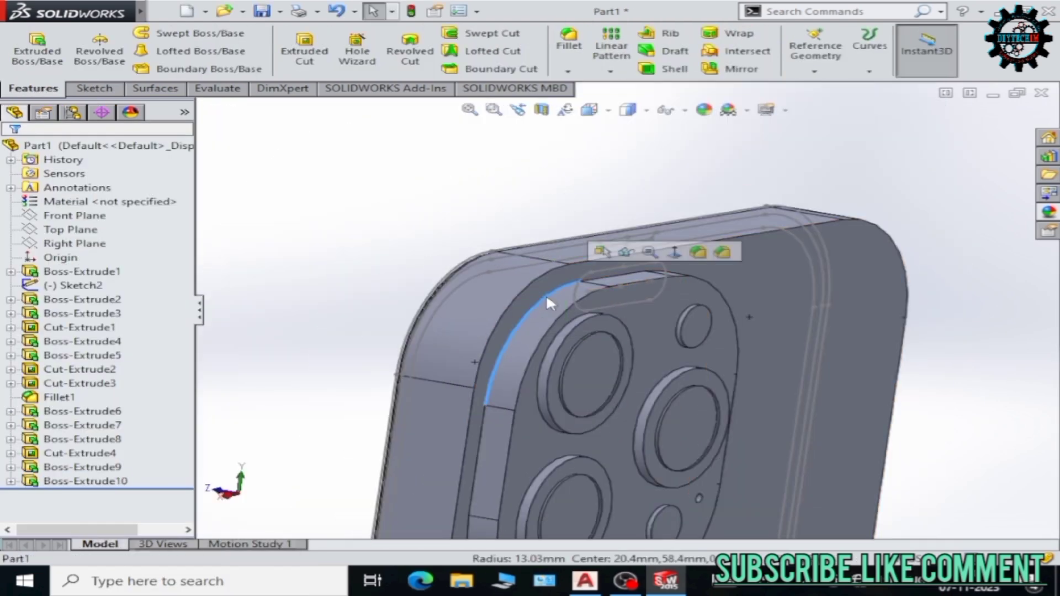
left_click(702, 250)
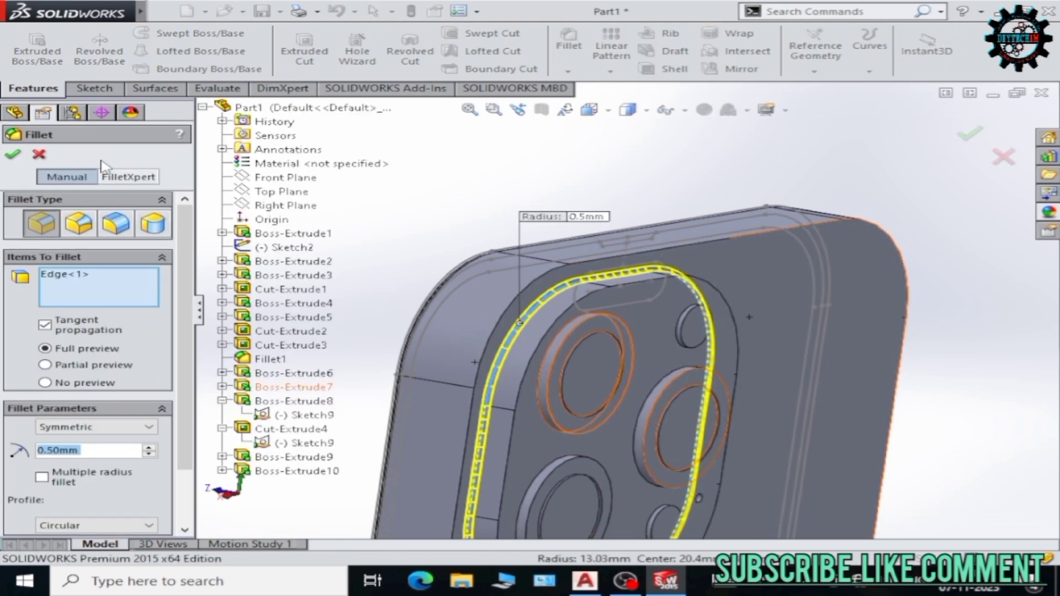
key("Return")
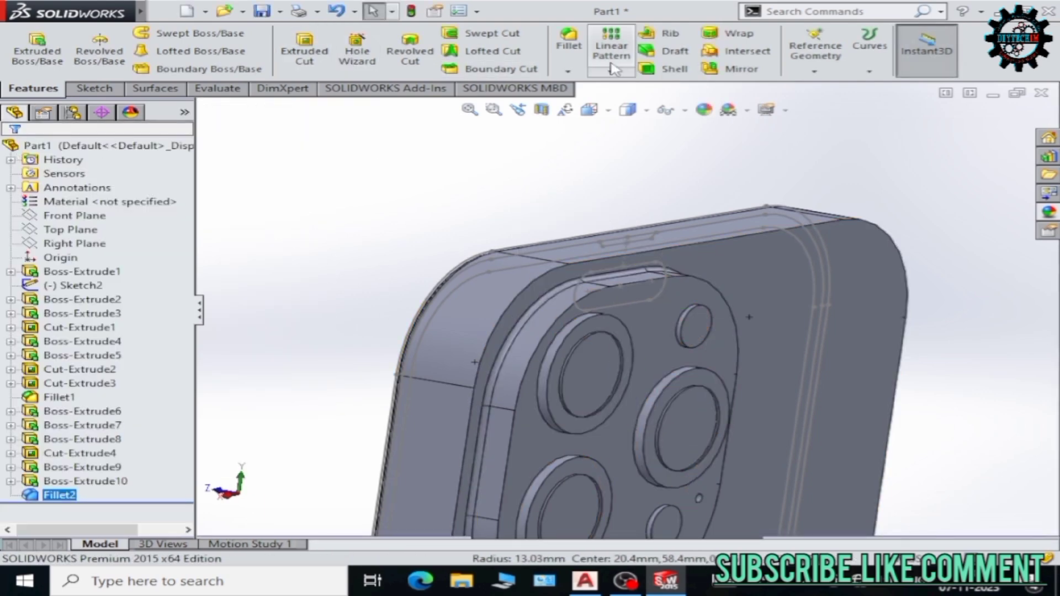
Fillet the bump's edge loop with a 1 mm radius.
left_click(569, 42)
left_click(565, 320)
type("1")
key("Return")
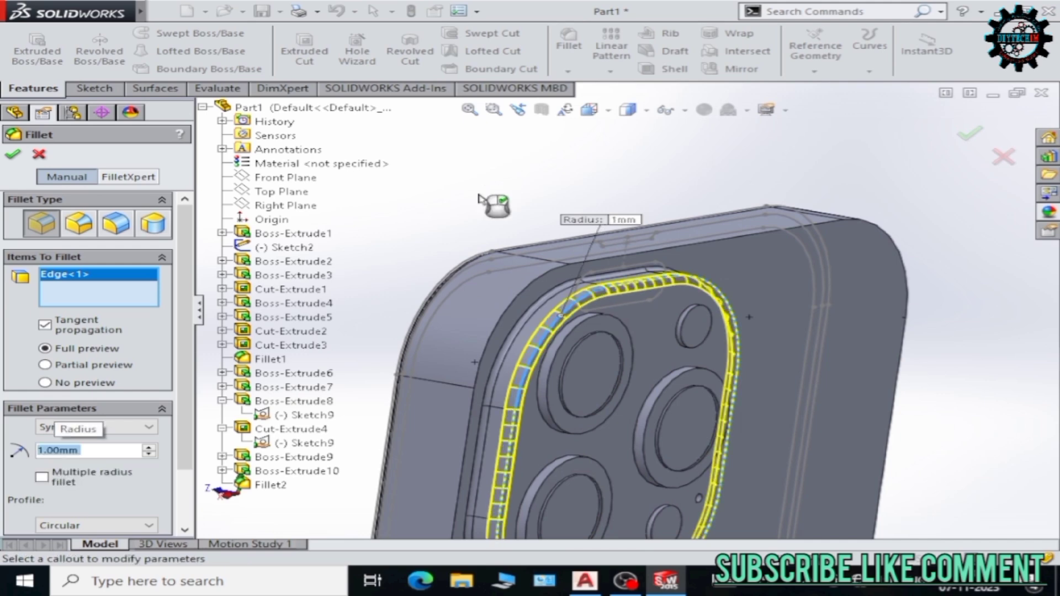
key("Return")
Rotate the phone and start Sketch12 on its bottom face.
scroll(601, 339, "down", 5)
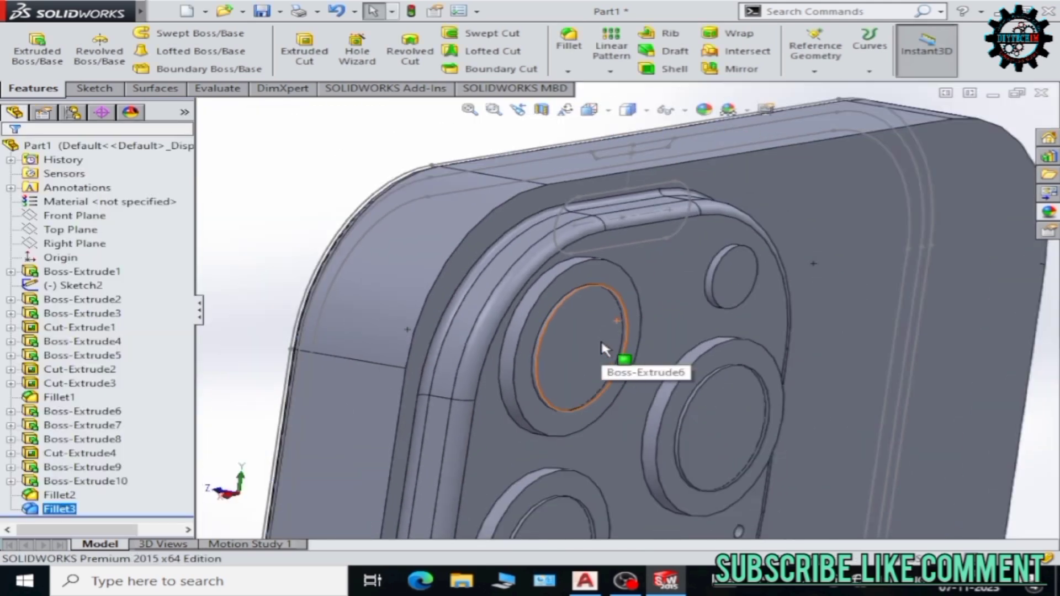
scroll(601, 339, "up", 5)
mouse_move(664, 385)
middle_mouse_down()
mouse_move(359, 311)
mouse_move(605, 340)
middle_mouse_up()
left_click(605, 340)
left_click(681, 305)
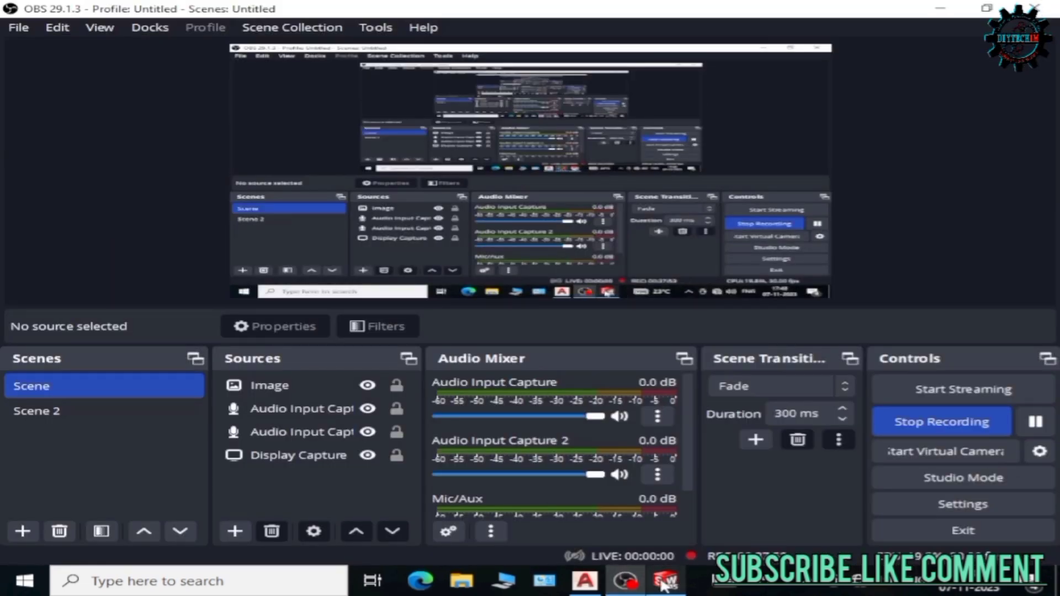
left_click(663, 584)
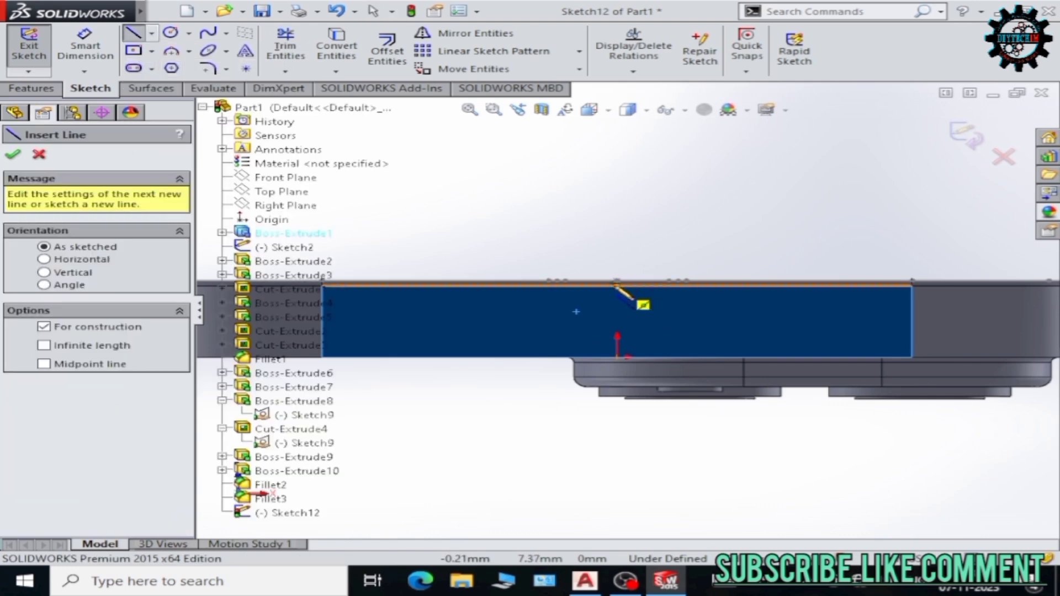
Draw a vertical centerline down to the origin on the bottom face.
left_click_drag(617, 286, 617, 356)
key("Escape")
left_click(750, 113)
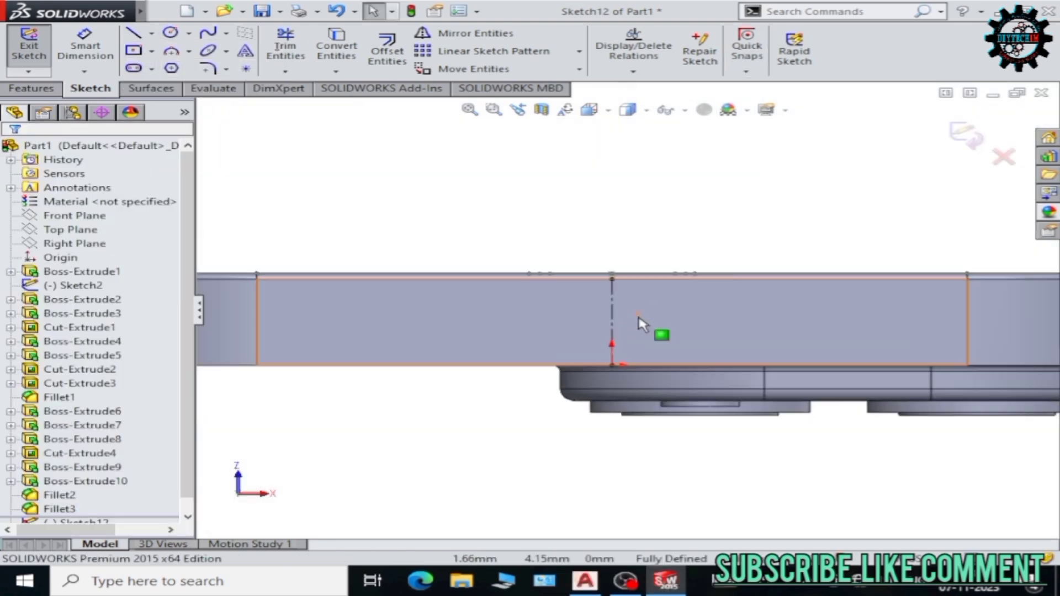
scroll(633, 327, "down", 4)
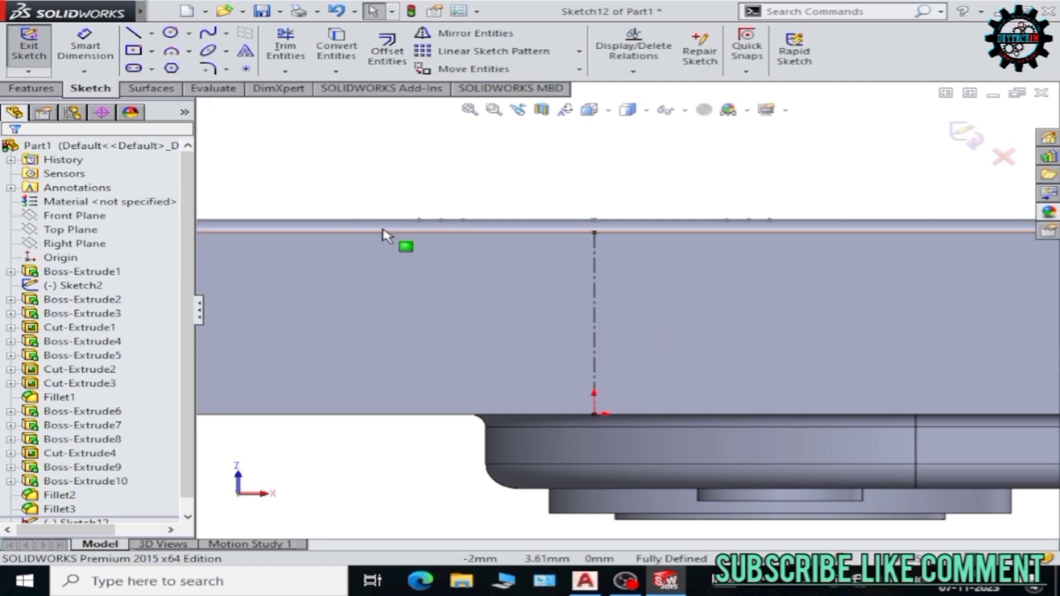
Draw a centerpoint straight slot centred on the centerline.
left_click(151, 68)
left_click(221, 101)
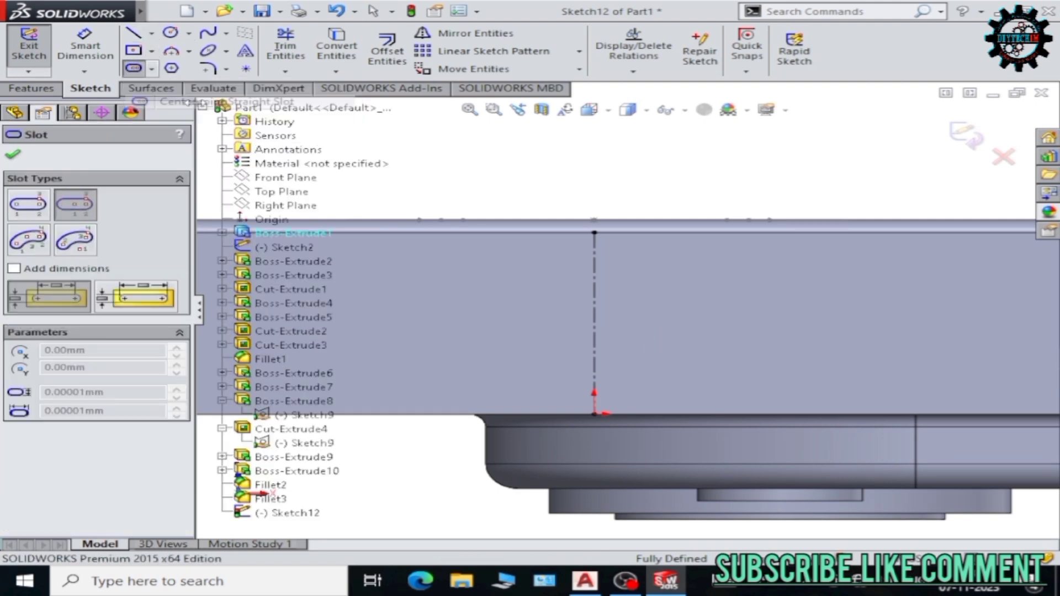
key("Escape")
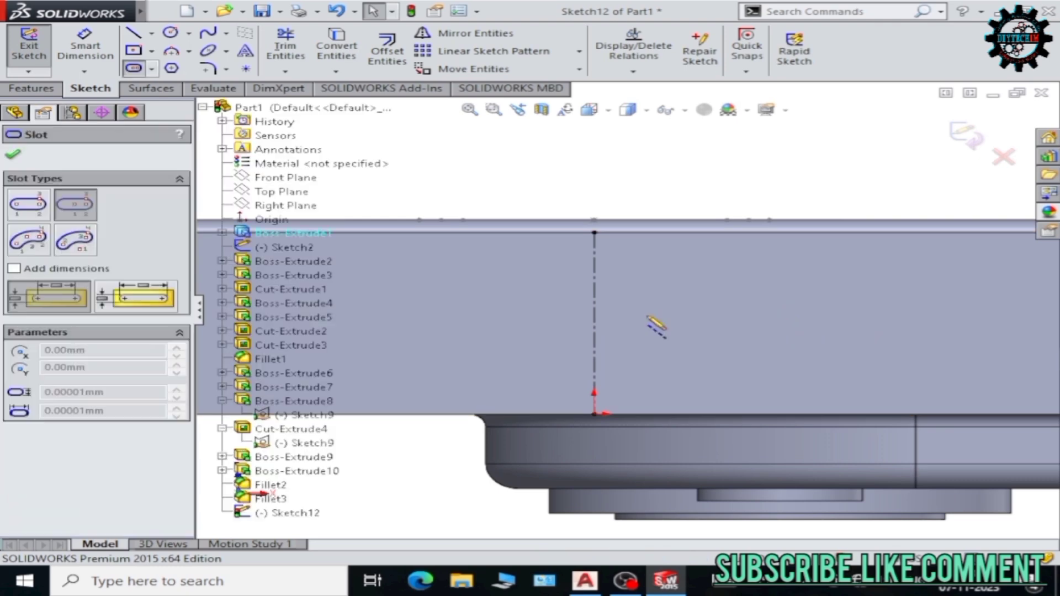
left_click(687, 323)
left_click(639, 323)
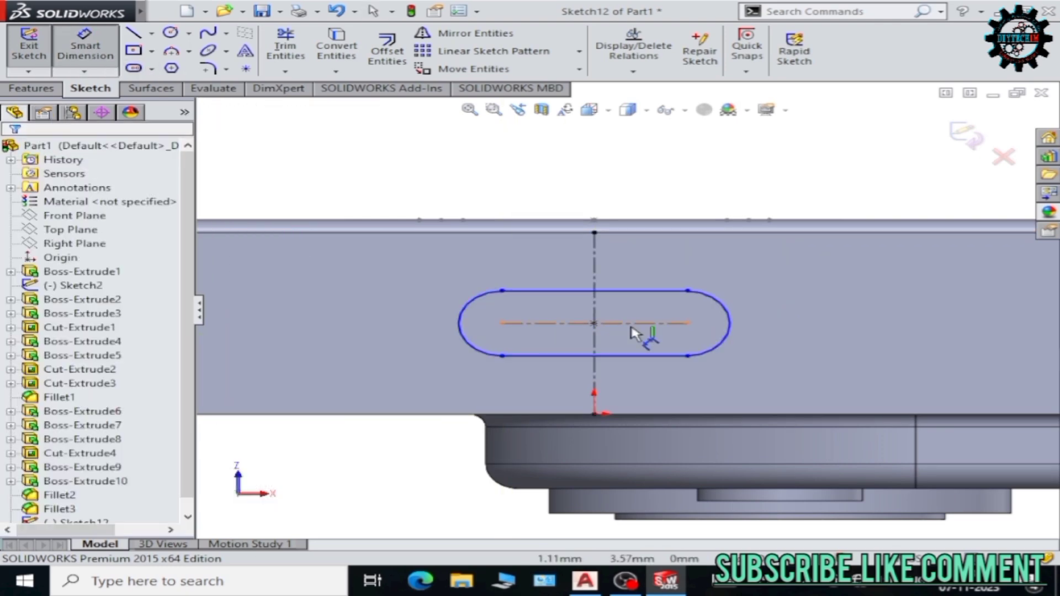
Dimension the slot at 6.95 mm between arc centres and R1 ends.
left_click(618, 176)
type("6.95")
key("Return")
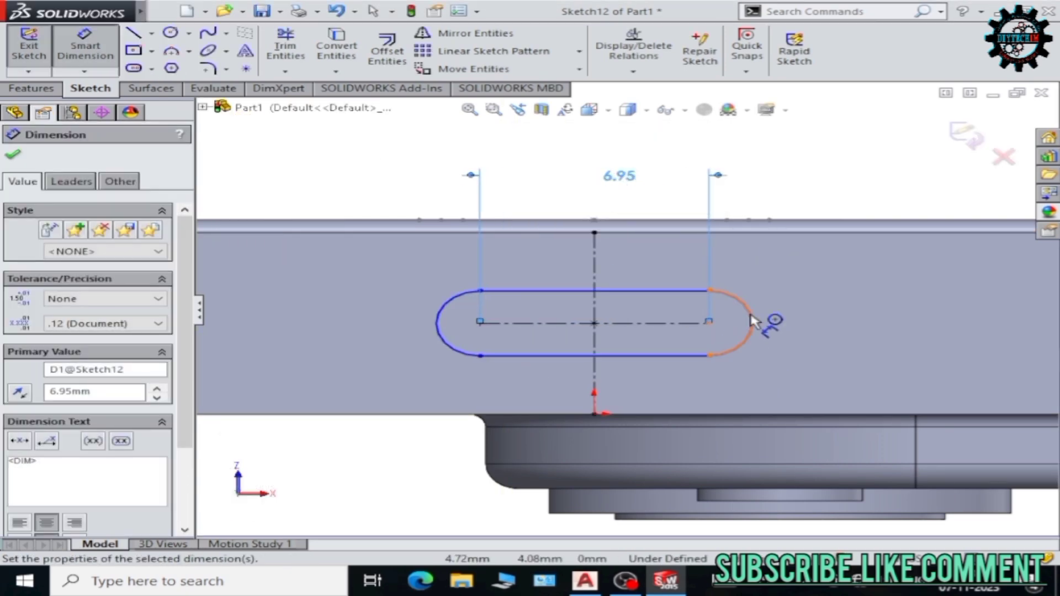
left_click(751, 321)
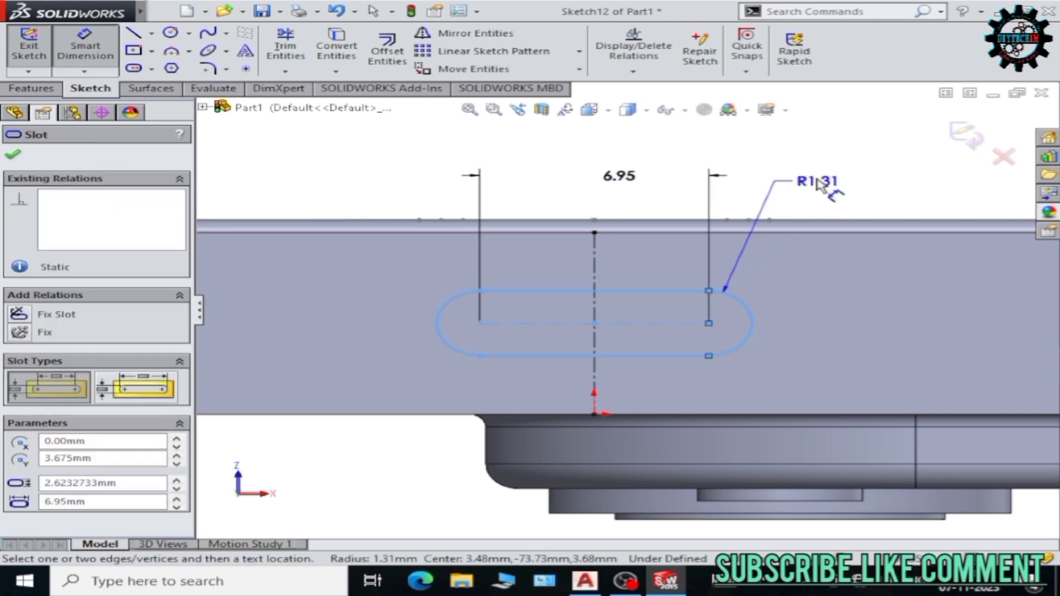
left_click(821, 205)
type("1")
key("Return")
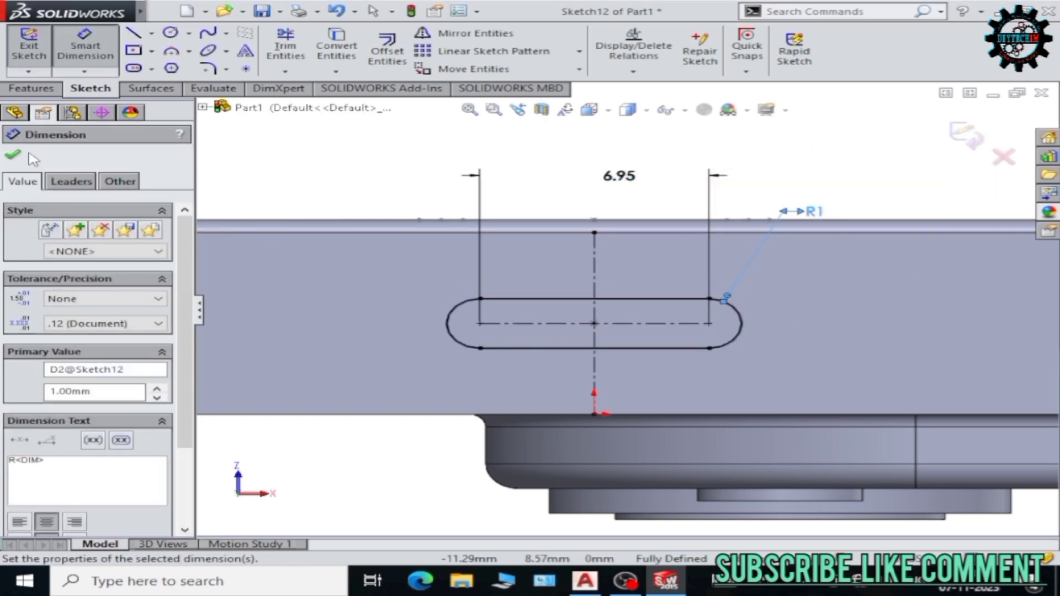
left_click(13, 155)
scroll(734, 338, "up", 3)
scroll(628, 308, "down", 4)
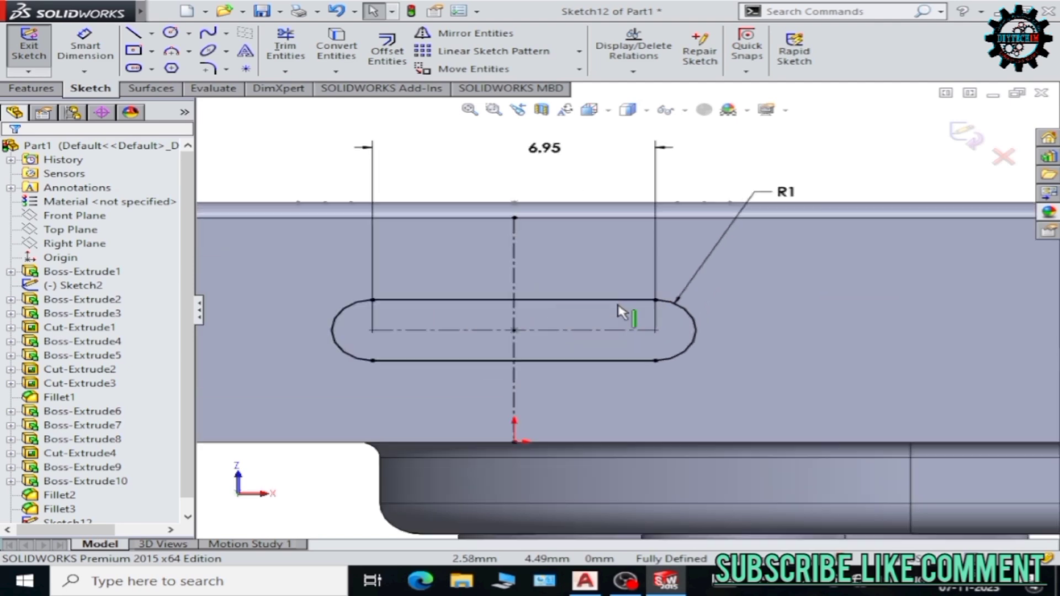
scroll(619, 313, "down", 1)
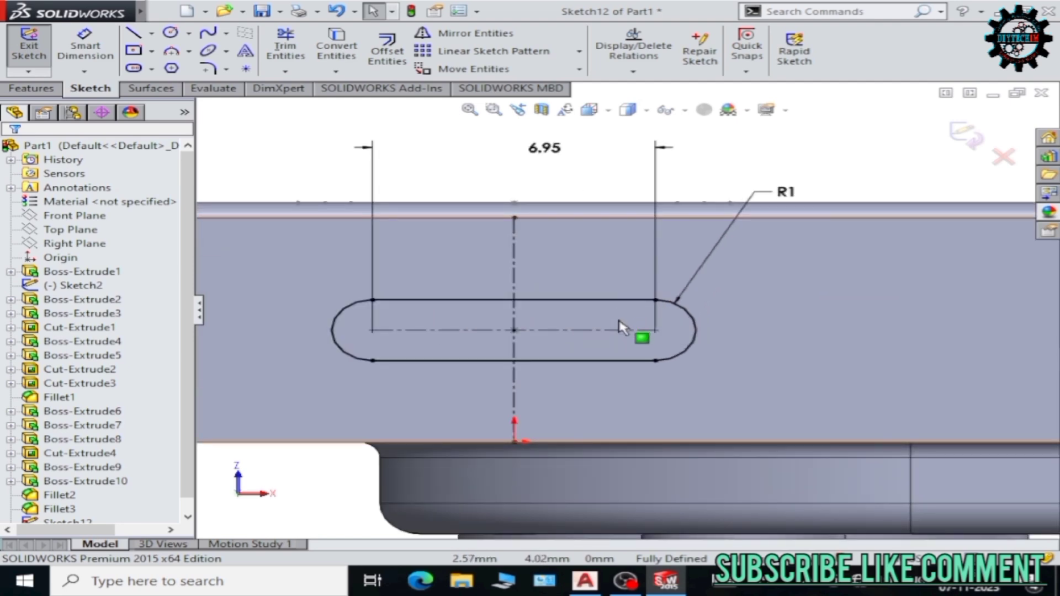
Draw a small circle right of the slot, 3.35 mm from the slot's right arc centre.
left_click(151, 33)
left_click(170, 33)
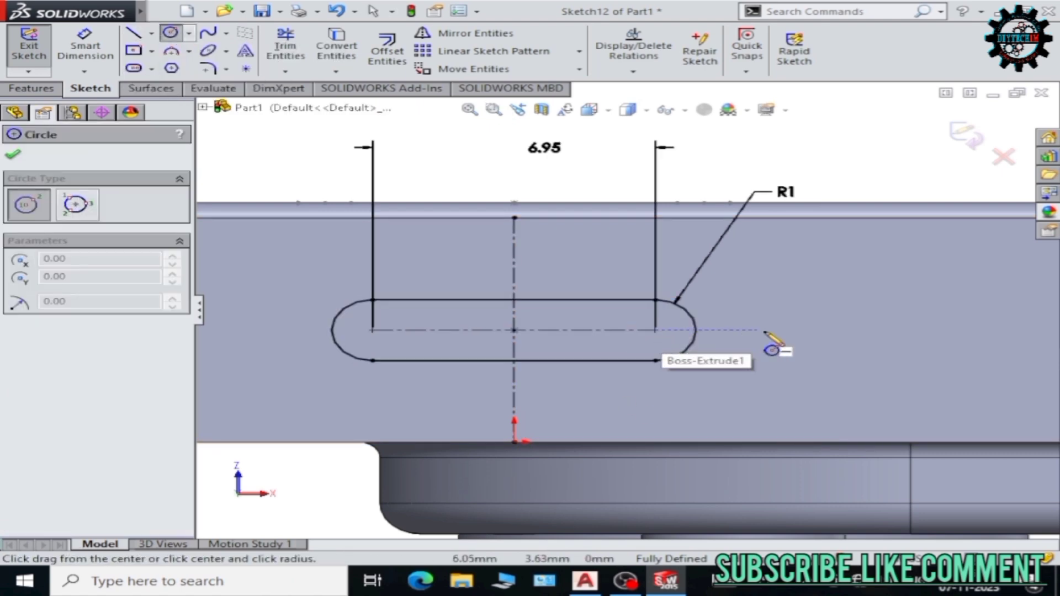
left_click_drag(784, 330, 811, 348)
key("Escape")
left_click(656, 330)
left_click(784, 330)
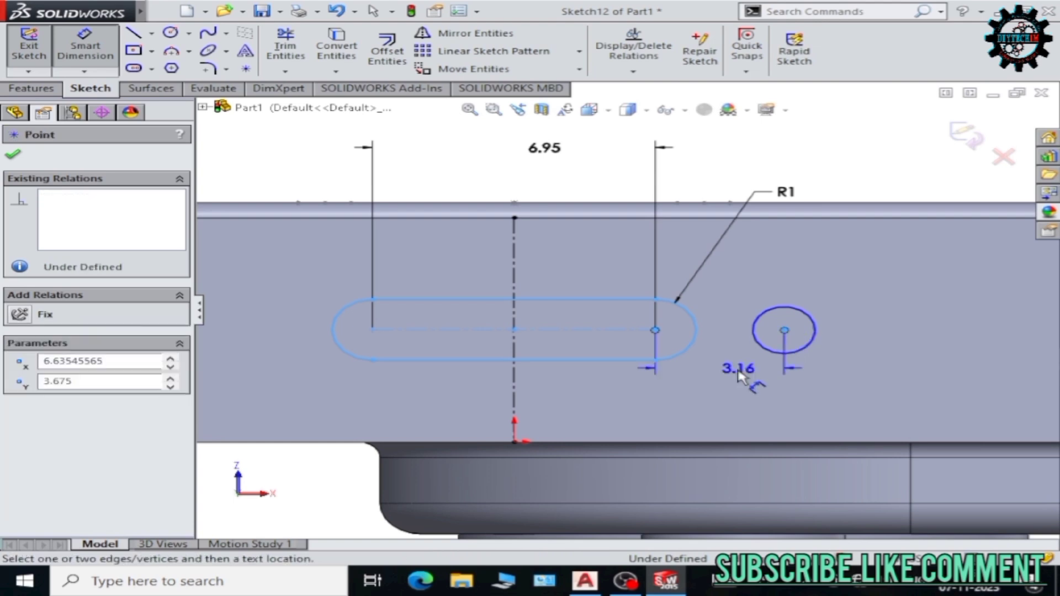
left_click(734, 389)
type("3.35")
key("Return")
left_click(10, 157)
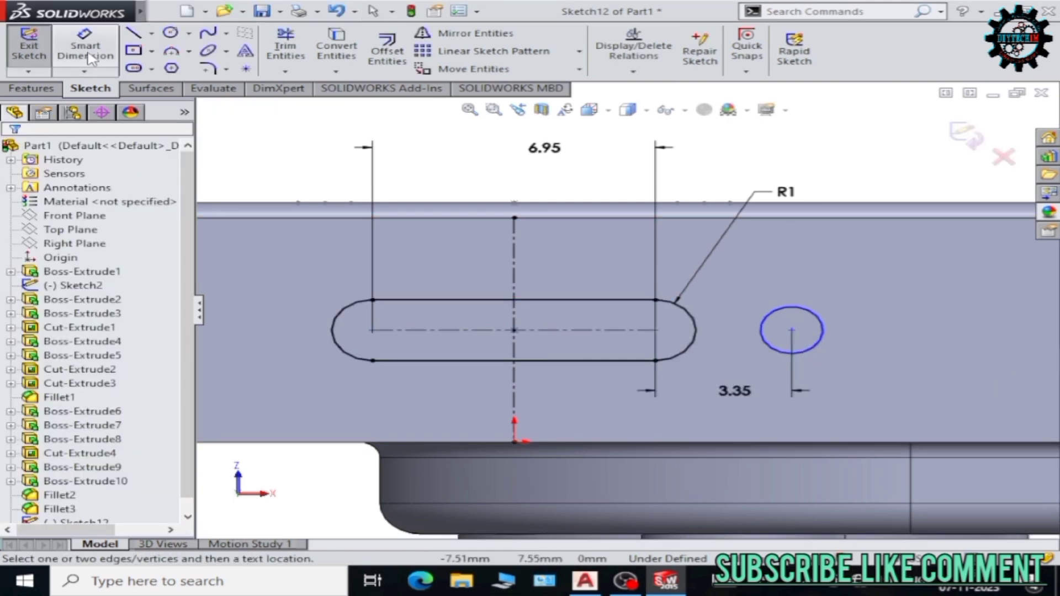
Dimension the circle's diameter as 1.50 mm.
left_click(815, 343)
left_click(868, 373)
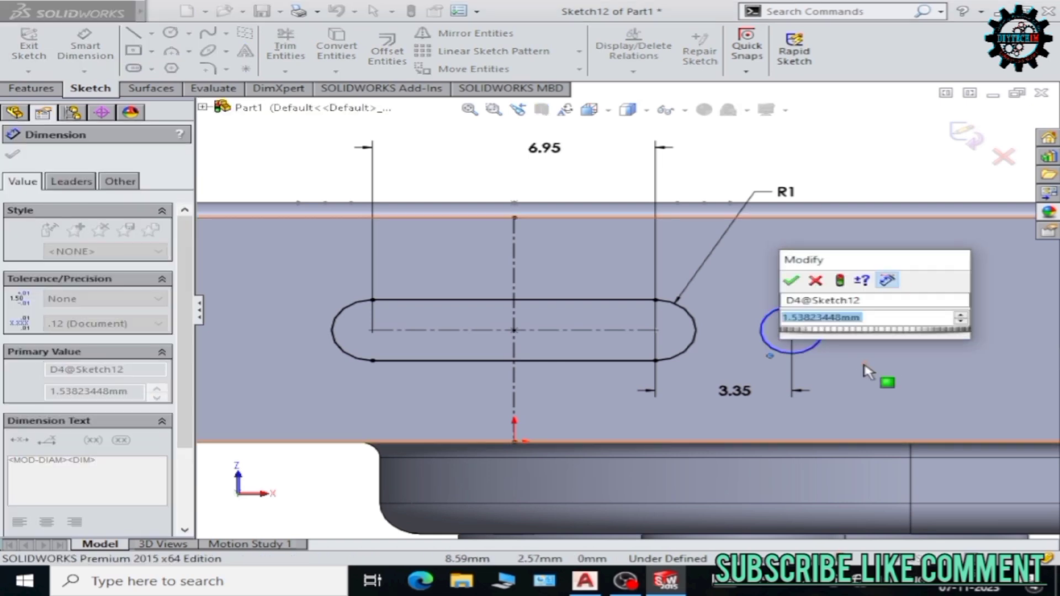
type("2")
key("Return")
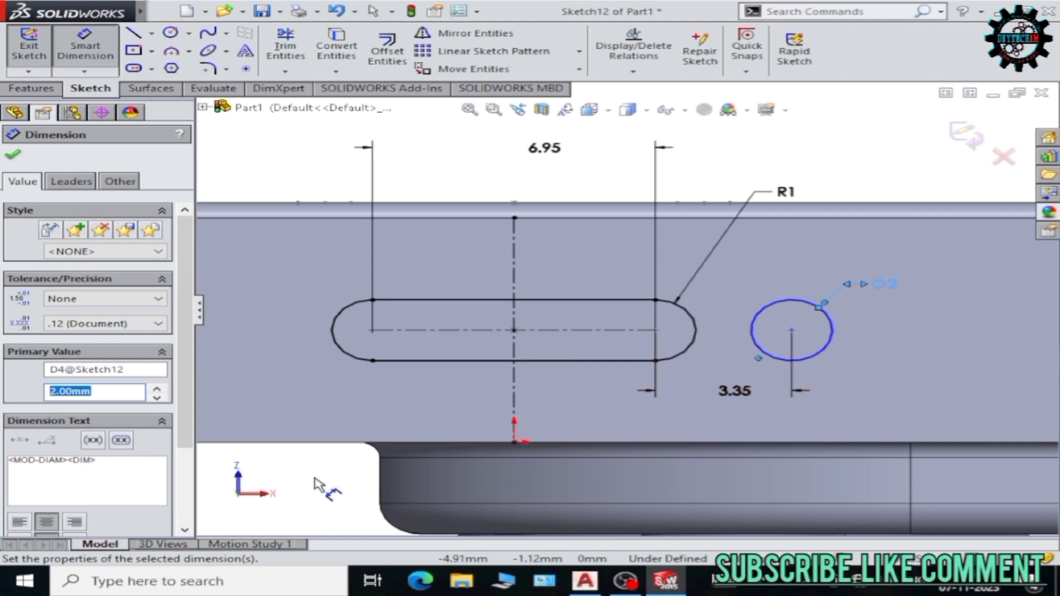
type("1.5")
key("Return")
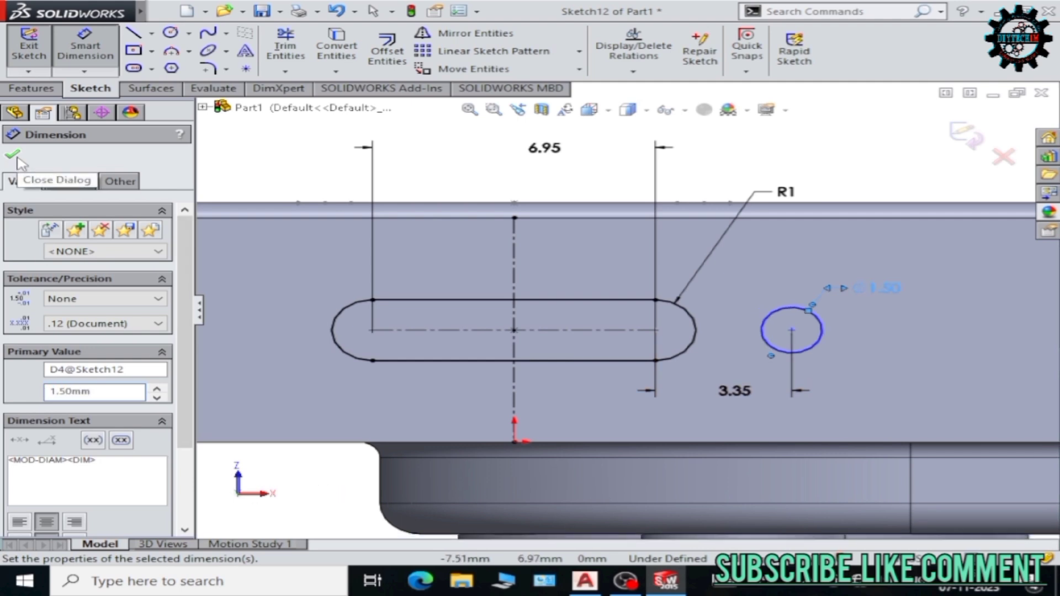
left_click(13, 155)
Begin a linear sketch pattern of the circle with 4 instances along X.
middle_click_drag(872, 359, 773, 336, "ctrl")
left_click(491, 51)
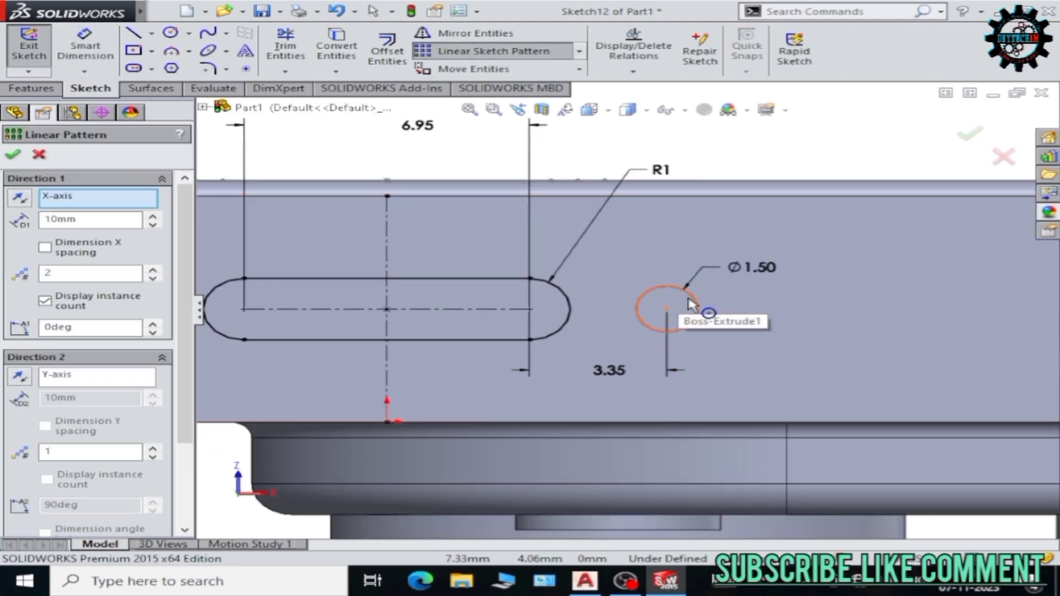
left_click(690, 305)
scroll(690, 305, "up", 2)
scroll(793, 374, "up", 3)
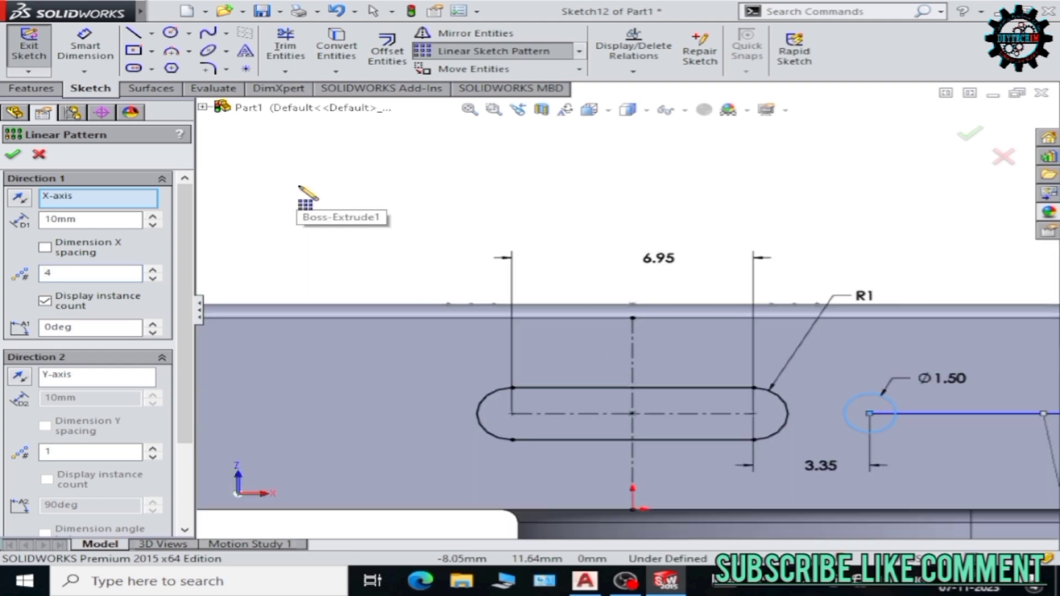
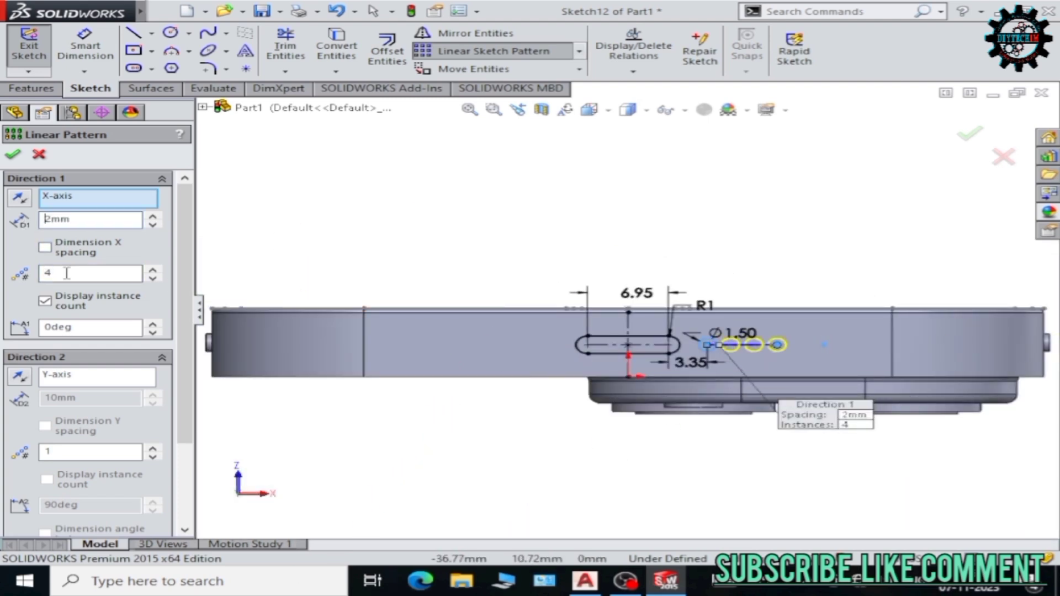
Move the four patterned circles, then delete the extras, keeping a single Ø1.50 circle.
scroll(752, 356, "down", 5)
type("5")
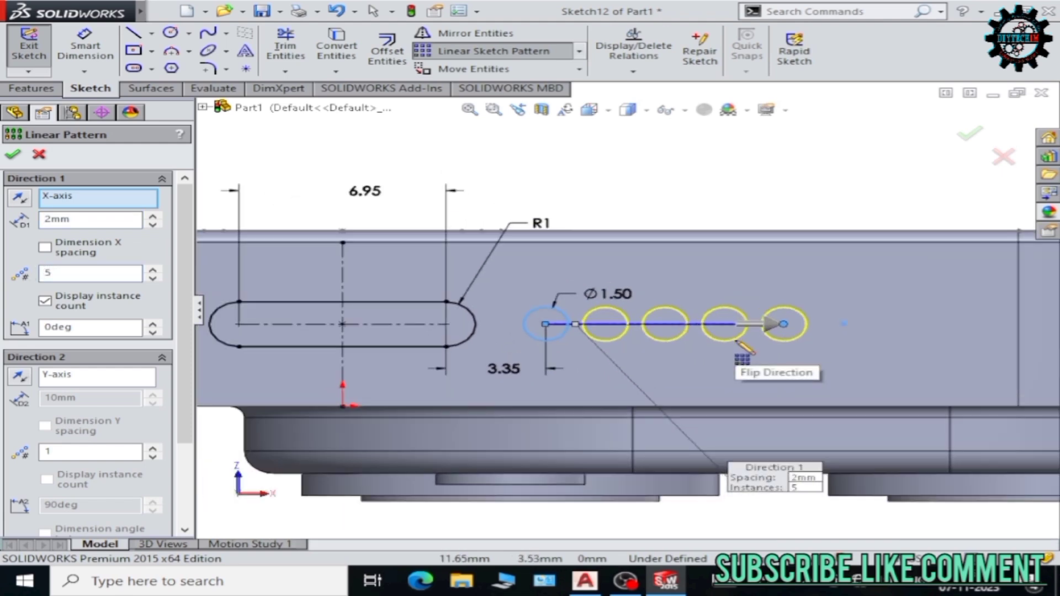
key("Return")
left_click_drag(570, 268, 838, 387)
left_click(473, 69)
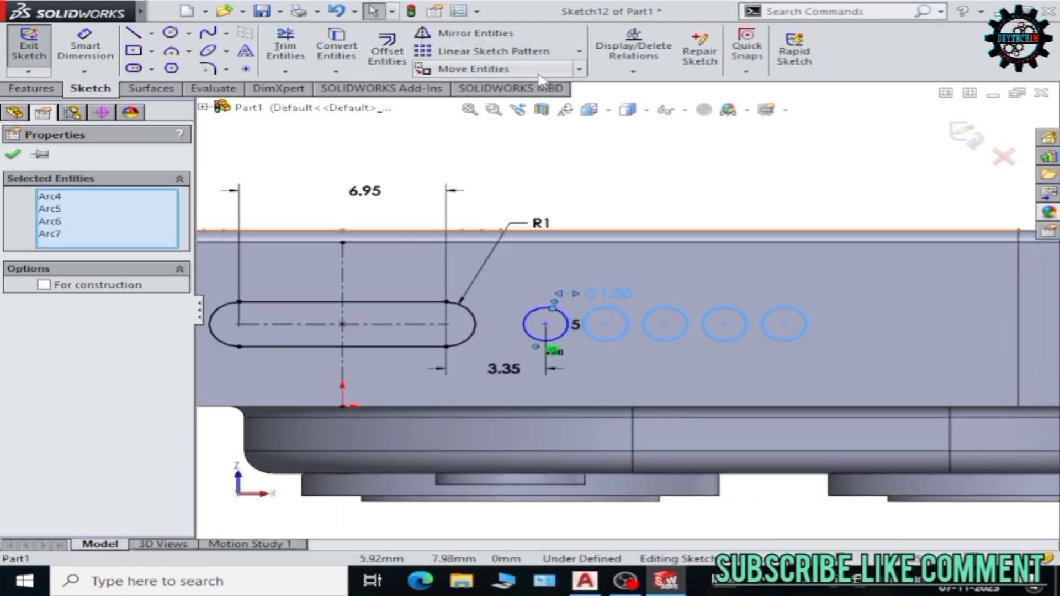
left_click(606, 324)
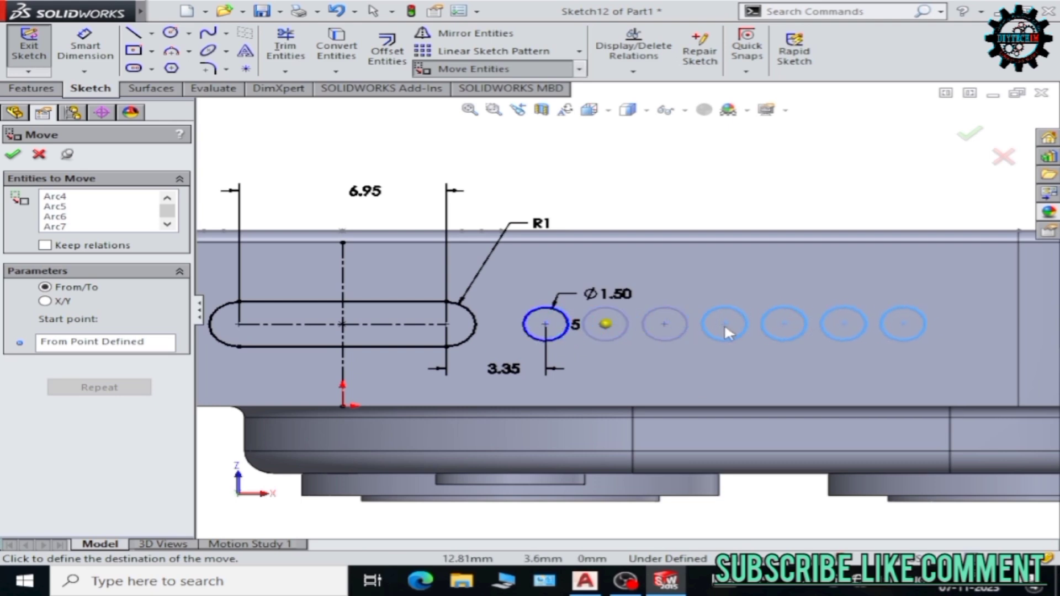
left_click(722, 356)
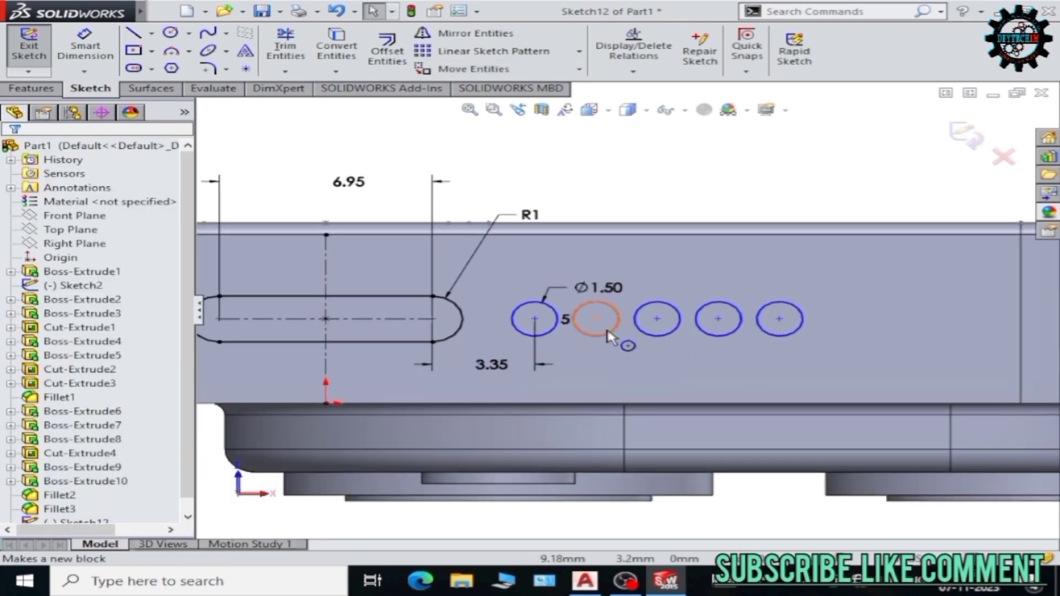
key("Delete")
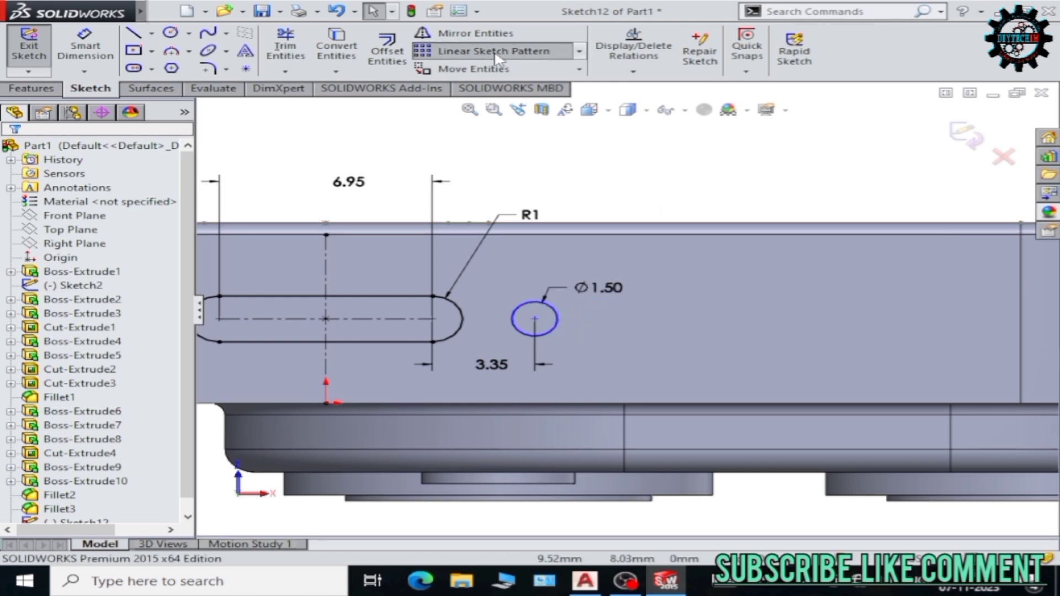
Try a linear pattern of the circle, flipping its direction, then cancel it.
left_click(493, 51)
left_click(554, 316)
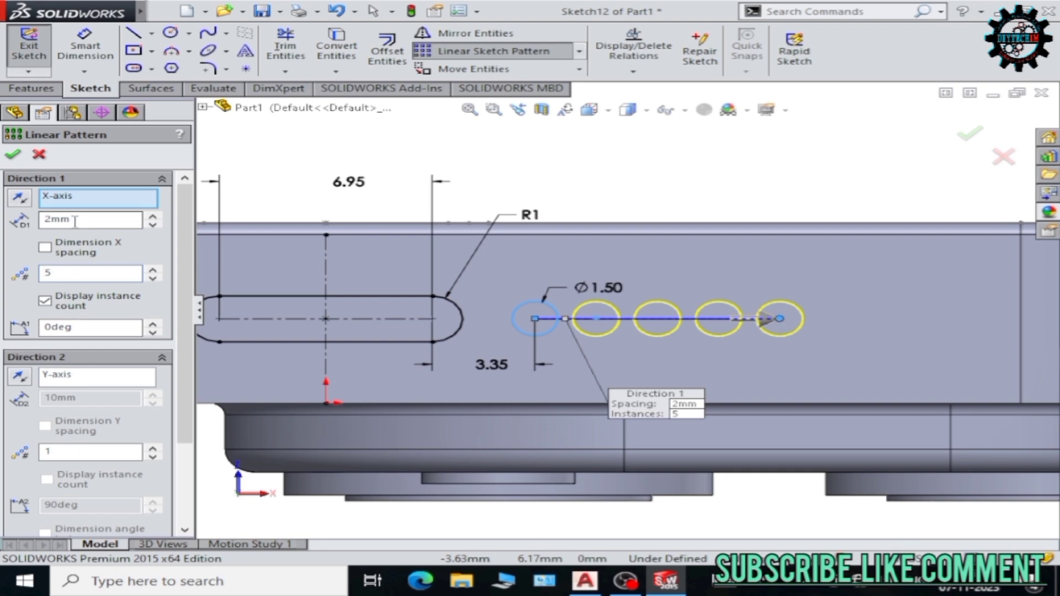
left_click(714, 310)
left_click(26, 200)
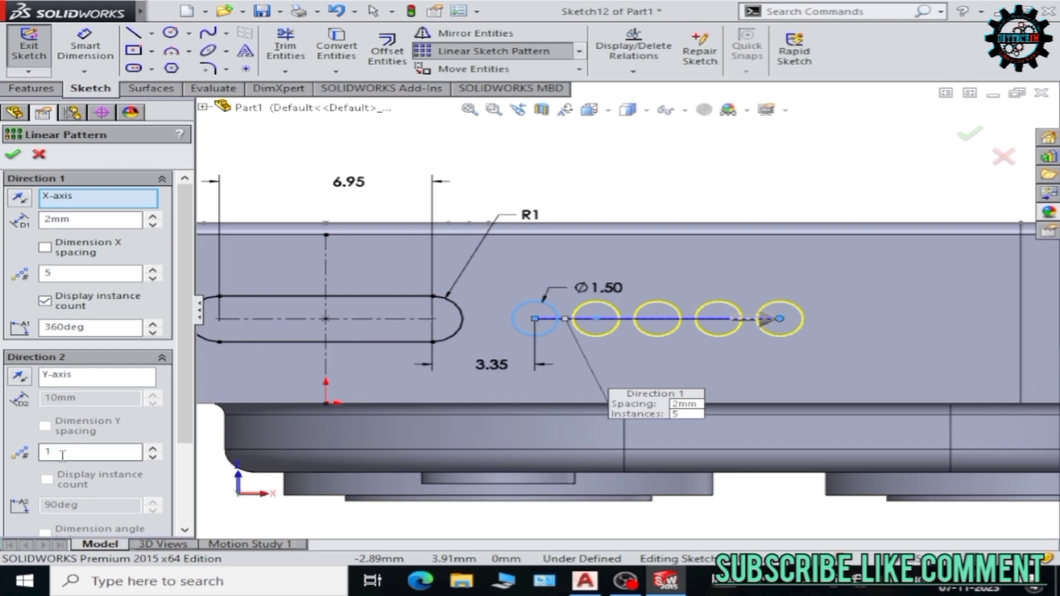
key("Escape")
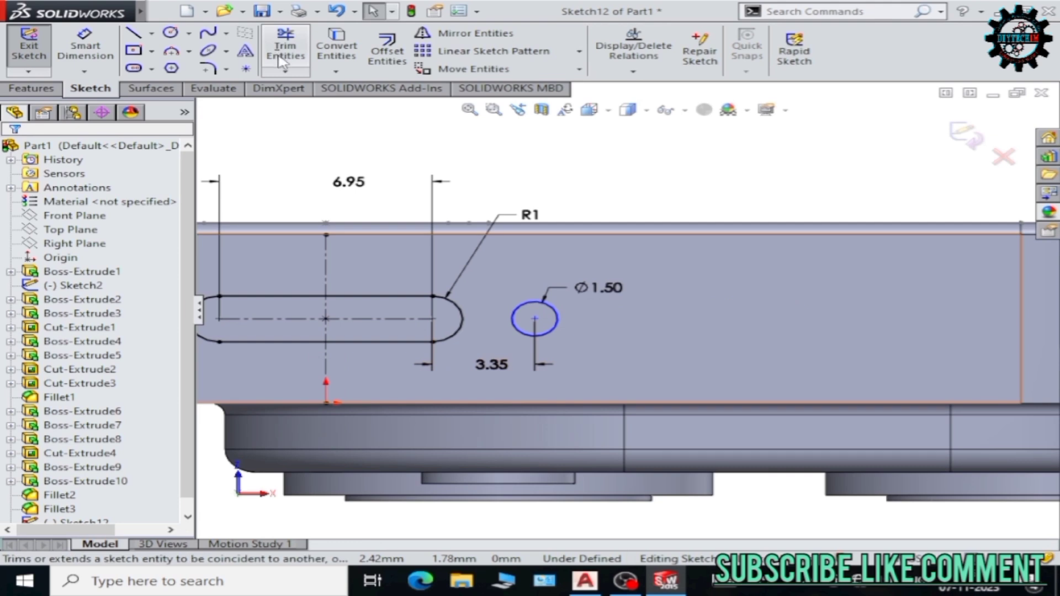
Copy the circle to the right and dimension the two centres 5 mm apart.
left_click(579, 69)
left_click(475, 101)
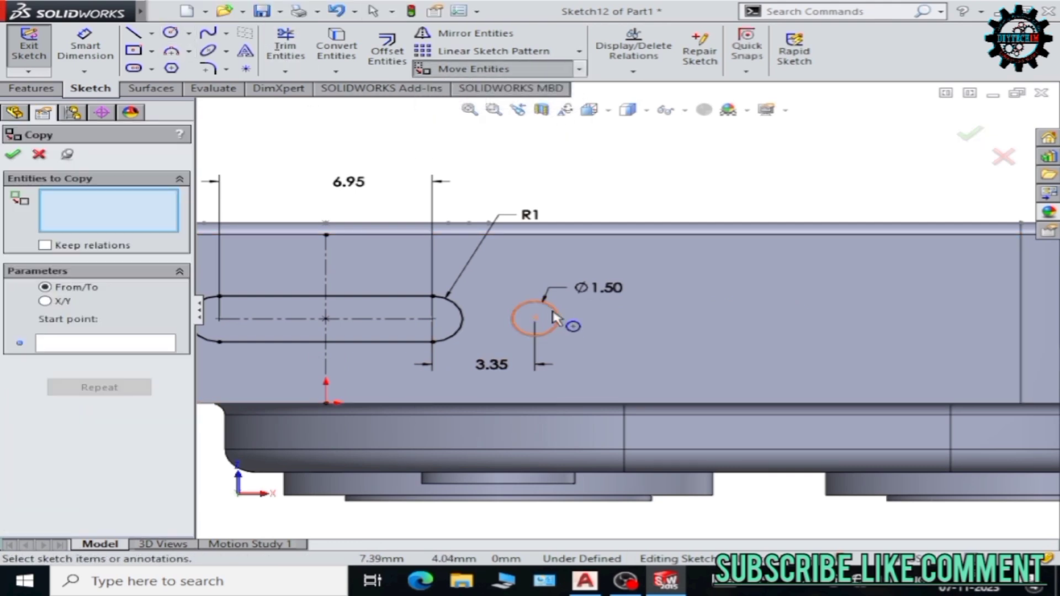
left_click(552, 330)
left_click(669, 319)
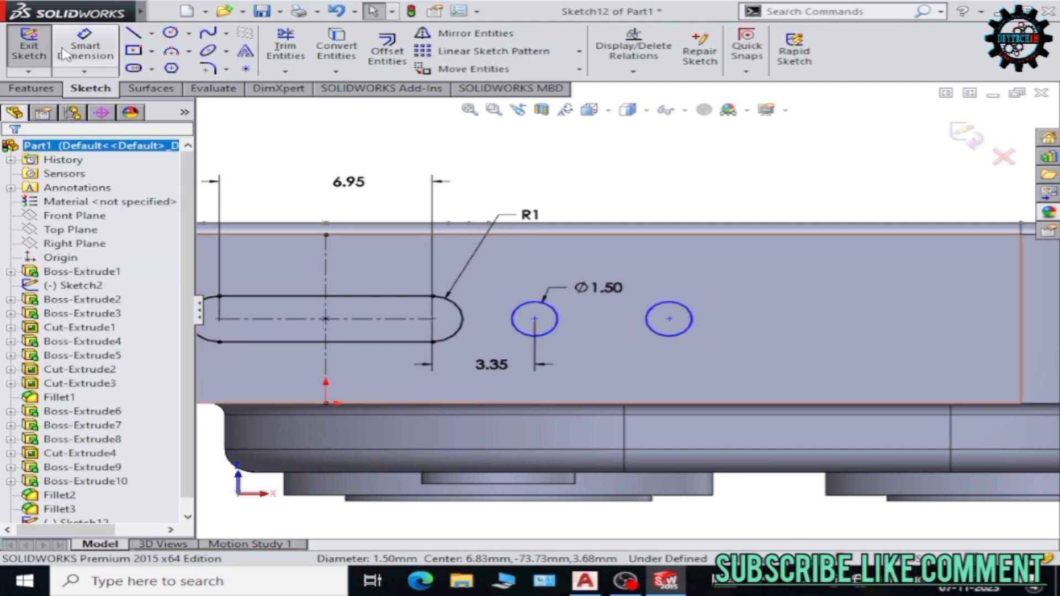
left_click(534, 318)
left_click(669, 319)
left_click(631, 260)
type("5")
key("Return")
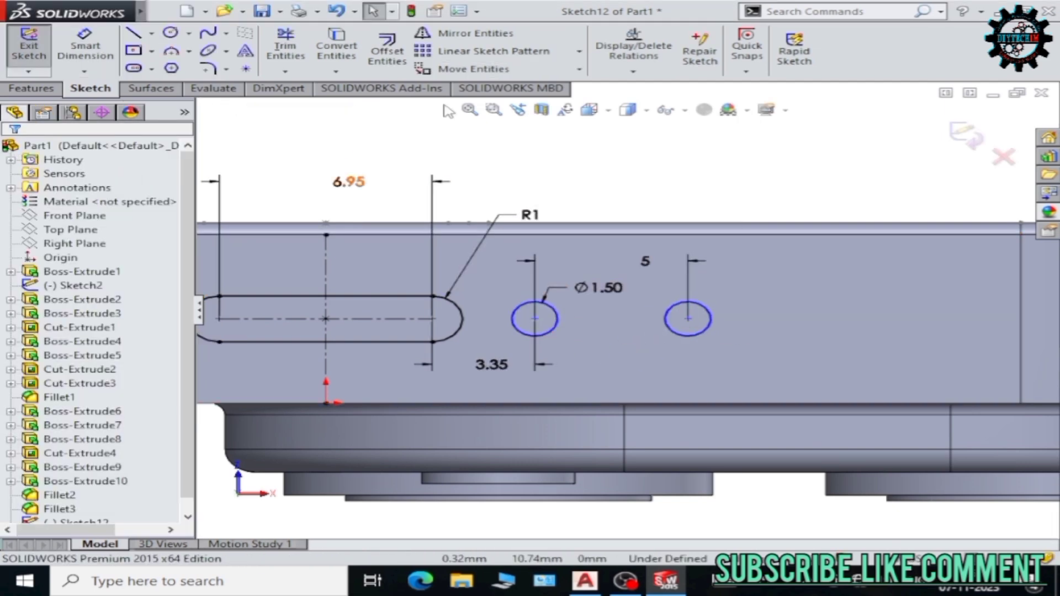
Pattern the right circle into four instances at 1.75 mm spacing.
left_click(493, 51)
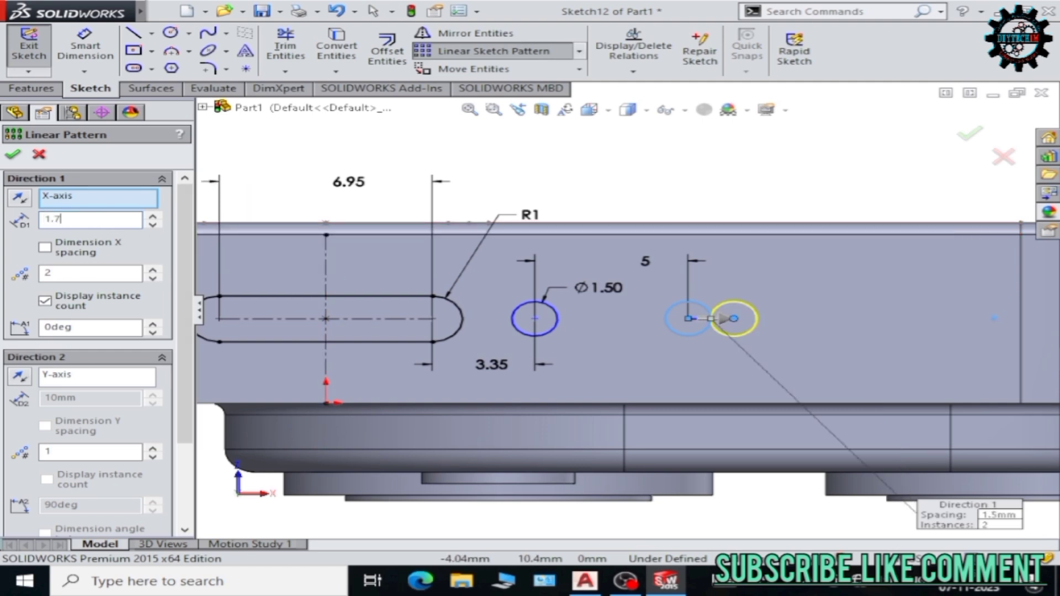
left_click(12, 154)
scroll(456, 337, "up", 3)
scroll(664, 327, "down", 2)
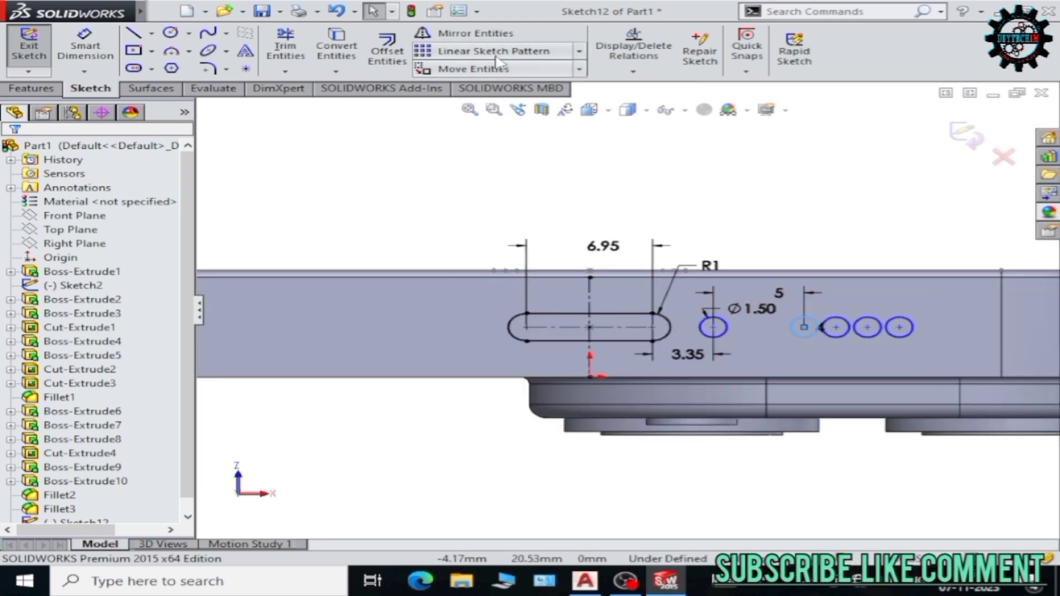
Mirror the hole circles about the slot's vertical centreline to the left side.
left_click(475, 33)
left_click(137, 353)
left_click(590, 301)
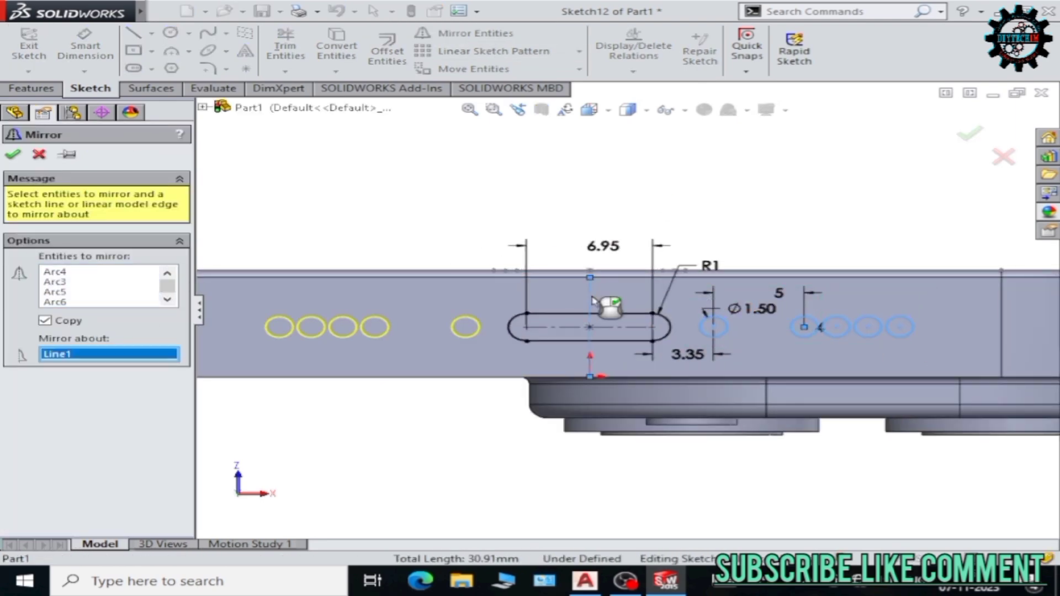
left_click(14, 155)
scroll(569, 331, "up", 3)
scroll(624, 331, "down", 3)
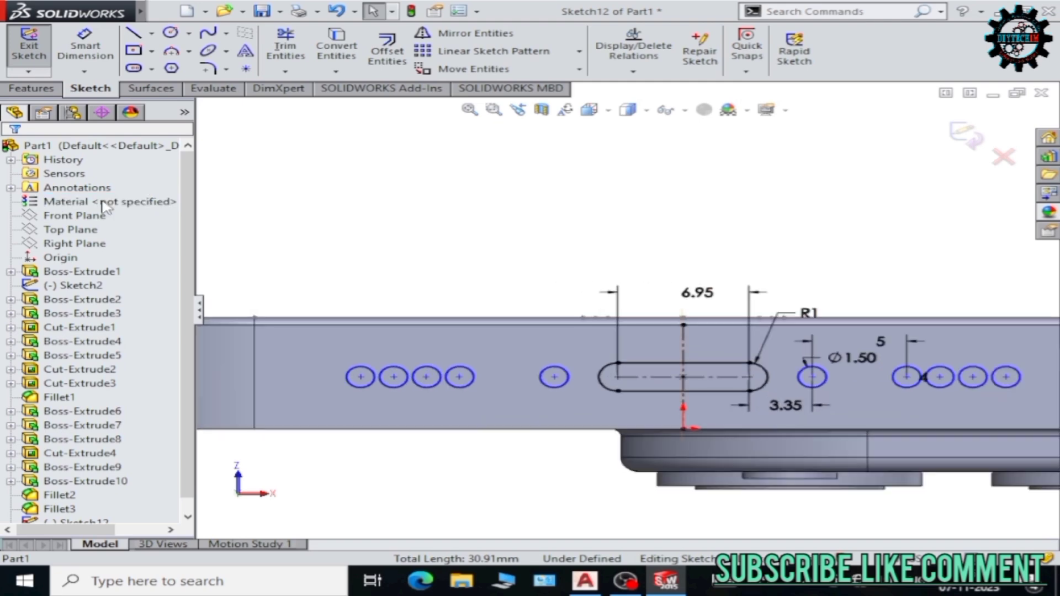
left_click(33, 88)
Extrude-cut the slot and hole sketch through the phone's bottom edge.
left_click(305, 50)
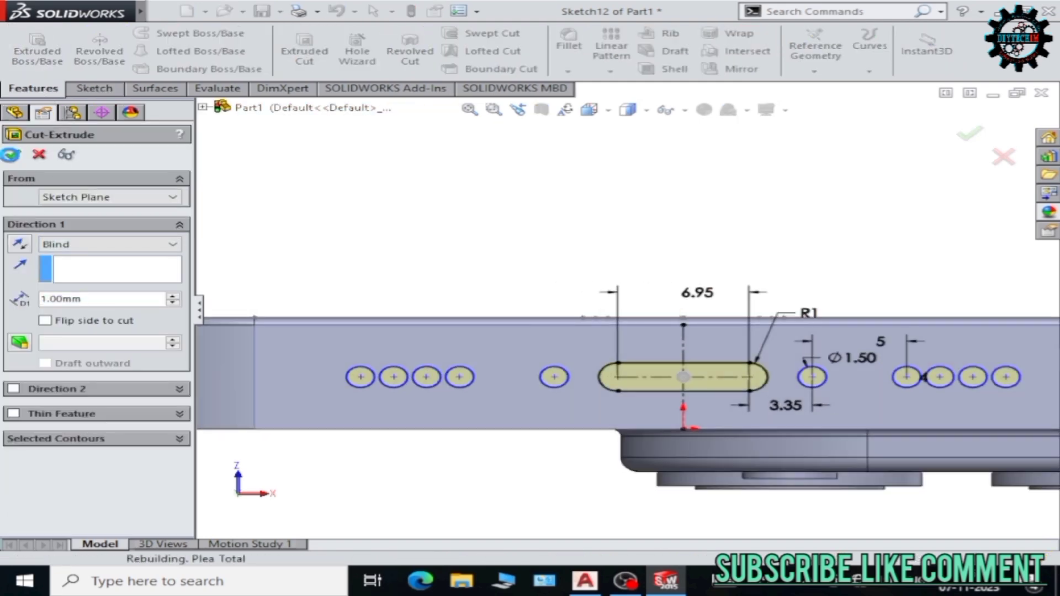
left_click(39, 154)
scroll(475, 365, "down", 3)
left_click(318, 63)
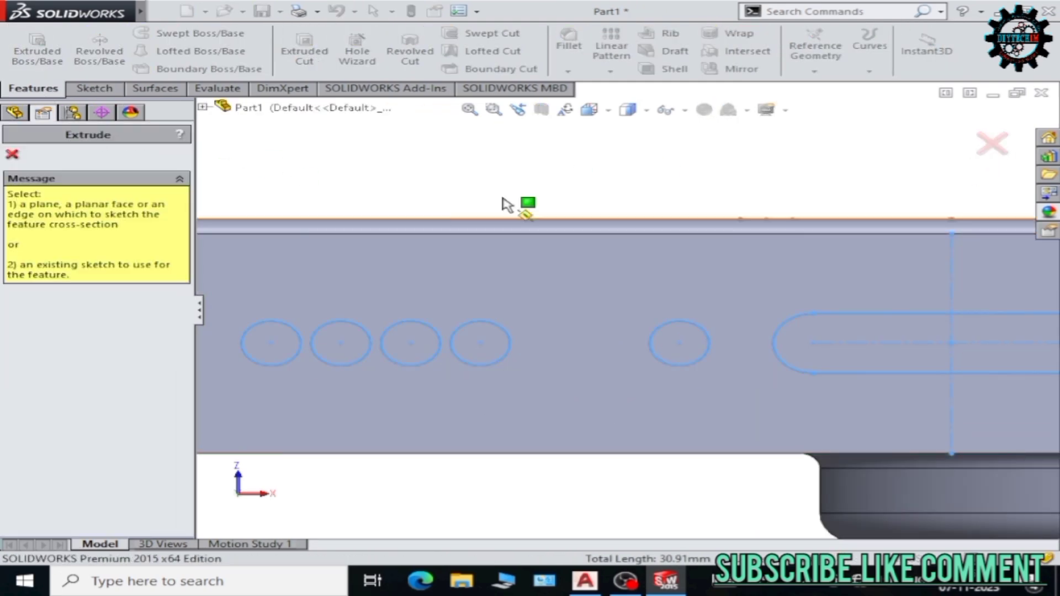
key("Escape")
Round the slot's outer rim edge with a 0.25 mm fillet.
mouse_move(781, 293)
middle_mouse_down()
mouse_move(501, 442)
mouse_move(524, 433)
middle_mouse_up()
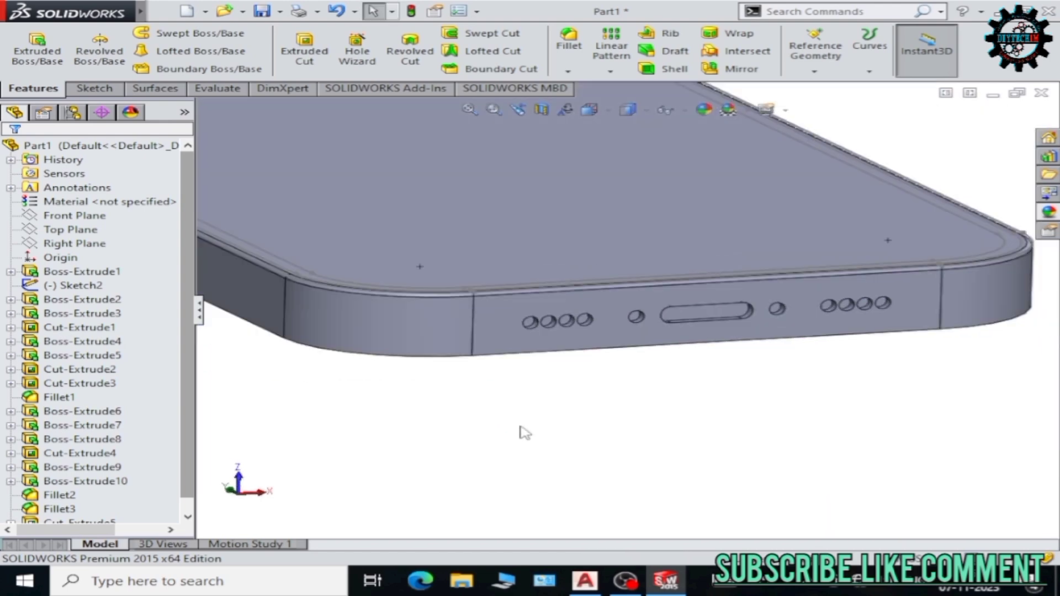
scroll(525, 433, "up", 5)
middle_click_drag(698, 473, 691, 442)
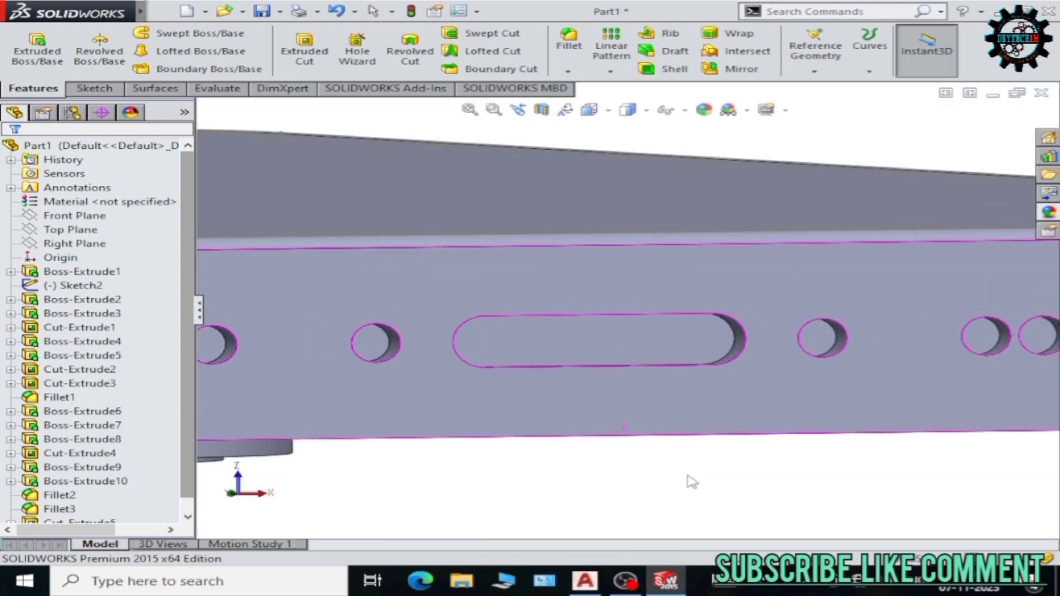
middle_click_drag(692, 482, 674, 339)
left_click(654, 314)
left_click(805, 269)
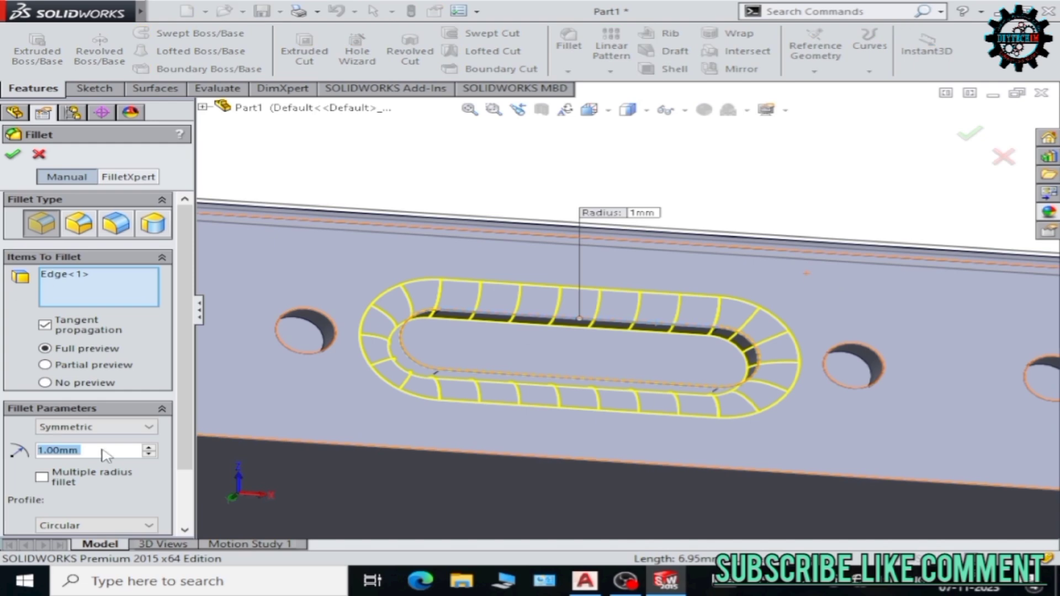
type("0.25")
left_click(13, 155)
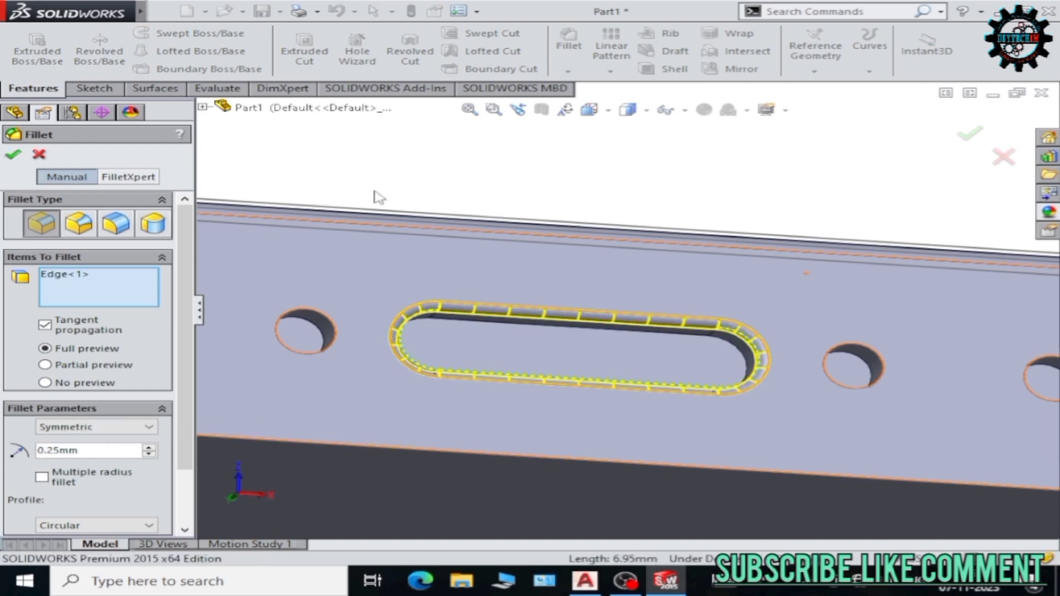
scroll(427, 280, "down", 3)
scroll(463, 349, "up", 2)
Convert both single hole faces beside the slot to circles and extrude them 0.50 mm.
left_click(463, 348)
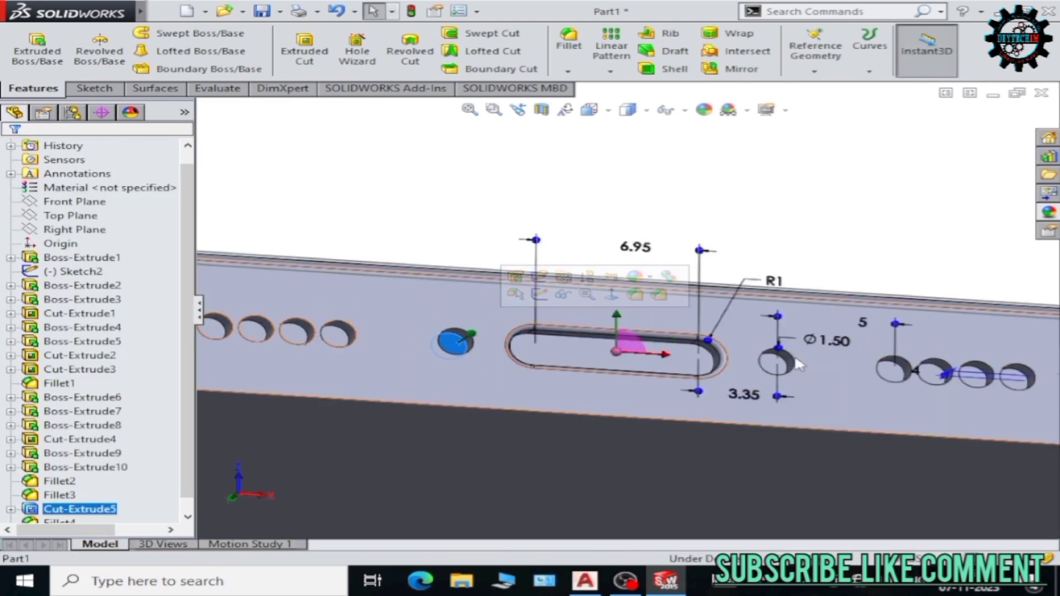
left_click(122, 90)
left_click(491, 320)
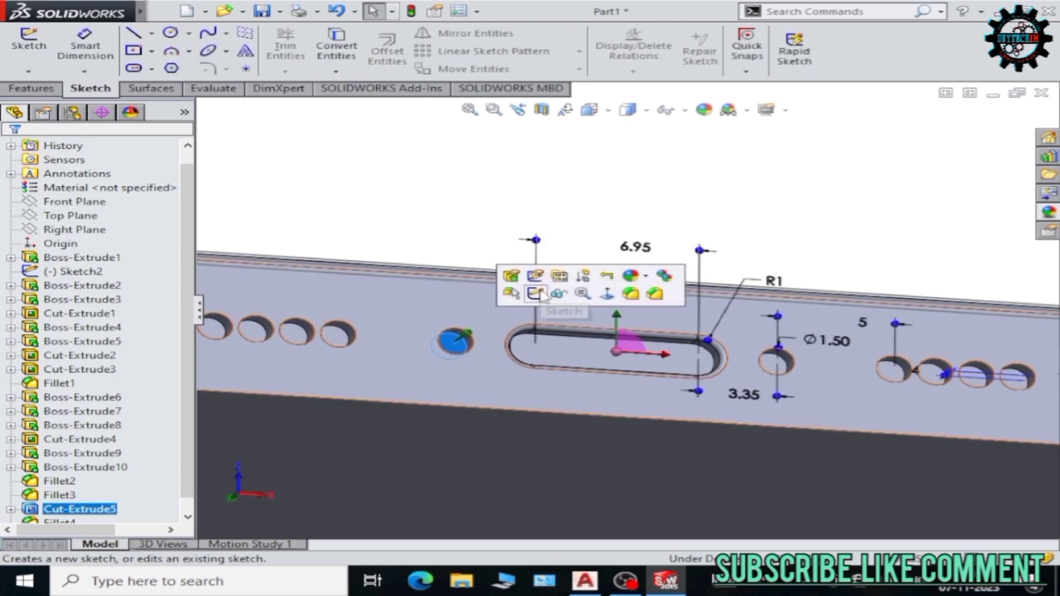
left_click(534, 300)
left_click(329, 50)
left_click(38, 88)
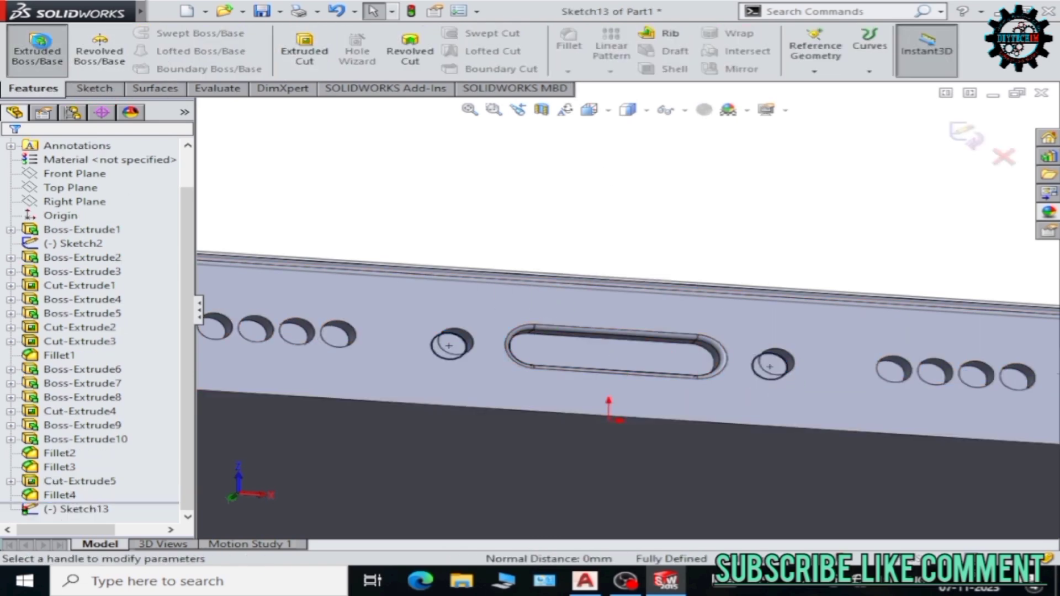
left_click(37, 49)
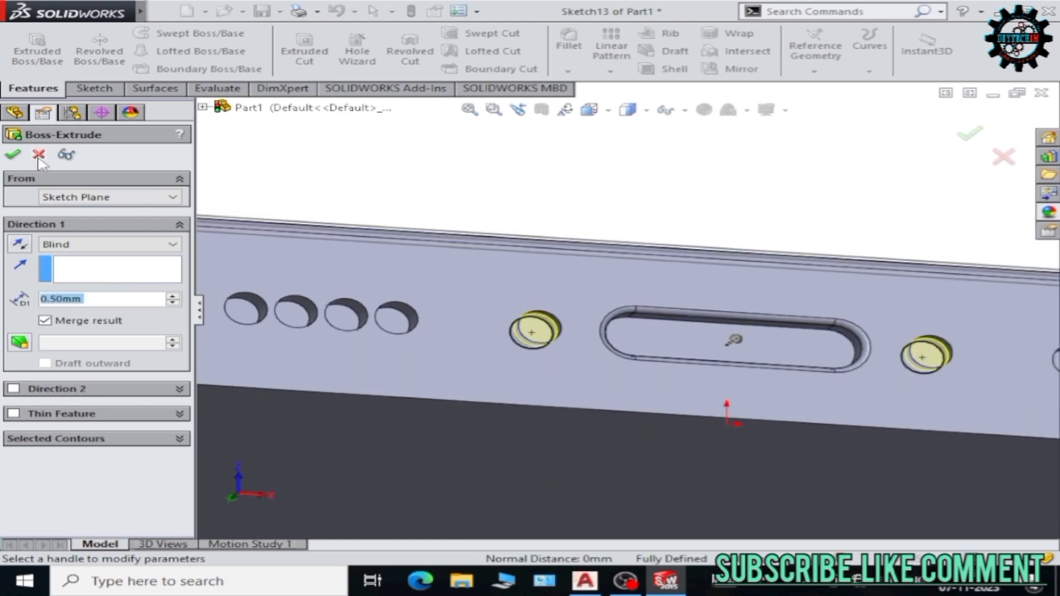
key("Return")
scroll(883, 330, "down", 5)
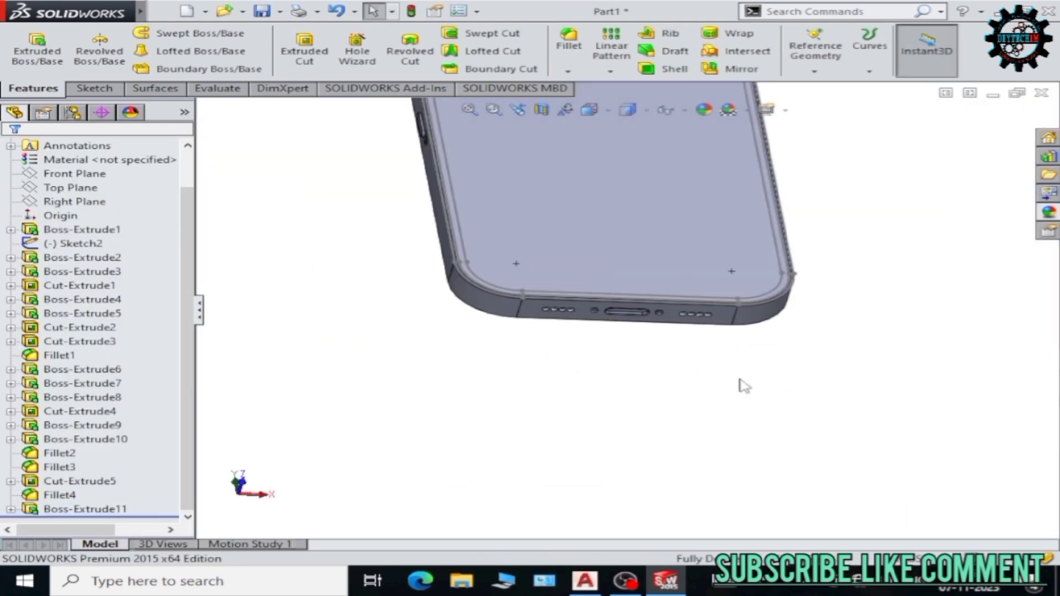
mouse_move(738, 384)
middle_mouse_down()
mouse_move(475, 281)
mouse_move(414, 284)
middle_mouse_up()
scroll(563, 260, "up", 5)
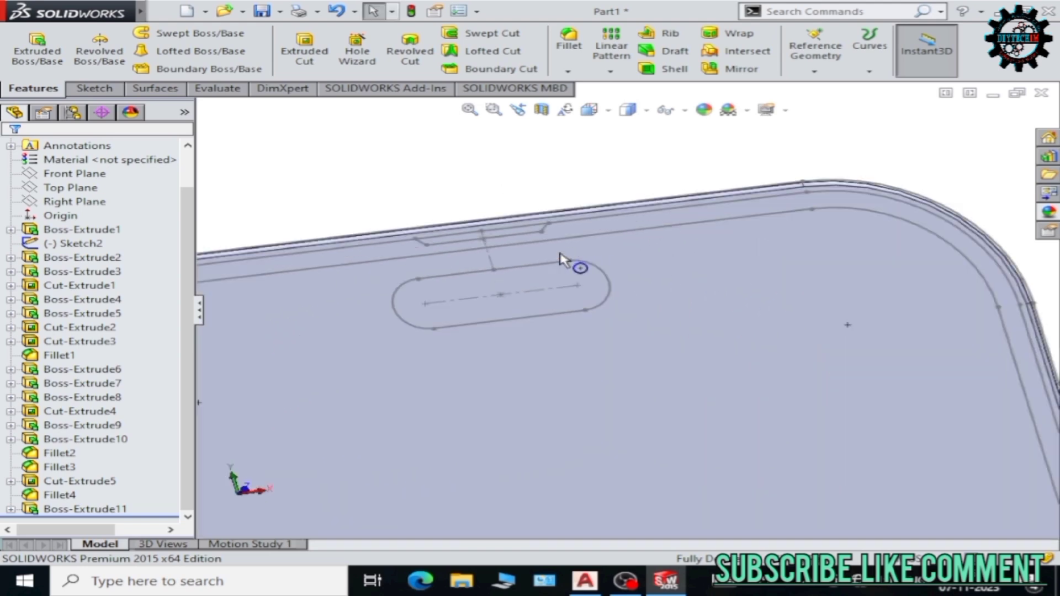
scroll(450, 301, "down", 3)
scroll(751, 326, "down", 3)
scroll(751, 332, "up", 3)
scroll(746, 348, "up", 3)
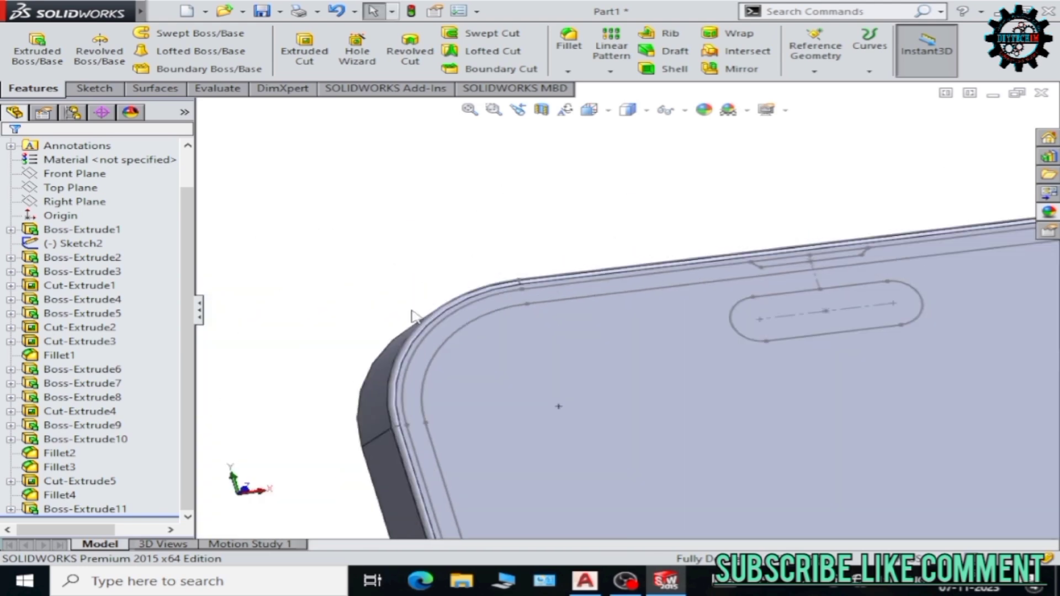
middle_click_drag(745, 348, 558, 306)
scroll(559, 306, "up", 2)
left_click(559, 306)
left_click(702, 241)
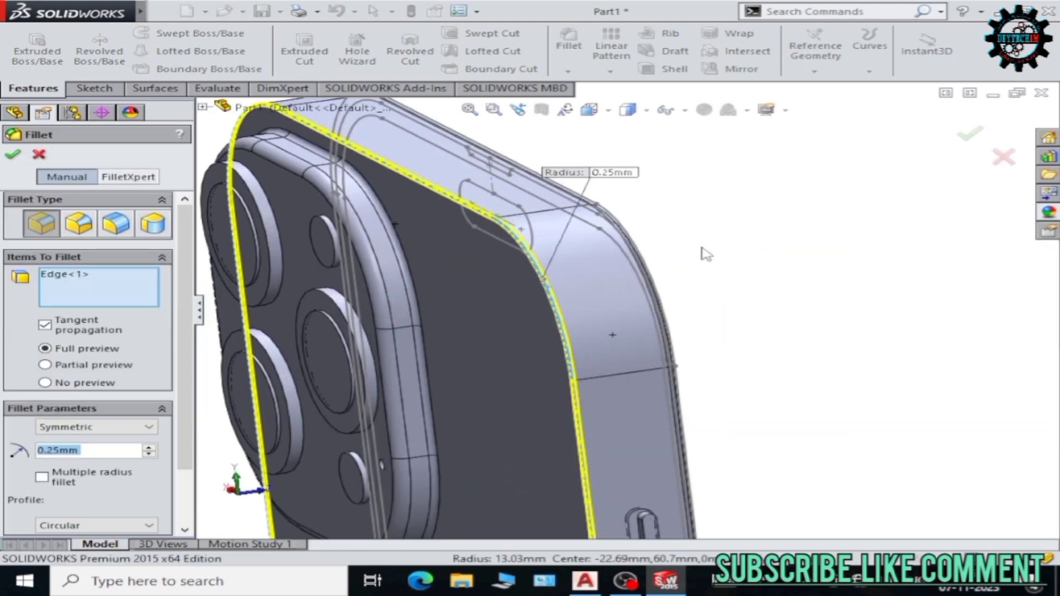
scroll(773, 284, "down", 3)
scroll(688, 271, "up", 3)
middle_click_drag(688, 270, 657, 351)
scroll(657, 354, "up", 3)
left_click(651, 285)
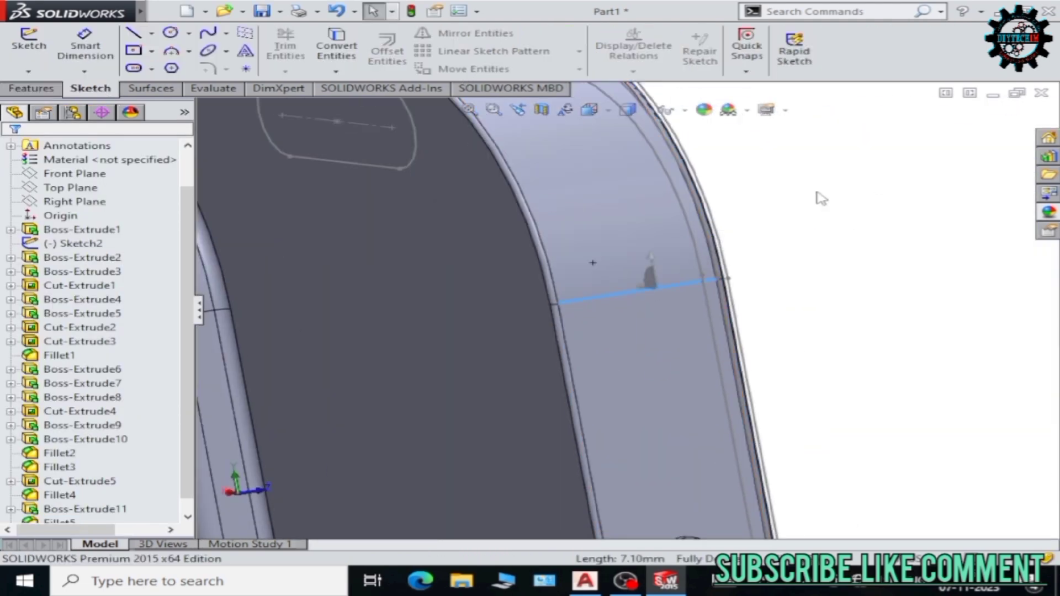
scroll(777, 223, "down", 5)
mouse_move(736, 253)
middle_mouse_down()
mouse_move(634, 309)
mouse_move(592, 362)
middle_mouse_up()
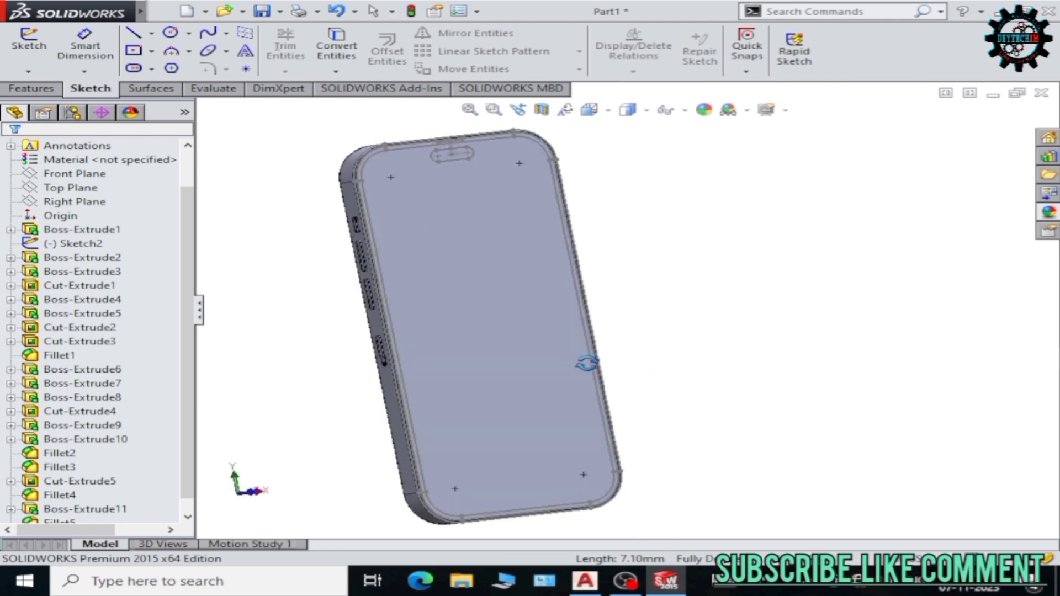
scroll(598, 256, "up", 4)
scroll(598, 256, "up", 3)
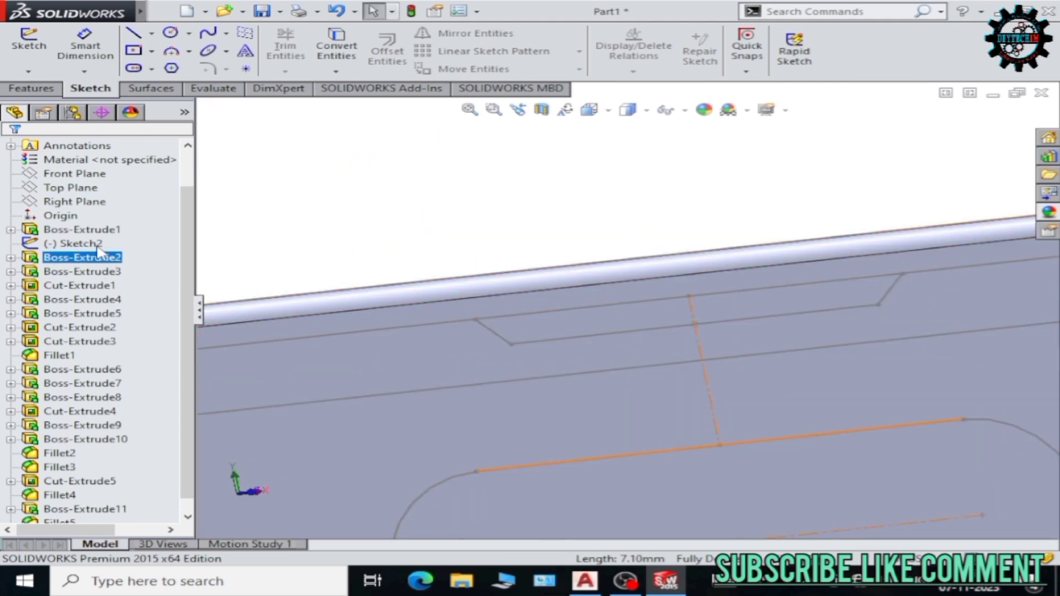
Open Sketch2 for editing to reach the trapezoid groove outline.
left_click(77, 243)
left_click(101, 202)
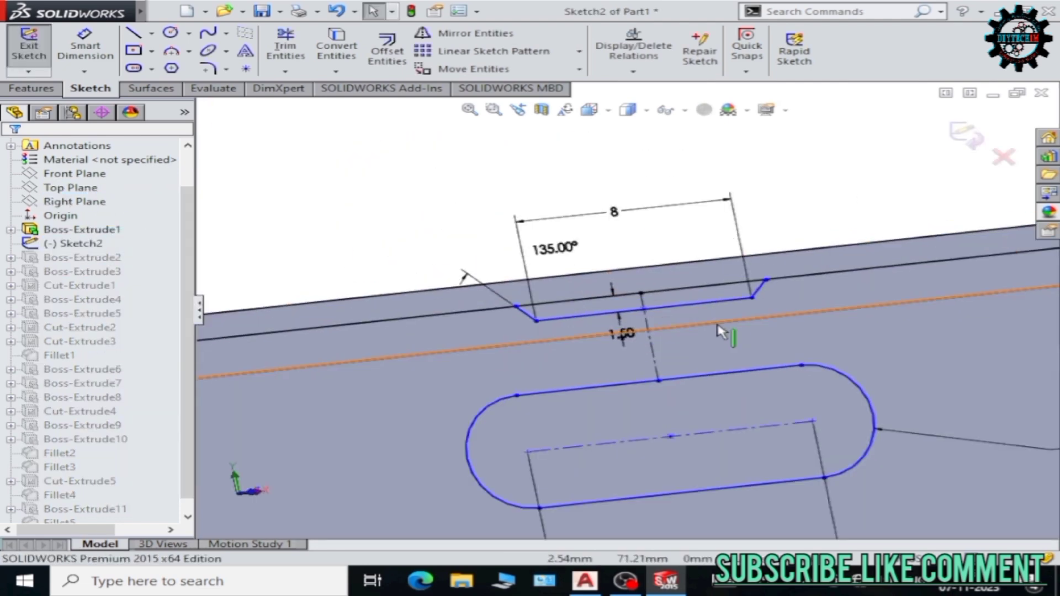
scroll(591, 296, "down", 3)
scroll(592, 296, "down", 2)
scroll(592, 296, "up", 3)
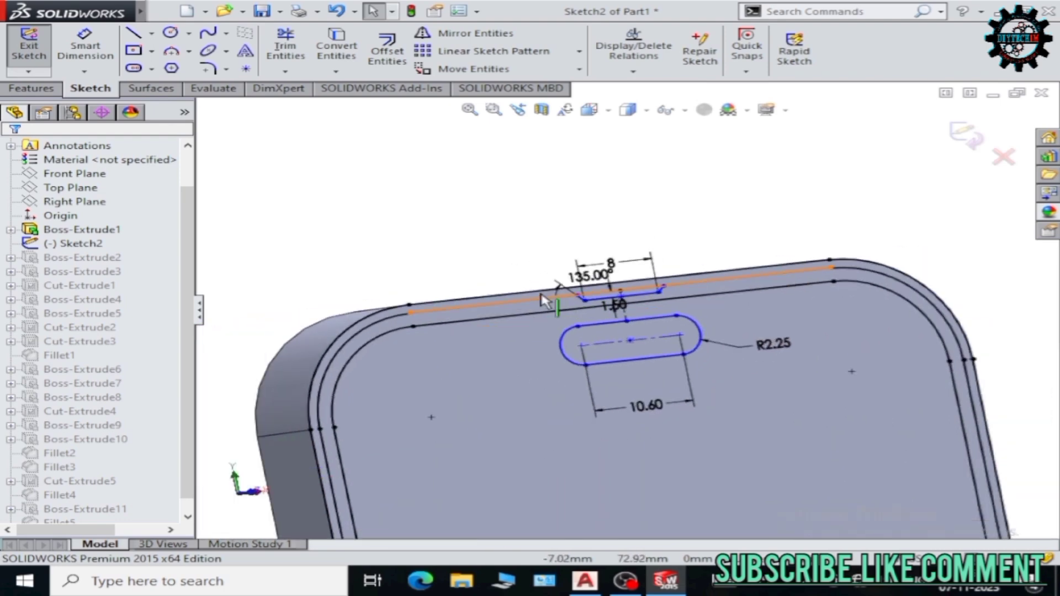
scroll(541, 300, "up", 2)
scroll(541, 300, "down", 3)
scroll(510, 323, "up", 3)
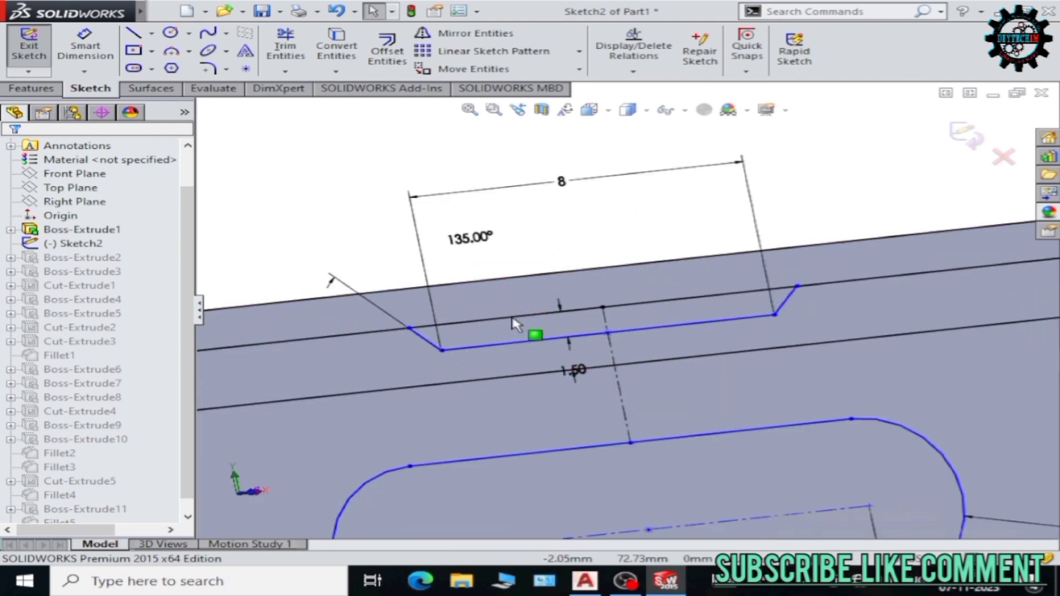
scroll(511, 323, "up", 2)
Extrude-cut the trapezoid groove into the top edge at 0.25 mm depth.
left_click(25, 89)
left_click(304, 53)
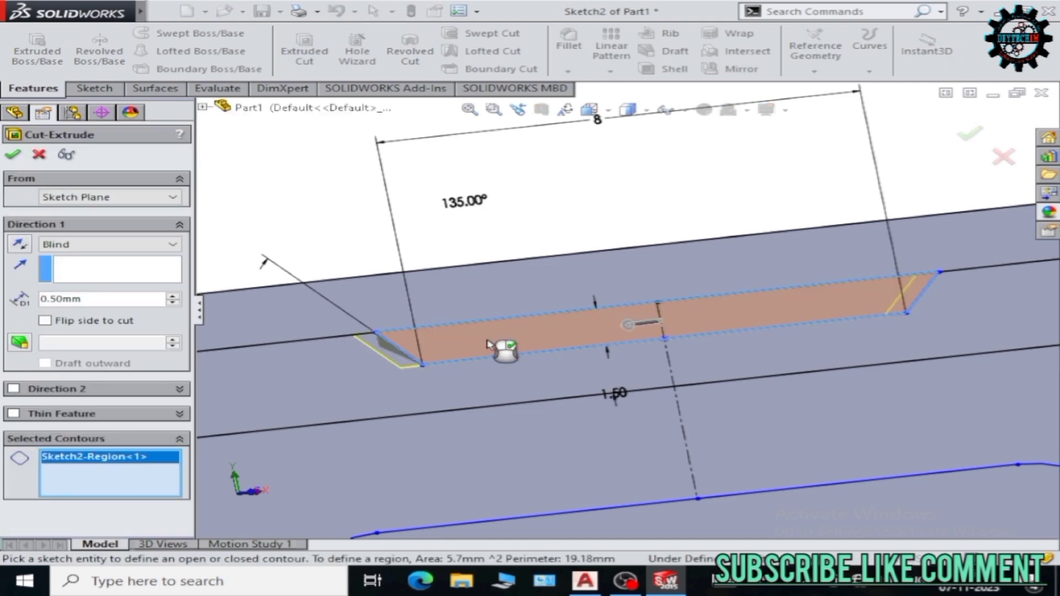
type("0.25")
key("Return")
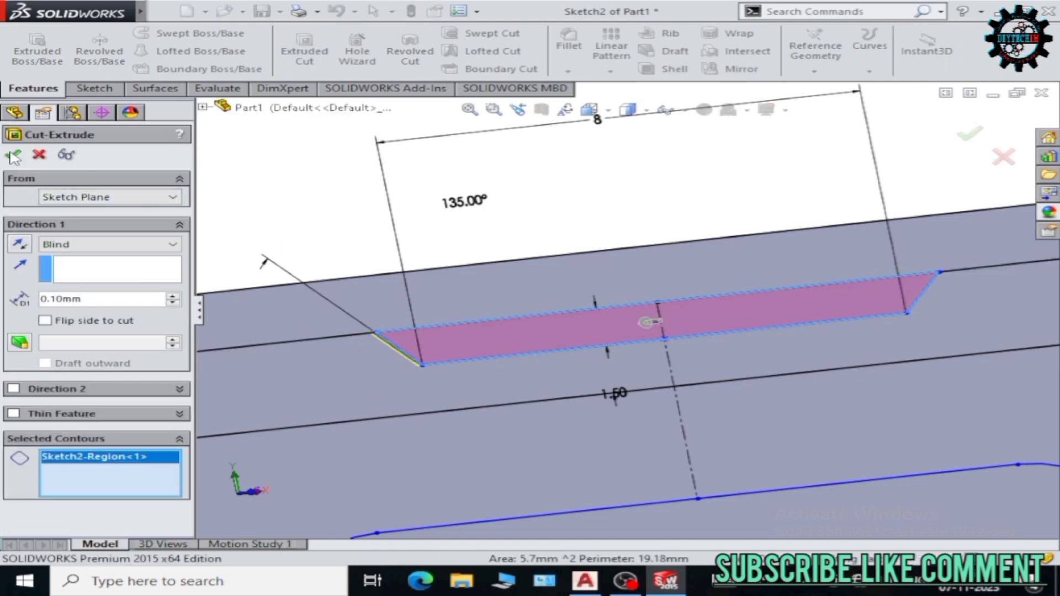
Start another Extruded Cut with Sketch3 chosen as the profile.
left_click(304, 52)
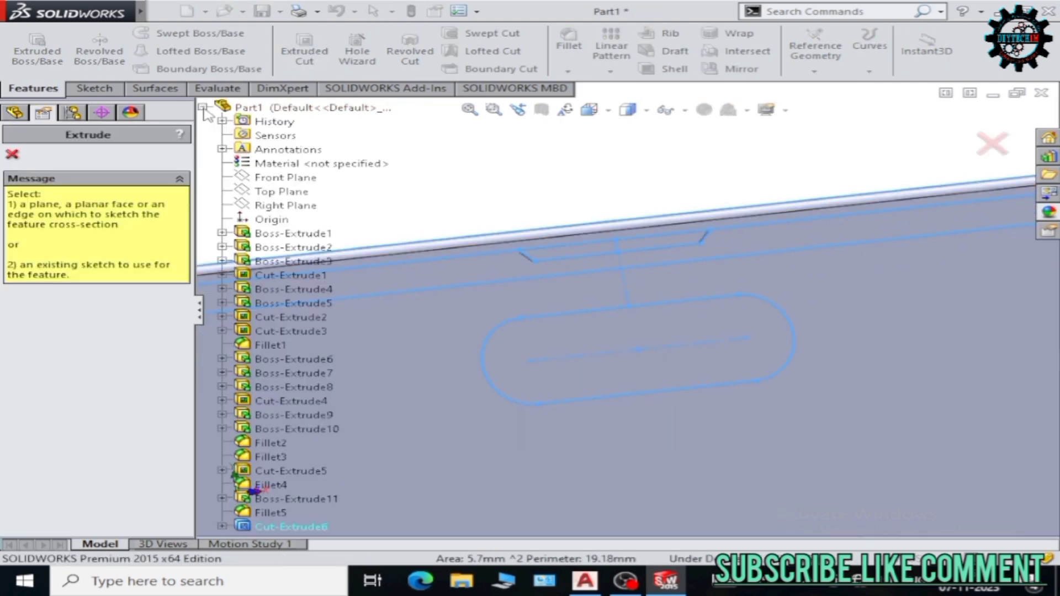
left_click(222, 233)
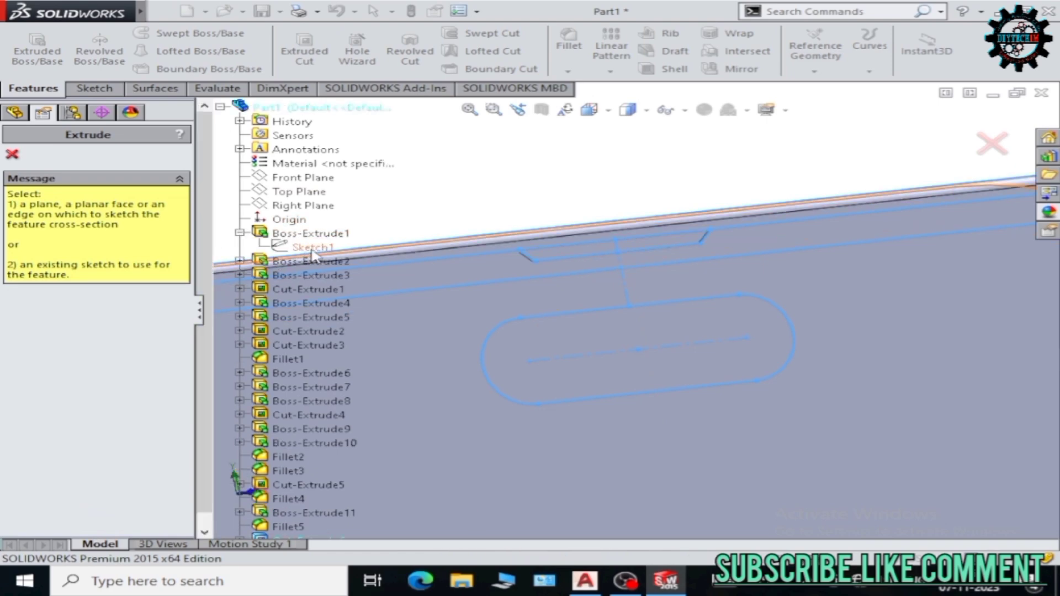
left_click(222, 260)
left_click(309, 275)
Extrude-cut the pill-shaped slot region of Sketch2 to a shallow depth.
key("Escape")
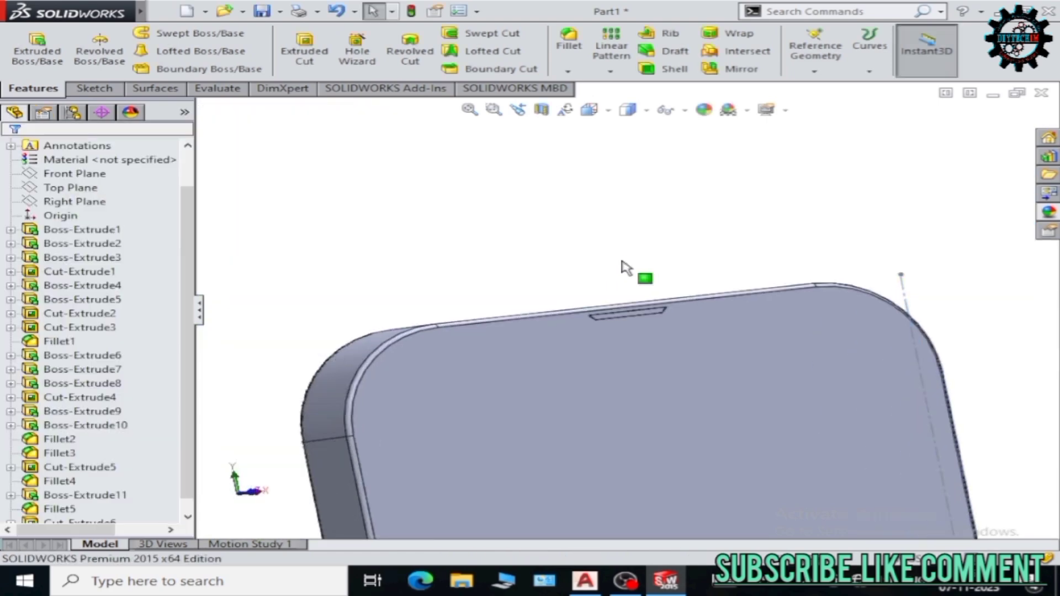
left_click(305, 52)
left_click(313, 247)
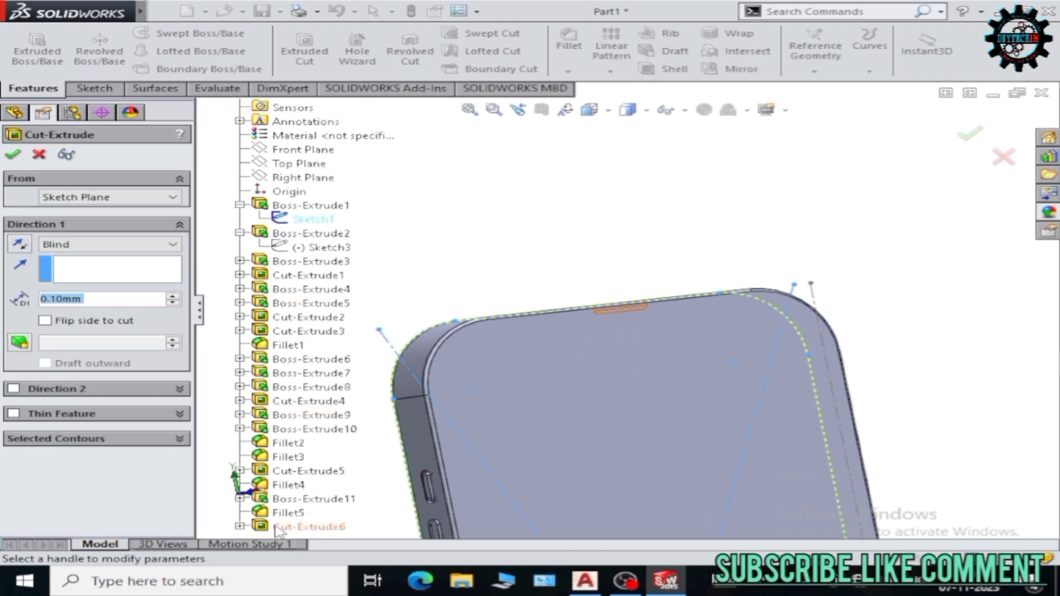
key("Escape")
left_click(304, 53)
left_click(309, 527)
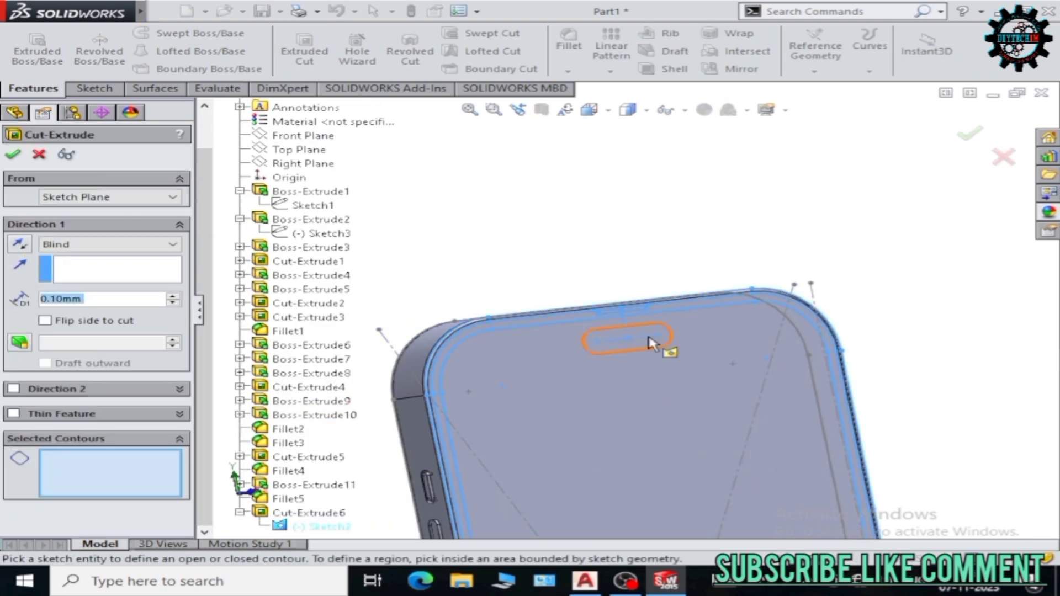
scroll(651, 338, "down", 3)
scroll(591, 386, "down", 3)
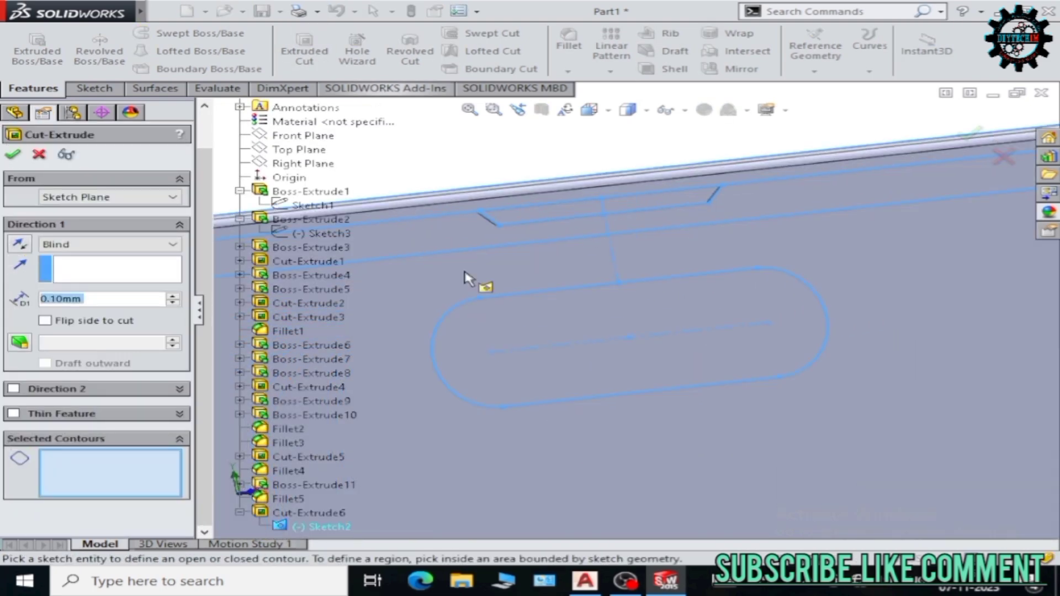
left_click(513, 346)
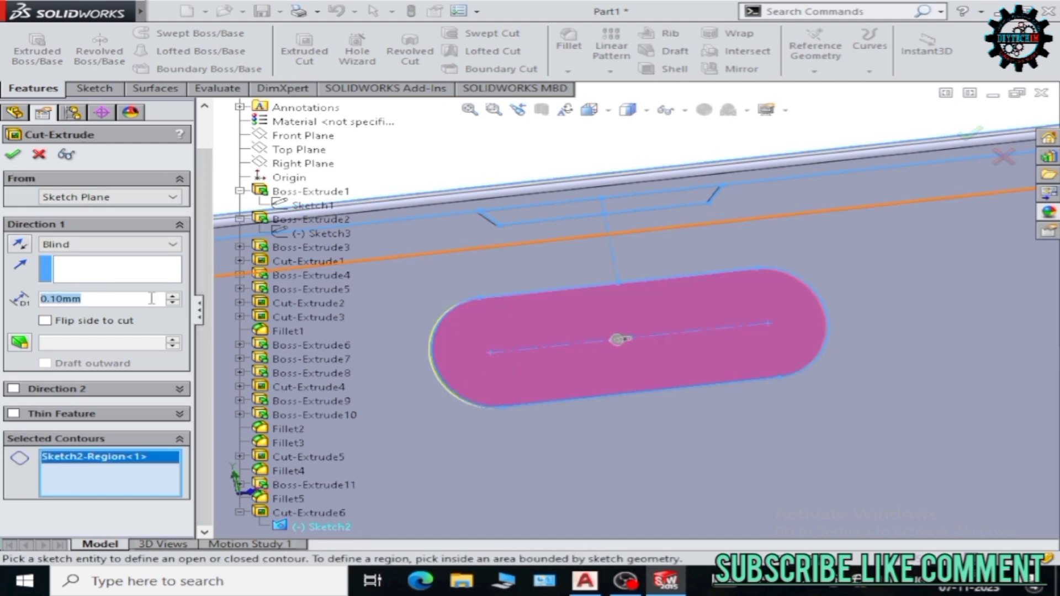
type("0.0")
key("Return")
key("Return")
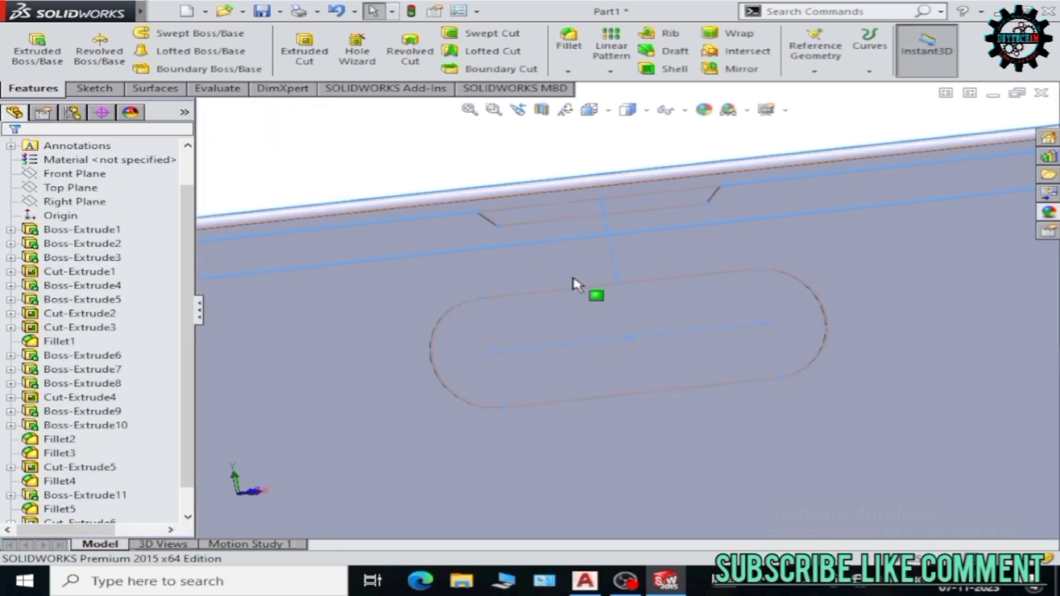
Inspect the whole phone, then open the iphone dgn part from Recent Documents.
scroll(574, 286, "up", 5)
mouse_move(669, 320)
middle_mouse_down()
mouse_move(680, 226)
mouse_move(674, 359)
mouse_move(416, 322)
mouse_move(788, 371)
mouse_move(430, 331)
mouse_move(371, 438)
mouse_move(846, 383)
middle_mouse_up()
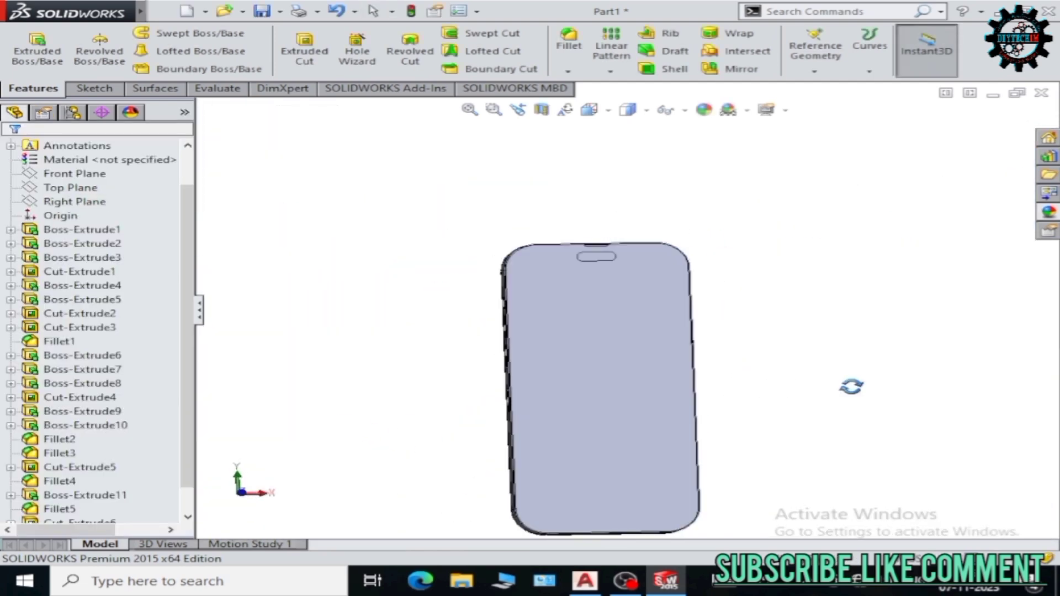
scroll(618, 309, "down", 10)
scroll(617, 310, "up", 10)
mouse_move(761, 372)
middle_mouse_down()
mouse_move(628, 375)
mouse_move(736, 353)
mouse_move(619, 366)
mouse_move(778, 362)
mouse_move(684, 348)
mouse_move(681, 322)
mouse_move(665, 350)
mouse_move(757, 345)
middle_mouse_up()
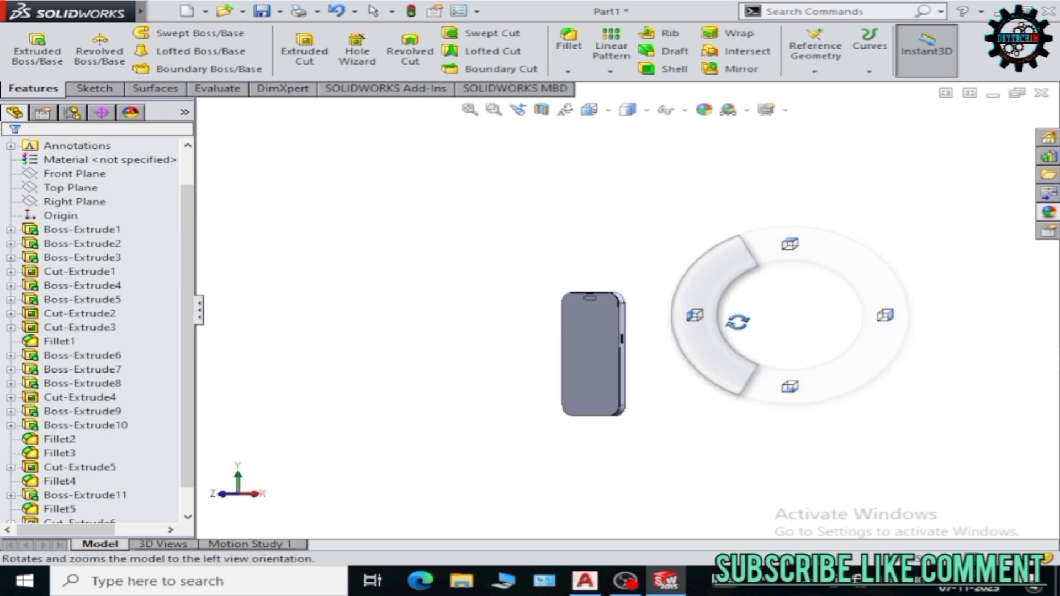
right_click_drag(757, 326, 607, 352)
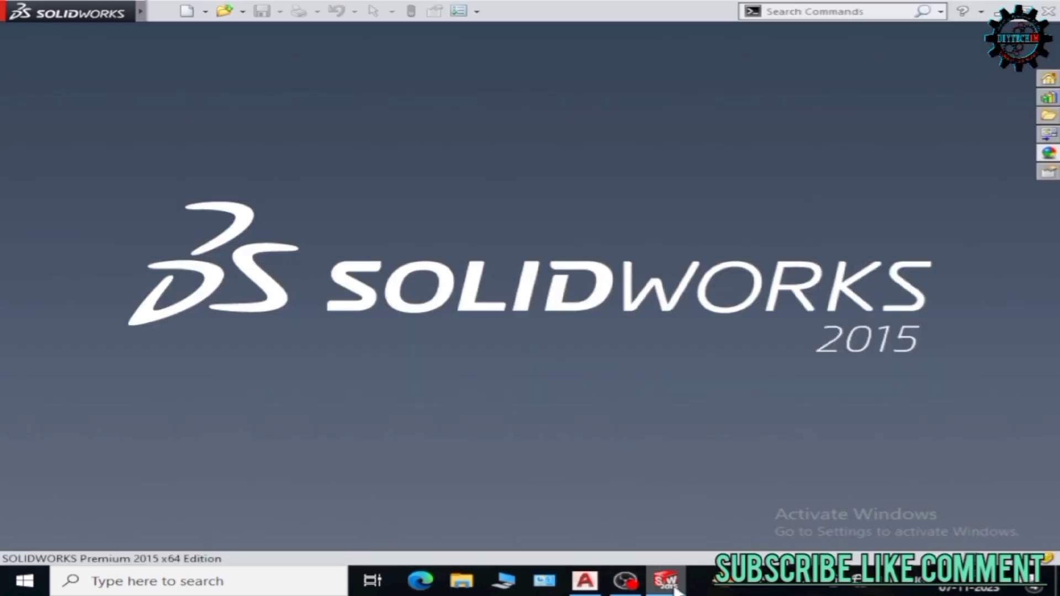
left_click(242, 11)
left_click(264, 44)
left_click(307, 102)
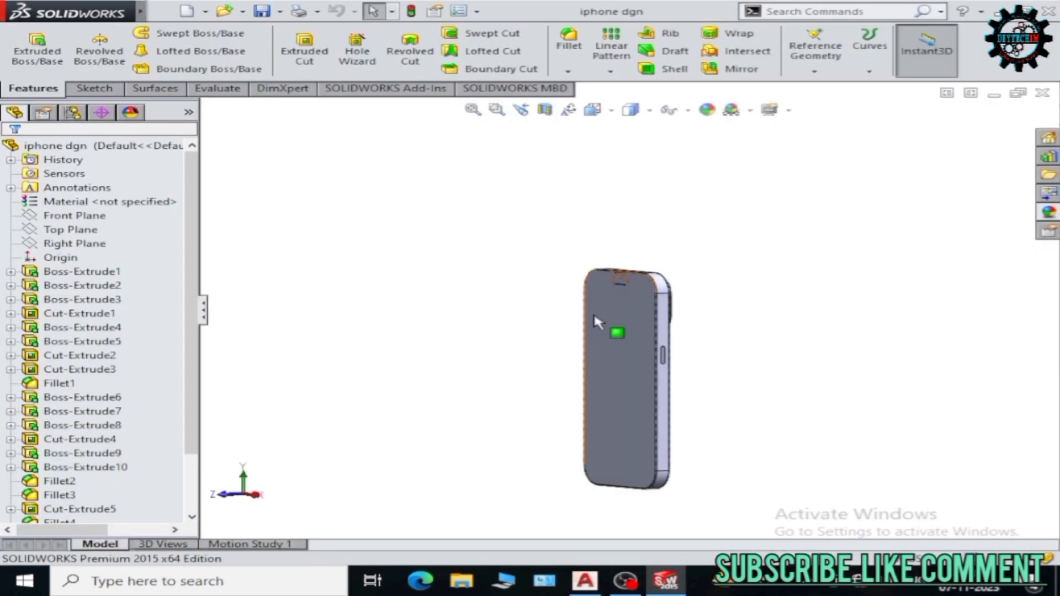
Drag the ip15x image from the Nvme3 (H:) drive onto the phone's front face.
left_click(461, 581)
left_click(44, 265)
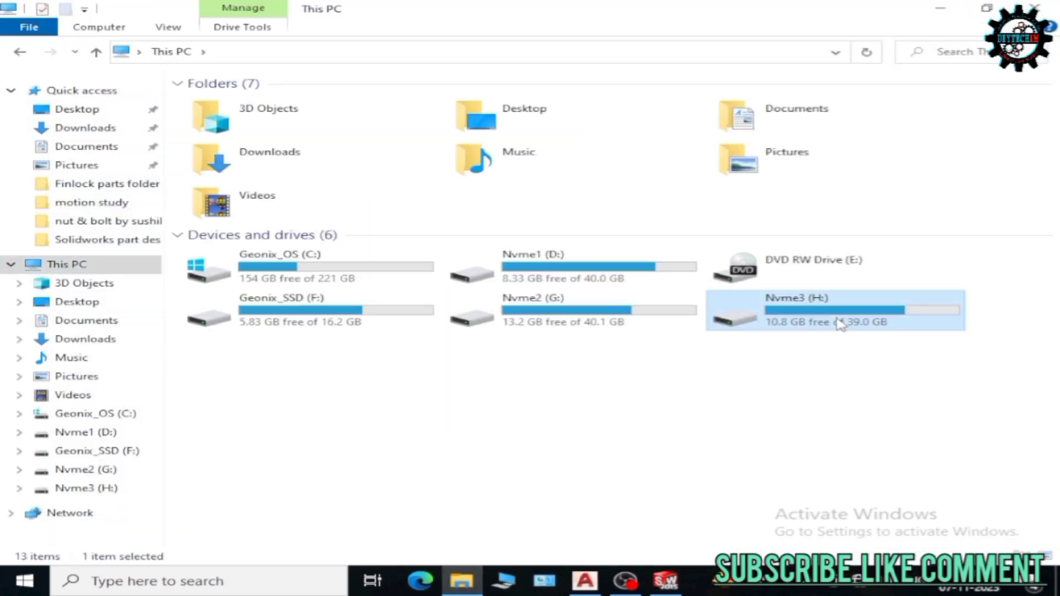
double_click(840, 322)
left_click(1024, 7)
left_click_drag(398, 406, 603, 362)
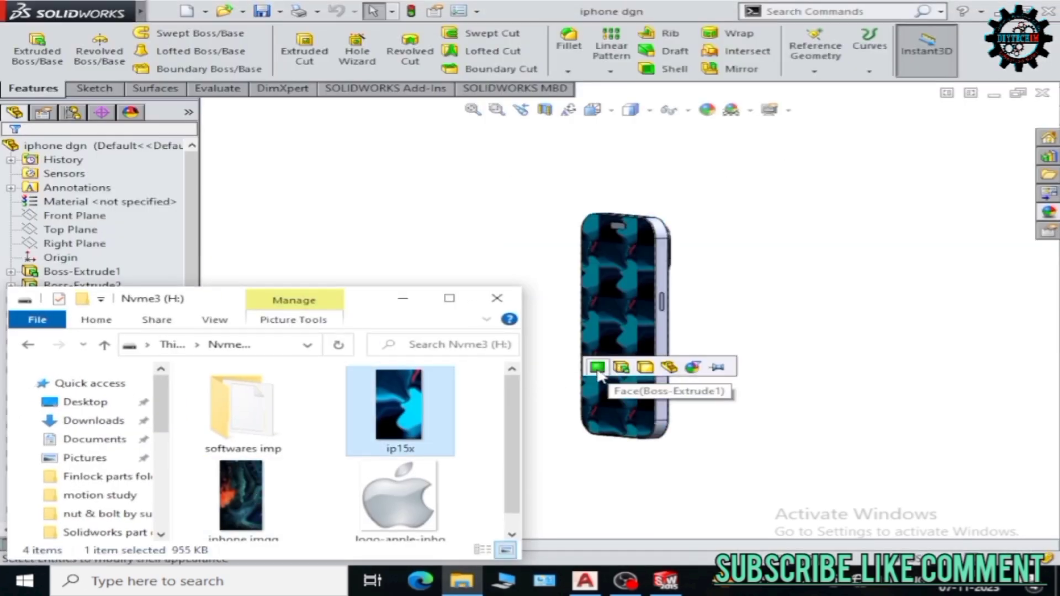
left_click(613, 361)
Fit the ip15x wallpaper's width and height so one copy spans the 146.46 mm front face.
left_click(821, 232)
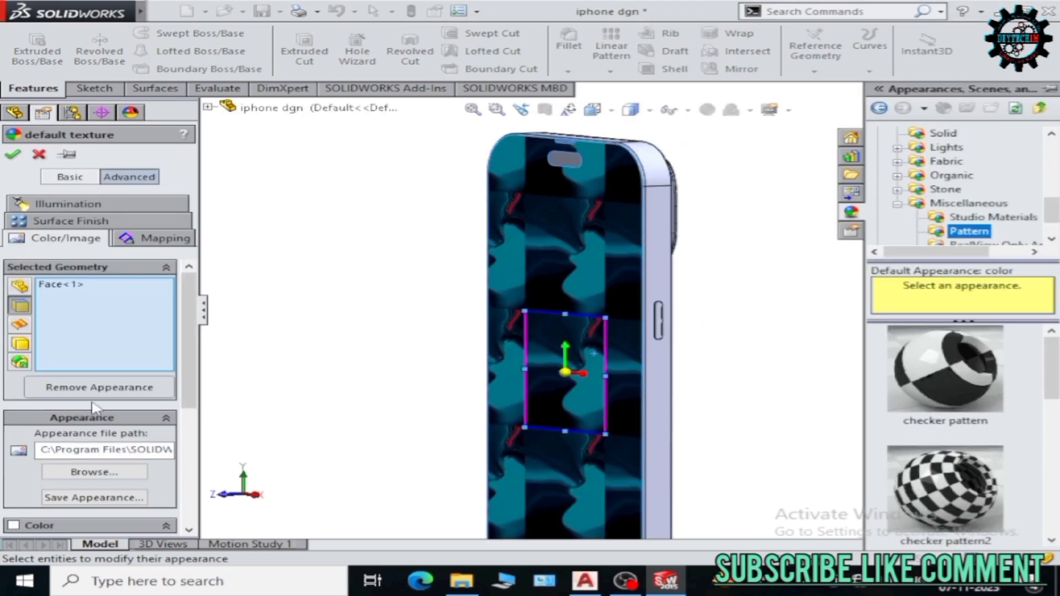
left_click_drag(569, 334, 566, 260)
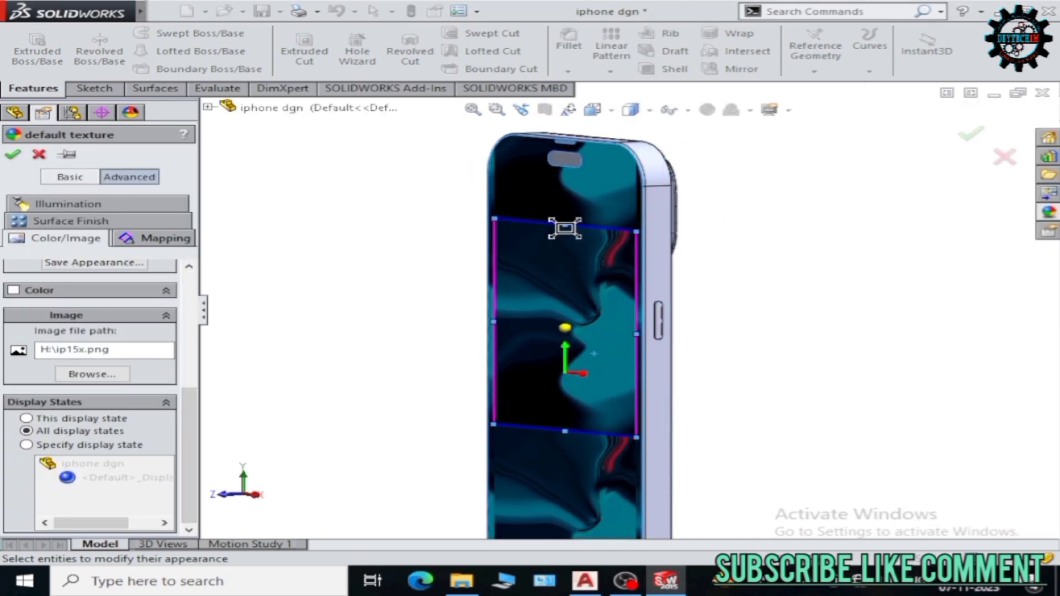
left_click(23, 366)
left_click(22, 383)
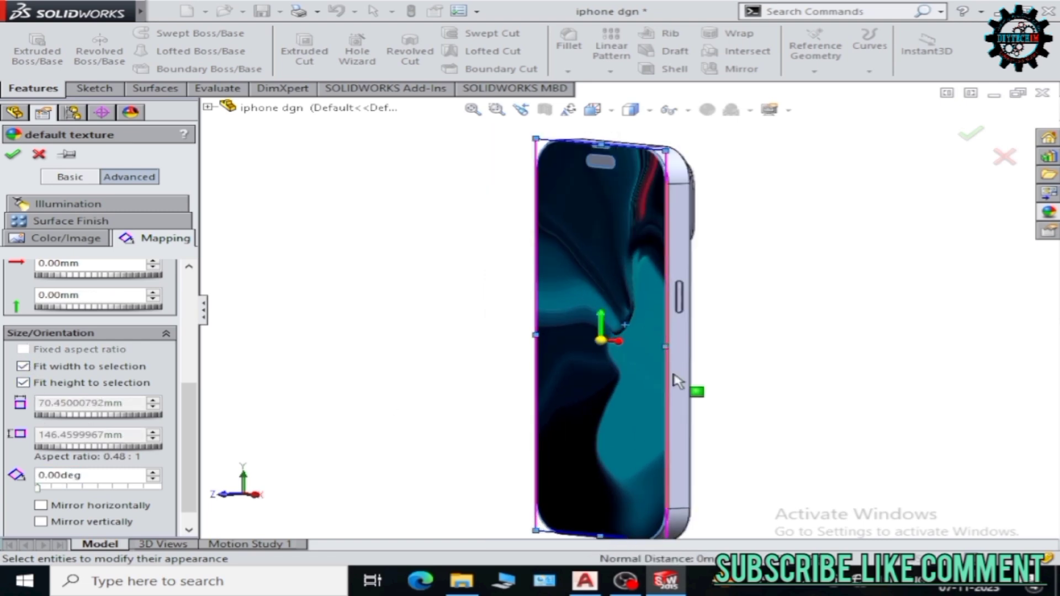
left_click_drag(536, 334, 533, 348)
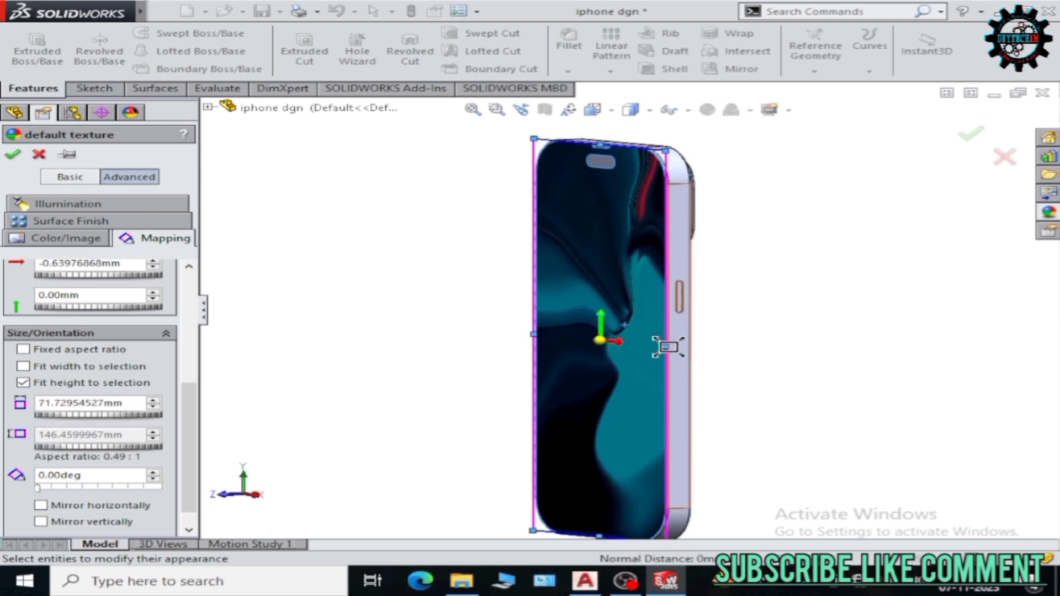
mouse_move(668, 347)
left_mouse_down()
mouse_move(622, 362)
mouse_move(674, 358)
left_mouse_up()
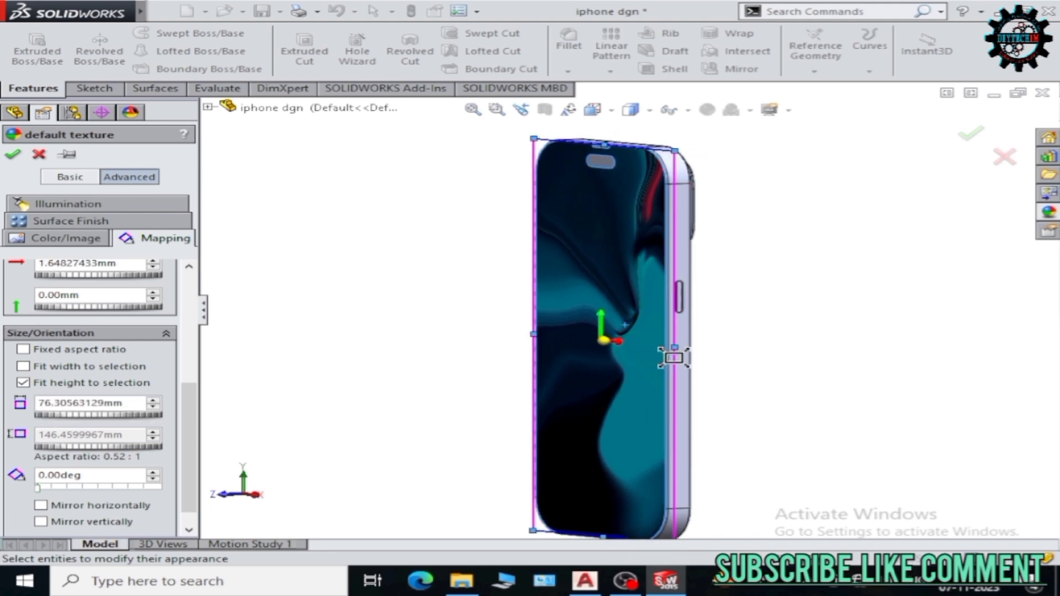
left_click(13, 154)
key("ctrl+1")
scroll(578, 216, "down", 10)
Select the top slot face and try black low gloss plastic on it.
left_click(599, 231)
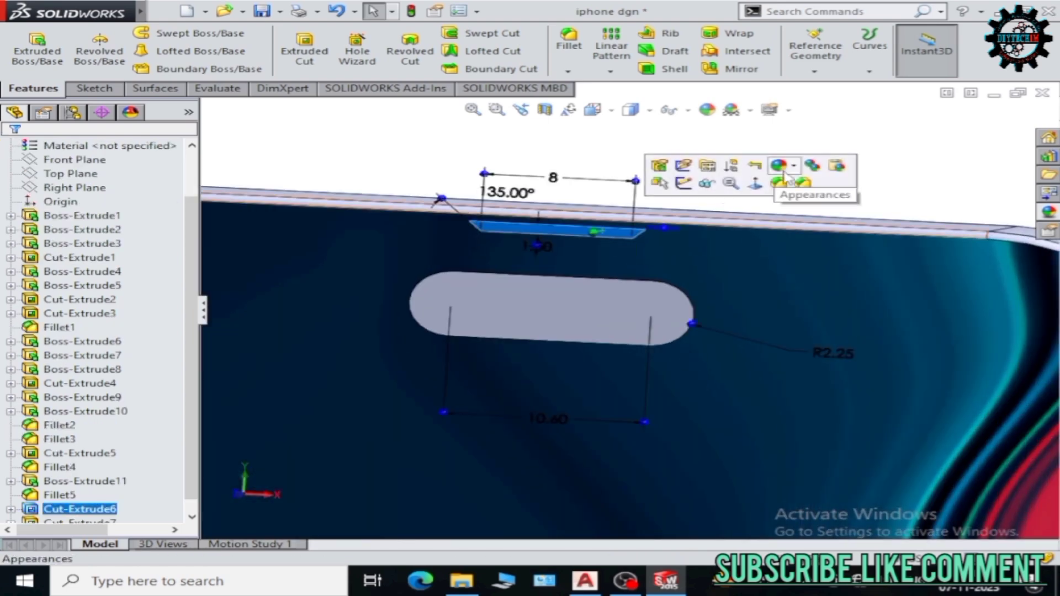
left_click(784, 174)
left_click(817, 192)
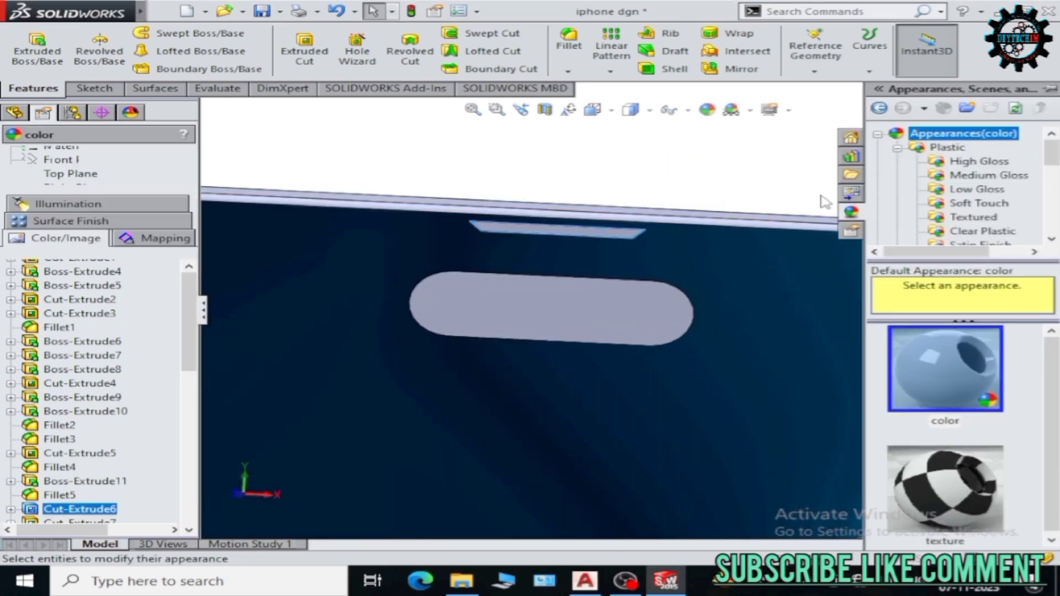
left_click(896, 149)
left_click(897, 176)
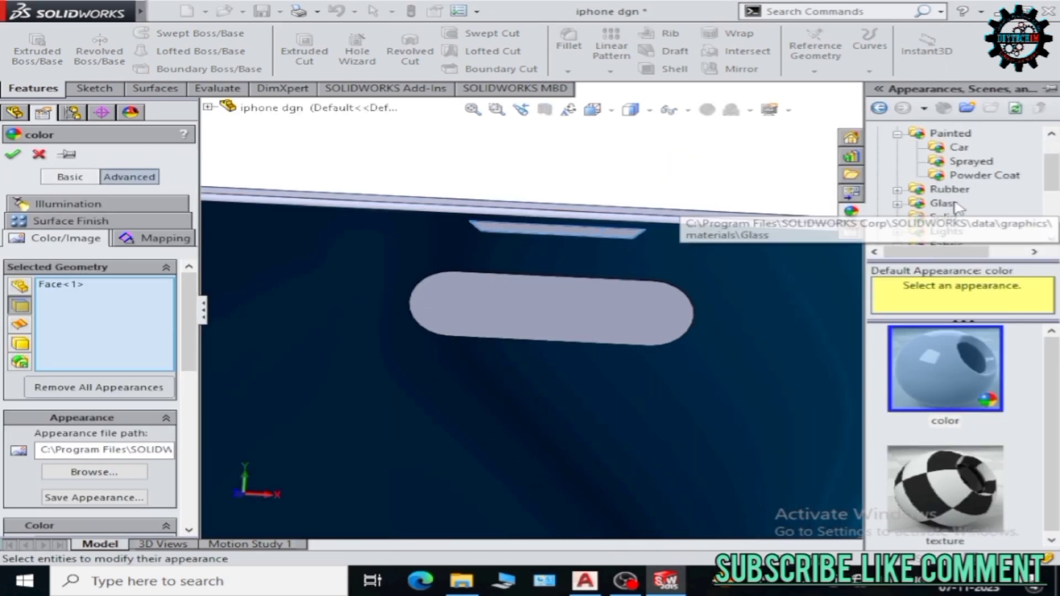
scroll(899, 154, "up", 5)
left_click(976, 134)
left_click(959, 375)
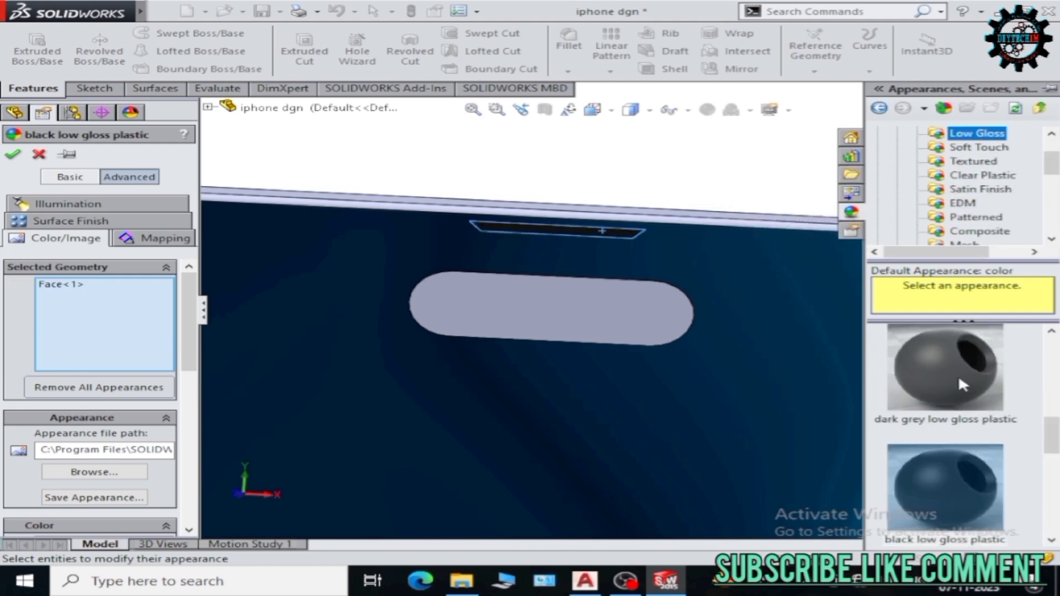
Try soft touch and green soft touch plastic finishes on the slot, then accept.
left_click(963, 148)
left_click(945, 486)
scroll(970, 389, "down", 3)
scroll(971, 389, "down", 3)
left_click(945, 370)
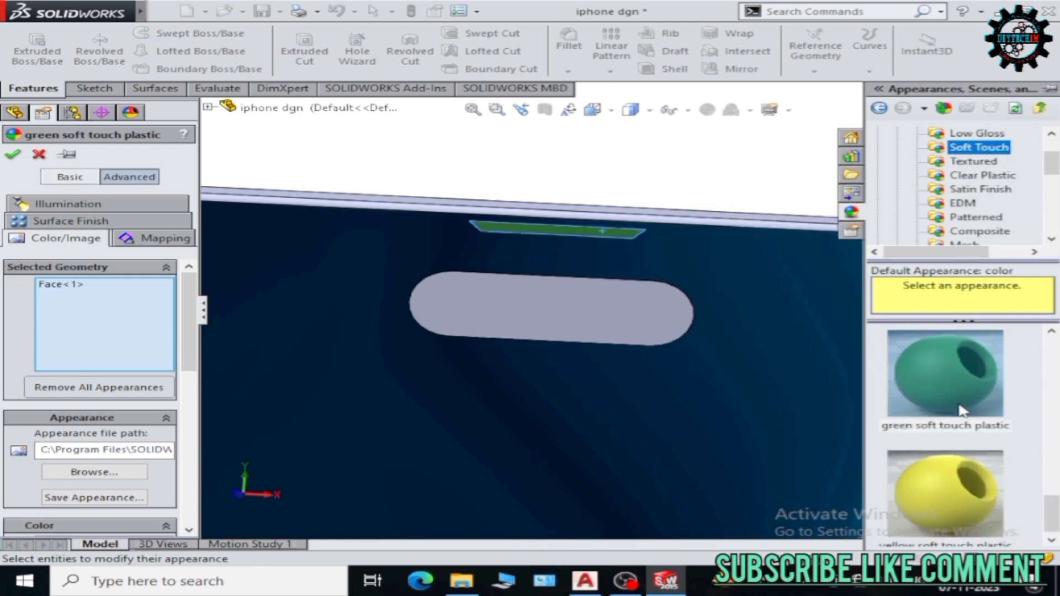
scroll(945, 370, "down", 3)
left_click(970, 134)
scroll(653, 331, "up", 3)
scroll(568, 254, "down", 3)
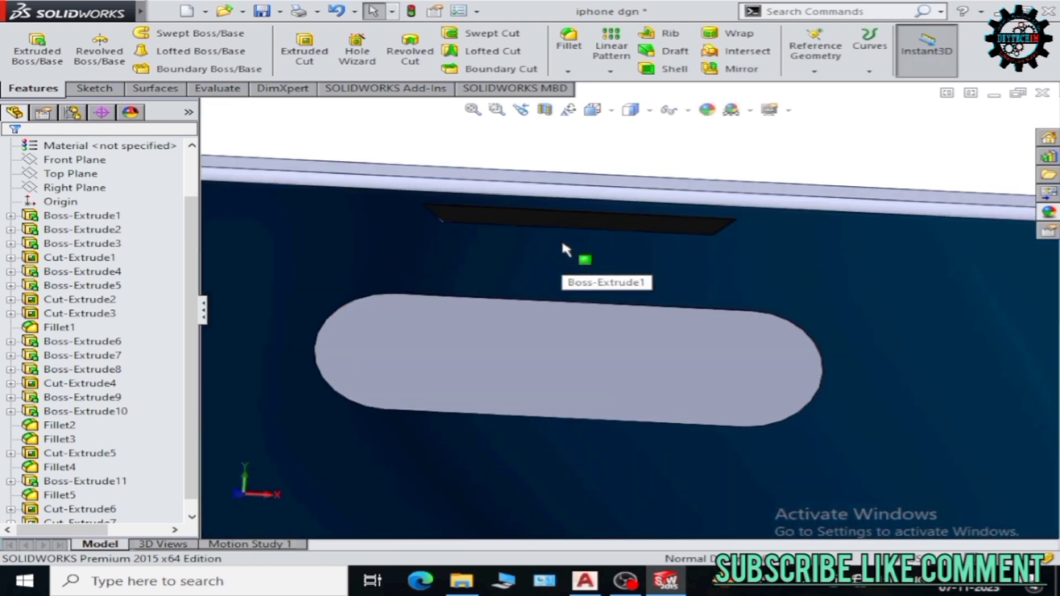
scroll(697, 277, "down", 2)
Reselect the slot face and try polycarbonate plastic 2 and the dark PW-MT11100 finish.
left_click(685, 284)
left_click(627, 230)
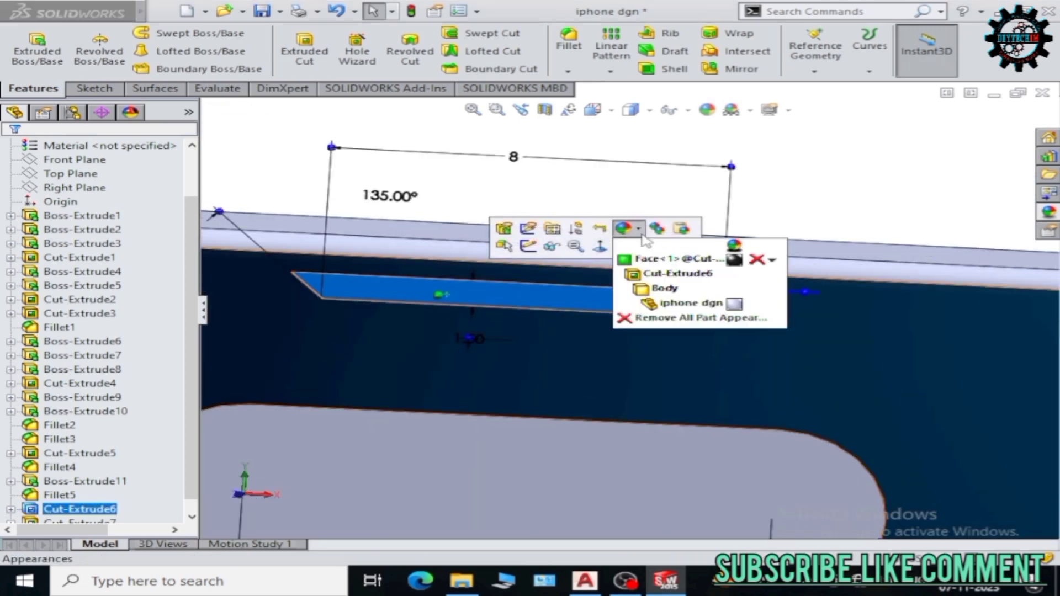
left_click(686, 251)
left_click(978, 176)
left_click(961, 381)
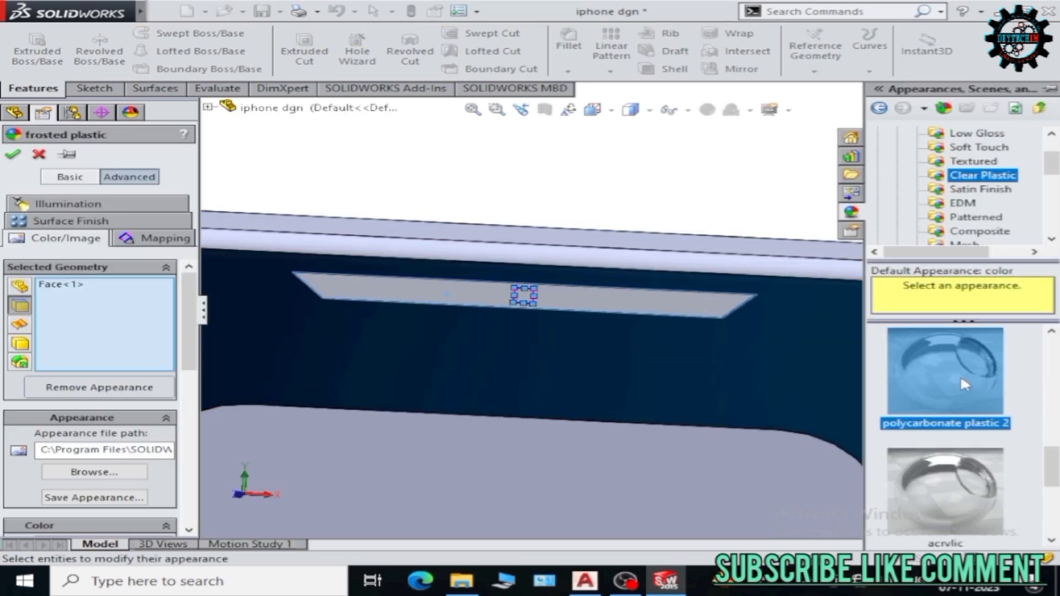
left_click(975, 175)
left_click(965, 202)
scroll(977, 175, "up", 1)
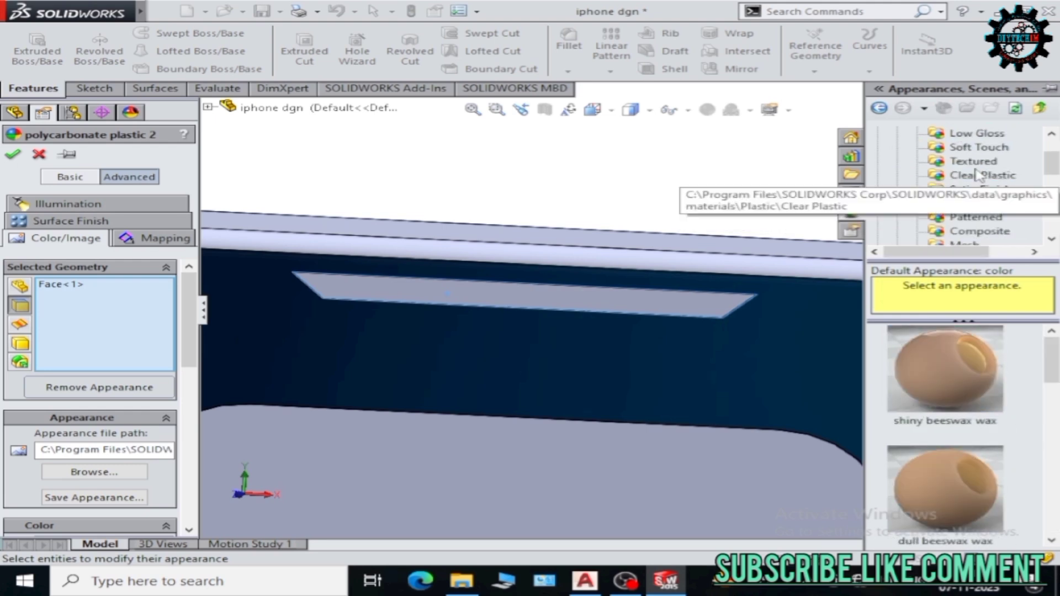
left_click(945, 486)
Apply black high gloss plastic to the slot face and accept it.
scroll(953, 482, "down", 5)
left_click(945, 370)
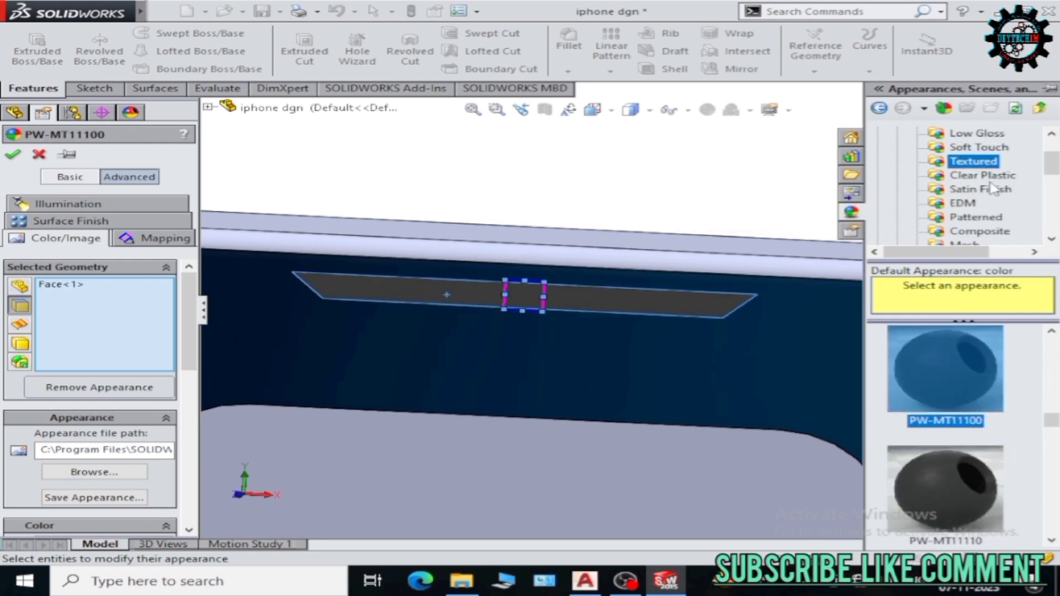
scroll(974, 192, "up", 1)
left_click(976, 175)
scroll(974, 425, "down", 3)
left_click(945, 370)
left_click(978, 146)
scroll(967, 386, "down", 3)
left_click(968, 362)
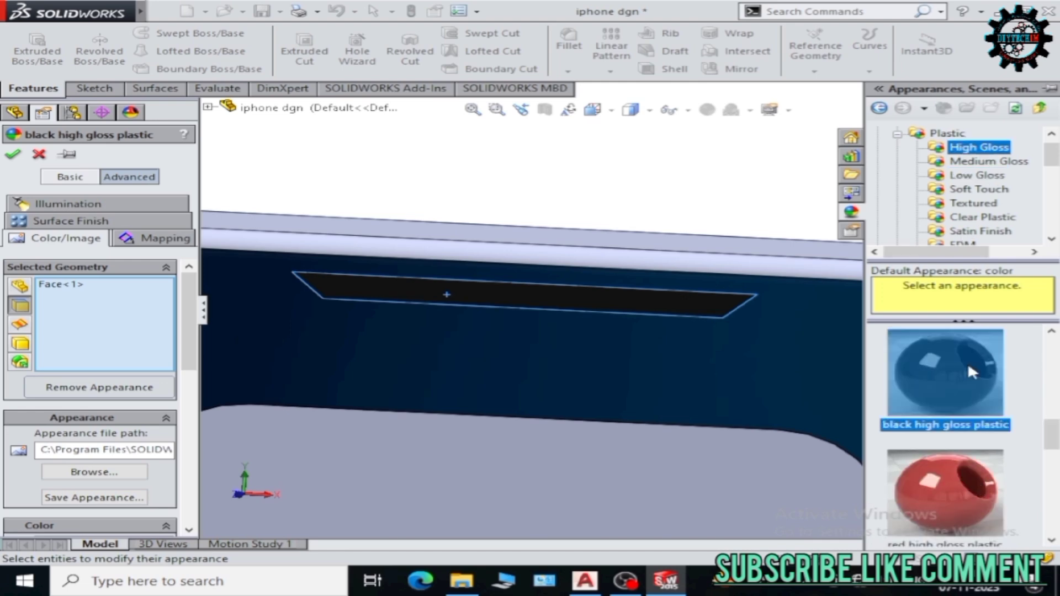
key("Return")
Close the scene background list and orbit the phone to face its front screen.
left_click(751, 111)
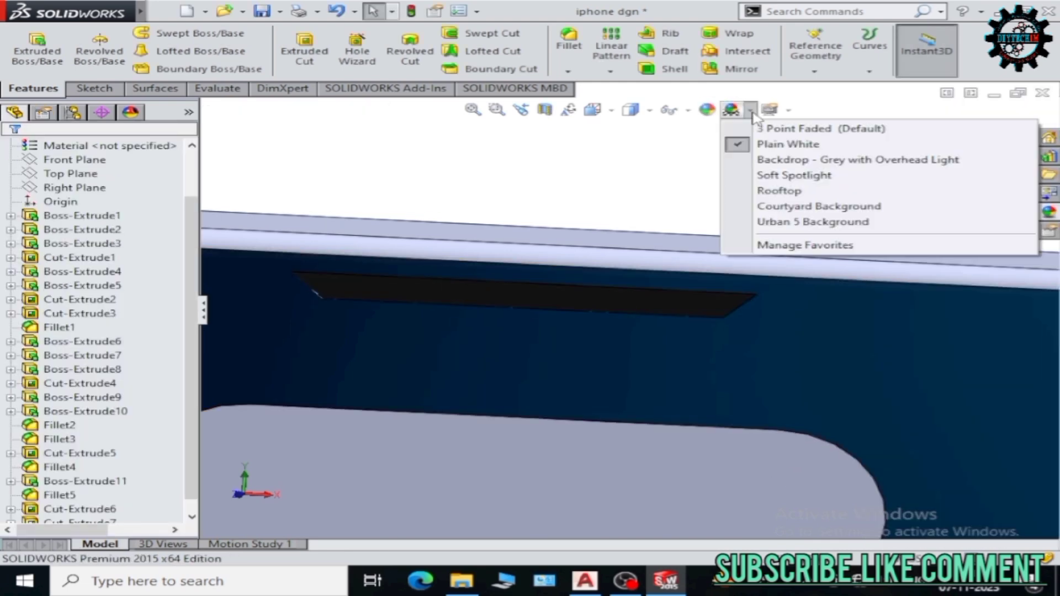
left_click(705, 338)
mouse_move(704, 337)
middle_mouse_down()
mouse_move(757, 402)
mouse_move(686, 397)
mouse_move(556, 291)
middle_mouse_up()
scroll(556, 291, "up", 5)
Give the pill-shaped screen notch a black high gloss plastic appearance.
left_click(627, 307)
left_click(856, 239)
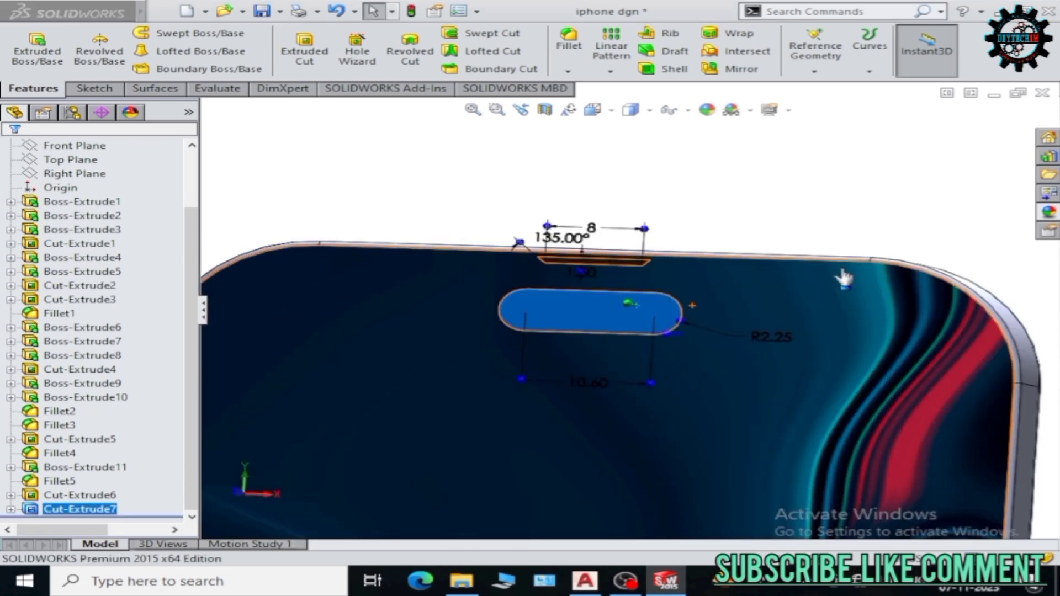
left_click(972, 162)
scroll(965, 479, "down", 2)
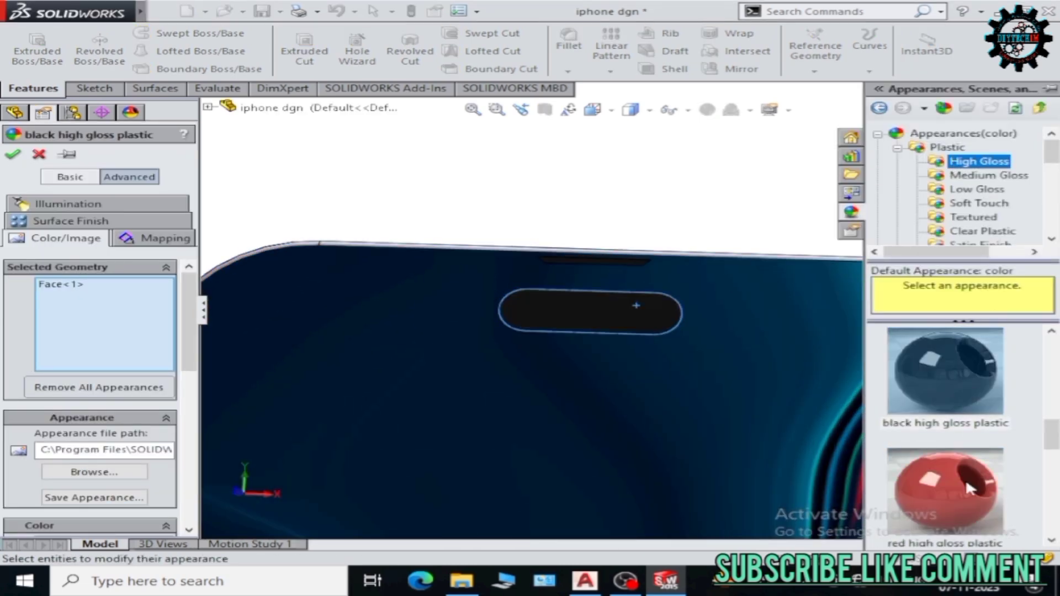
left_click(965, 479)
left_click(12, 154)
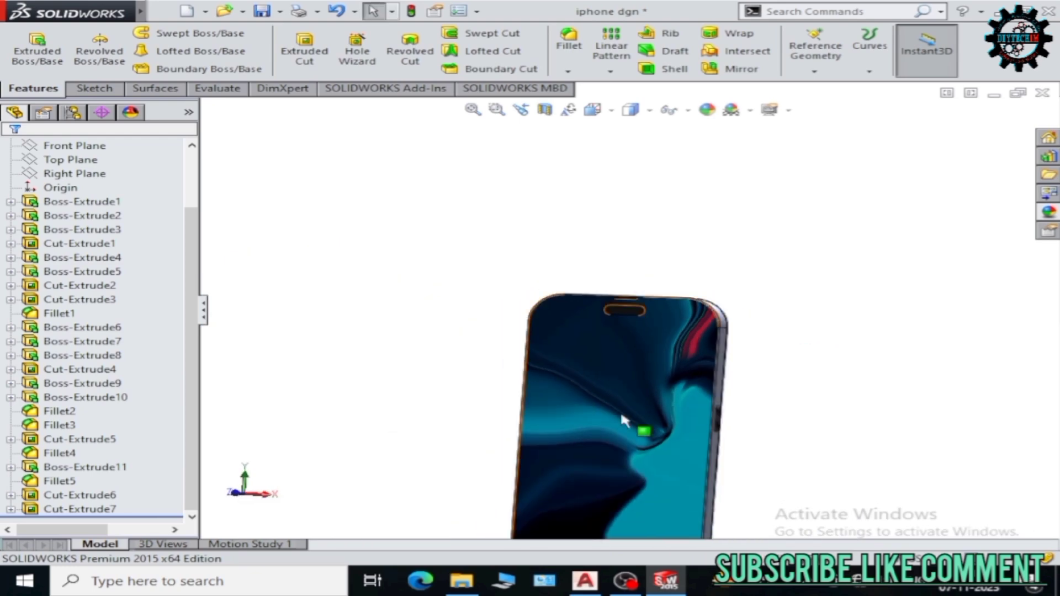
left_click(82, 201)
Stretch the wallpaper mapping box to fill the screen face, about 154.09 mm wide.
left_click(780, 397)
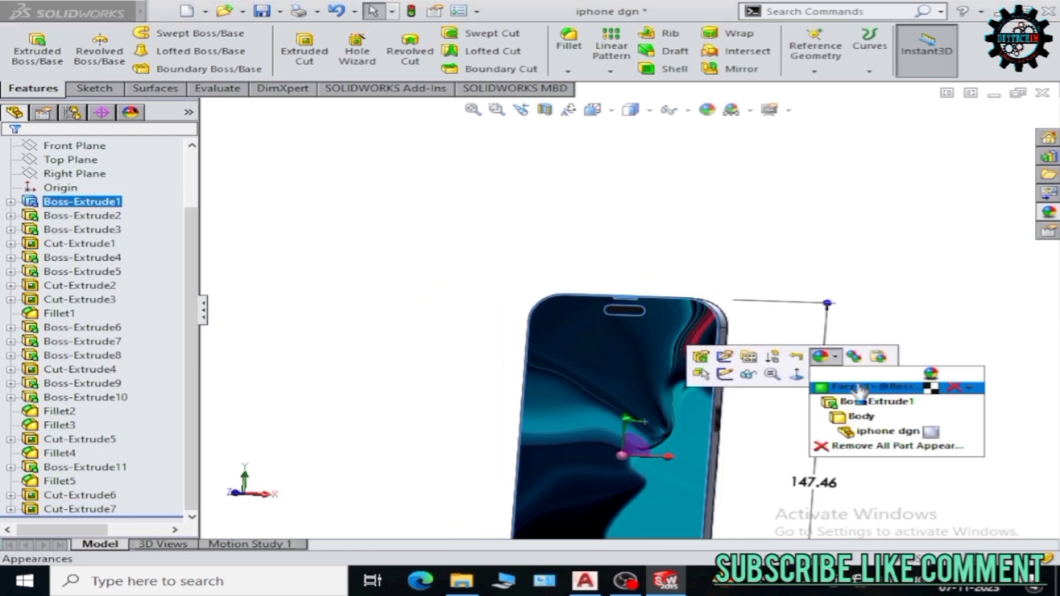
left_click(859, 391)
mouse_move(716, 461)
left_mouse_down()
mouse_move(657, 455)
mouse_move(711, 463)
left_mouse_up()
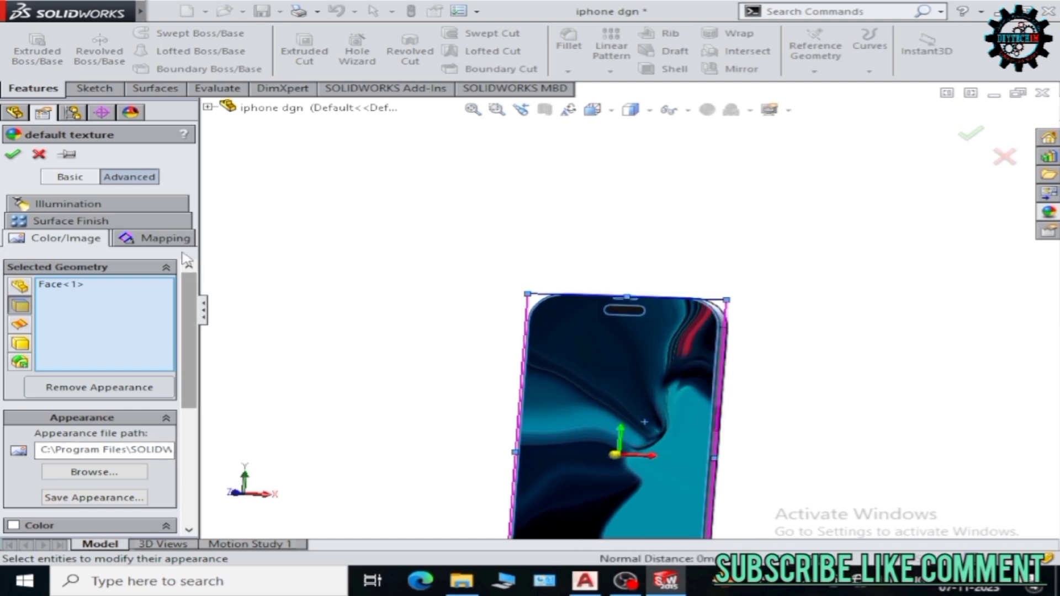
left_click(161, 238)
mouse_move(626, 297)
left_mouse_down()
mouse_move(631, 159)
mouse_move(617, 310)
left_mouse_up()
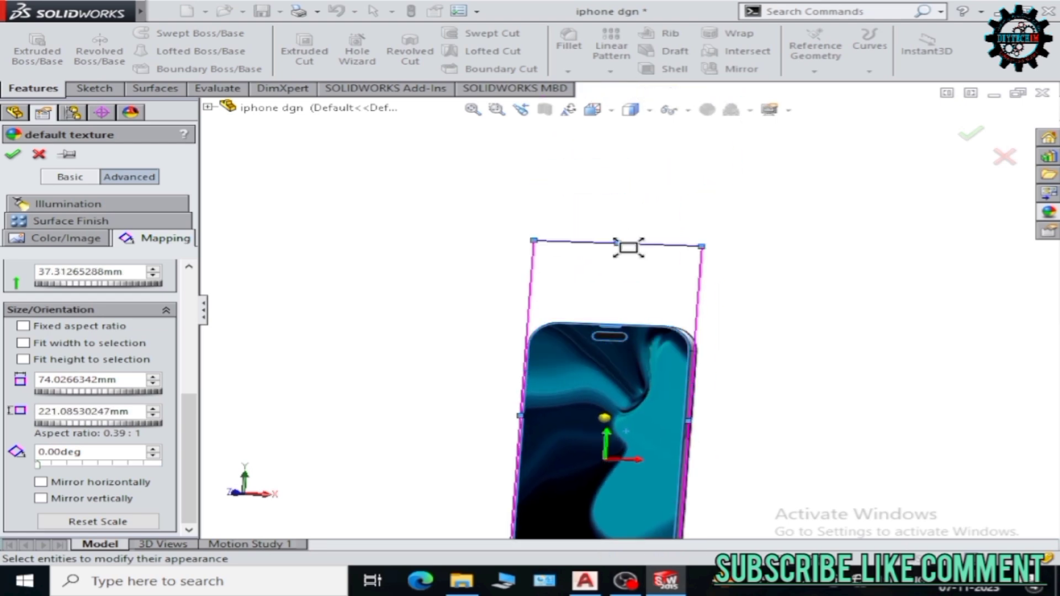
mouse_move(512, 449)
left_mouse_down()
mouse_move(374, 416)
mouse_move(246, 364)
left_mouse_up()
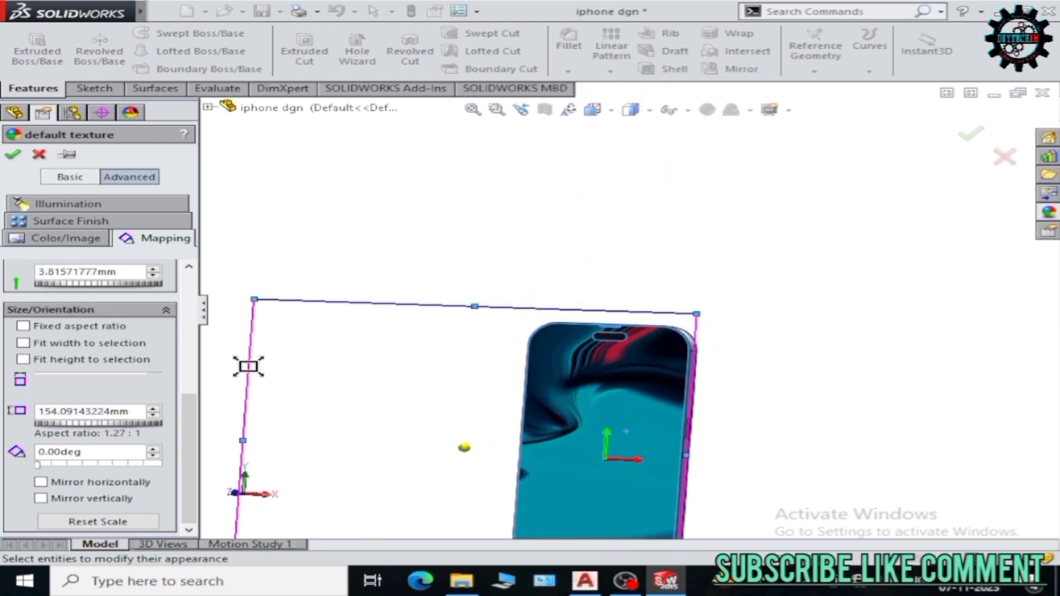
scroll(682, 395, "up", 3)
scroll(608, 386, "down", 4)
left_click_drag(664, 371, 741, 372)
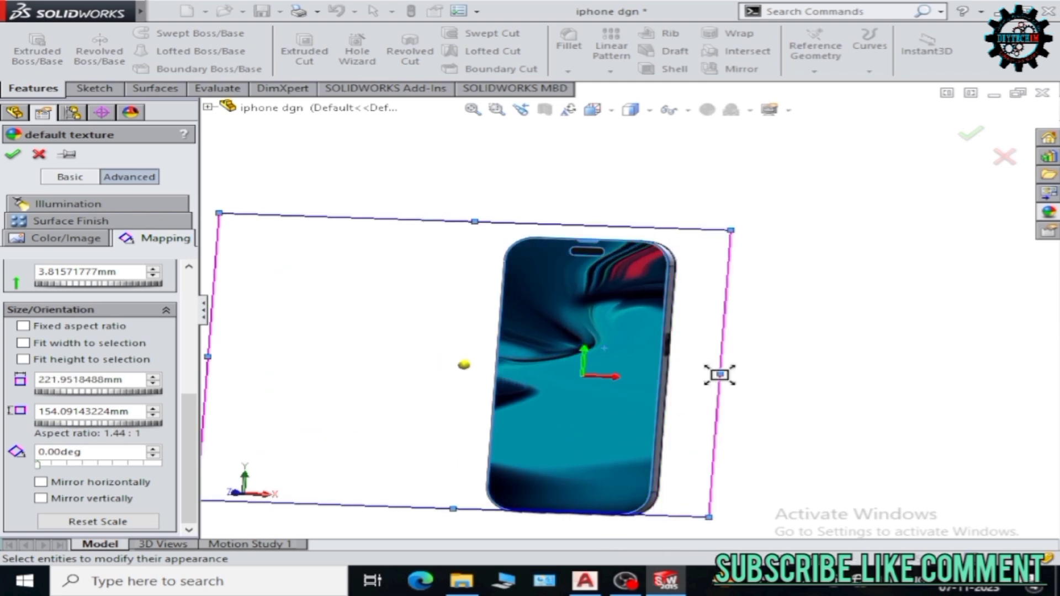
scroll(635, 320, "up", 2)
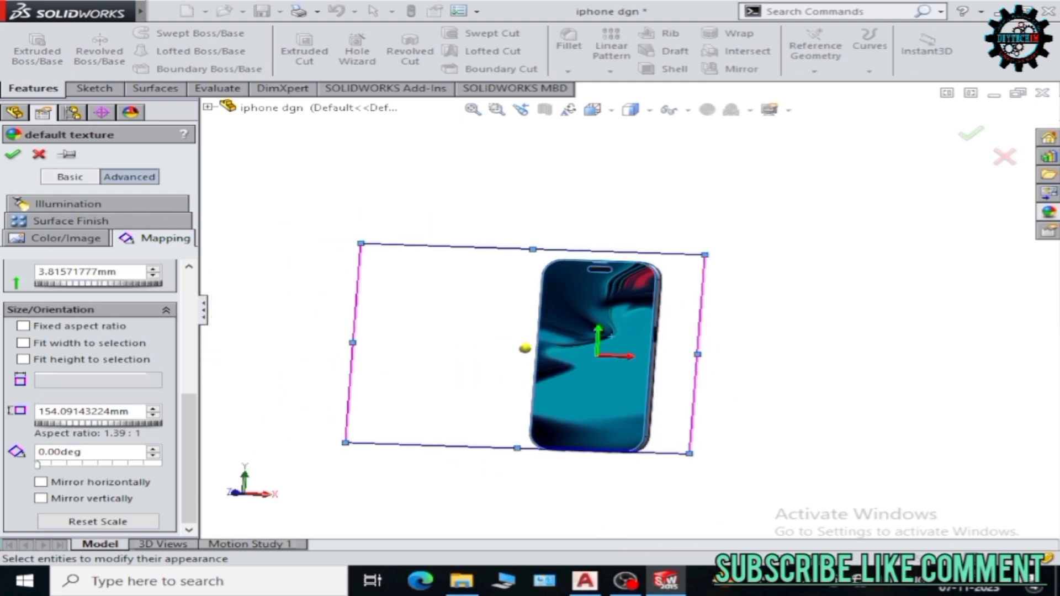
key("Return")
scroll(549, 272, "down", 5)
Orbit to the rear and give the whole back body white high gloss plastic.
scroll(690, 376, "up", 5)
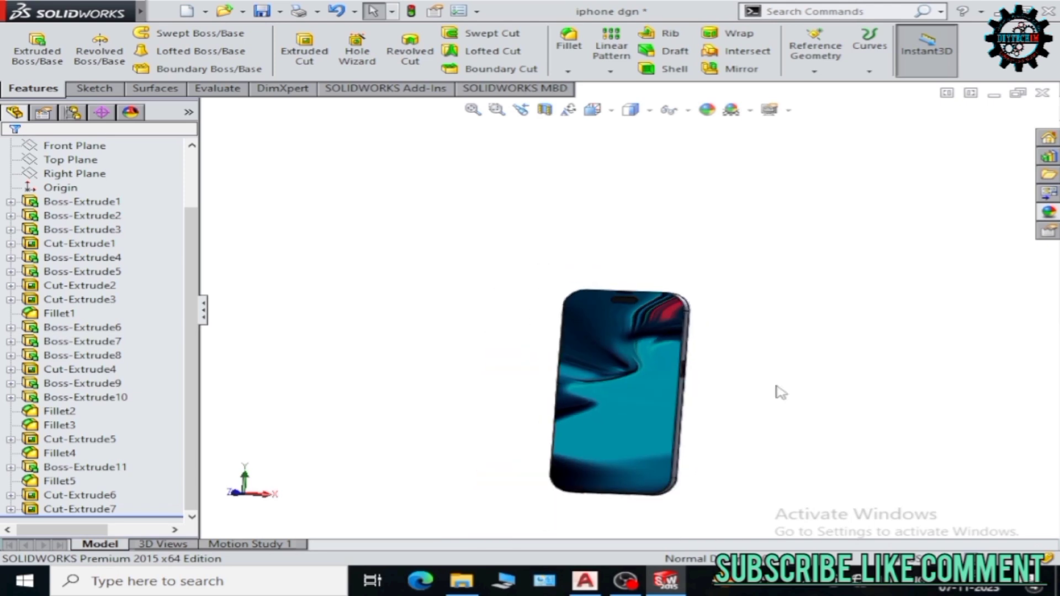
scroll(780, 393, "down", 3)
middle_click_drag(837, 429, 693, 379)
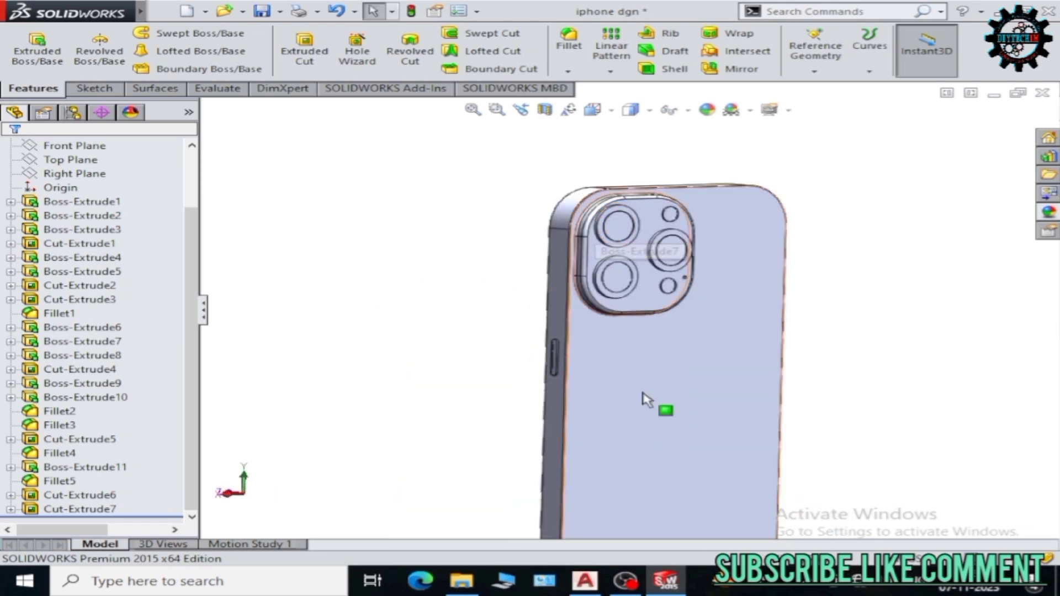
left_click(647, 399)
left_click(819, 328)
left_click(863, 393)
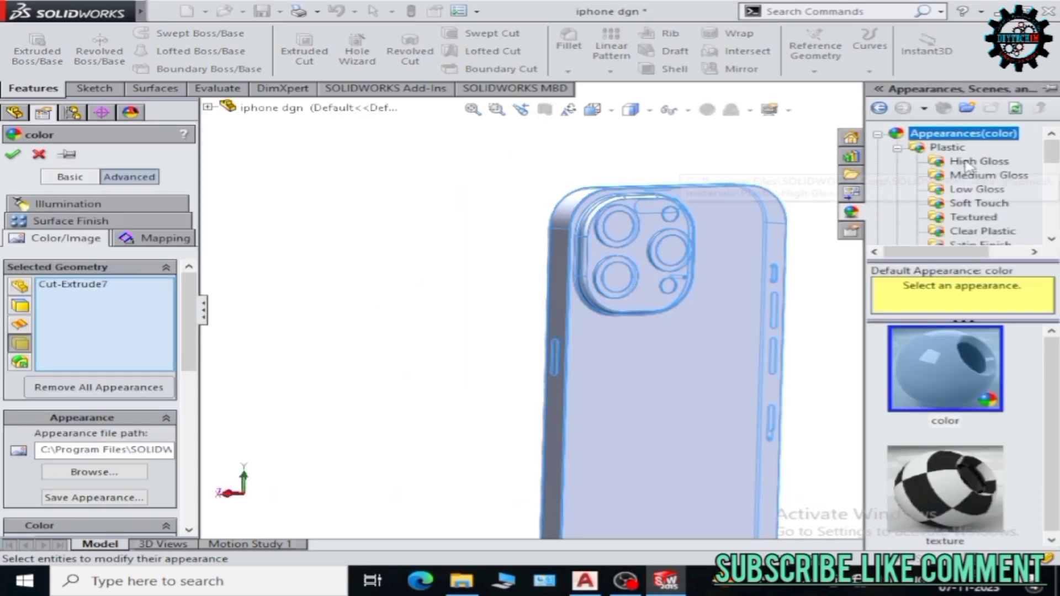
left_click(967, 161)
scroll(944, 463, "down", 4)
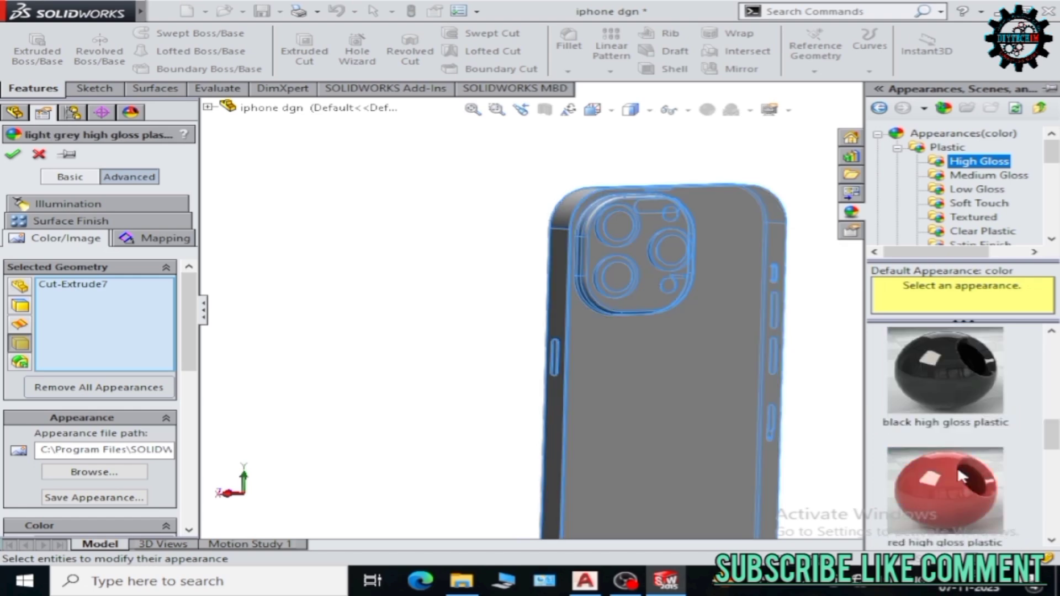
scroll(961, 475, "up", 3)
left_click(955, 389)
left_click(14, 155)
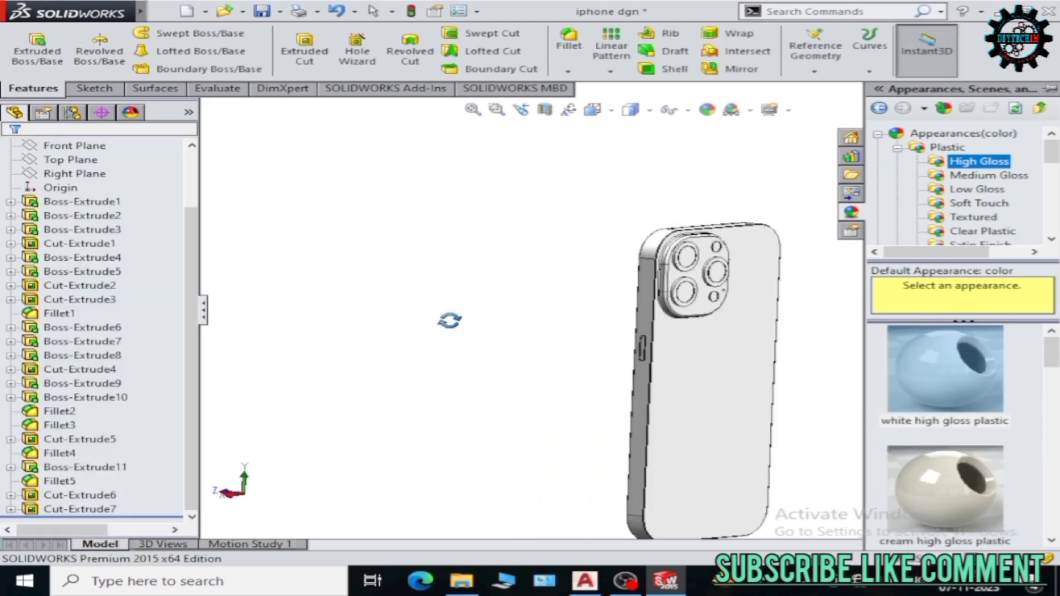
Switch to a brighter scene and orbit toward a straight rear view.
mouse_move(450, 320)
middle_mouse_down()
mouse_move(419, 289)
mouse_move(809, 332)
mouse_move(759, 249)
mouse_move(812, 333)
middle_mouse_up()
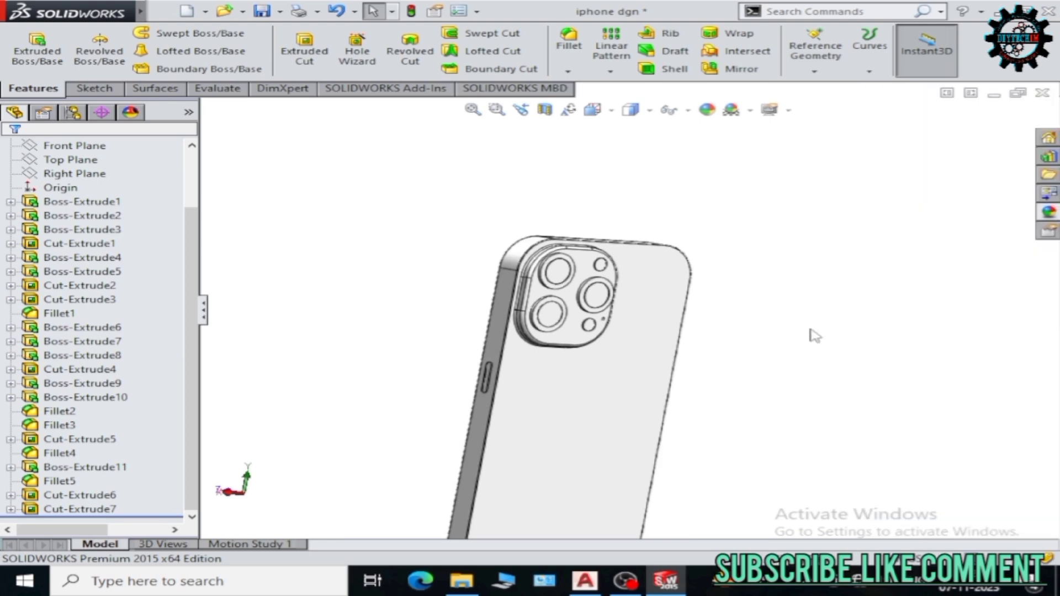
left_click(751, 110)
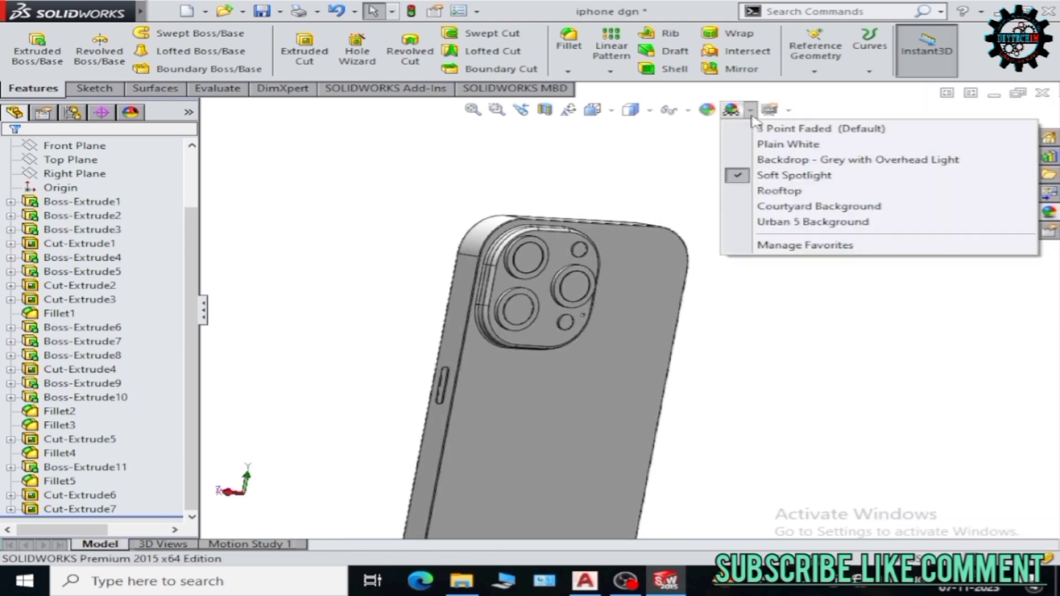
left_click(793, 175)
middle_click_drag(646, 274, 473, 350)
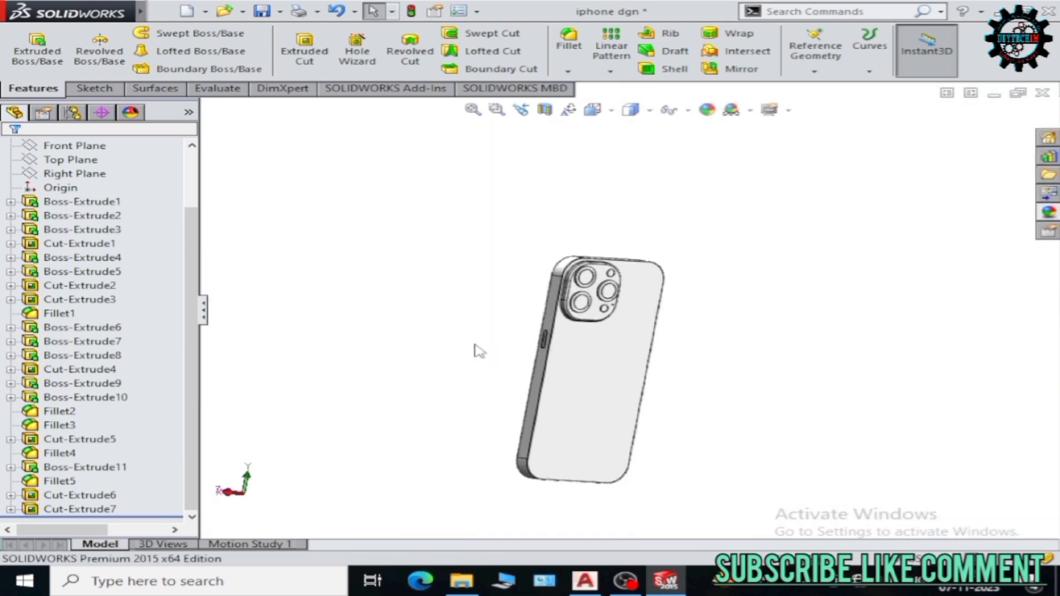
middle_click_drag(714, 322, 593, 287)
Select the top-left camera lens face and try high gloss plastic finishes on it.
scroll(592, 287, "down", 5)
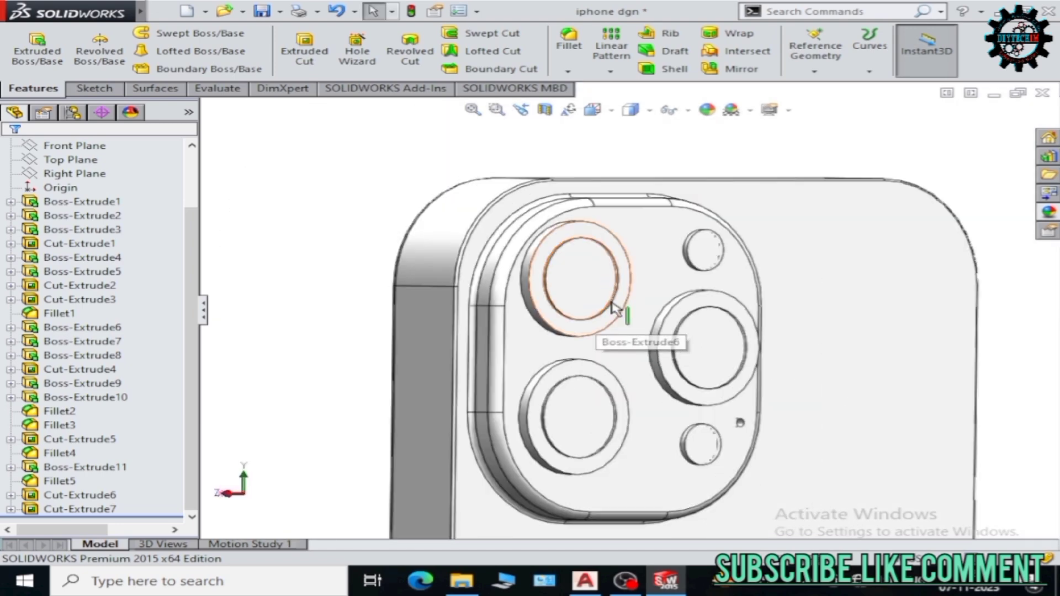
left_click(613, 303)
left_click(548, 320)
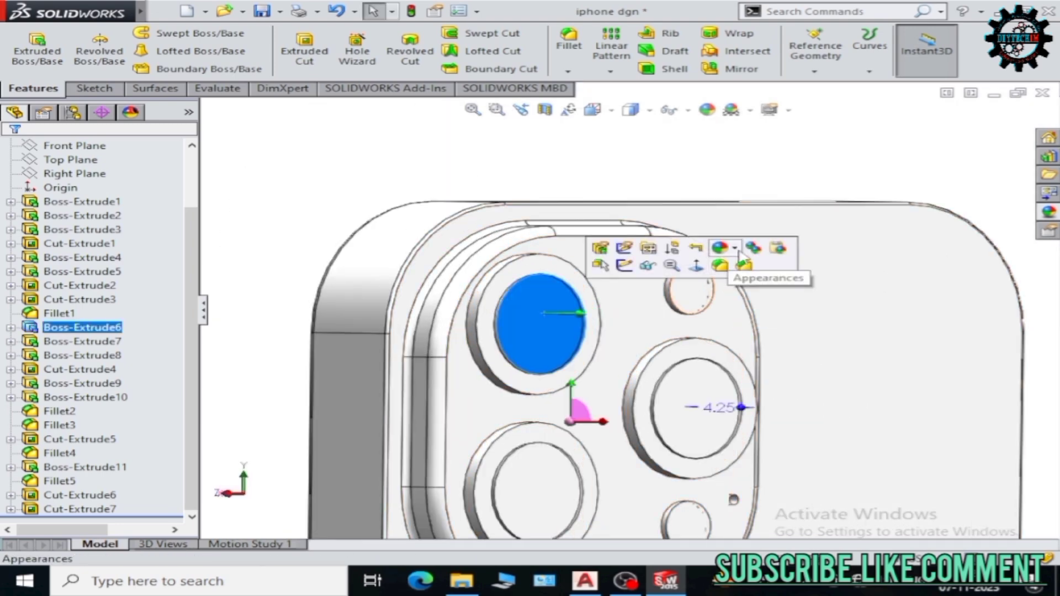
left_click(743, 261)
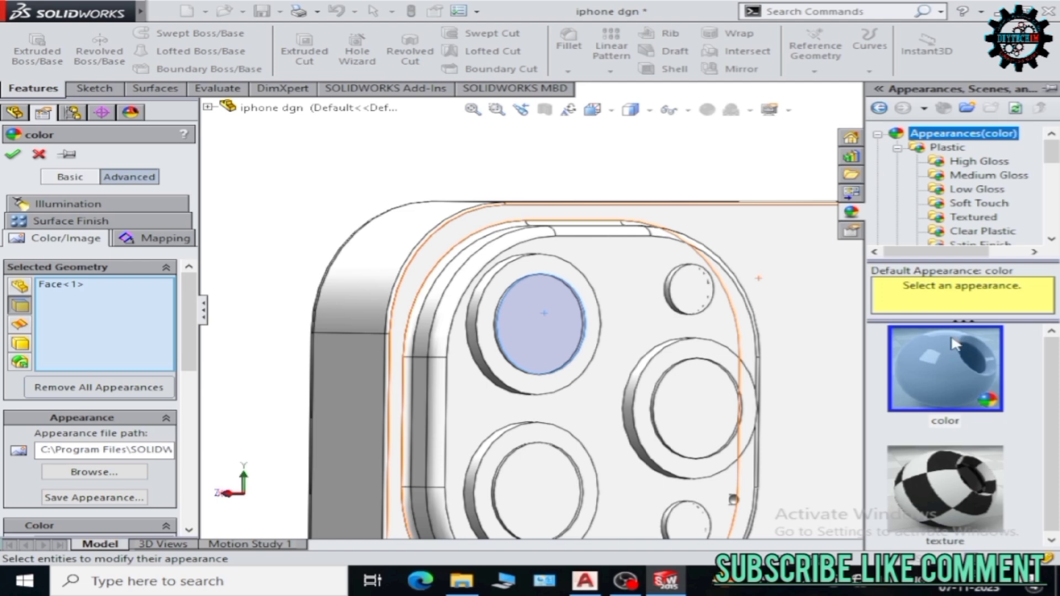
left_click(945, 489)
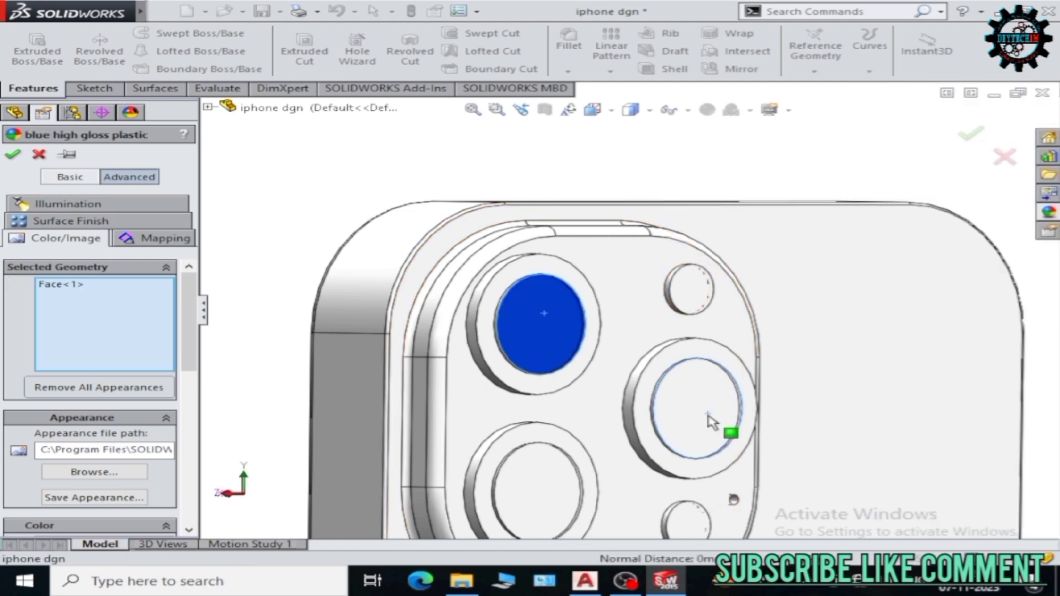
right_click(770, 317)
left_click(720, 274)
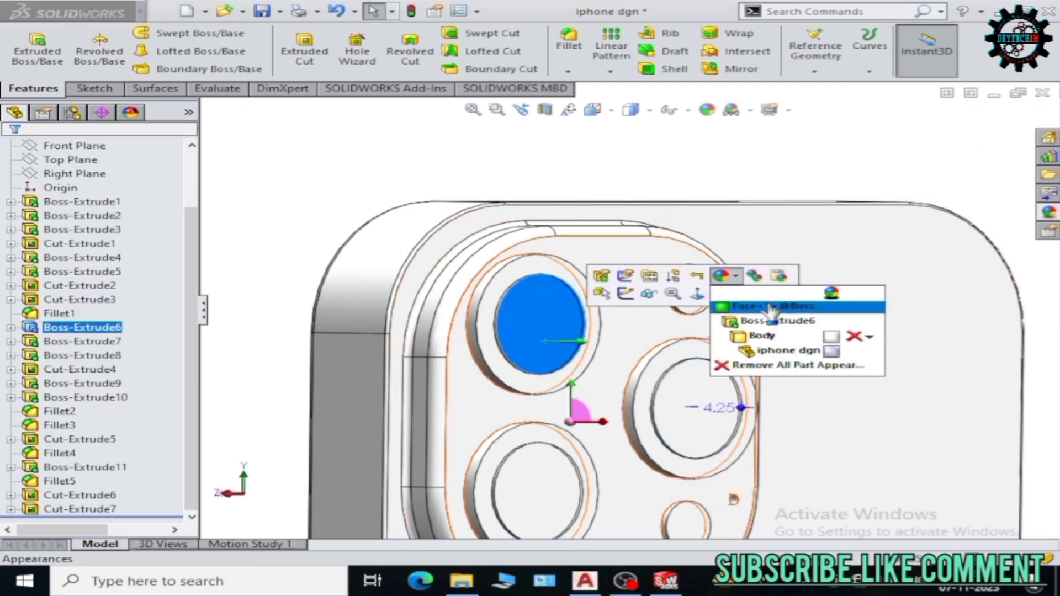
left_click(762, 301)
left_click(979, 160)
left_click(962, 376)
Settle on blue medium gloss plastic for the top-left lens and accept it.
key("Down")
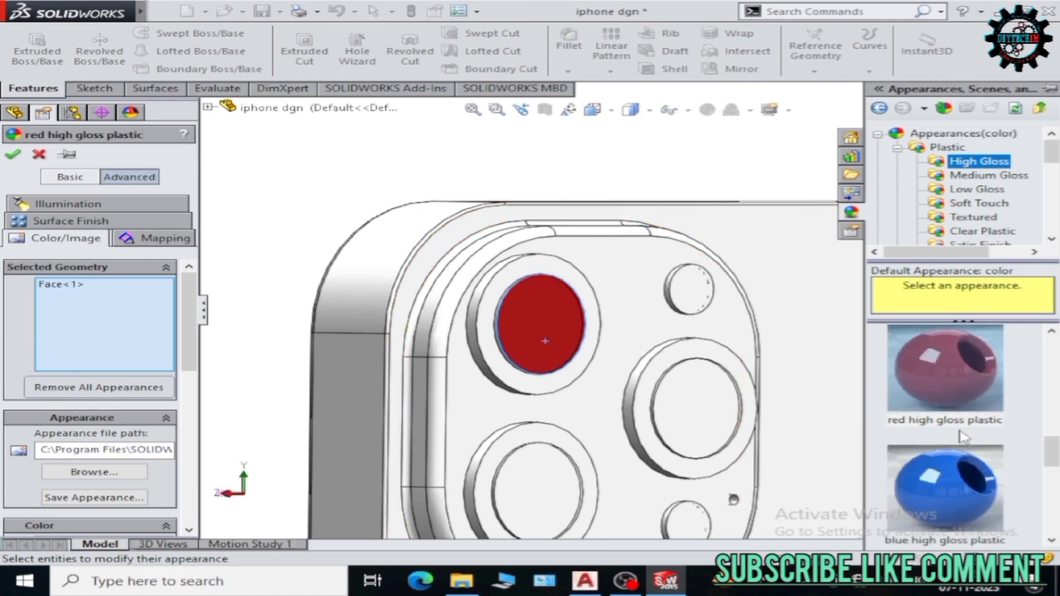
key("Down")
key("Down")
key("Down")
scroll(945, 380, "up", 3)
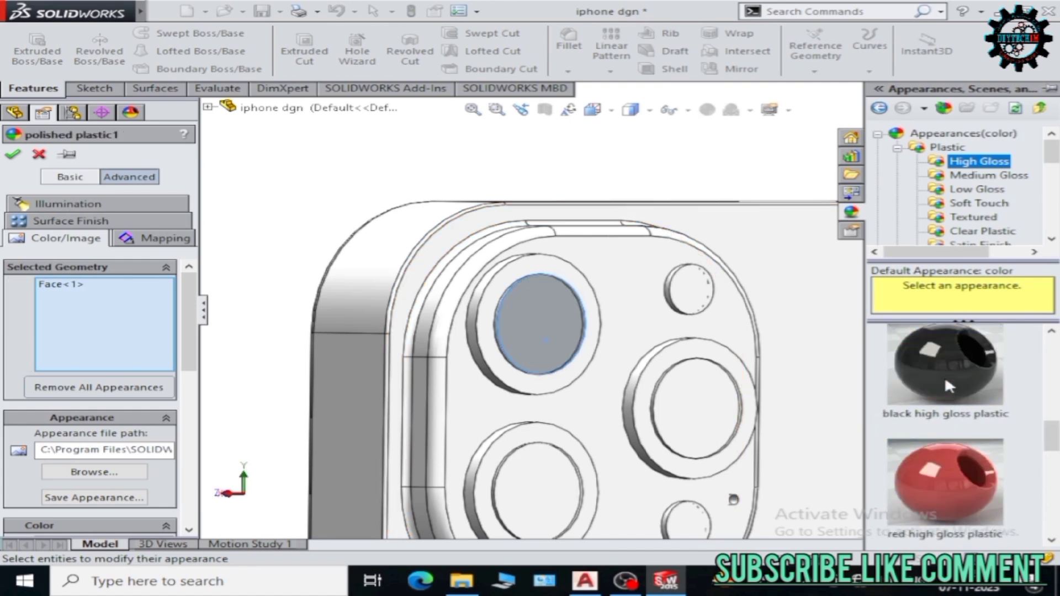
left_click(990, 403)
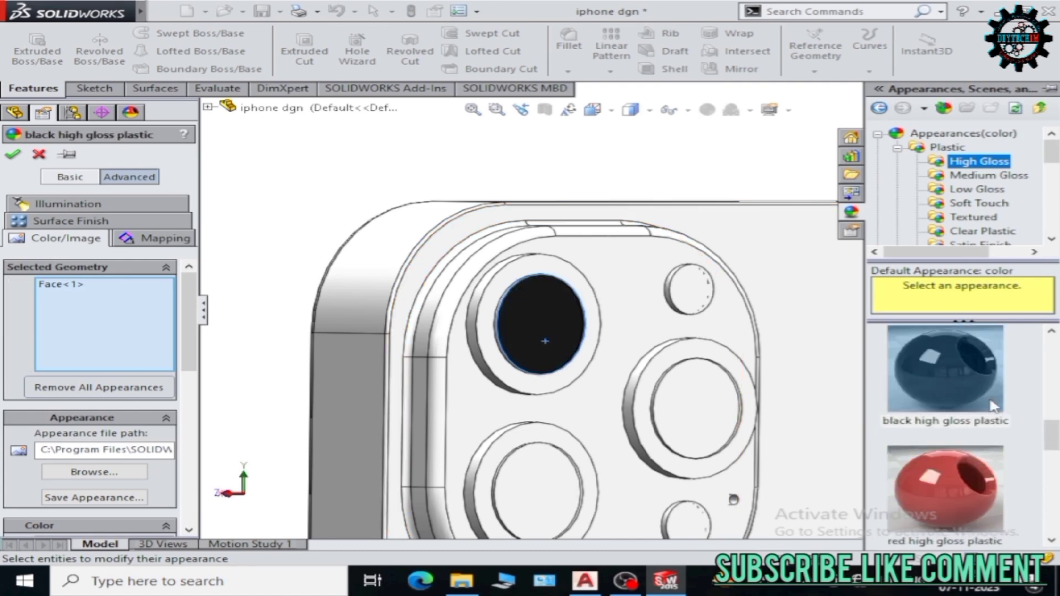
left_click(987, 175)
left_click(962, 480)
scroll(963, 480, "down", 2)
left_click(965, 379)
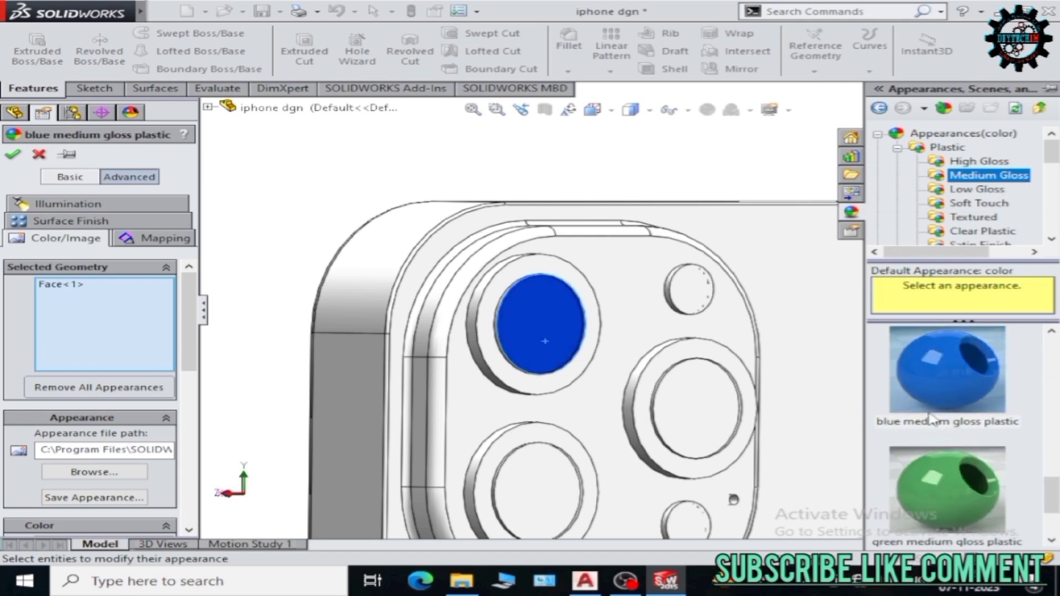
left_click(691, 402)
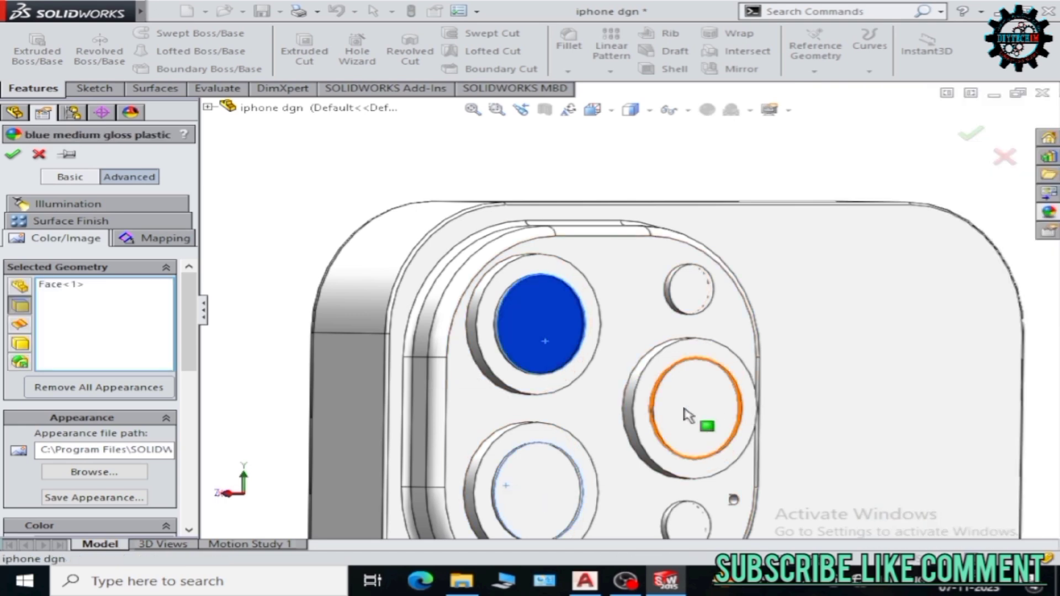
left_click(12, 154)
Give the right and lower lens faces blue medium gloss plastic.
left_click(697, 406)
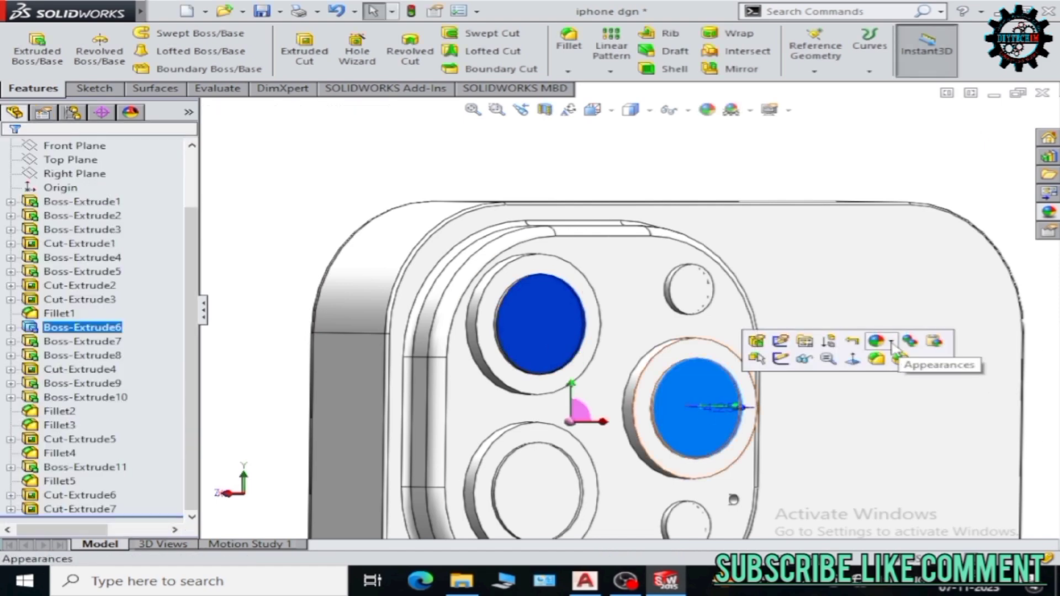
left_click(878, 344)
left_click(697, 415)
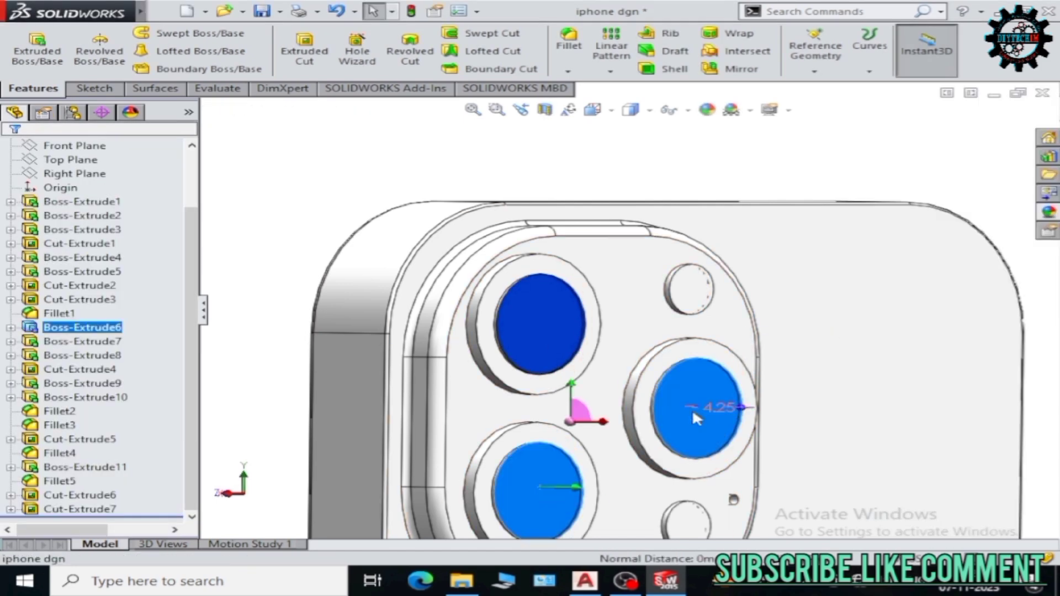
left_click(643, 424)
left_click(710, 447)
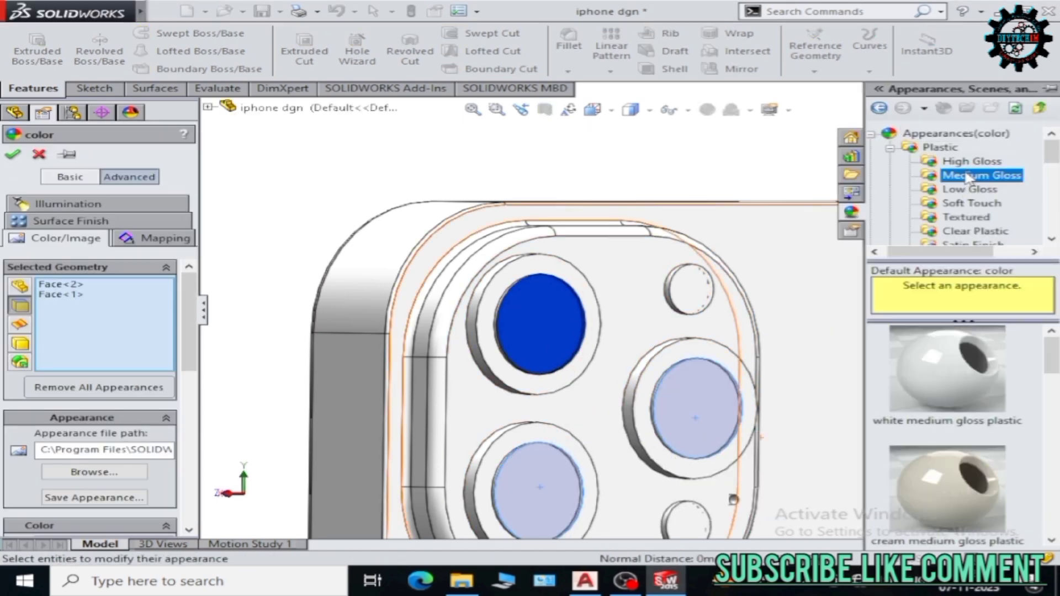
scroll(947, 376, "down", 5)
scroll(948, 375, "up", 1)
left_click(947, 369)
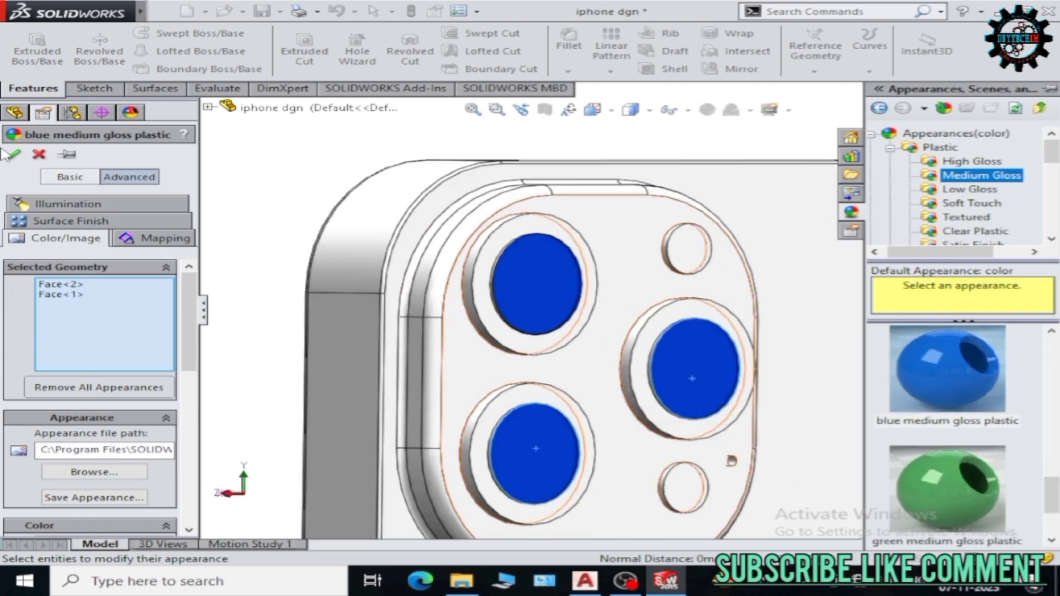
left_click(11, 154)
Give the small flash circle above the lenses an Amber LED appearance.
scroll(536, 256, "up", 1)
left_click(629, 298)
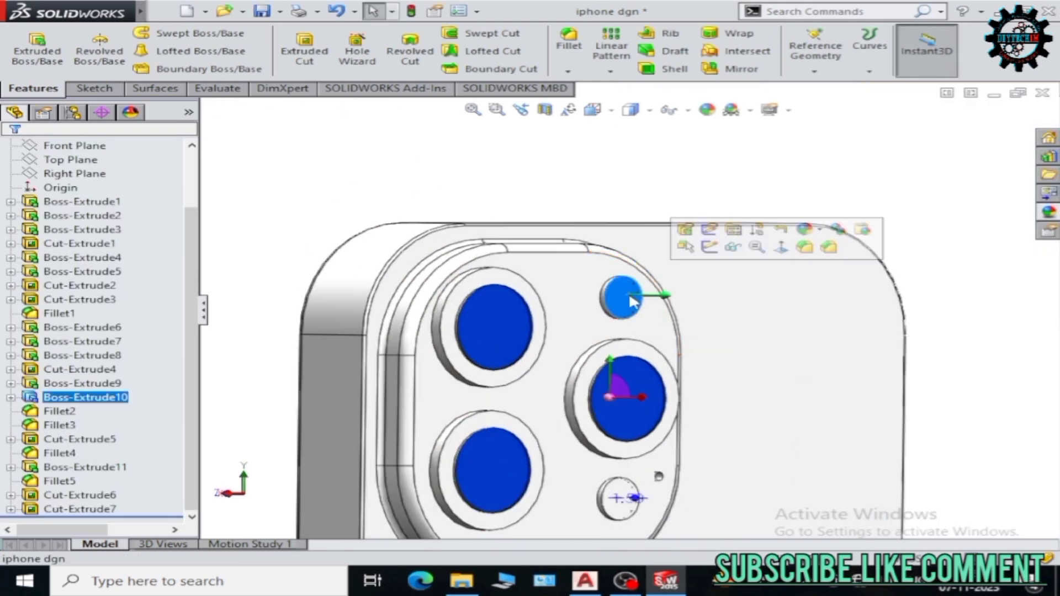
left_click(825, 236)
left_click(784, 253)
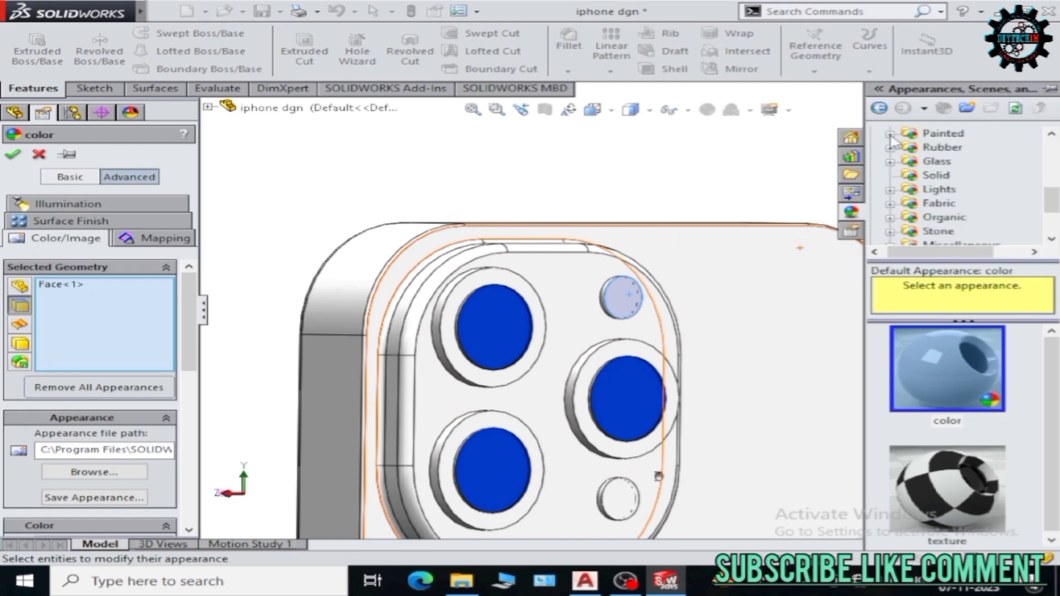
left_click(952, 189)
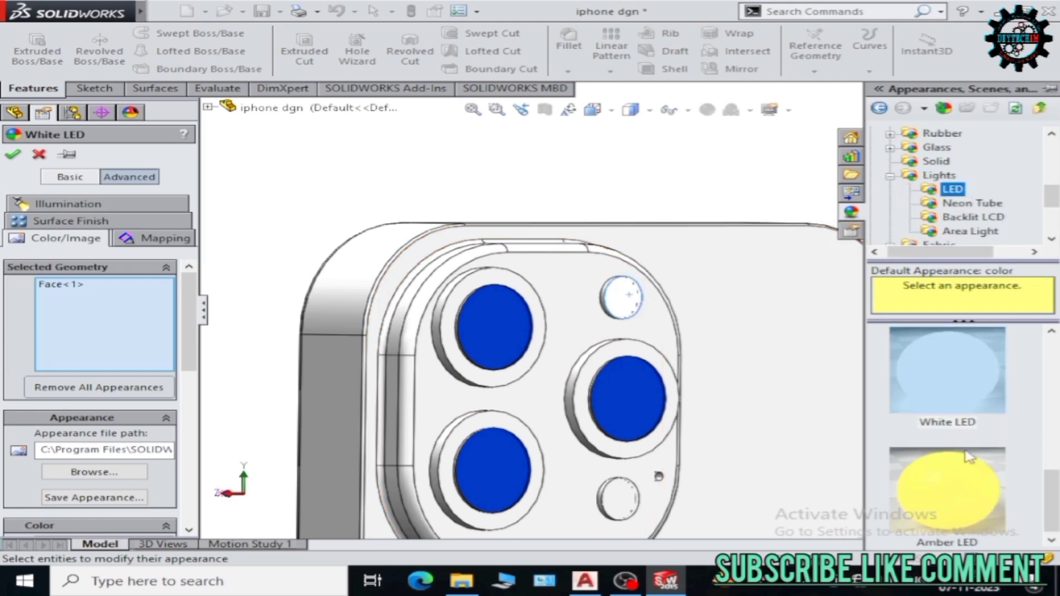
left_click(969, 456)
left_click(14, 155)
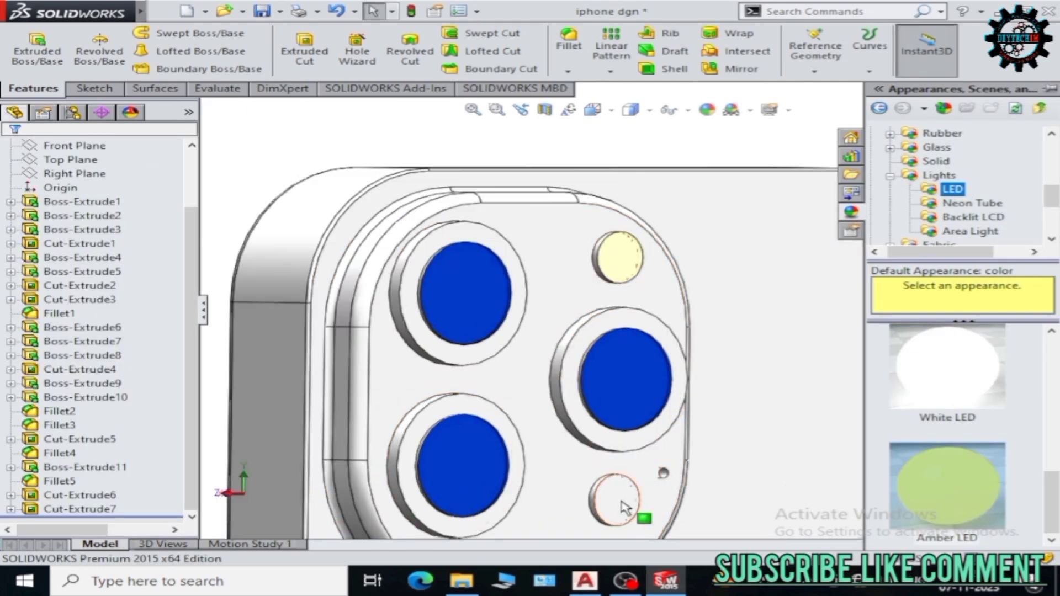
Make the small circle below the lenses black medium gloss plastic.
left_click(617, 498)
left_click(797, 433)
left_click(828, 461)
left_click(993, 176)
left_click(932, 367)
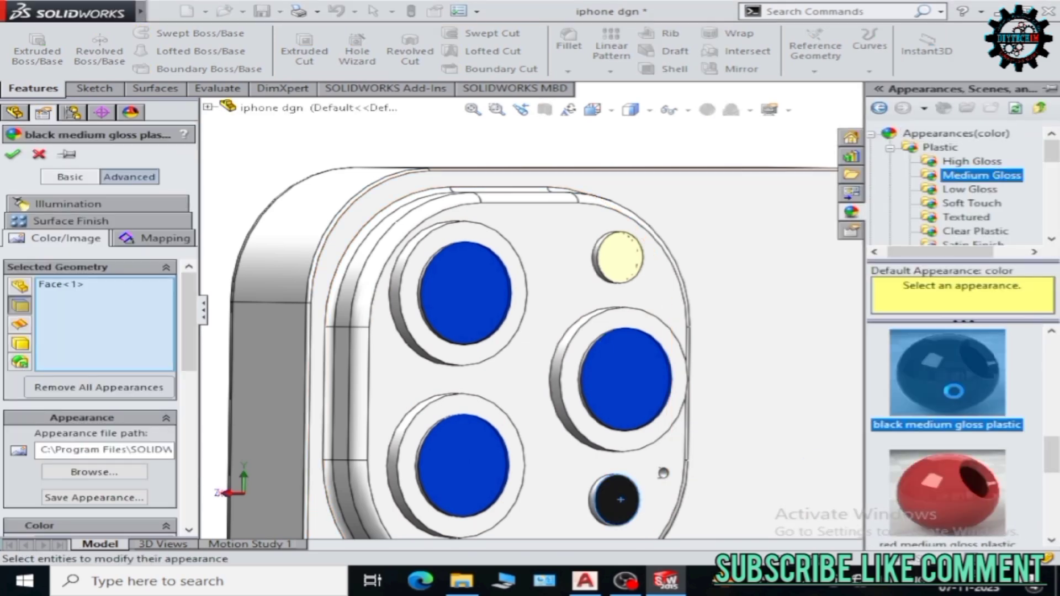
left_click(13, 155)
scroll(678, 331, "up", 2)
scroll(562, 299, "up", 5)
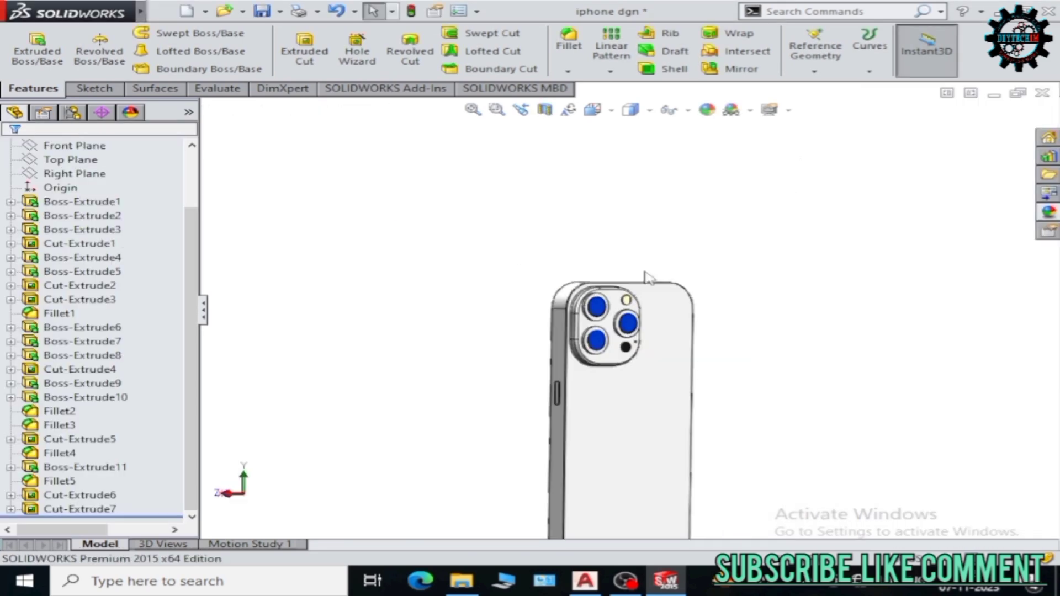
scroll(634, 331, "down", 3)
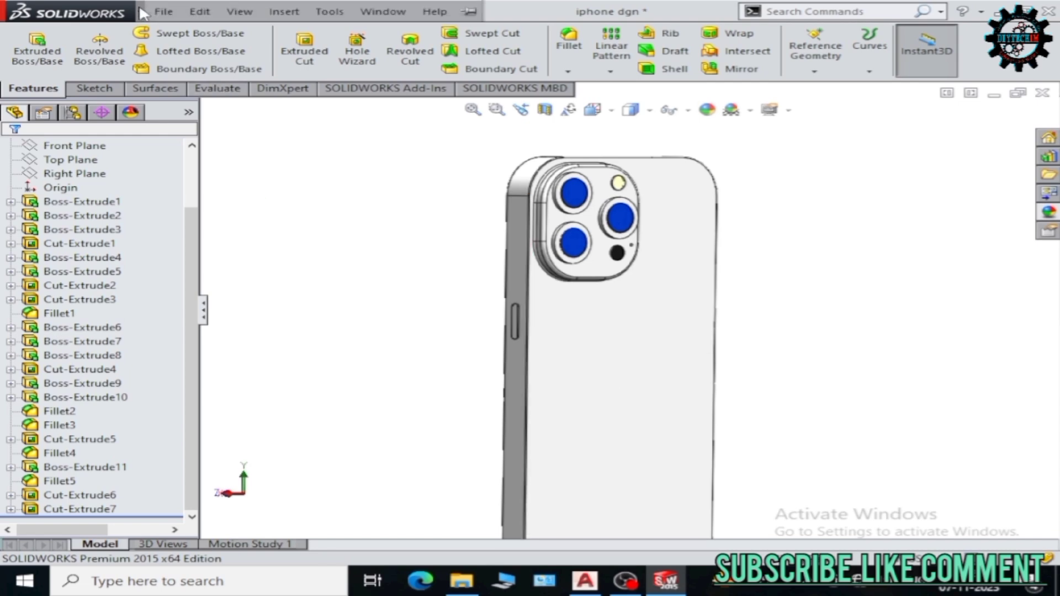
left_click(657, 342)
Start a sketch on the phone's back and insert the Apple logo picture with transparency from file.
left_click(718, 320)
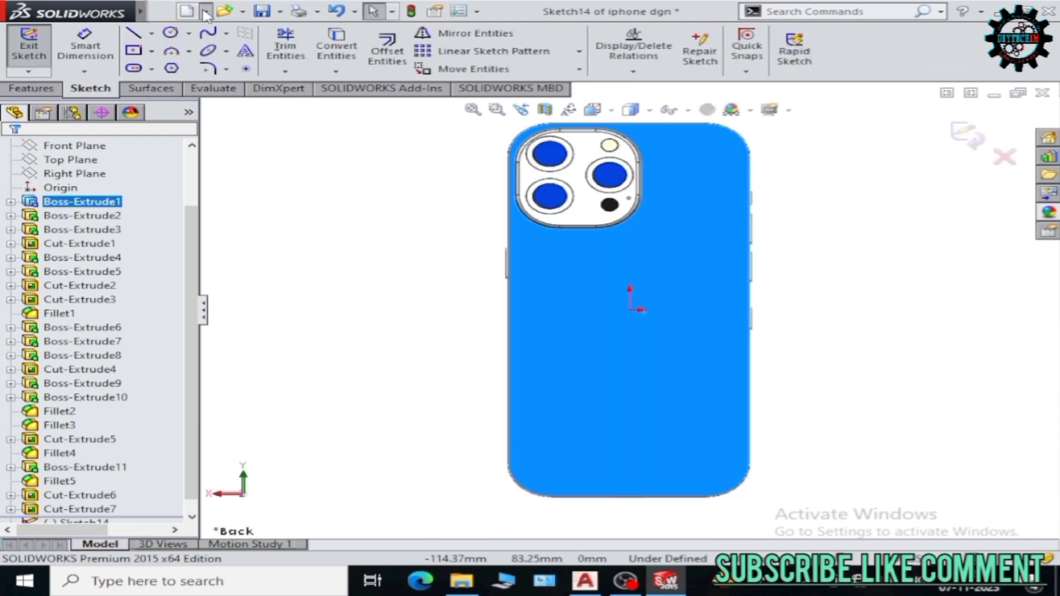
left_click(205, 14)
left_click(788, 419)
left_click(330, 11)
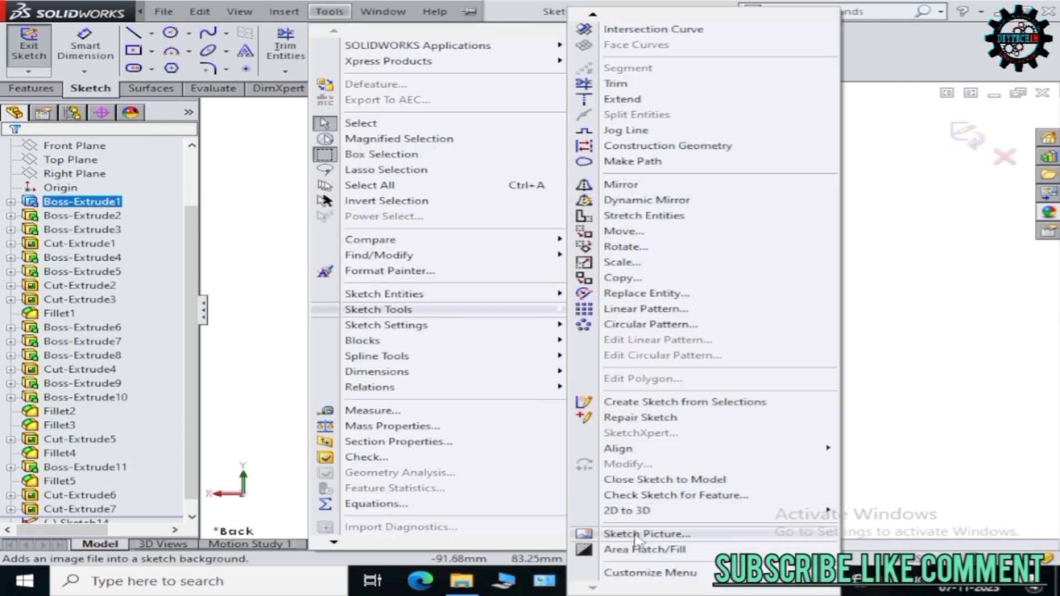
left_click(635, 535)
left_click(643, 176)
left_click(673, 442)
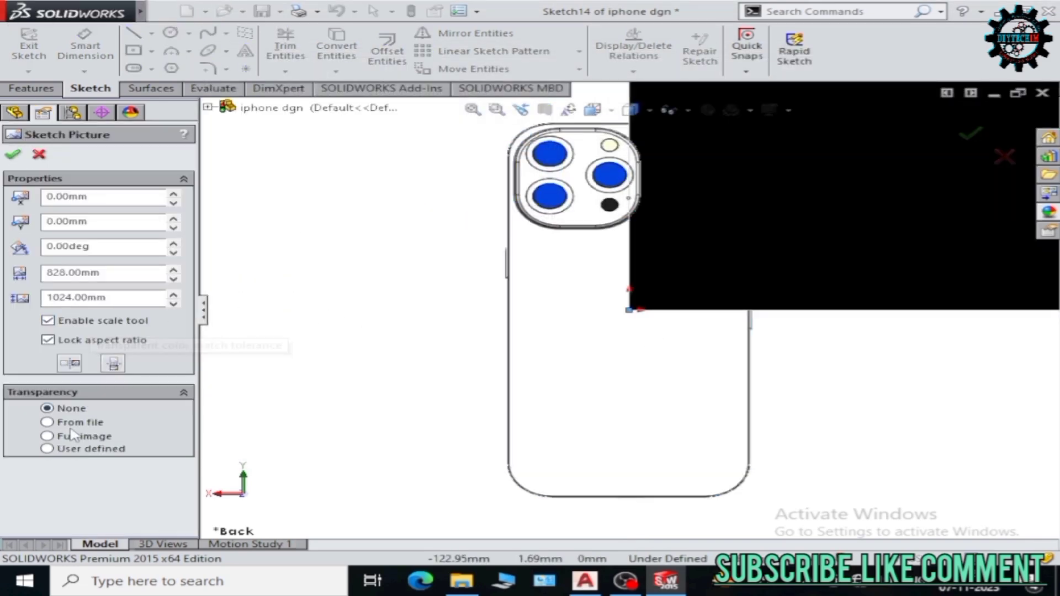
left_click(47, 422)
Scale the Apple logo to 12 mm wide and center it below the camera block.
mouse_move(922, 154)
left_mouse_down()
mouse_move(563, 426)
mouse_move(685, 364)
left_mouse_up()
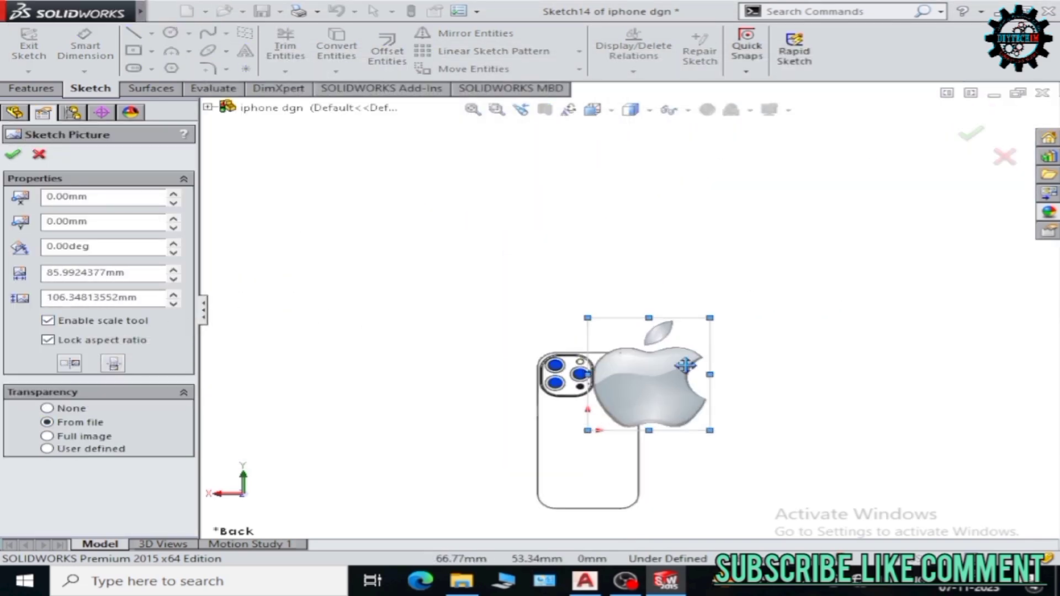
scroll(627, 432, "down", 3)
scroll(628, 433, "down", 2)
left_click_drag(769, 214, 628, 354)
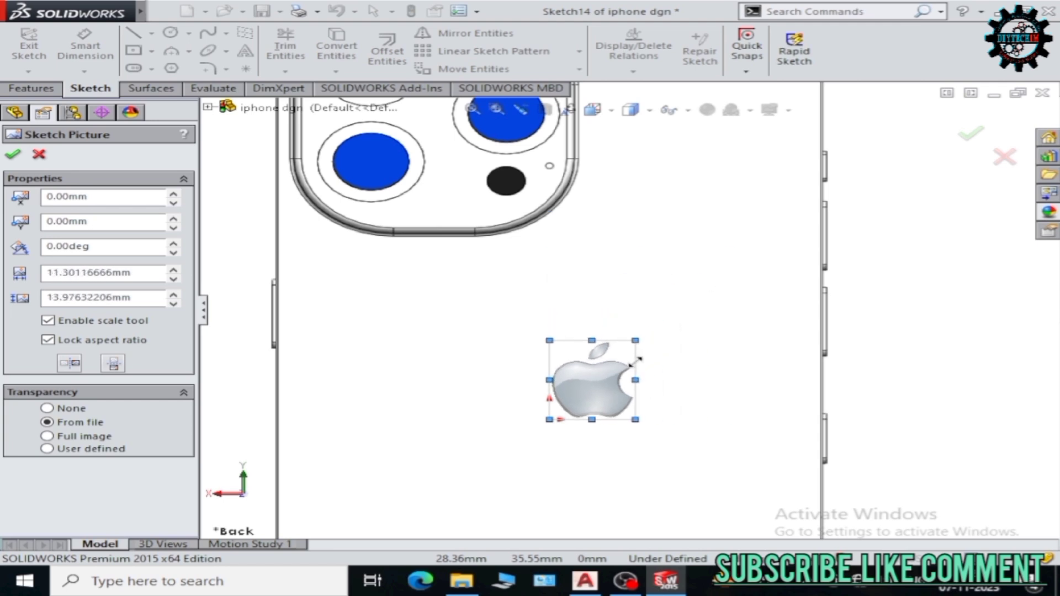
scroll(599, 325, "down", 4)
left_click_drag(770, 267, 792, 249)
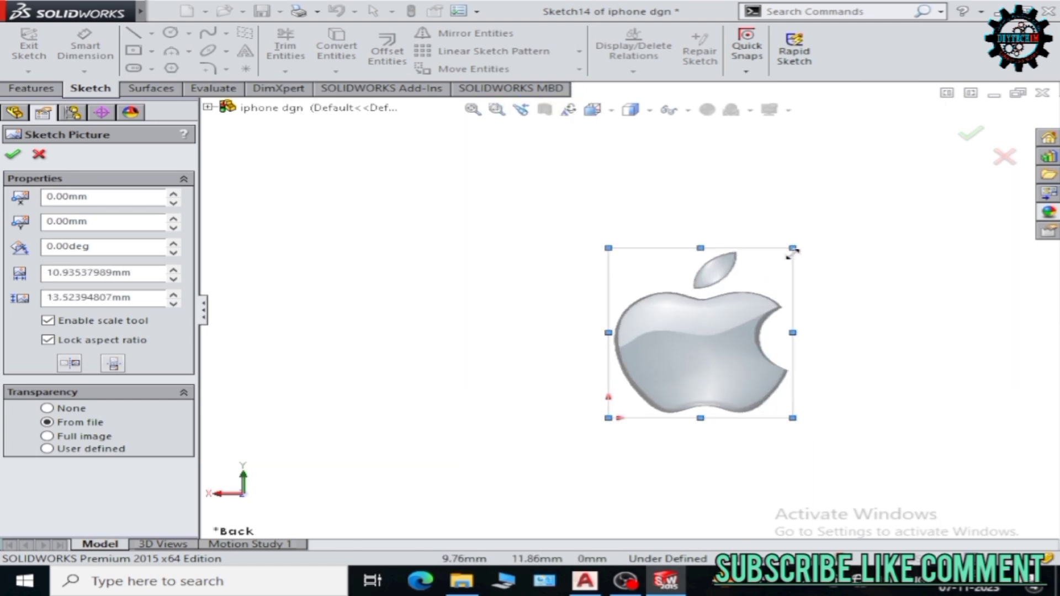
type("12")
key("Return")
left_click_drag(719, 339, 624, 409)
key("Return")
scroll(634, 370, "up", 4)
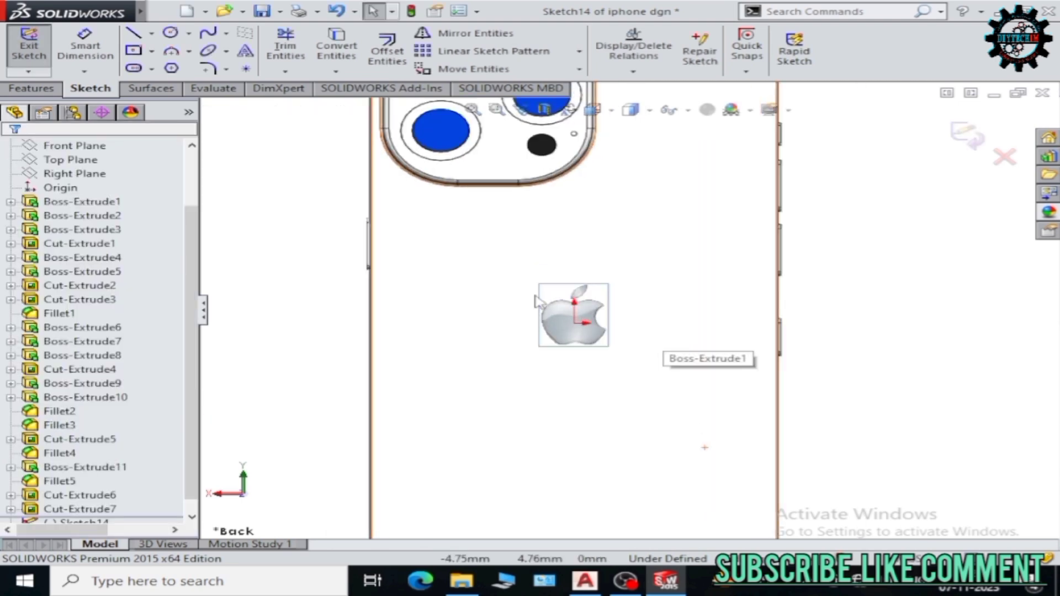
Exit Sketch14 and orbit via Isometric to a face-on view of the phone's back with the logo.
key("ctrl+b")
mouse_move(611, 303)
middle_mouse_down()
mouse_move(663, 317)
mouse_move(516, 310)
mouse_move(597, 412)
middle_mouse_up()
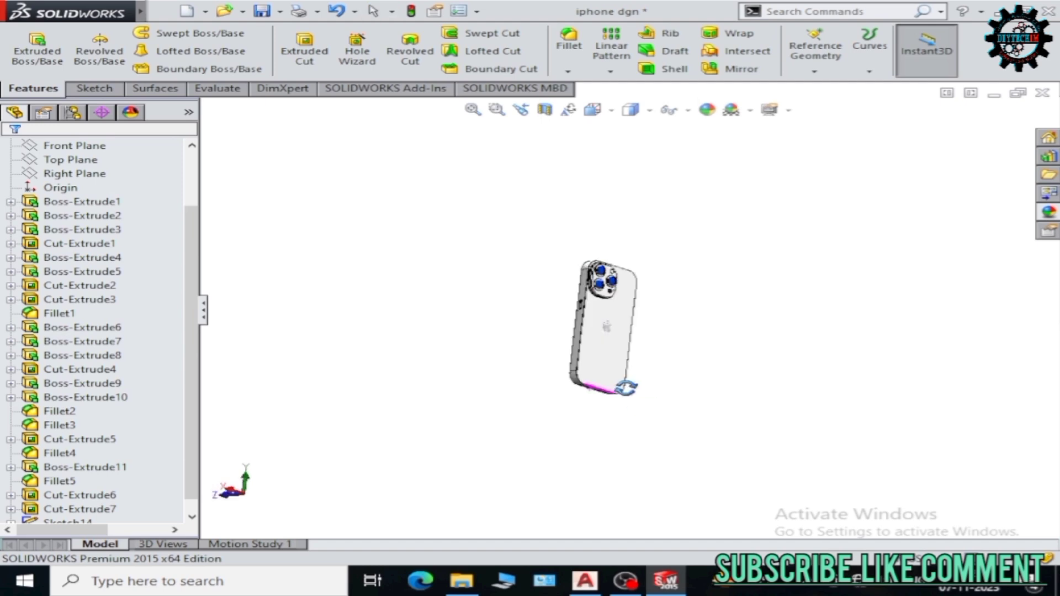
middle_click_drag(639, 355, 693, 263)
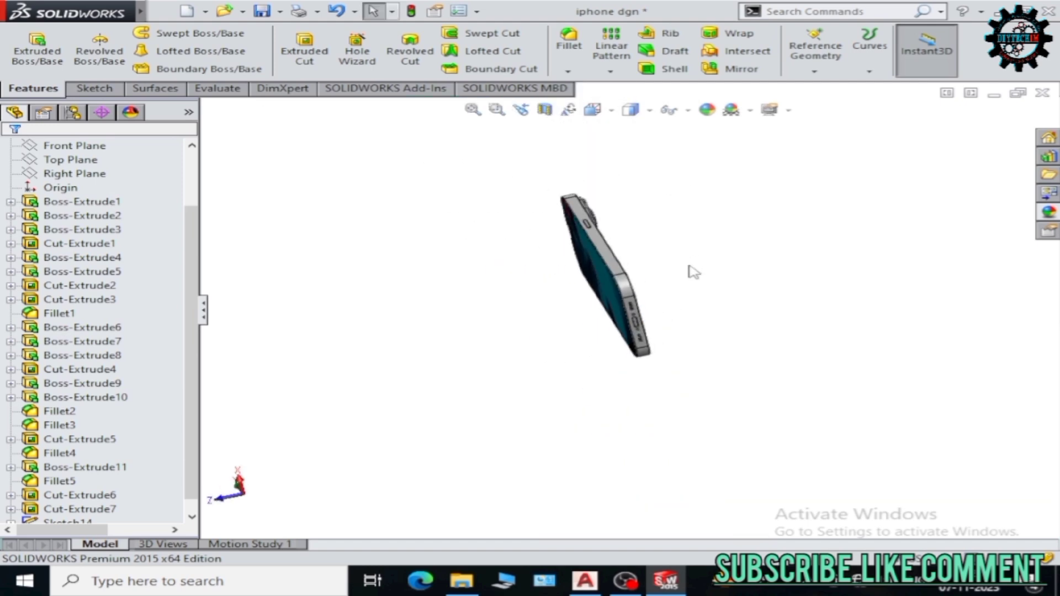
left_click(698, 148)
middle_click_drag(678, 381, 564, 415)
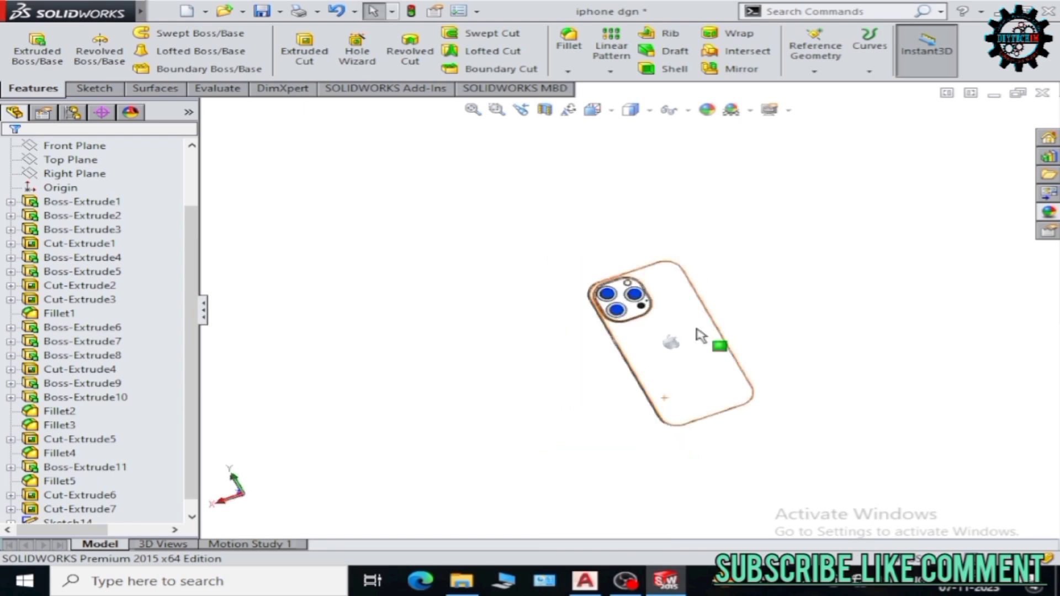
middle_click_drag(701, 335, 843, 327)
Create a new assembly and place the 'iphone dgn' phone part in it.
left_click(205, 11)
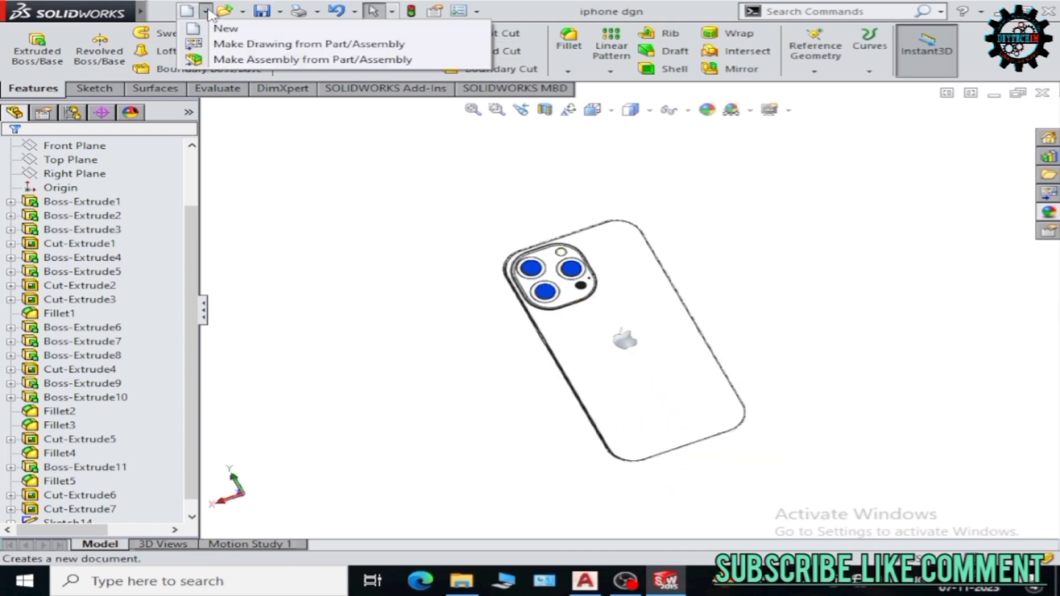
left_click(281, 61)
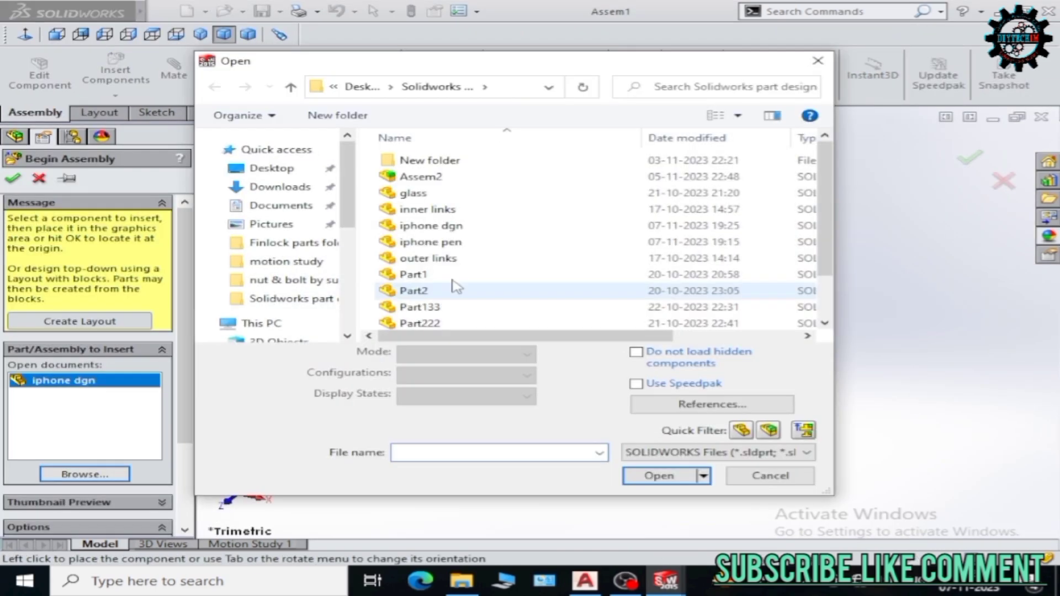
left_click(430, 225)
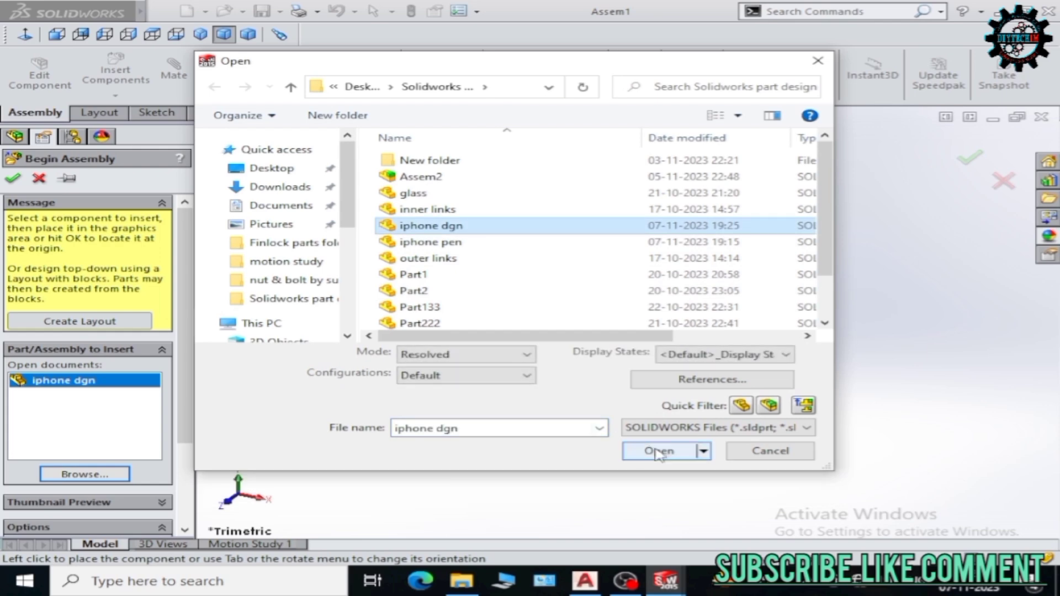
left_click(657, 476)
left_click(649, 340)
scroll(759, 397, "down", 5)
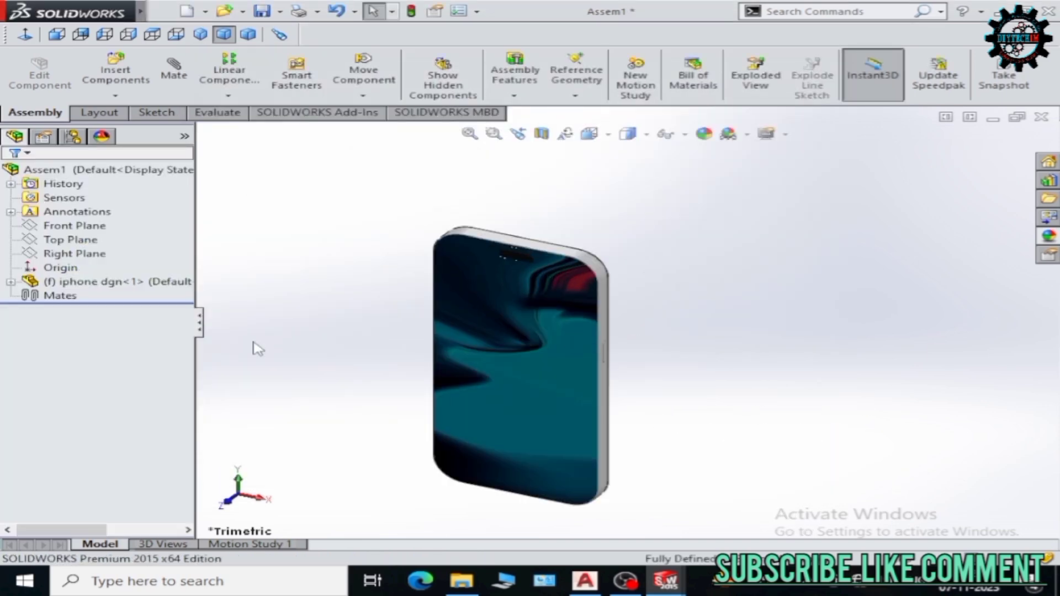
Insert the 'iphone pen' part and place it beside the phone.
left_click(115, 72)
left_click(84, 459)
left_click(431, 241)
left_click(650, 452)
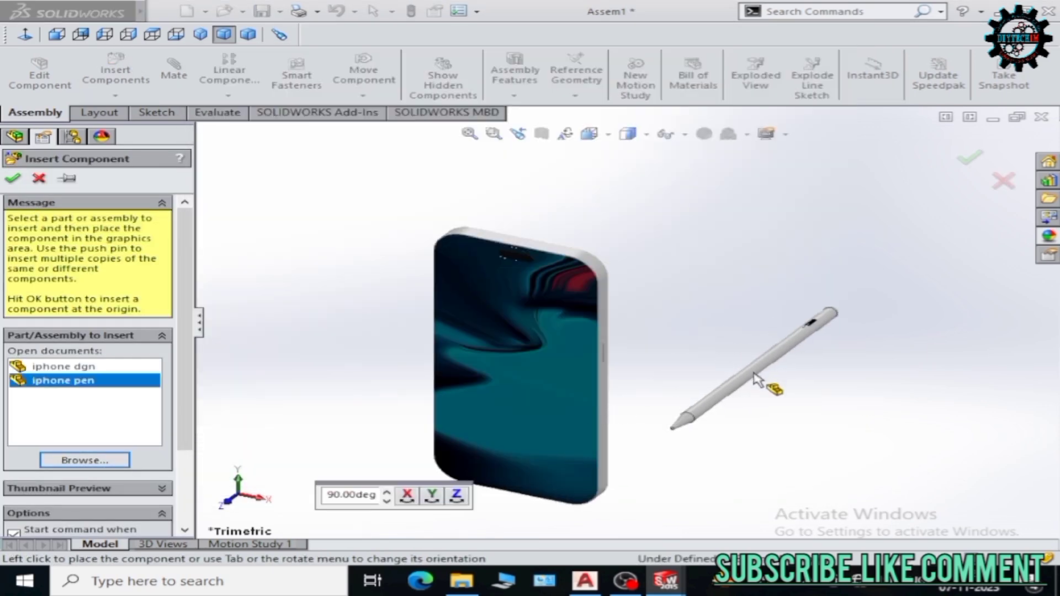
left_click(697, 405)
mouse_move(797, 407)
middle_mouse_down()
mouse_move(607, 351)
mouse_move(611, 367)
middle_mouse_up()
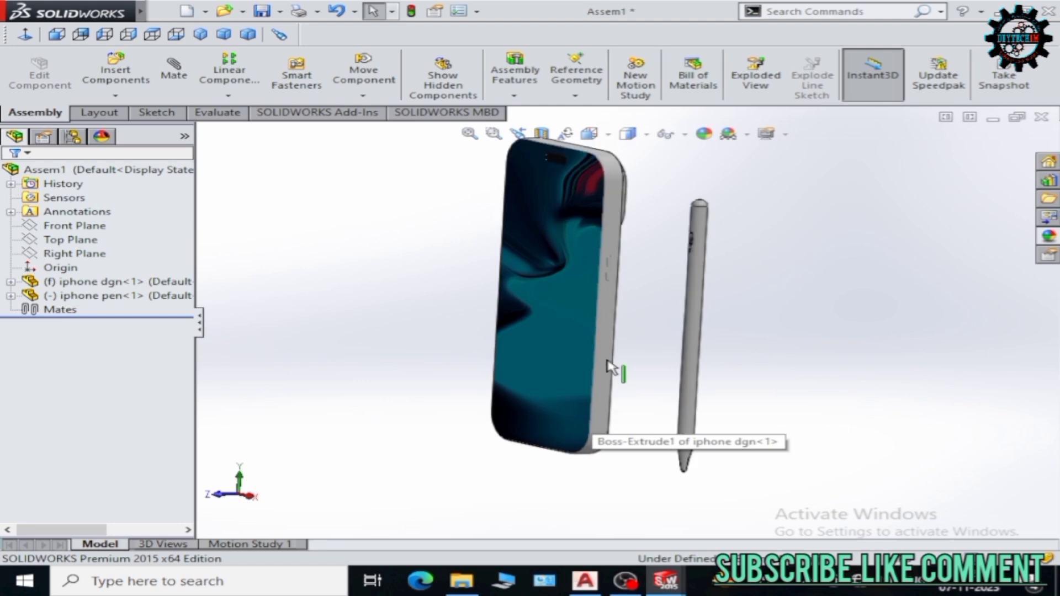
Orbit the assembly to view the phone and pen edge-on, cancelling an accidental Move Component.
scroll(611, 367, "down", 3)
scroll(575, 337, "up", 3)
middle_click_drag(575, 337, 749, 260)
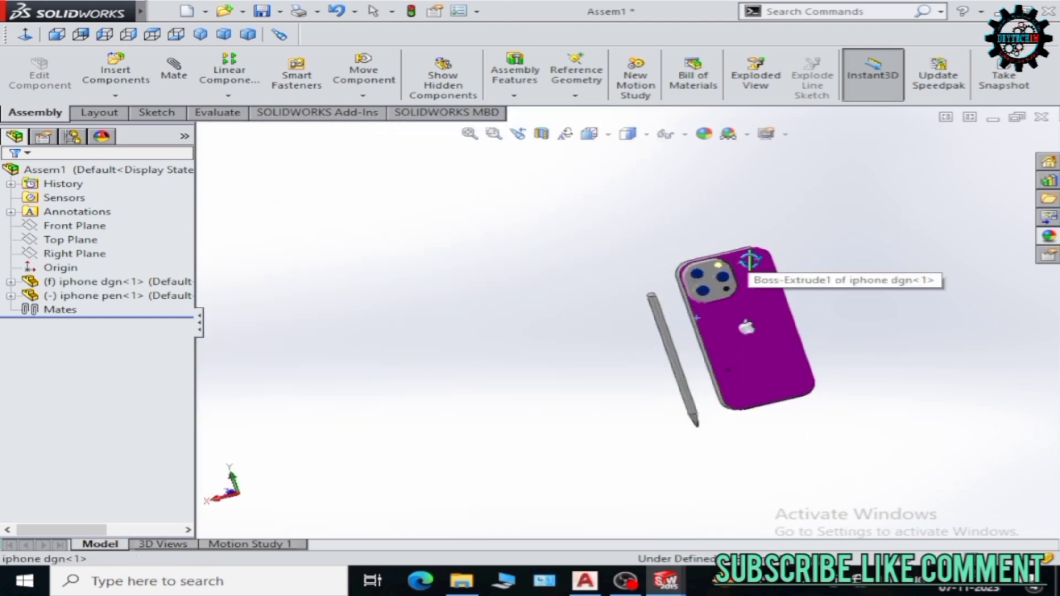
scroll(749, 260, "down", 3)
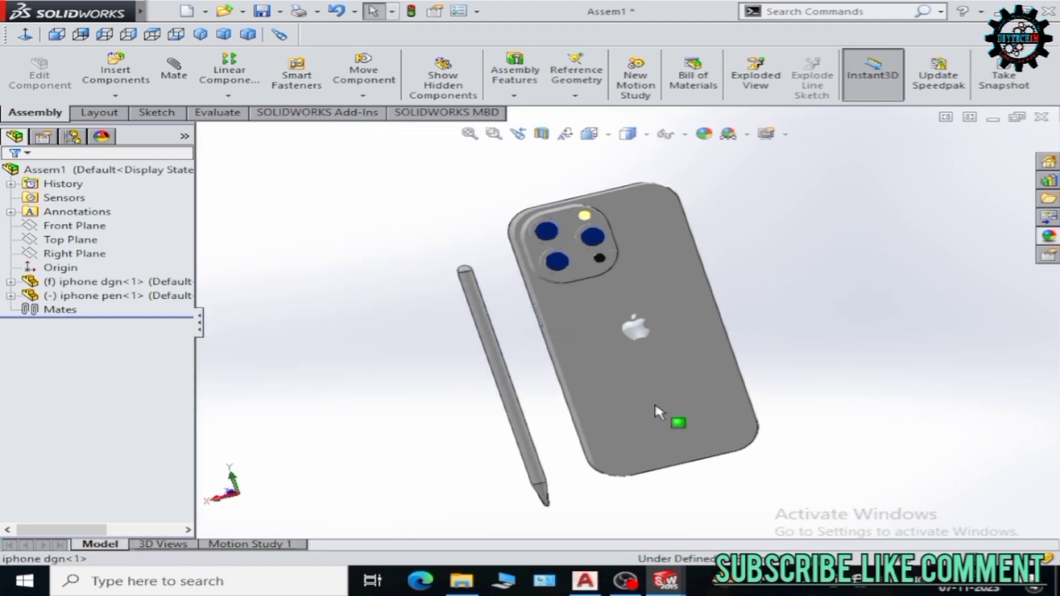
mouse_move(801, 313)
middle_mouse_down()
mouse_move(402, 334)
mouse_move(463, 352)
mouse_move(544, 327)
mouse_move(592, 357)
mouse_move(464, 364)
mouse_move(599, 370)
mouse_move(526, 365)
middle_mouse_up()
scroll(525, 360, "down", 2)
left_click(364, 72)
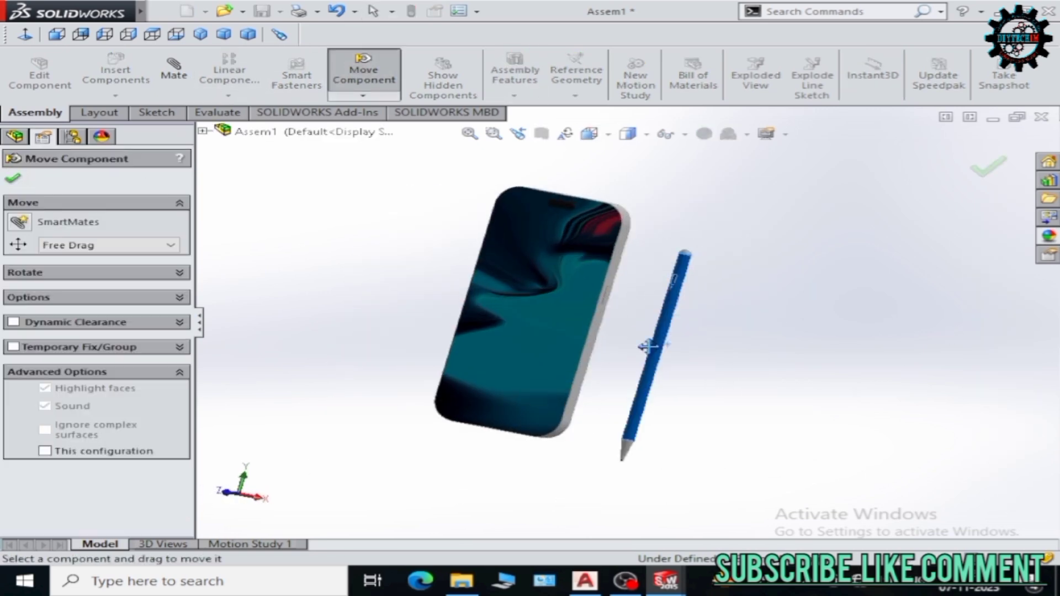
scroll(608, 387, "down", 3)
key("Escape")
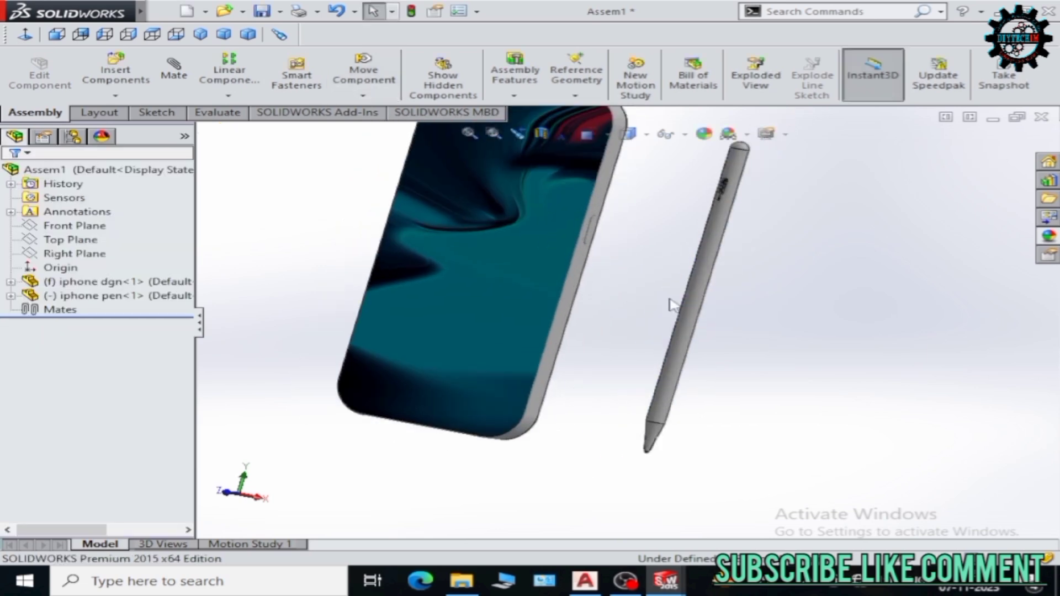
scroll(552, 331, "up", 2)
Mate the pen's cylindrical face tangent to the phone's long side face.
left_click(174, 69)
scroll(479, 376, "down", 4)
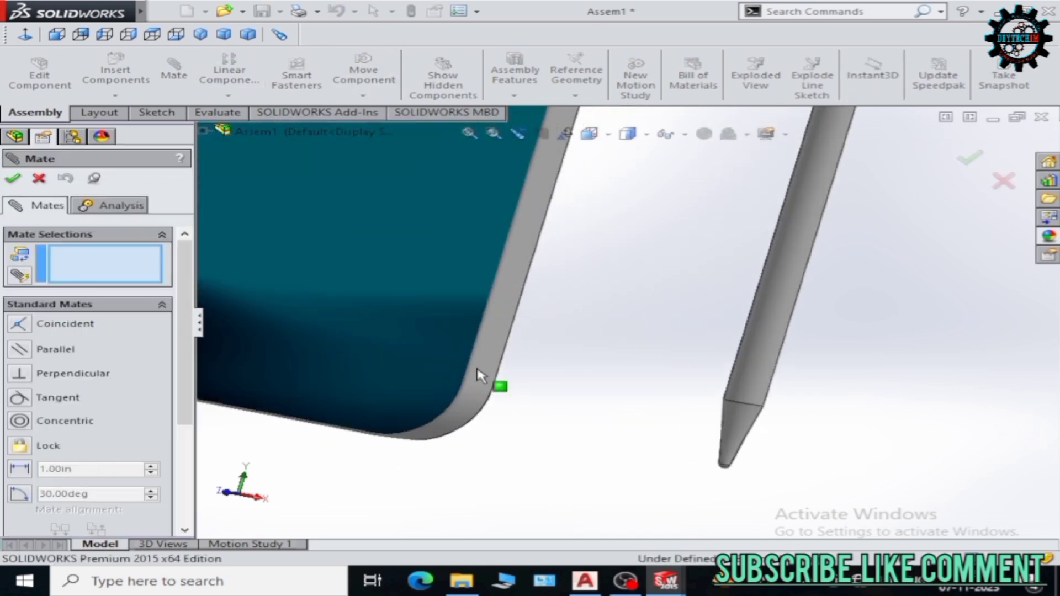
left_click(755, 347)
scroll(667, 397, "up", 3)
middle_click_drag(668, 398, 497, 359)
scroll(446, 351, "down", 3)
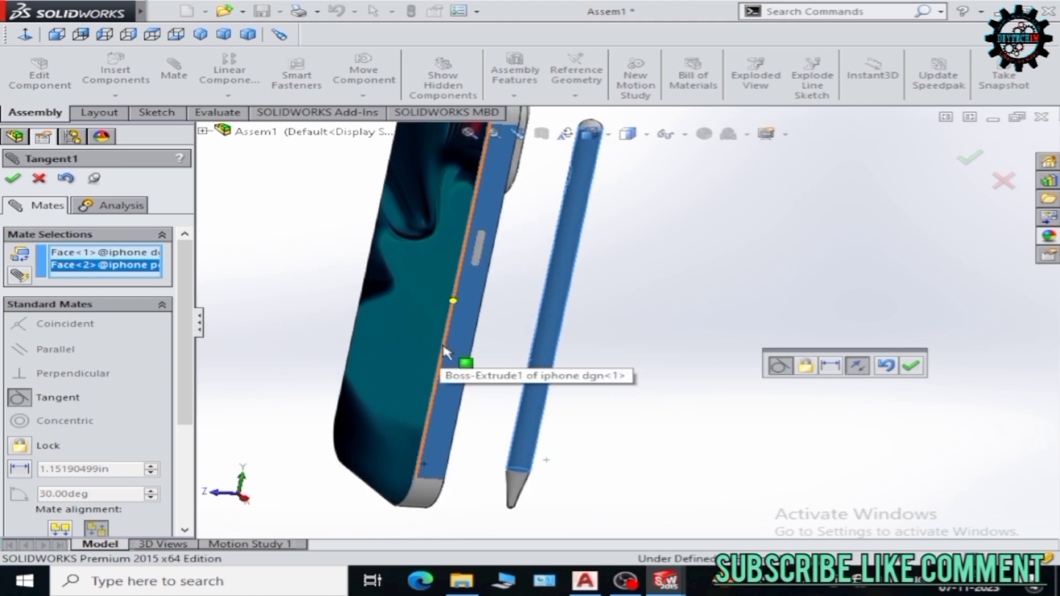
left_click(12, 178)
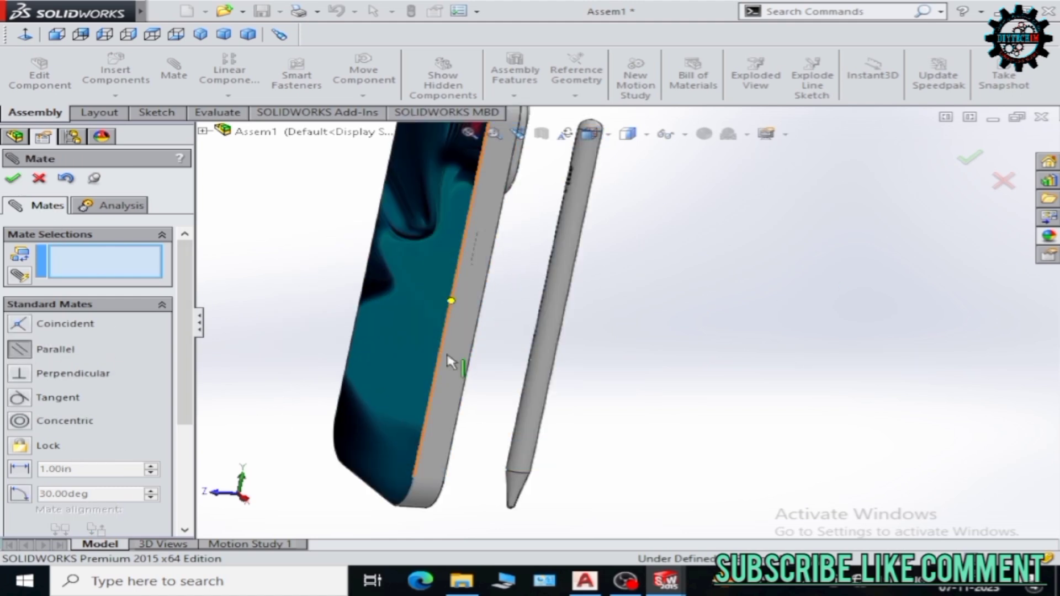
key("Escape")
Free-drag the pen with Move Component while orbiting around the phone.
scroll(552, 342, "up", 3)
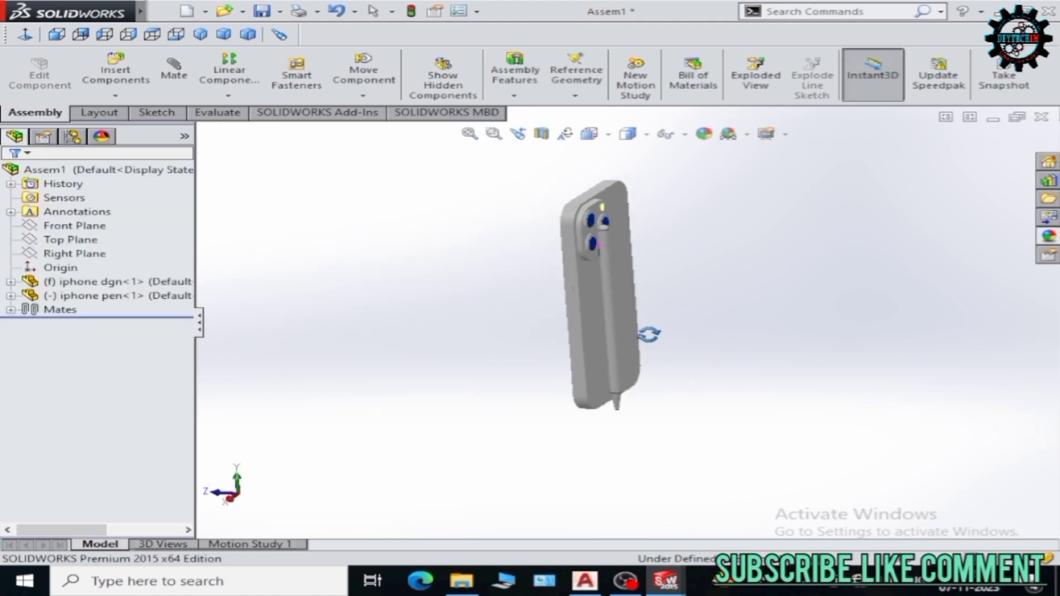
middle_click_drag(651, 331, 620, 307)
scroll(600, 289, "down", 3)
left_click(363, 72)
middle_click_drag(571, 350, 624, 331)
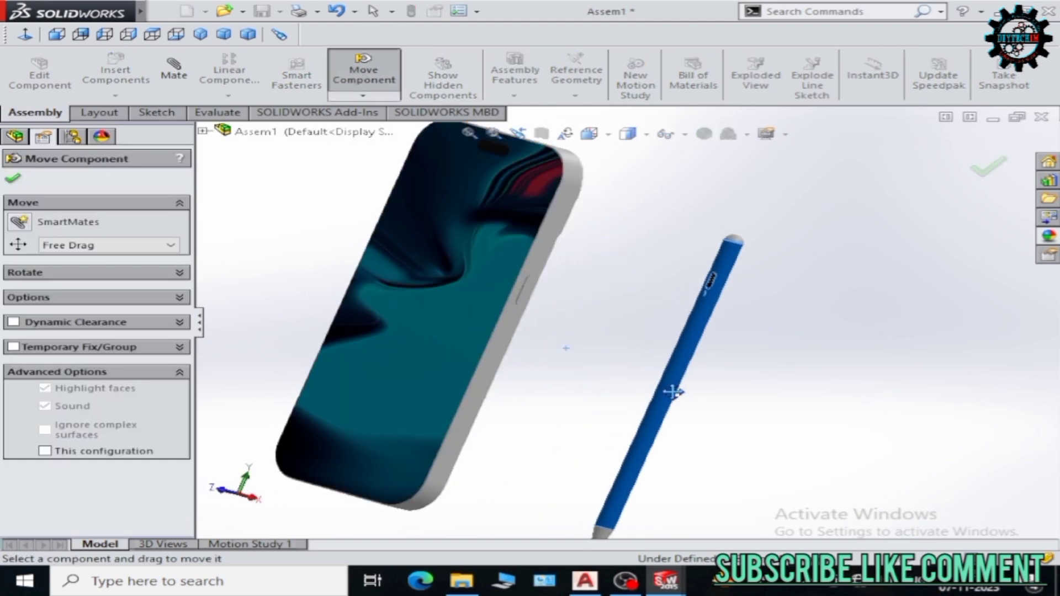
scroll(661, 391, "up", 3)
mouse_move(424, 367)
middle_mouse_down()
mouse_move(363, 390)
mouse_move(458, 406)
middle_mouse_up()
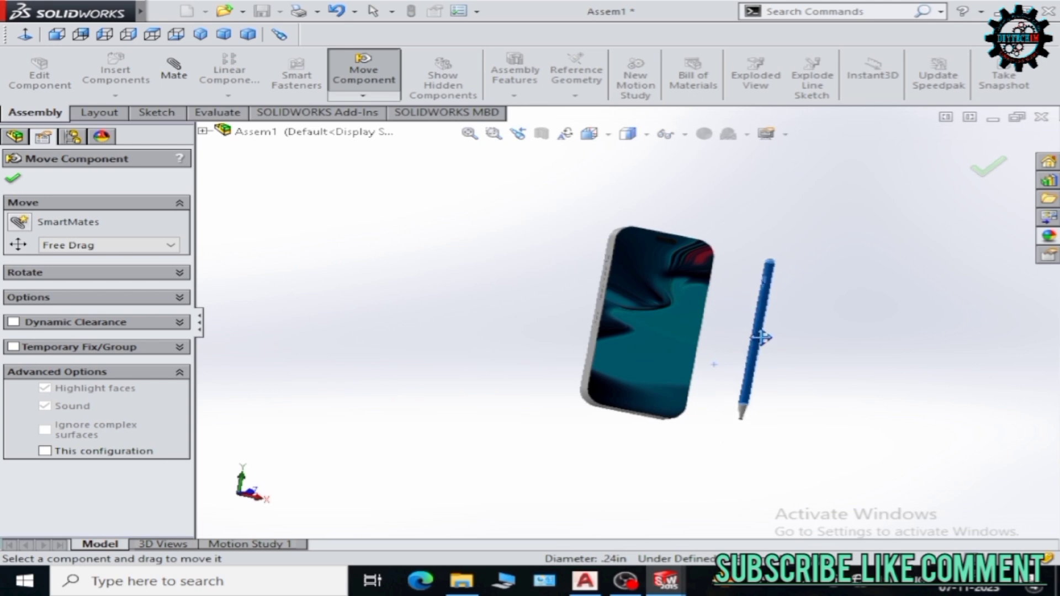
mouse_move(761, 337)
middle_mouse_down()
mouse_move(821, 390)
mouse_move(792, 343)
mouse_move(802, 375)
middle_mouse_up()
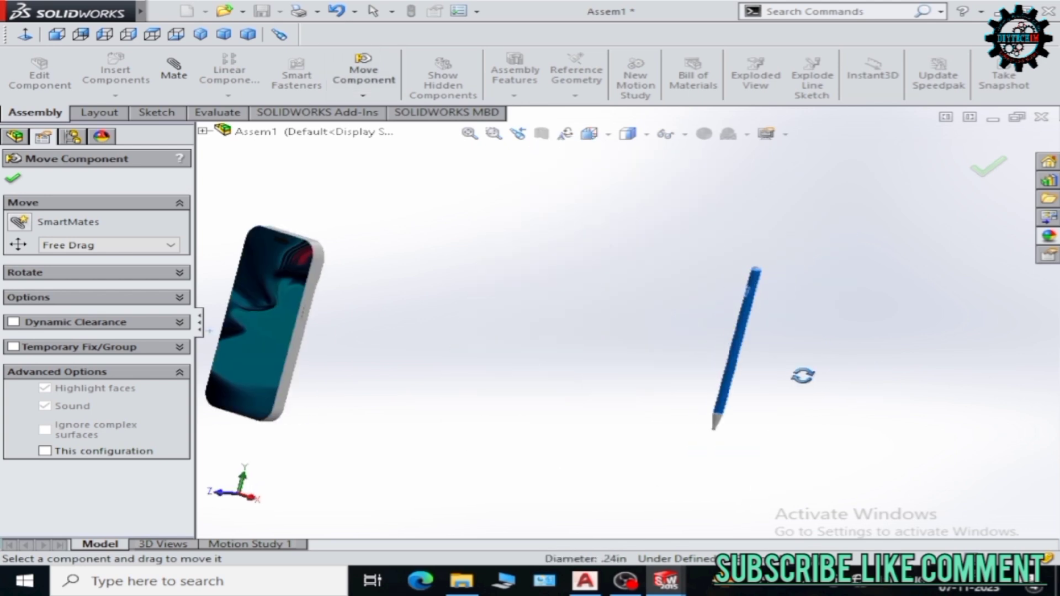
key("Escape")
Switch to Isometric view and mate the pen's tip edge to the phone face.
mouse_move(257, 230)
middle_mouse_down("ctrl")
mouse_move(417, 352)
mouse_move(650, 360)
middle_mouse_up("ctrl")
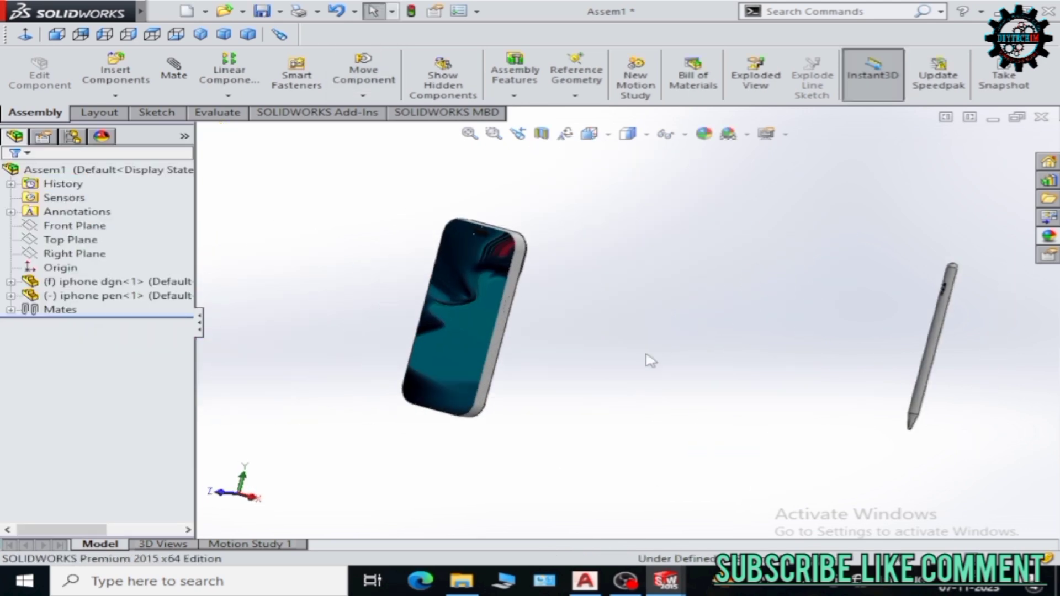
left_click(589, 133)
left_click(610, 174)
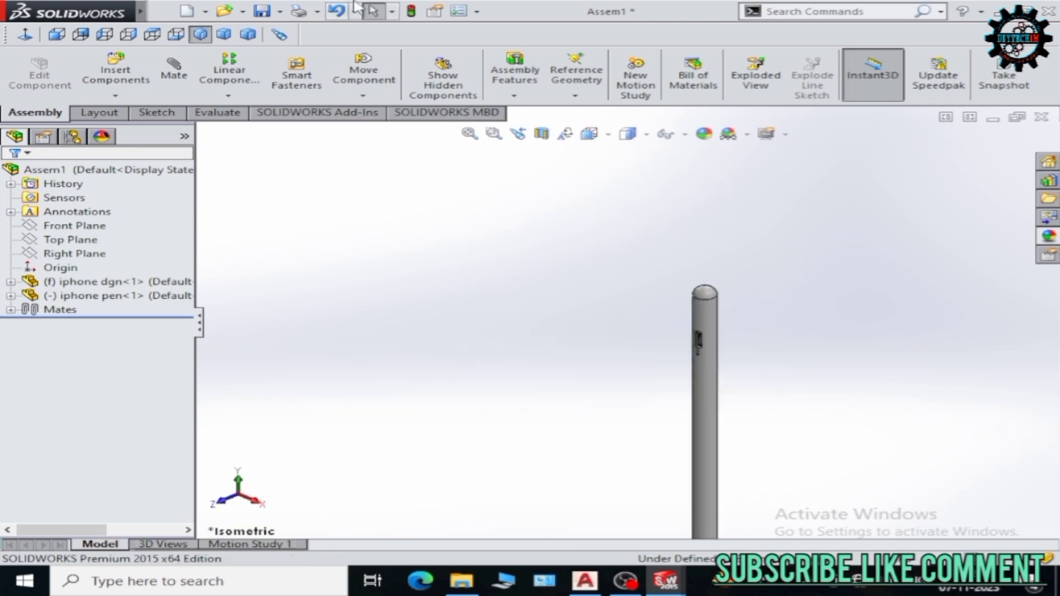
left_click(173, 69)
scroll(705, 348, "up", 4)
scroll(685, 395, "down", 2)
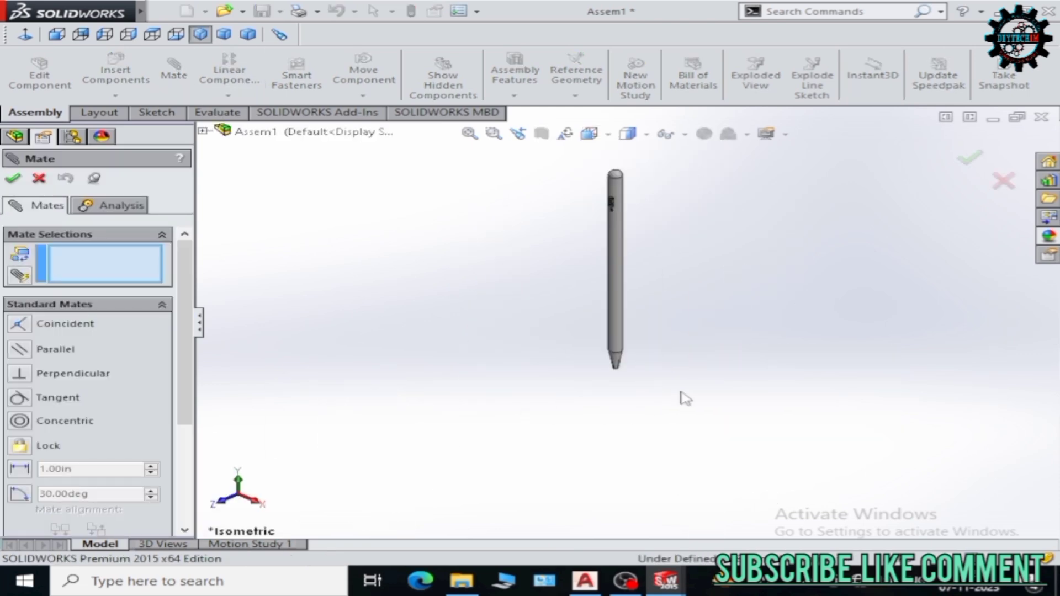
scroll(662, 408, "down", 6)
scroll(643, 414, "up", 4)
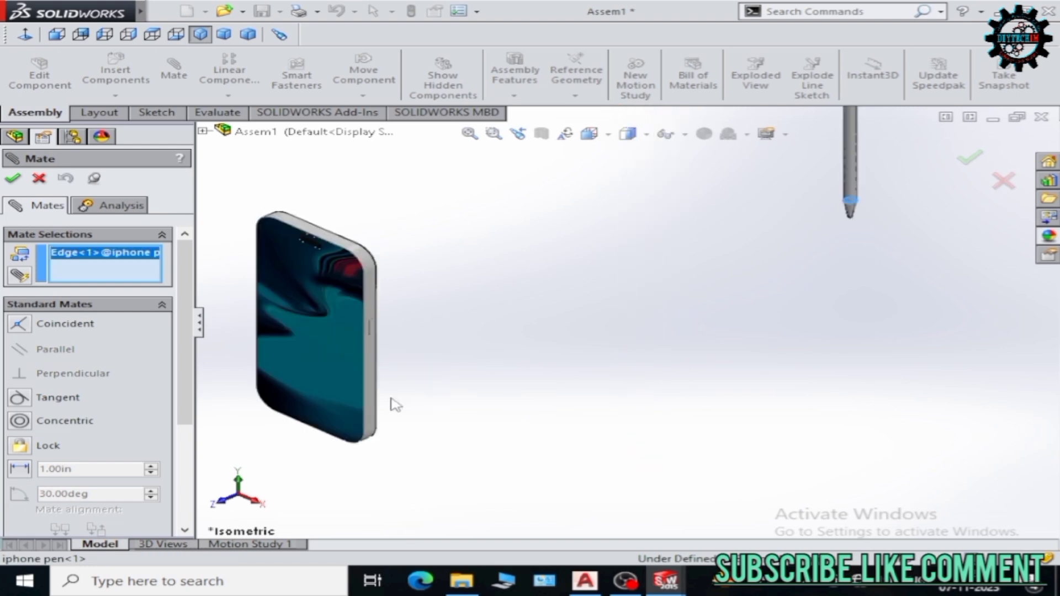
scroll(390, 402, "down", 5)
scroll(499, 436, "up", 2)
scroll(565, 447, "up", 4)
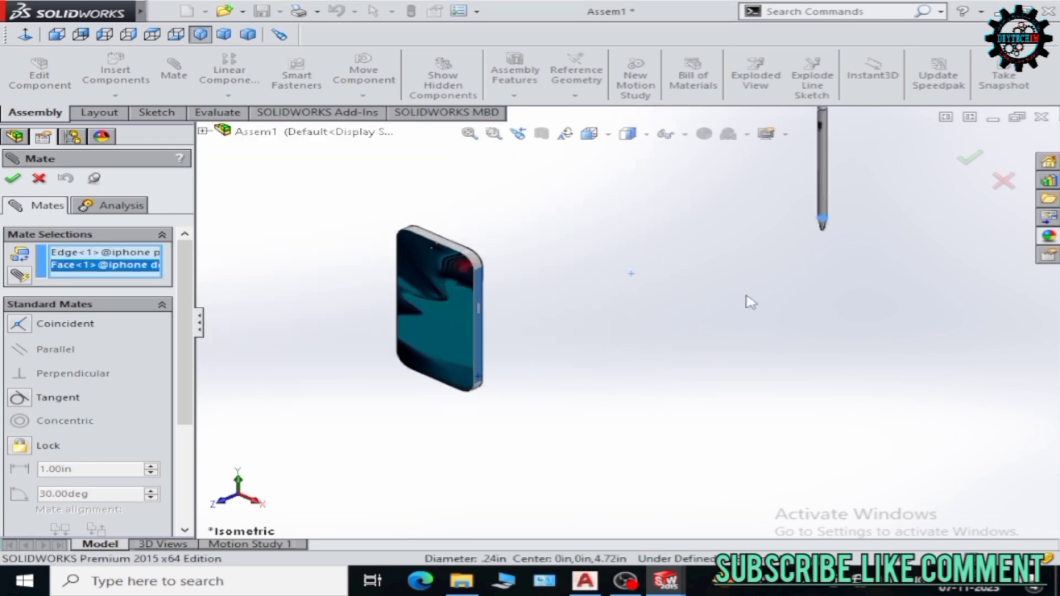
key("Return")
Reposition the pen using To XYZ Position with Y = 1, above the phone's top edge.
left_click(365, 70)
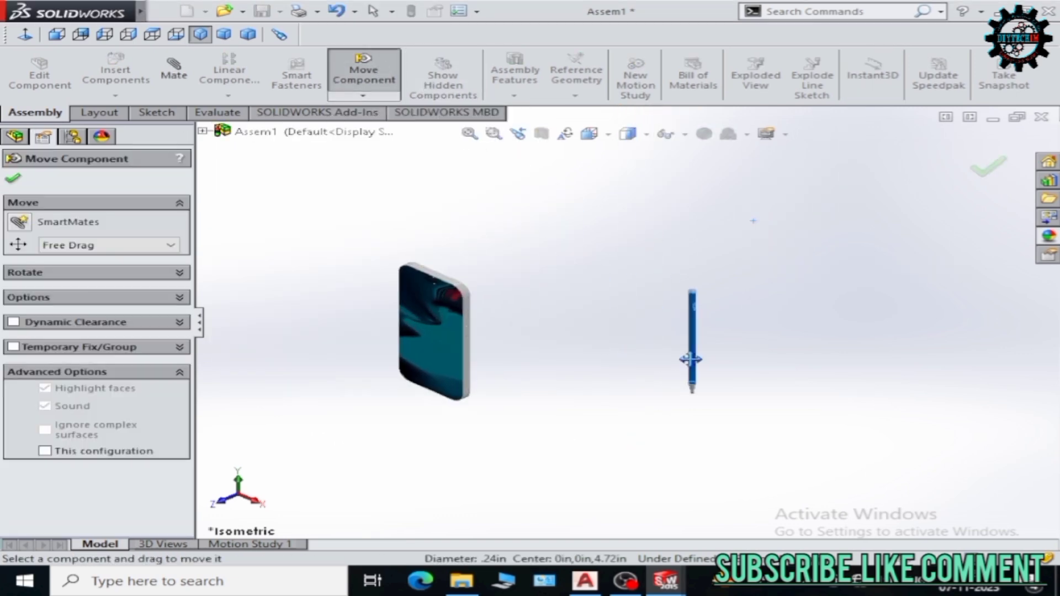
left_click_drag(754, 221, 556, 392)
middle_click_drag(798, 246, 423, 293)
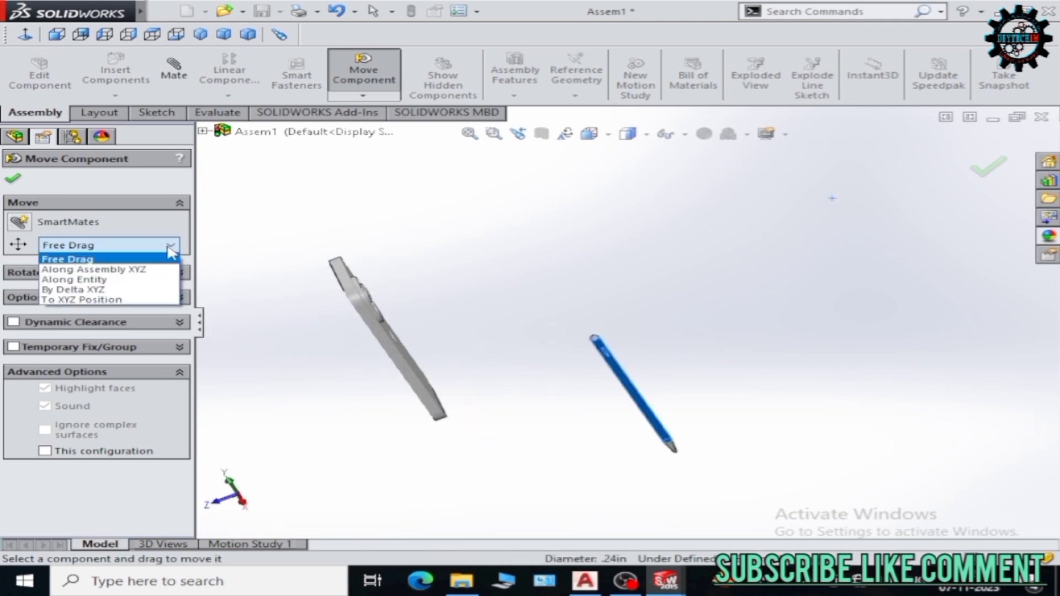
mouse_move(454, 454)
middle_mouse_down()
mouse_move(456, 409)
mouse_move(503, 422)
middle_mouse_up()
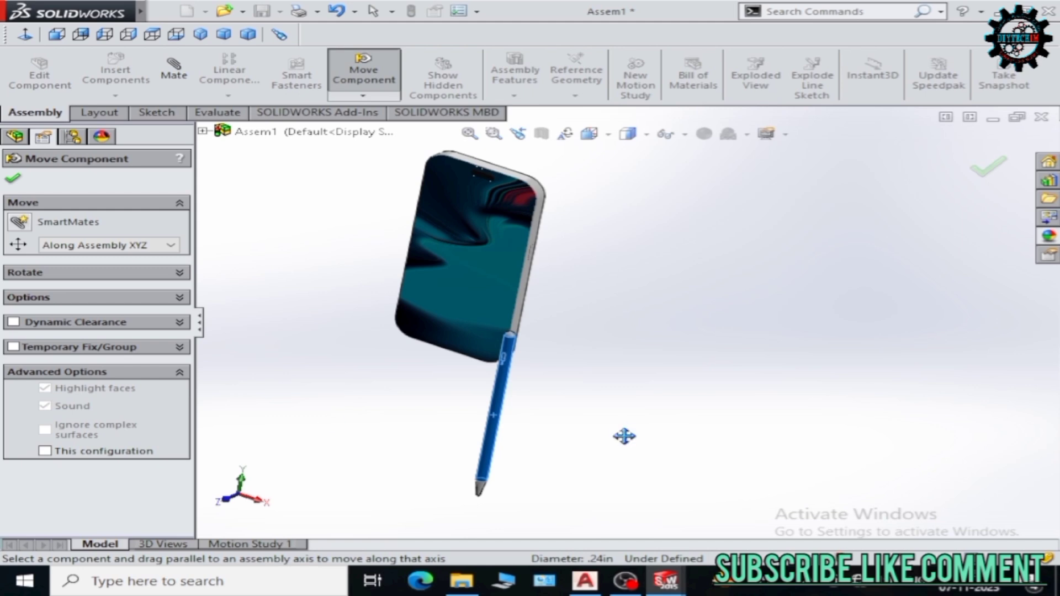
left_click(155, 290)
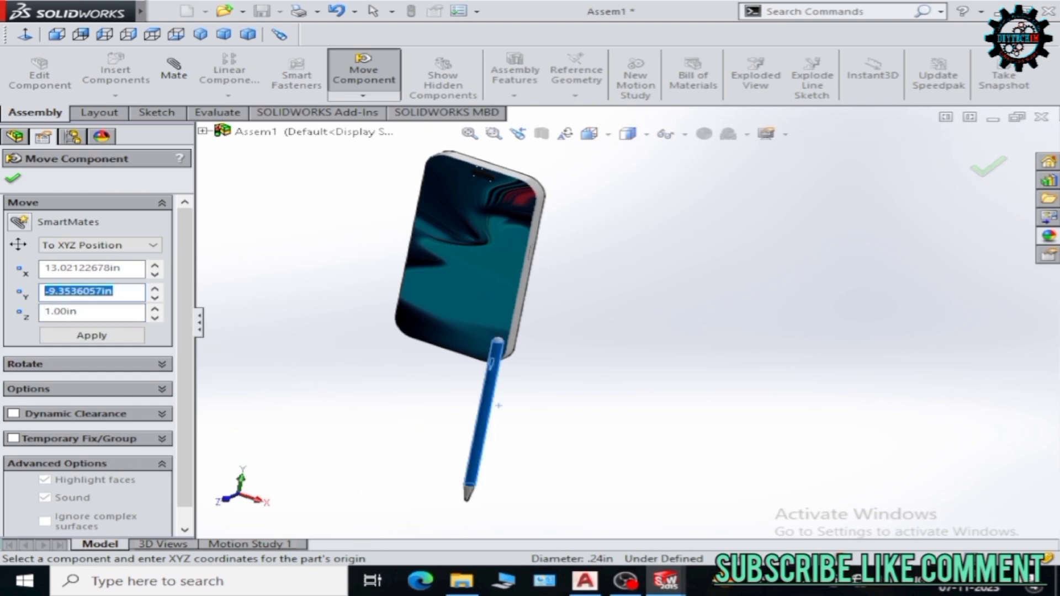
type("1")
key("Return")
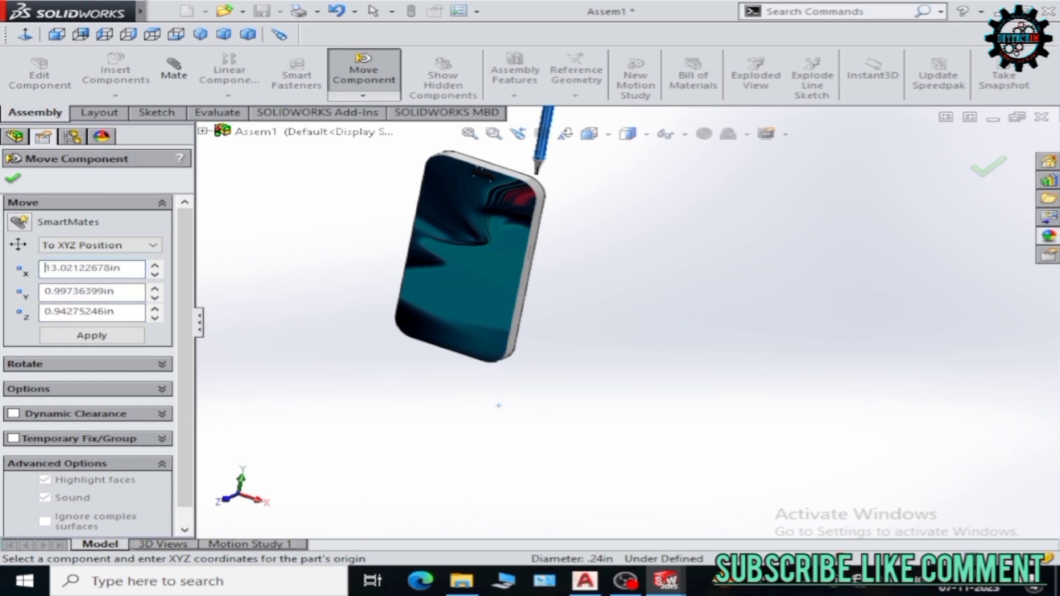
mouse_move(631, 203)
middle_mouse_down()
mouse_move(609, 279)
mouse_move(654, 286)
middle_mouse_up()
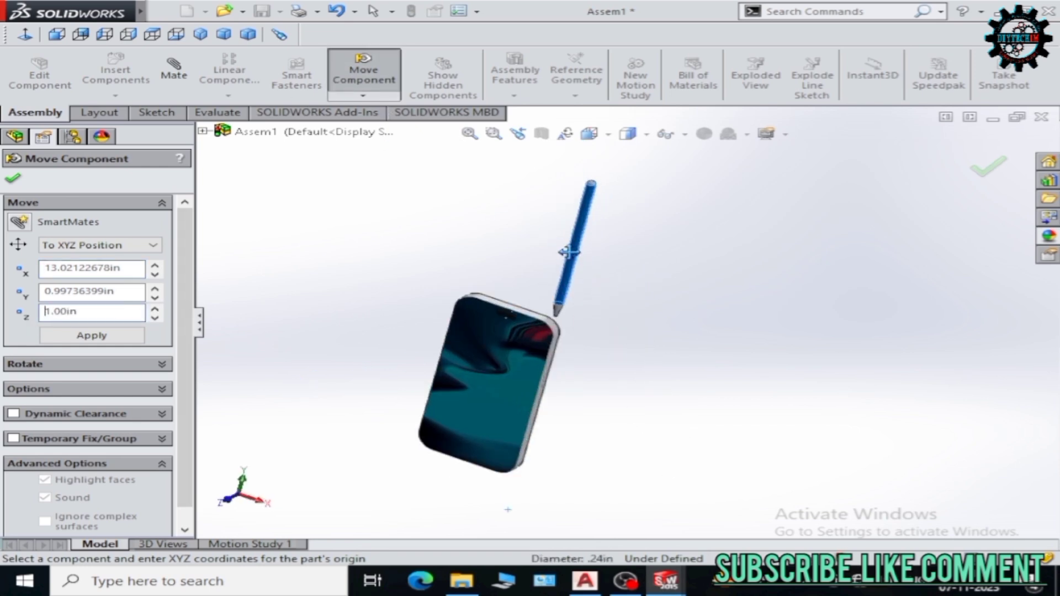
left_click(12, 177)
In Free Drag, slide the pen down to lie along the phone's long side edge.
left_click(363, 74)
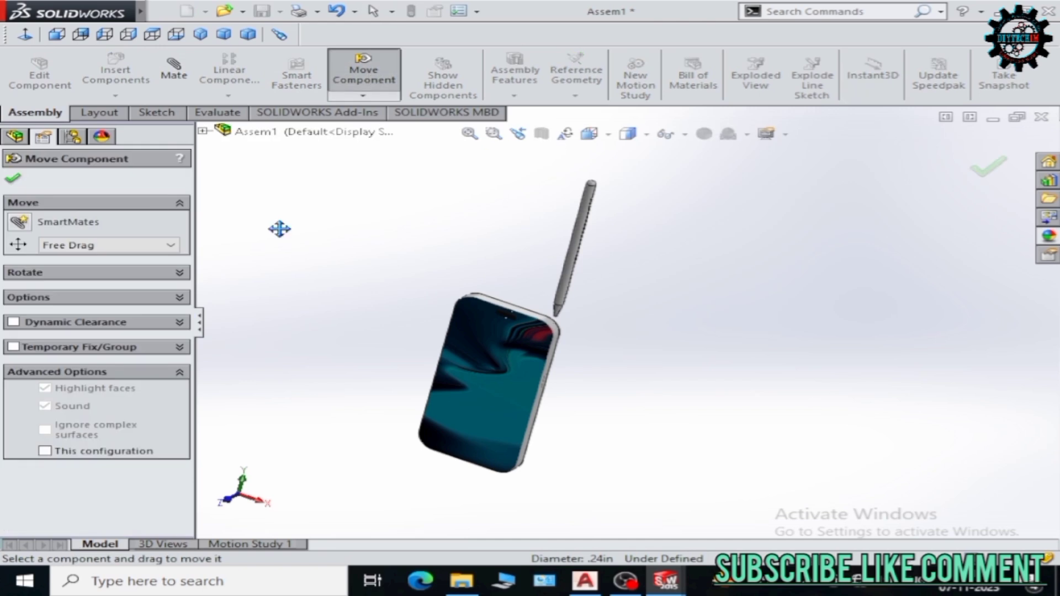
left_click(151, 244)
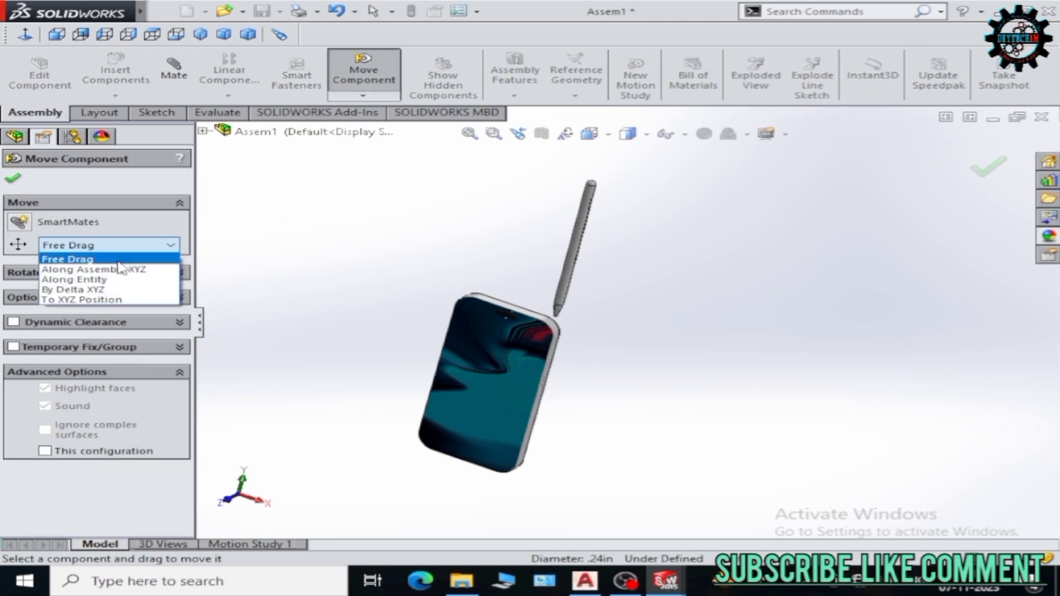
left_click(66, 259)
left_click_drag(575, 249, 595, 427)
middle_click_drag(728, 396, 722, 355)
mouse_move(556, 425)
left_mouse_down()
mouse_move(484, 456)
mouse_move(419, 422)
left_mouse_up()
mouse_move(430, 442)
middle_mouse_down()
mouse_move(530, 437)
mouse_move(386, 485)
middle_mouse_up()
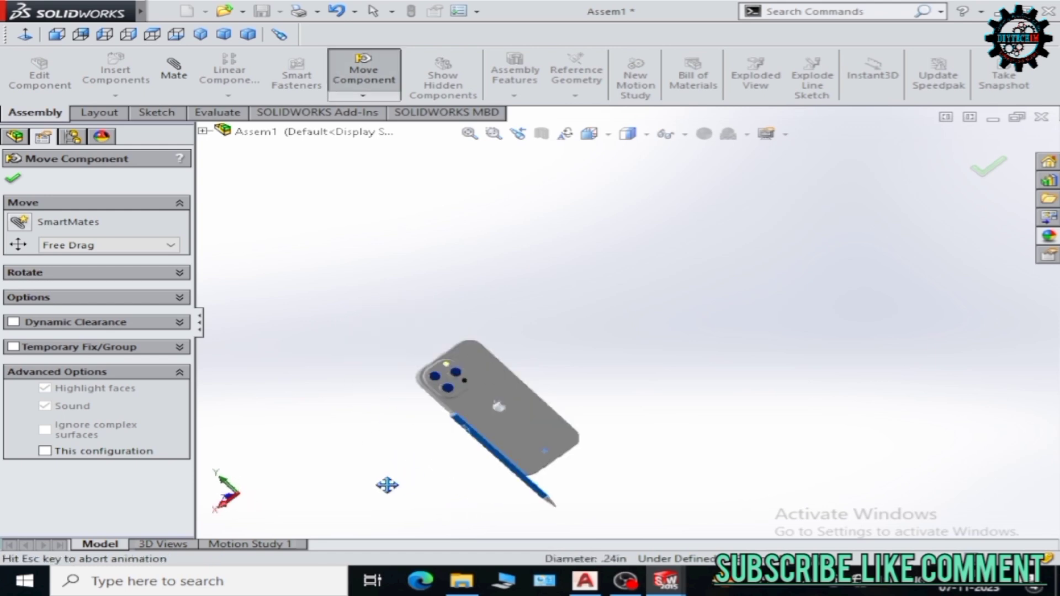
scroll(785, 397, "down", 3)
mouse_move(785, 398)
middle_mouse_down()
mouse_move(768, 404)
mouse_move(718, 353)
middle_mouse_up()
scroll(677, 308, "down", 2)
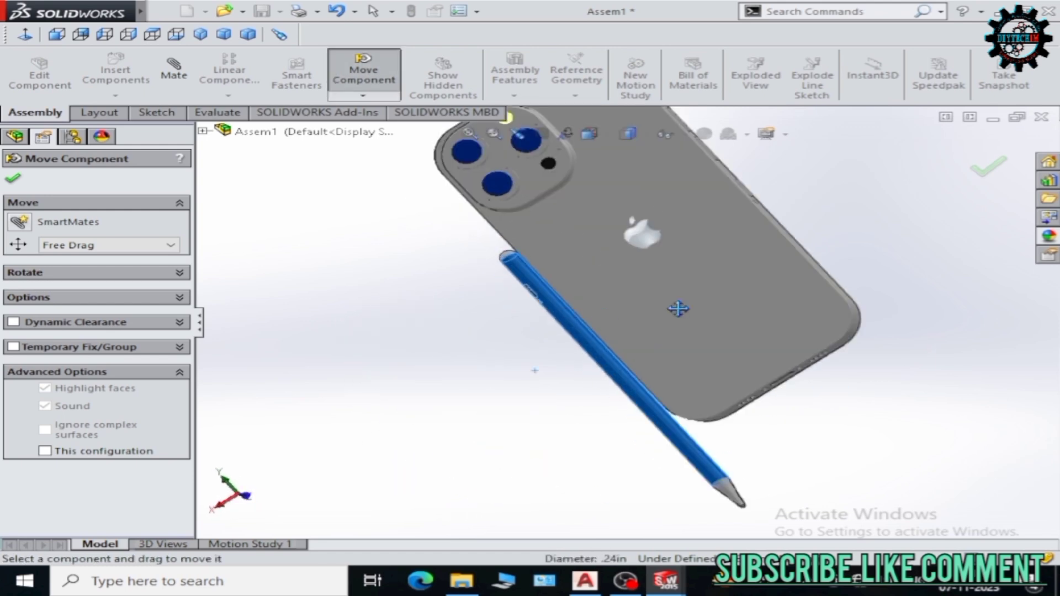